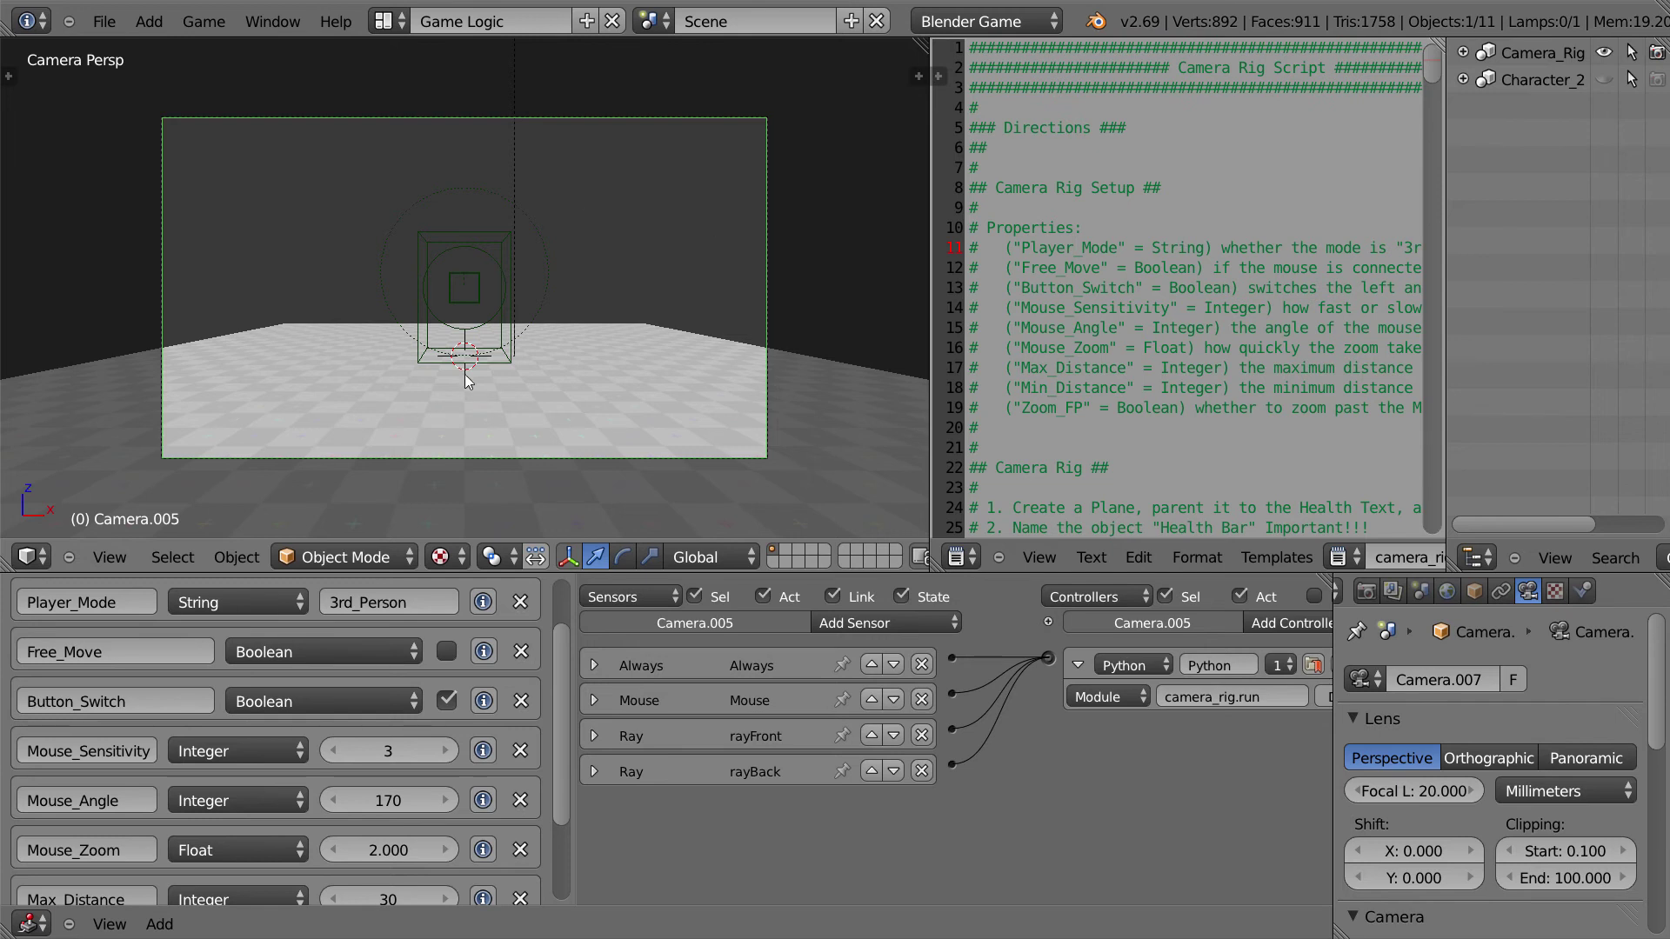
Step: Switch to the web browser to look over the MouseMove Script page and its author credit, and return to Blender
{"action": "middle_click_drag", "start_coordinate": [449, 357], "coordinate": [774, 435]}
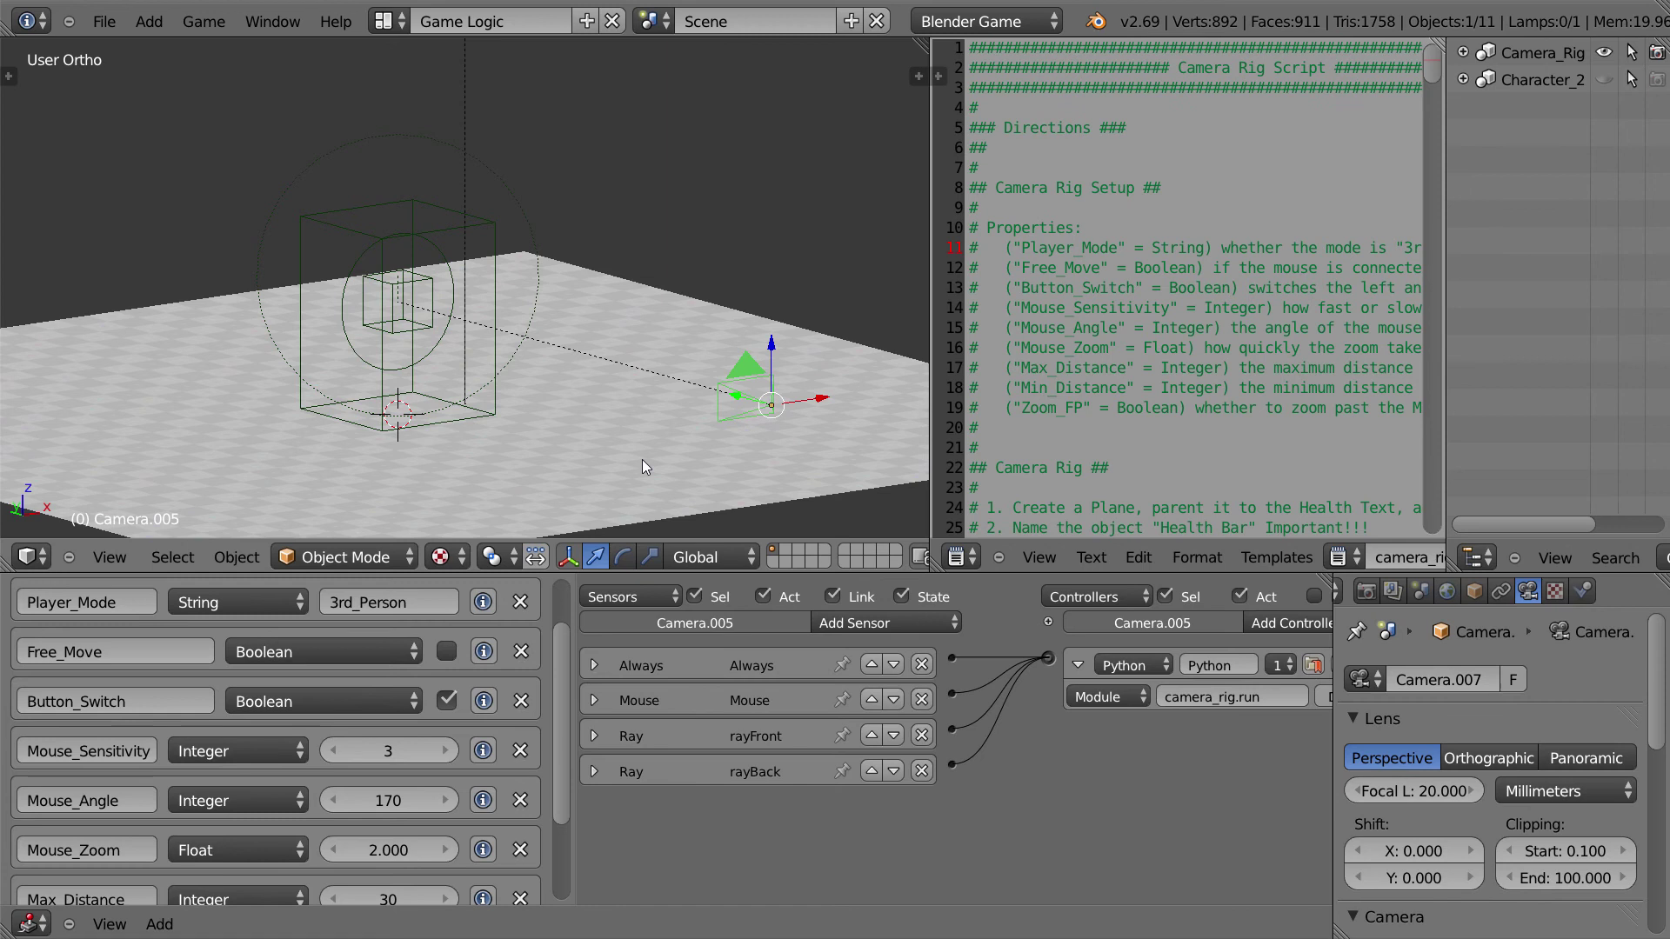
{"action": "left_click_drag", "start_coordinate": [1669, 504], "coordinate": [838, 2]}
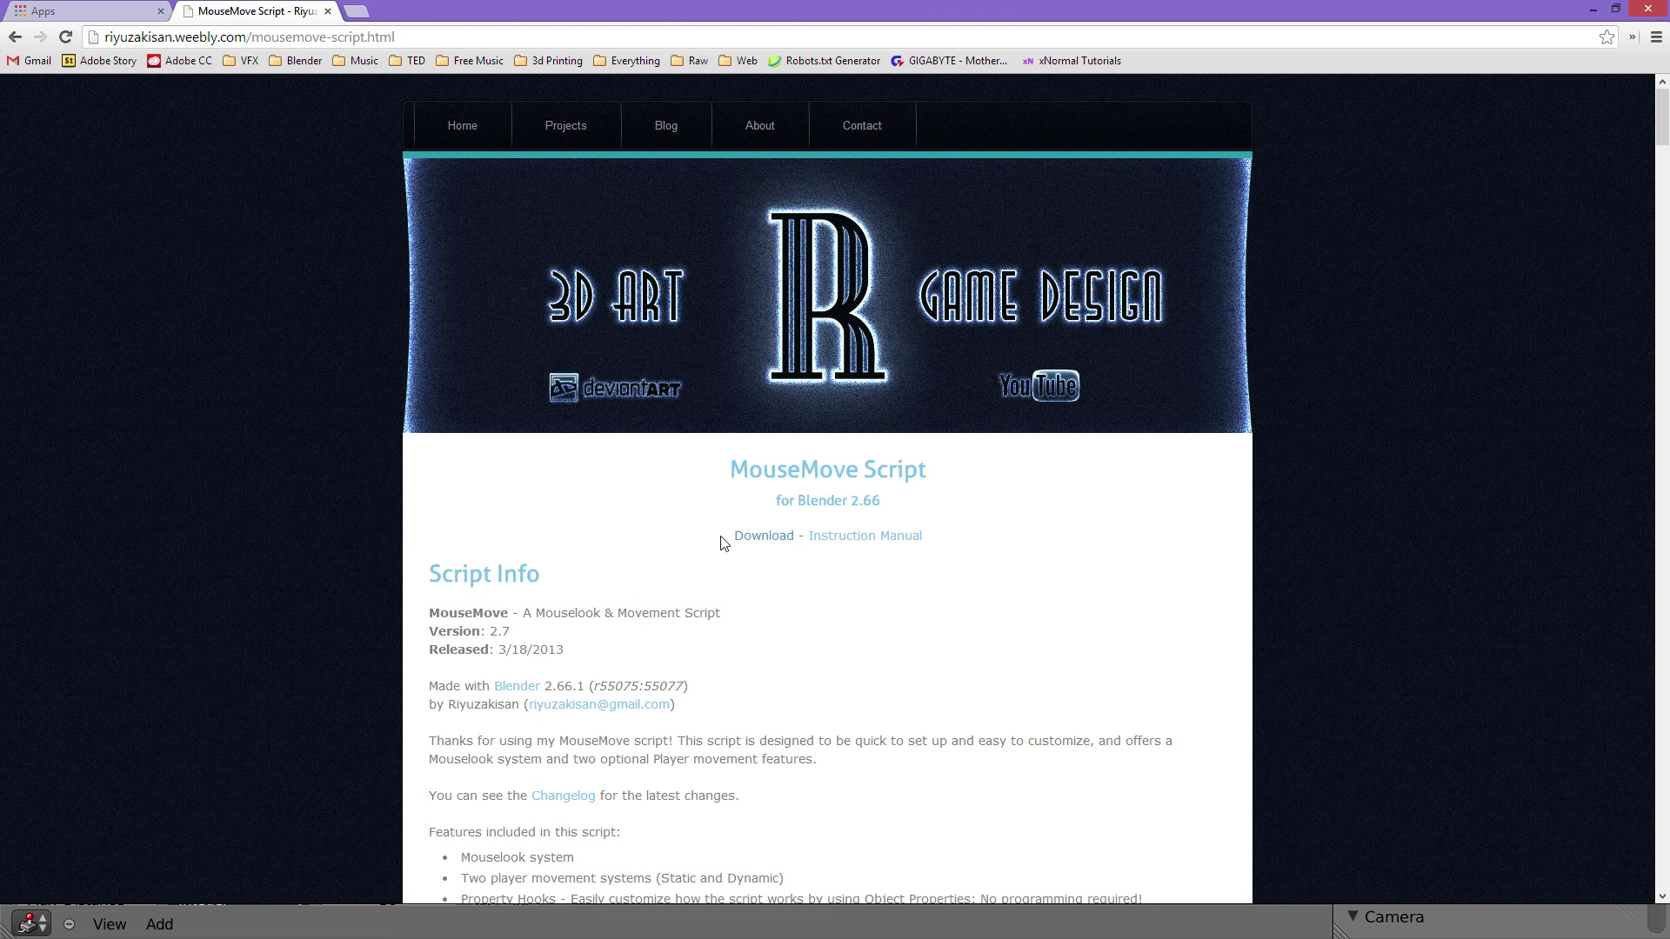
{"action": "double_click", "coordinate": [482, 704]}
{"action": "scroll", "coordinate": [1161, 271], "scroll_direction": "down", "scroll_amount": 1}
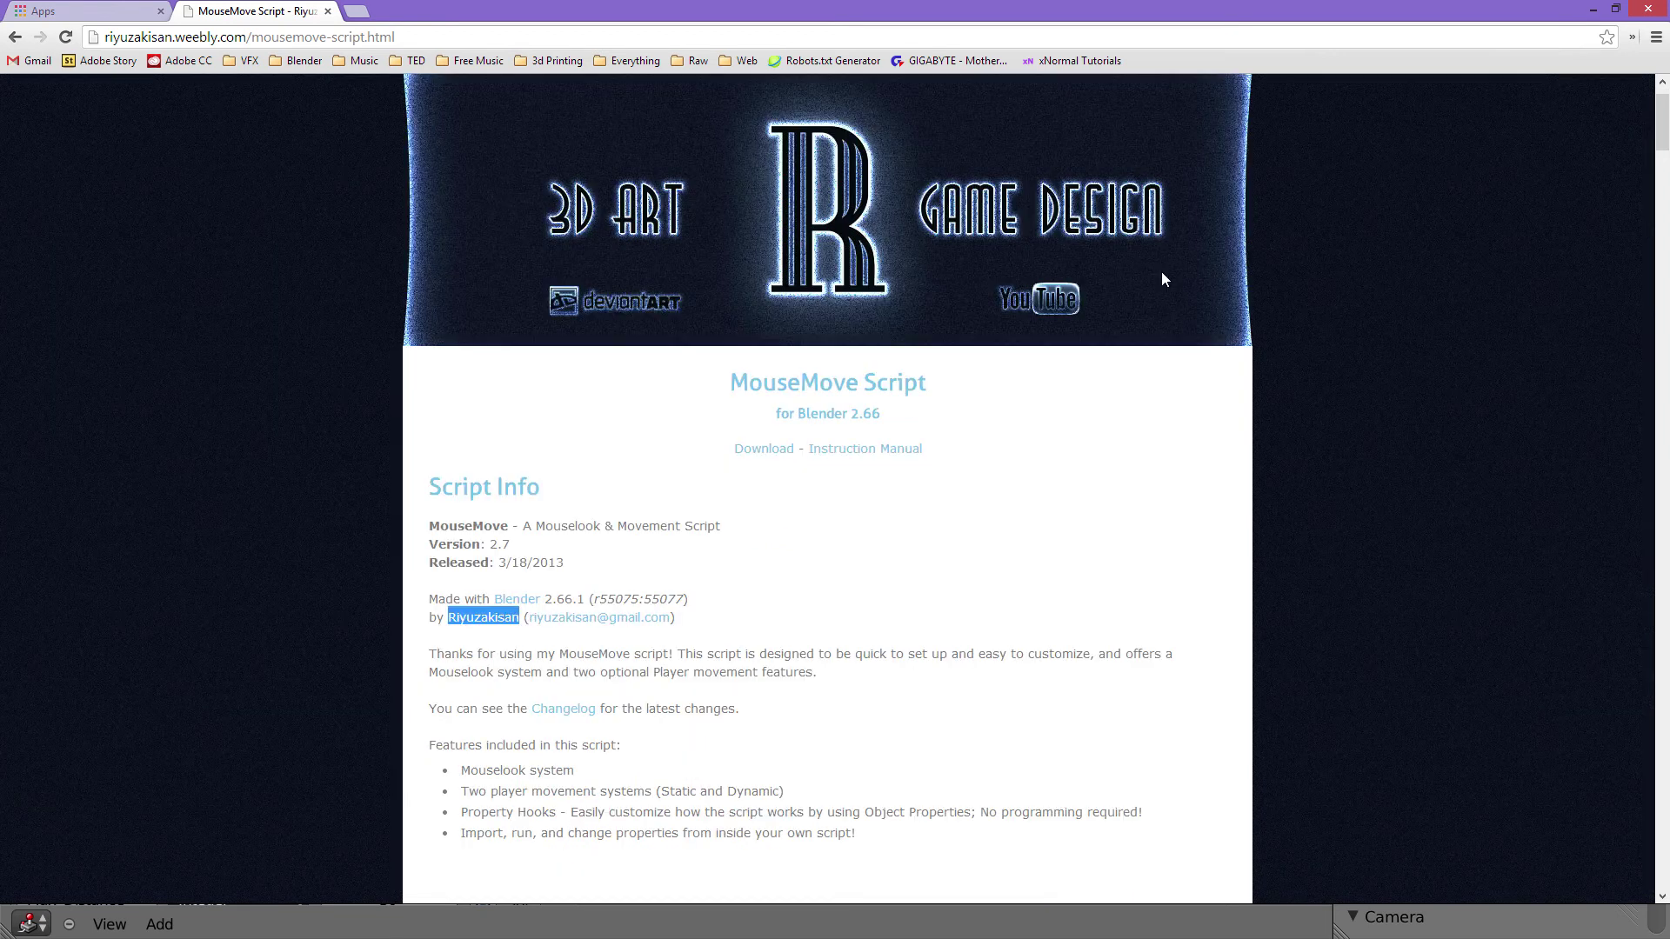
{"action": "left_click", "coordinate": [893, 788]}
{"action": "left_click_drag", "start_coordinate": [809, 12], "coordinate": [1669, 91]}
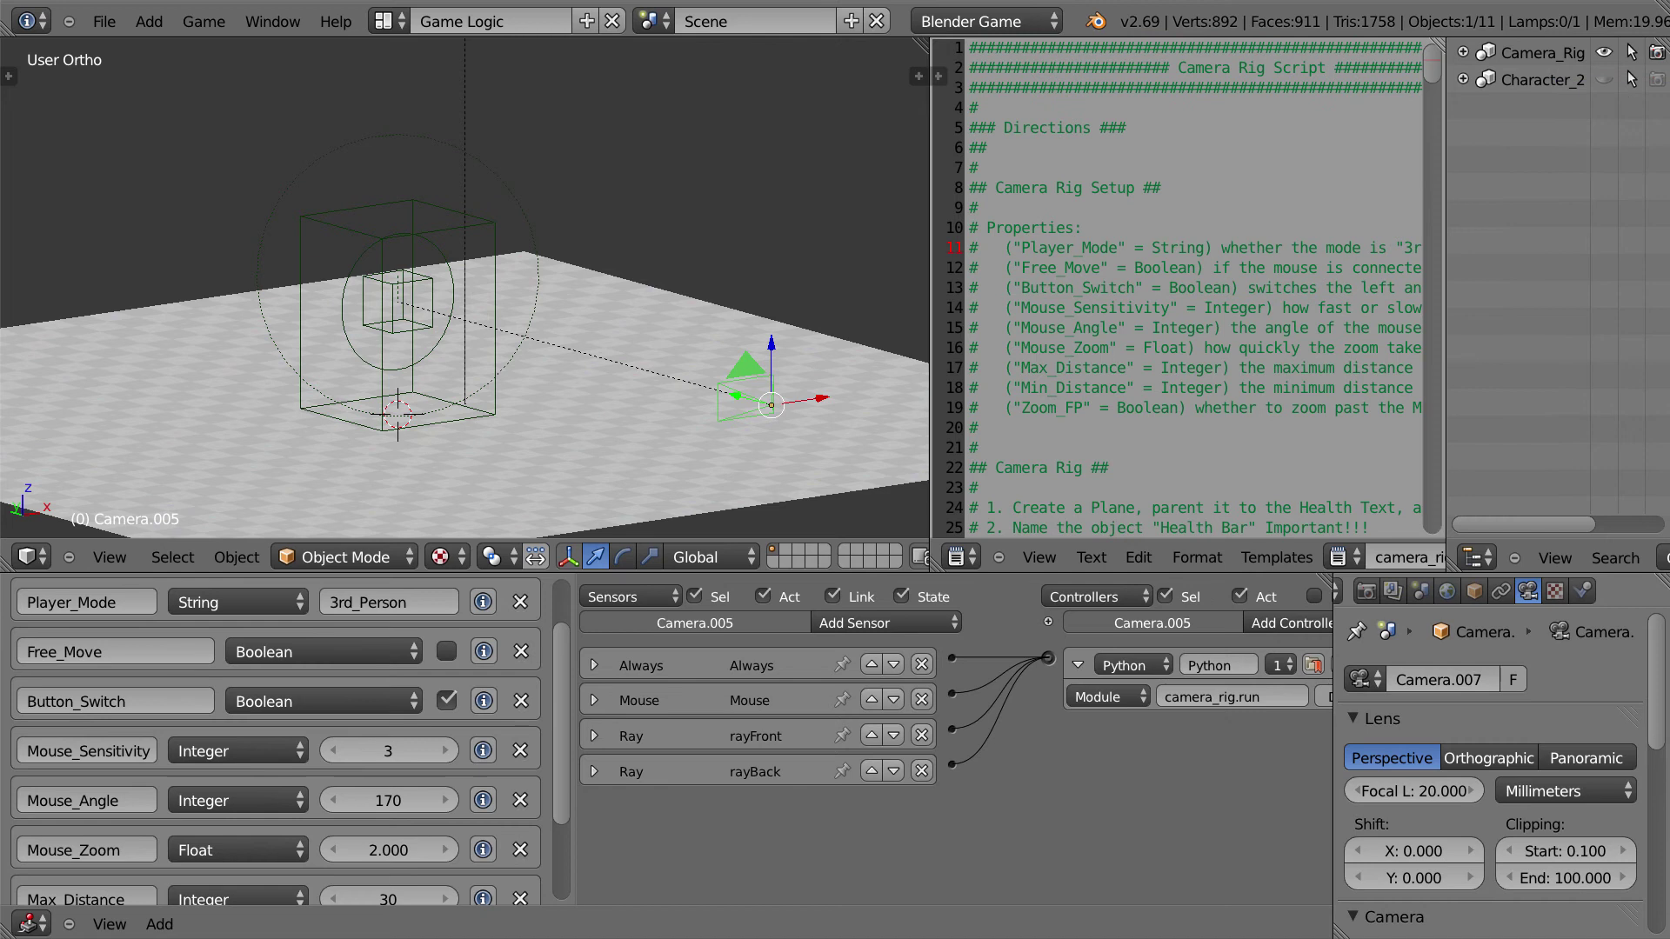
Step: Run the game from the camera view and look around the character to test the third-person mode
{"action": "right_click", "coordinate": [673, 432]}
{"action": "middle_click_drag", "start_coordinate": [671, 432], "coordinate": [630, 426]}
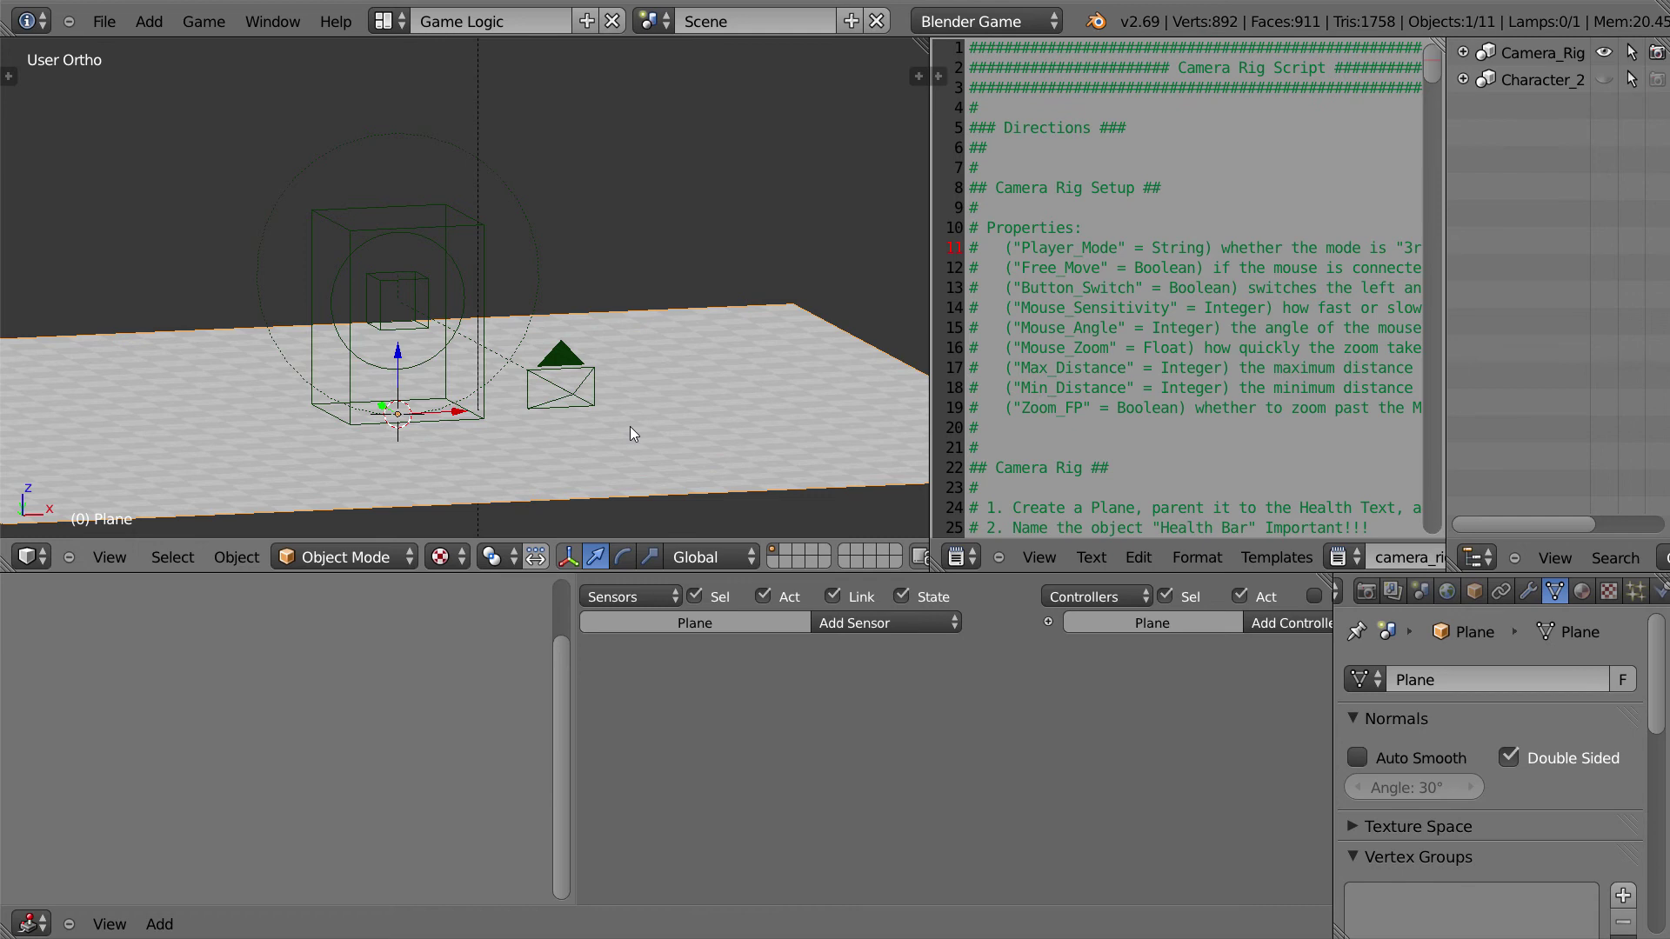
{"action": "key", "text": "KP_0"}
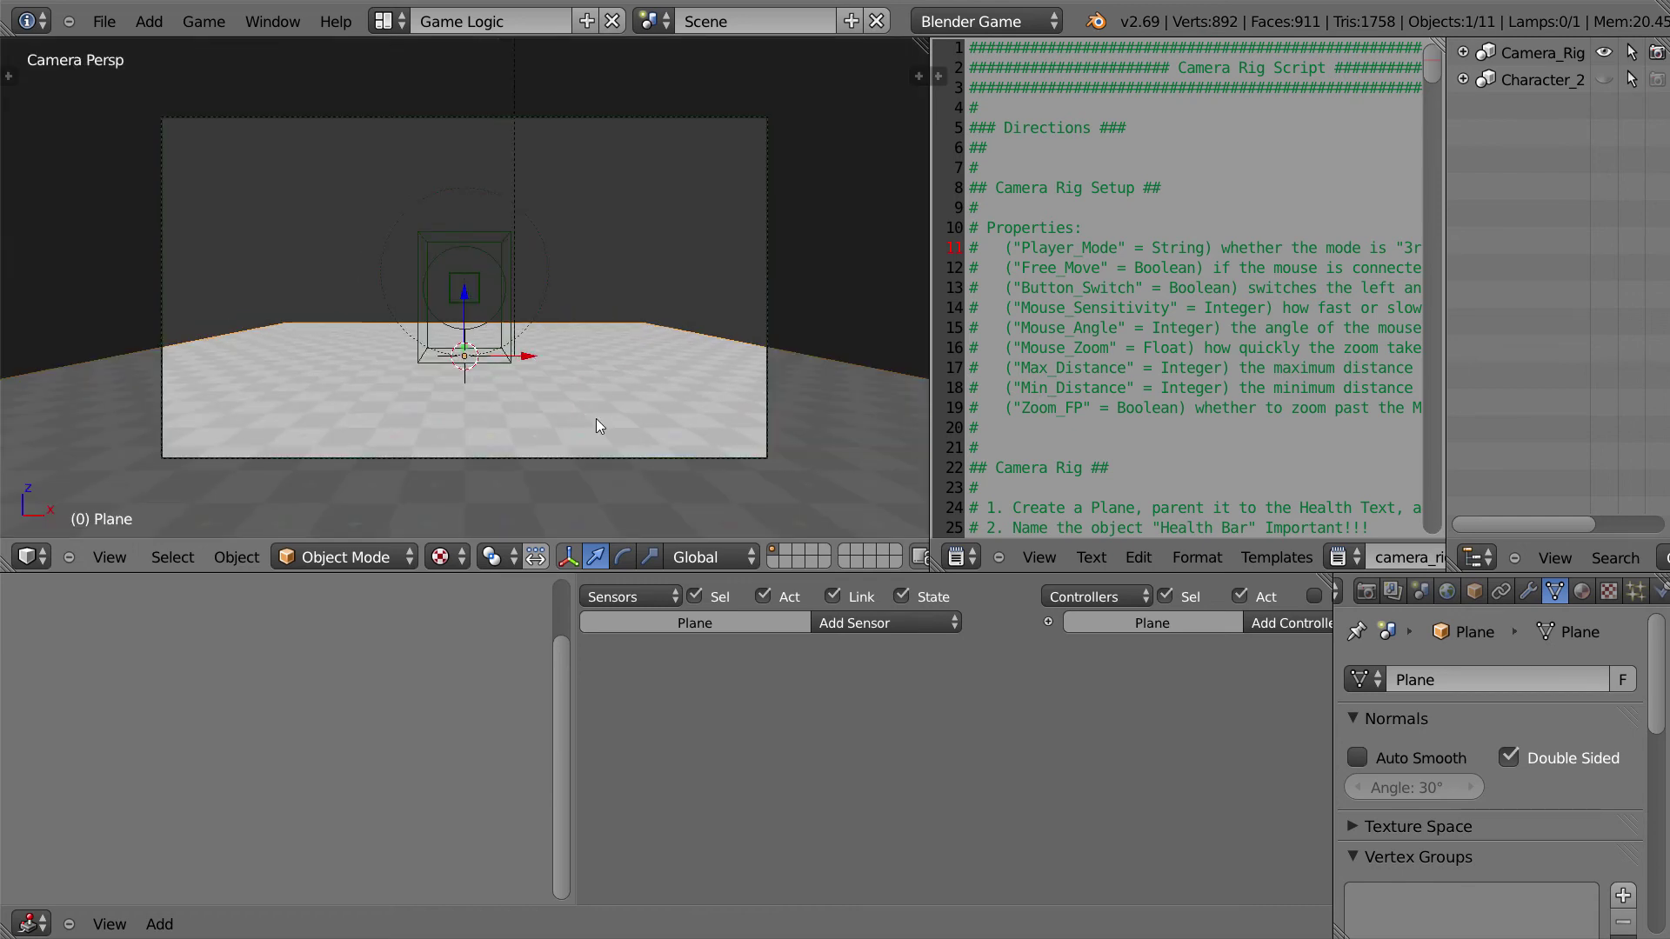
{"action": "right_click", "coordinate": [533, 452]}
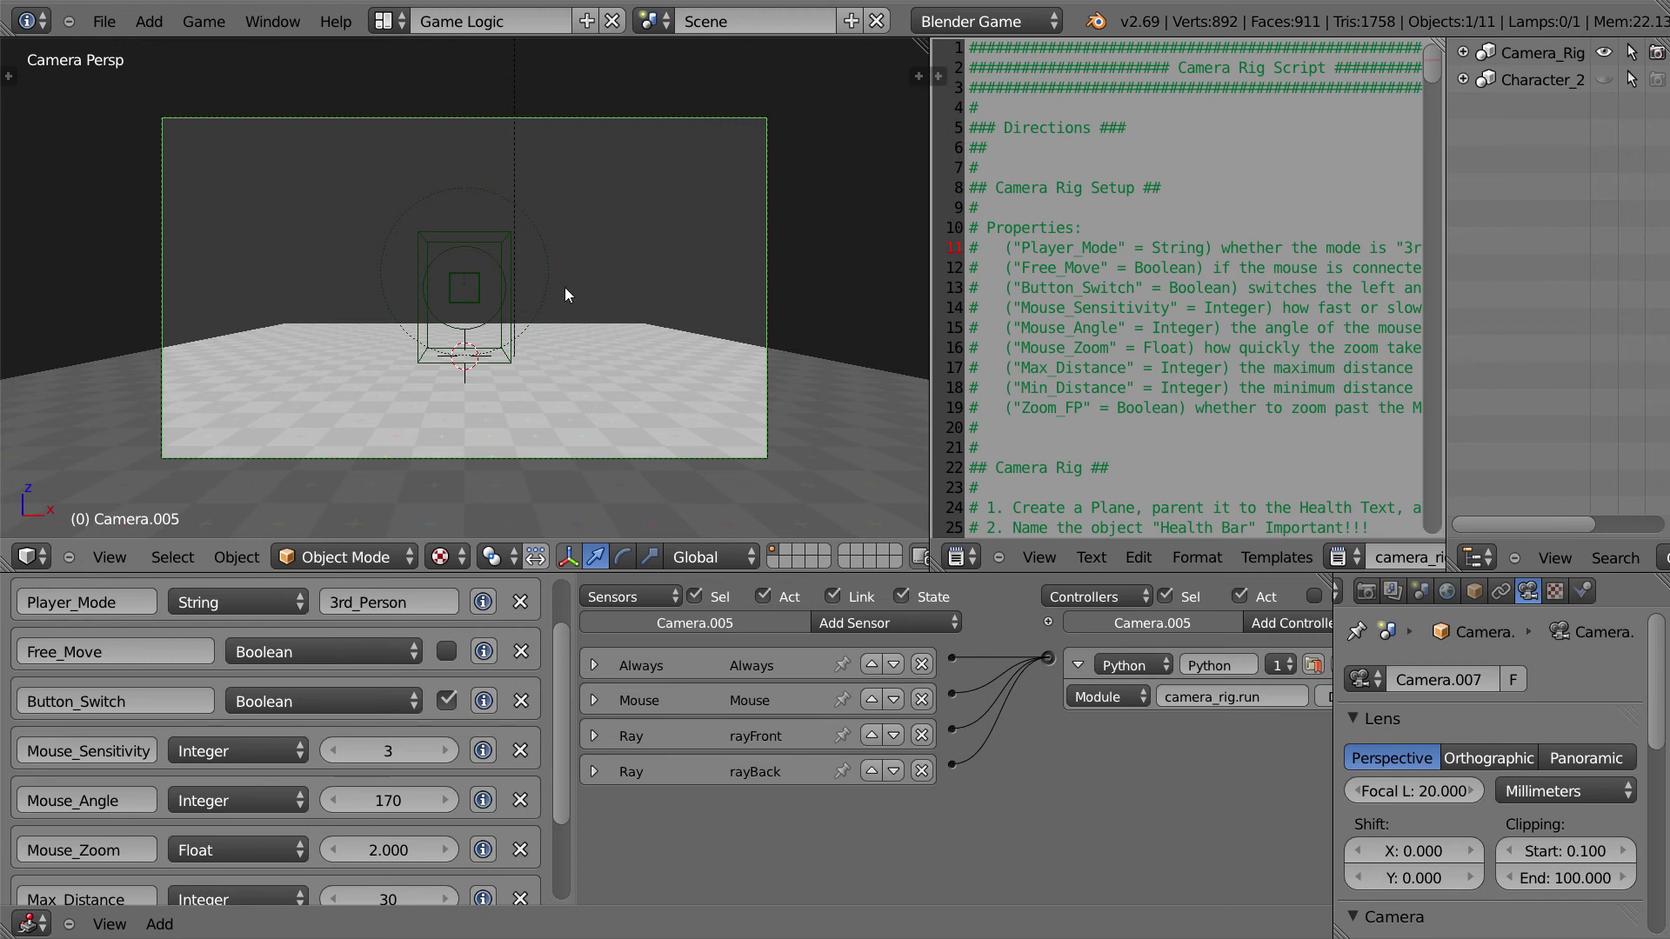
{"action": "key", "text": "p"}
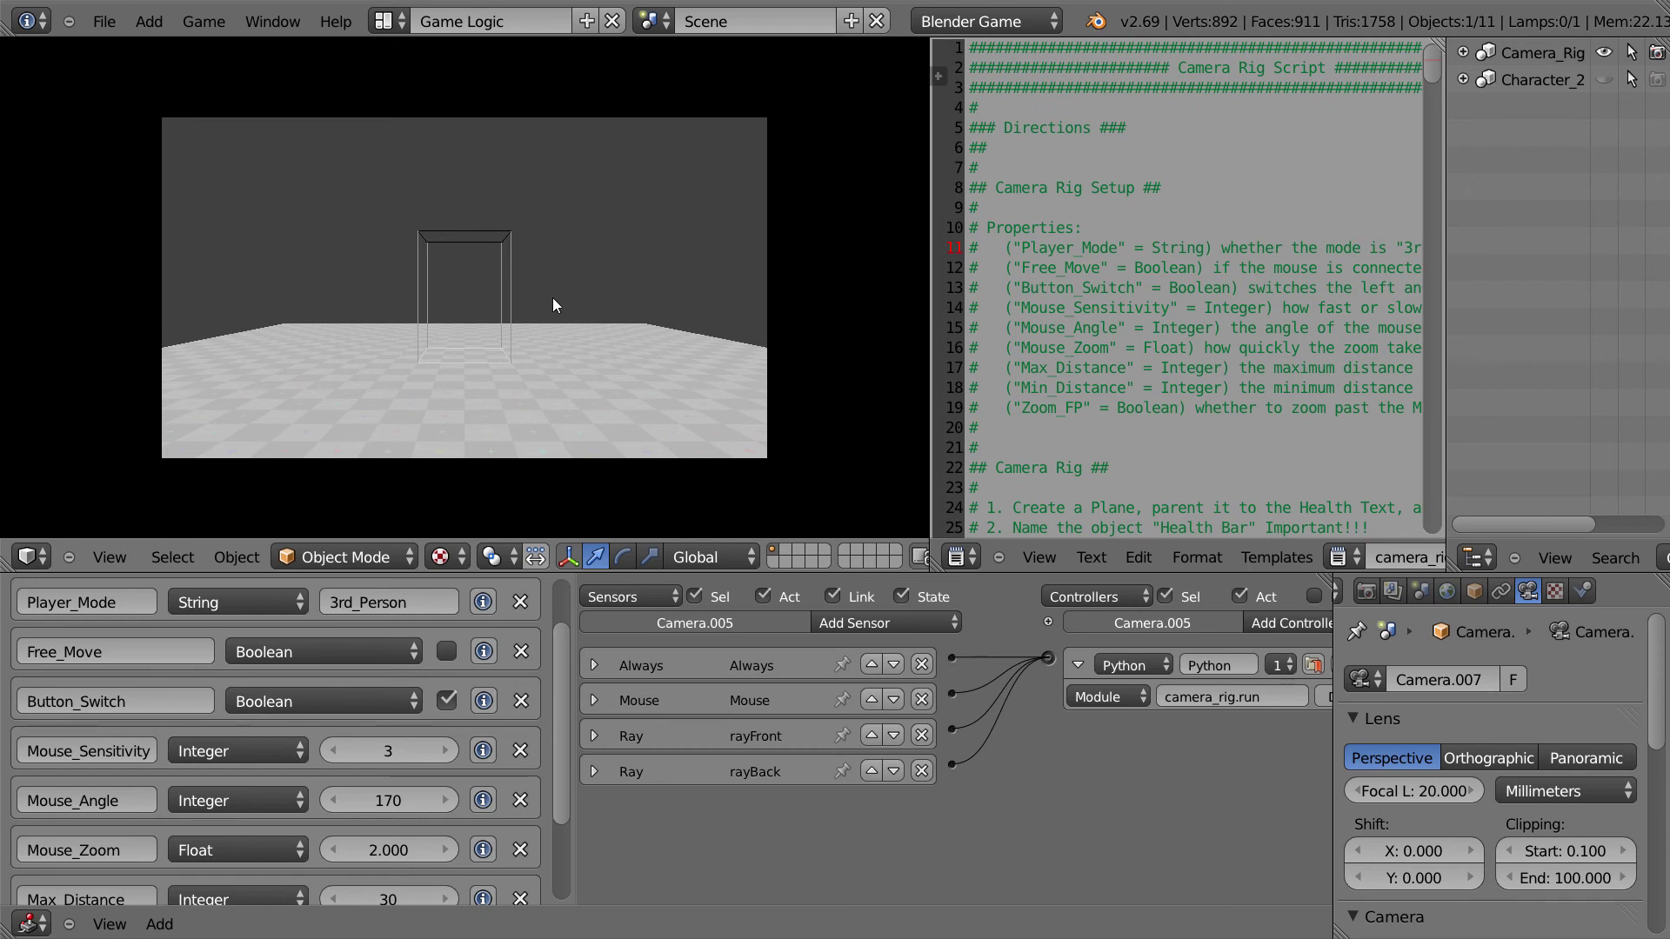
{"action": "left_click_drag", "start_coordinate": [553, 298], "coordinate": [458, 294]}
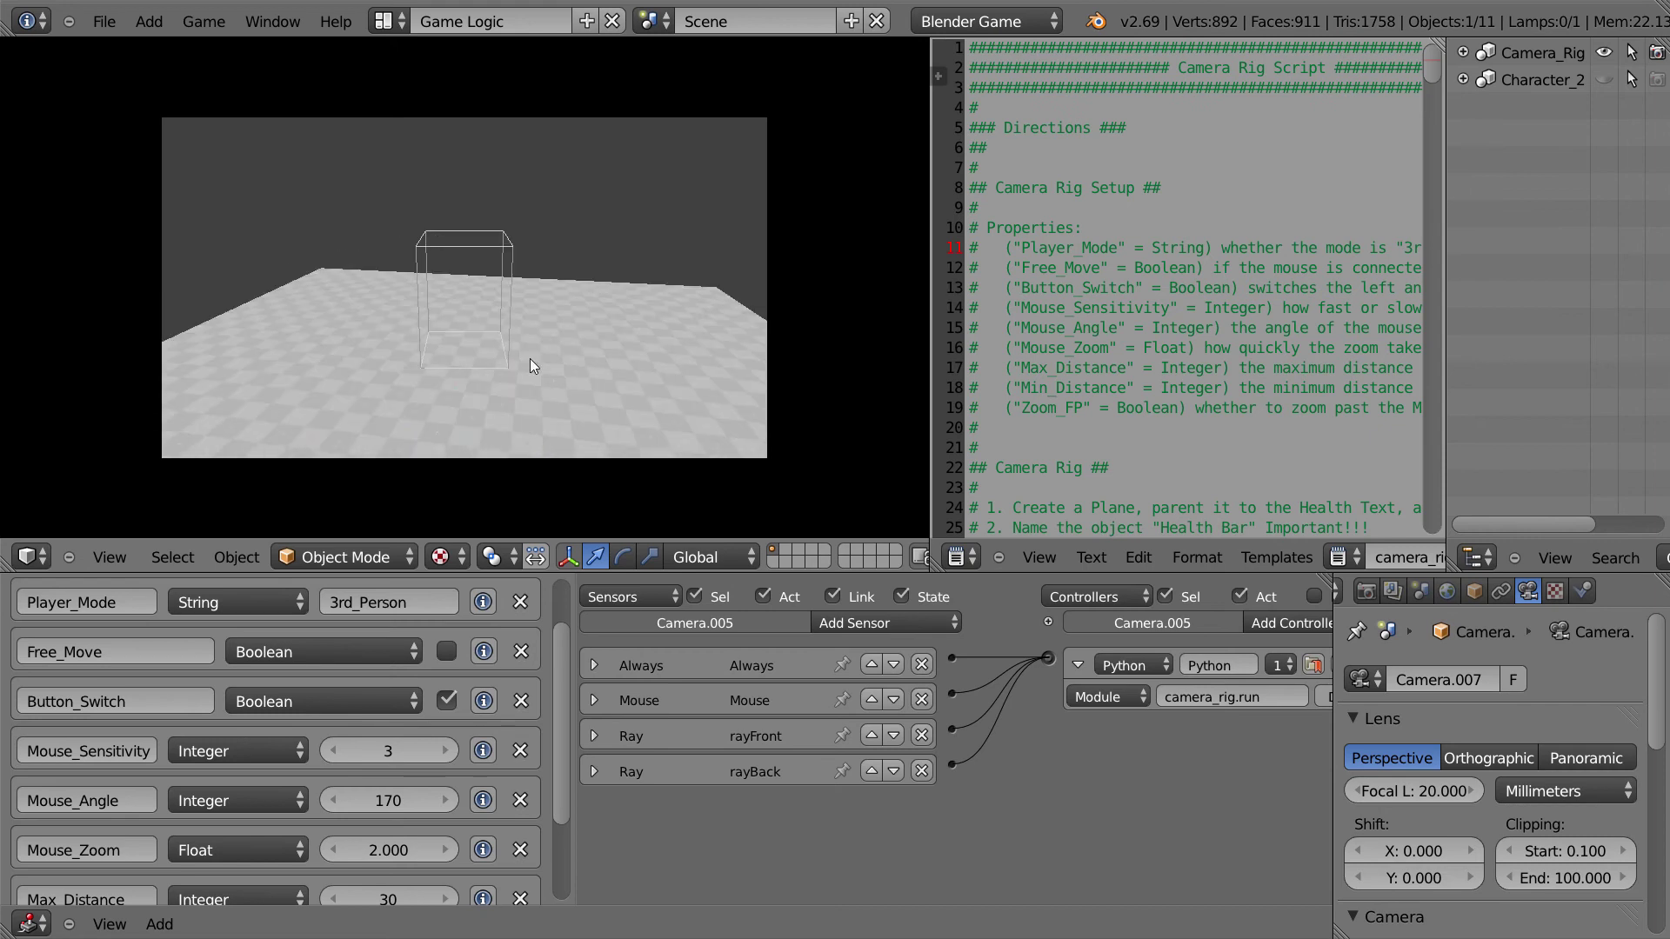
{"action": "key", "text": "Escape"}
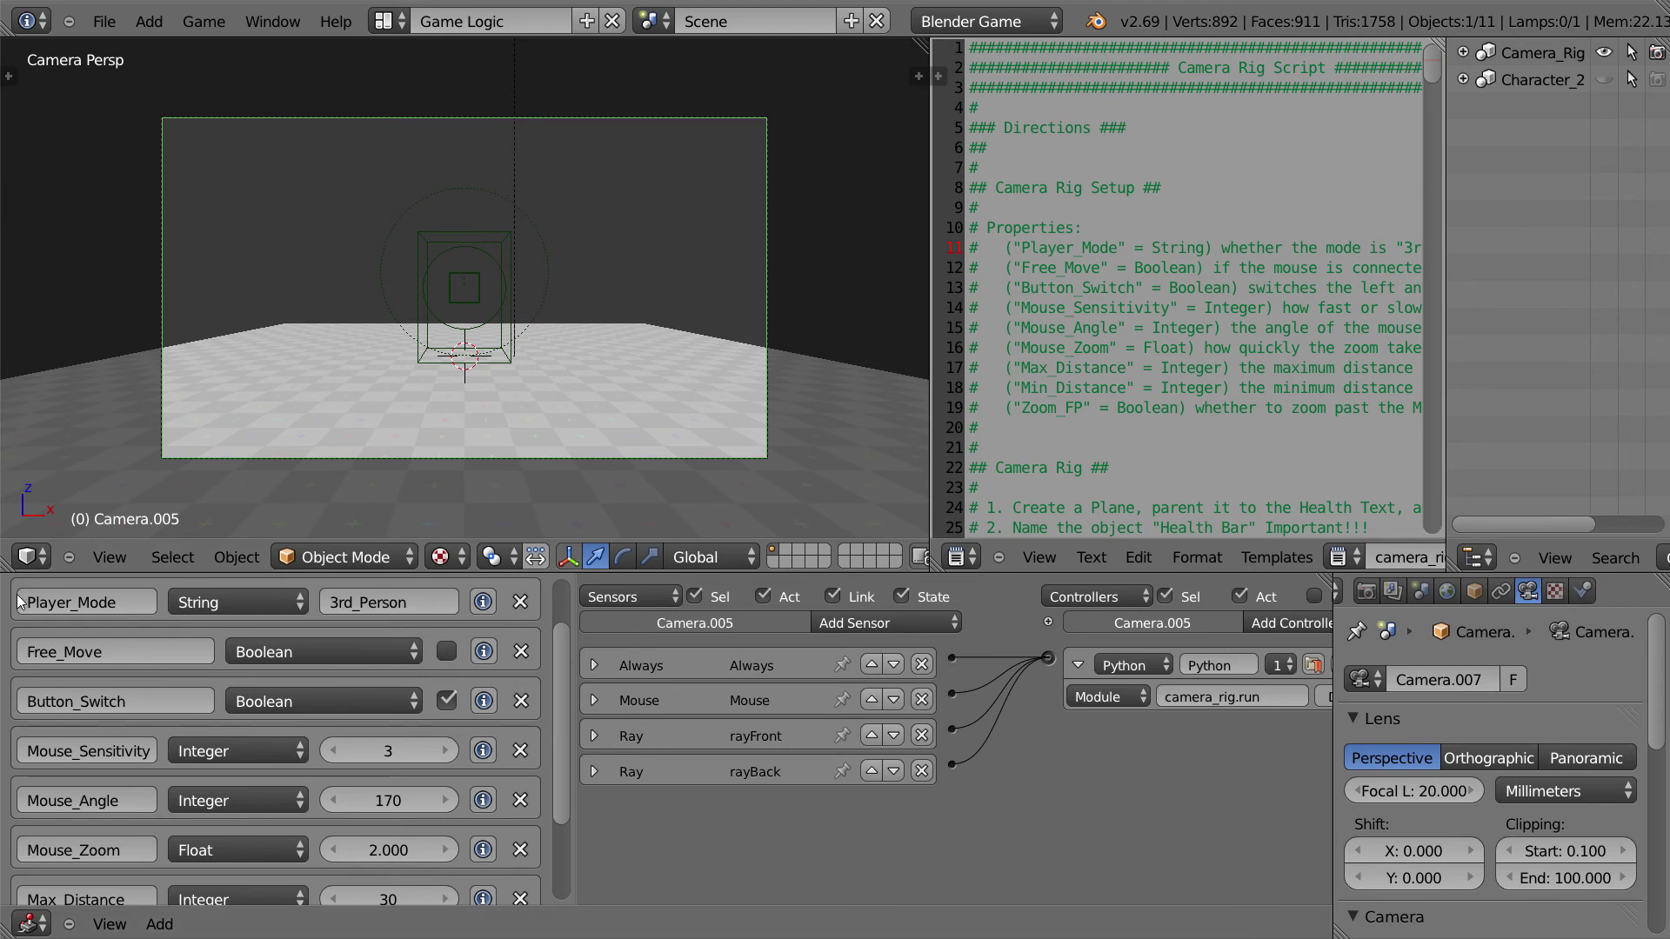
Step: Set the camera's Player_Mode game property to 1st_Person
{"action": "left_click", "coordinate": [357, 607]}
{"action": "left_click_drag", "start_coordinate": [351, 605], "coordinate": [311, 614]}
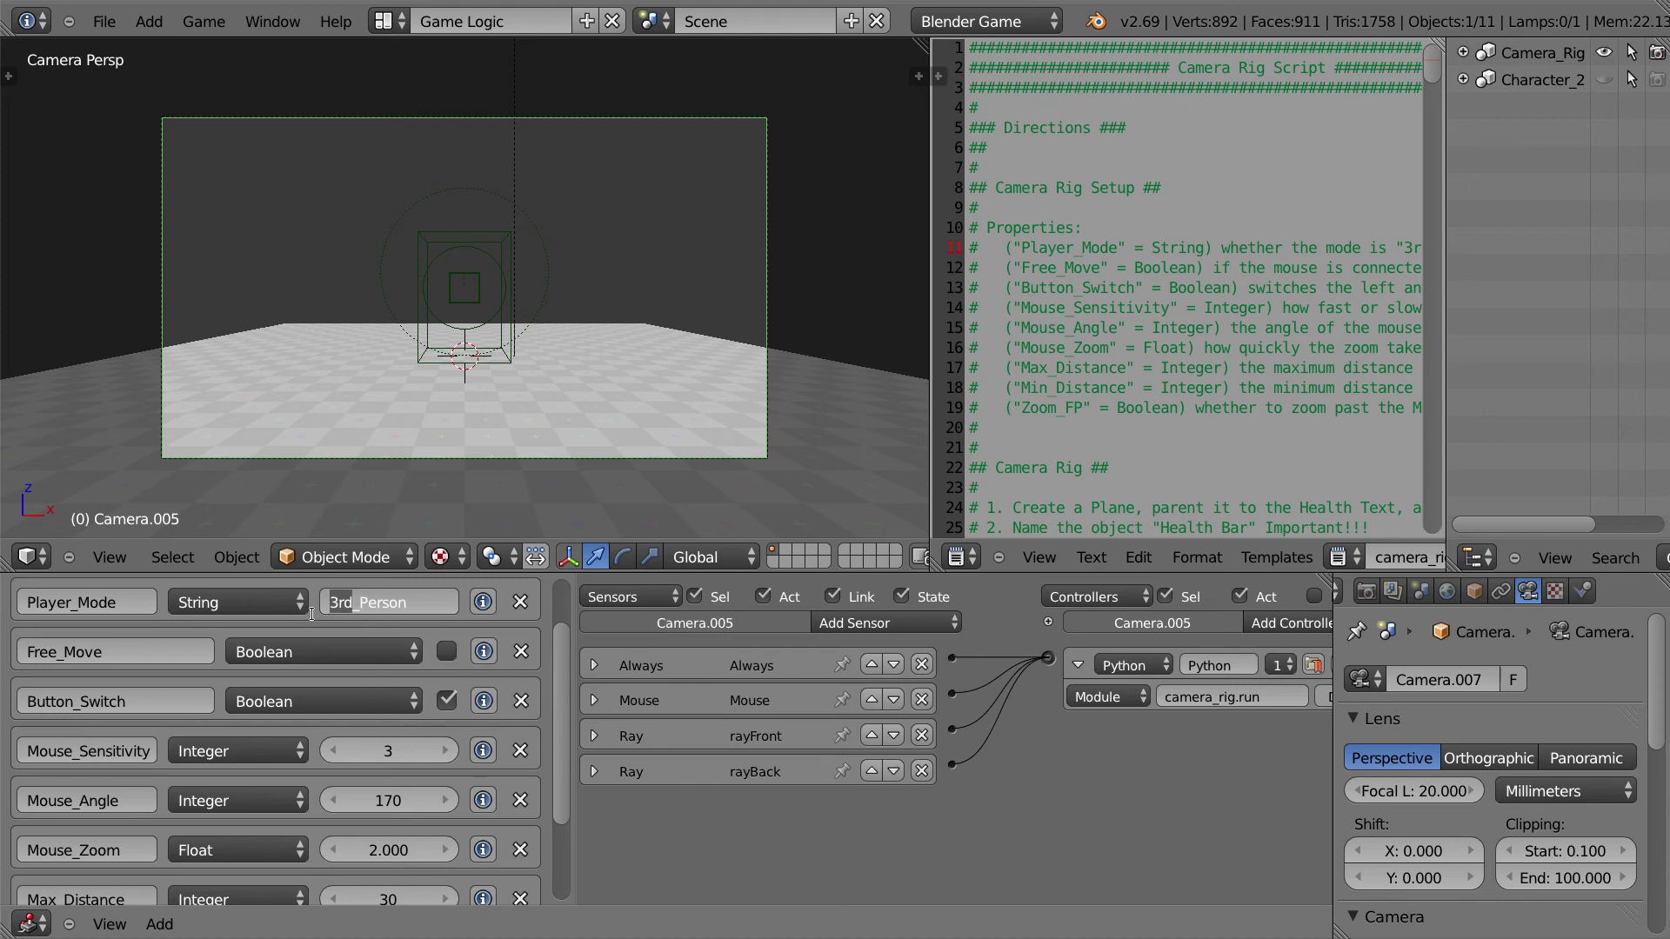
{"action": "type", "text": "1st"}
{"action": "left_click", "coordinate": [786, 822]}
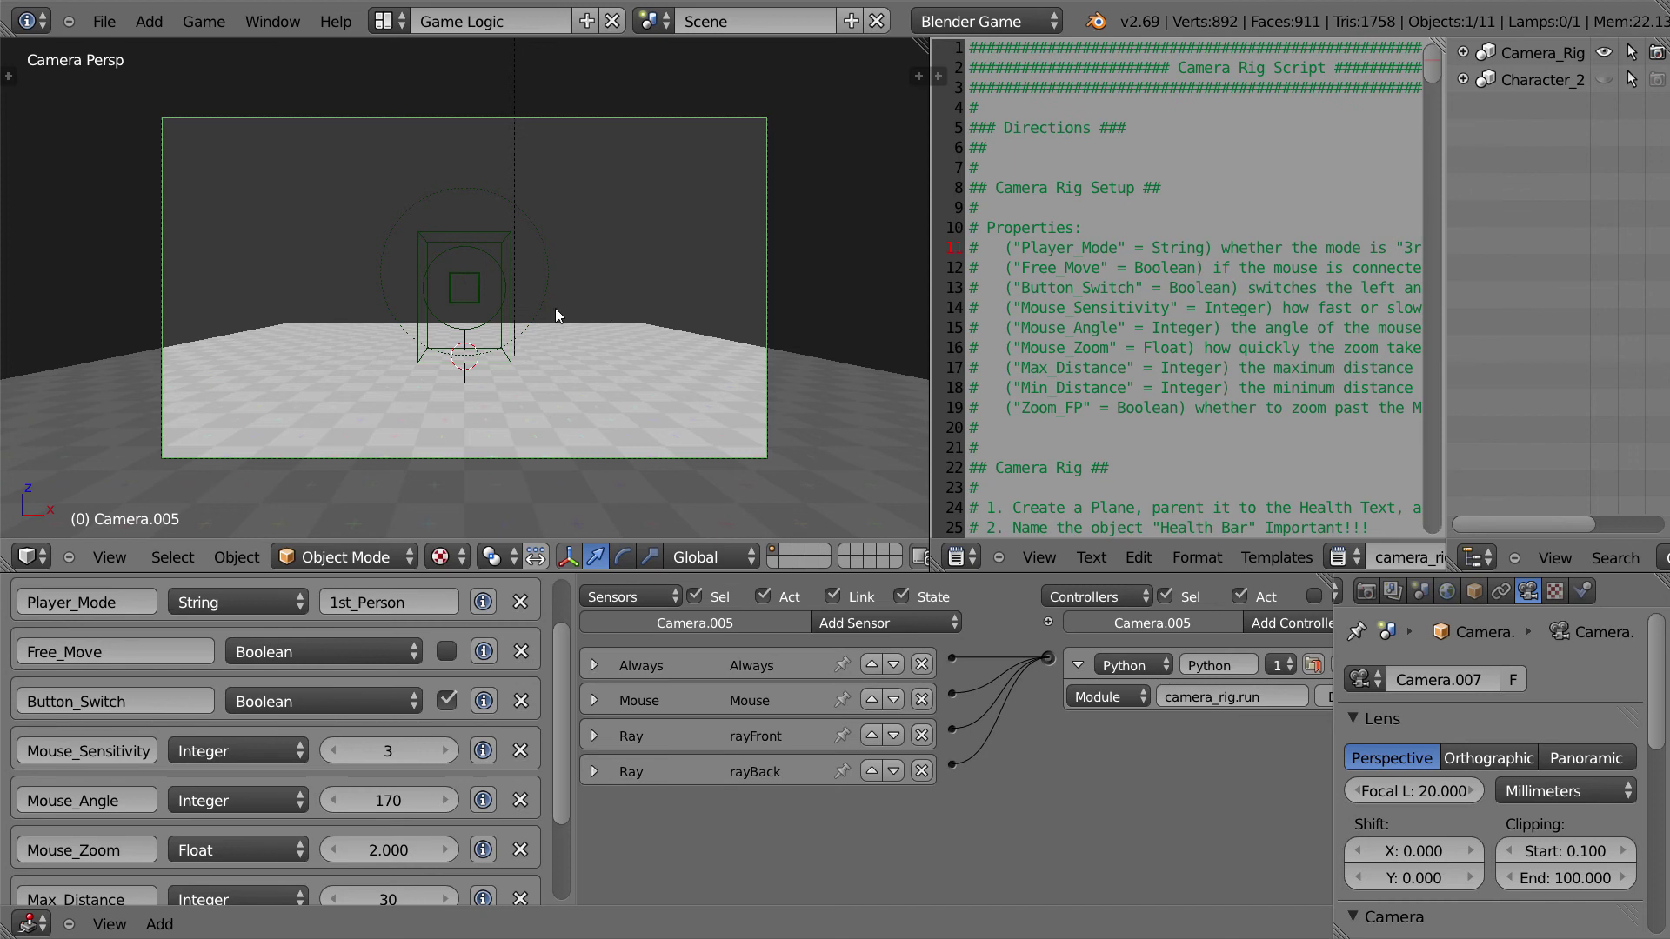
Step: Try moving the camera along the Y axis closer to the empty it is parented to
{"action": "middle_click_drag", "start_coordinate": [351, 284], "coordinate": [487, 332]}
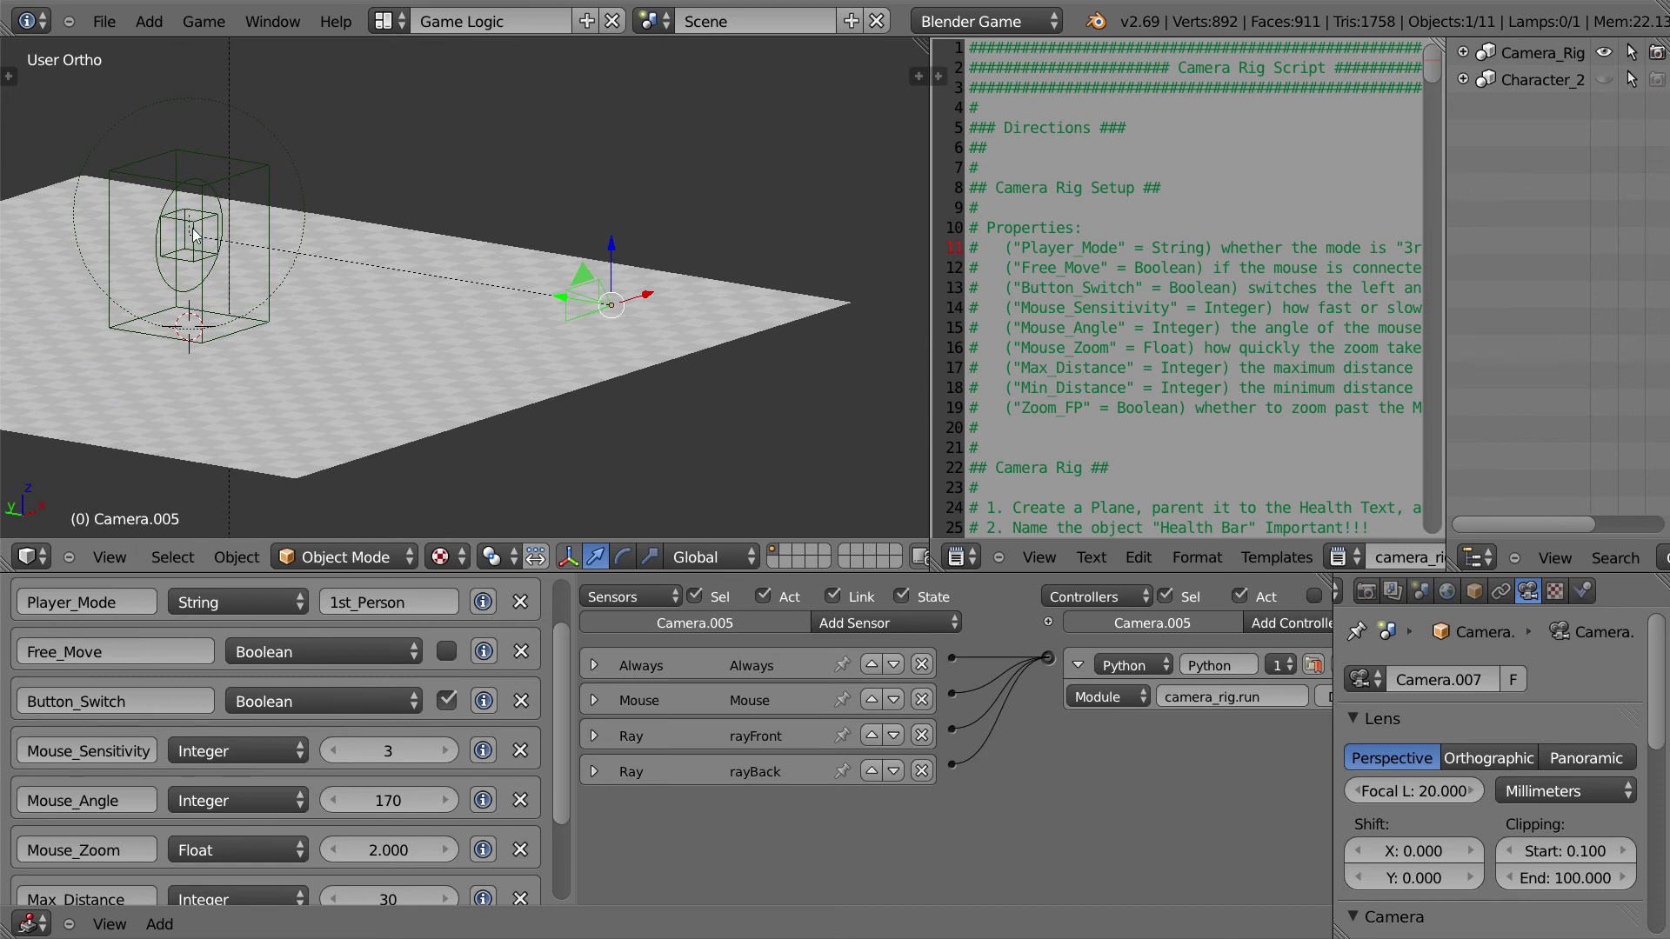
{"action": "right_click", "coordinate": [214, 245]}
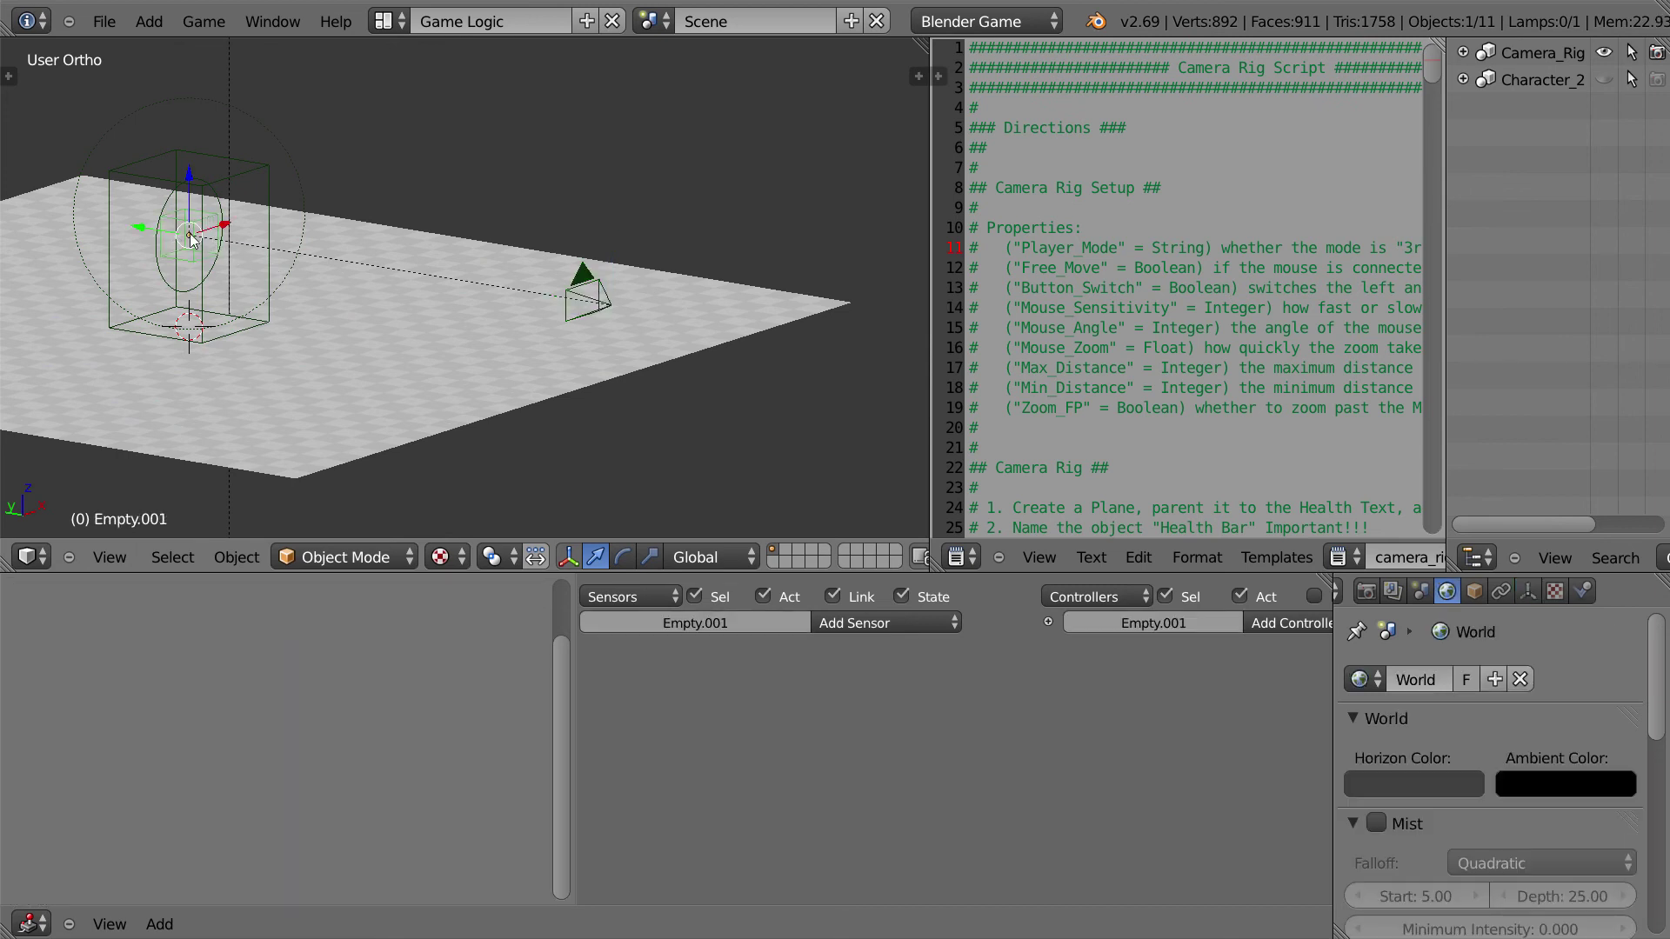
{"action": "right_click", "coordinate": [608, 303]}
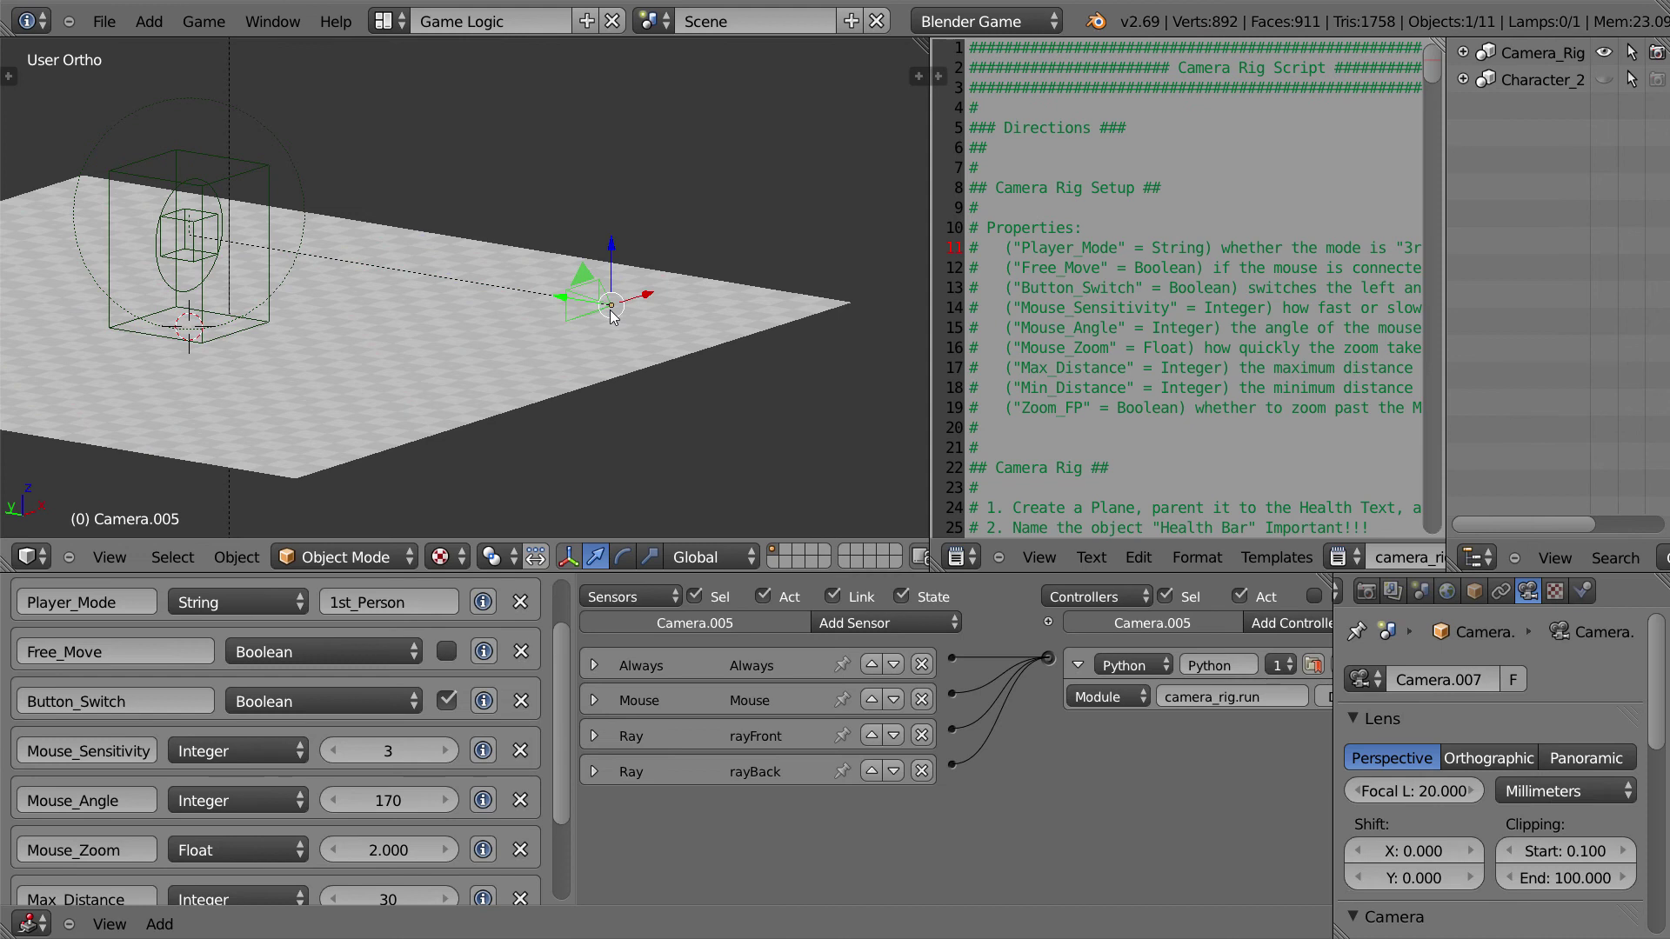
{"action": "middle_click_drag", "start_coordinate": [612, 314], "coordinate": [612, 327]}
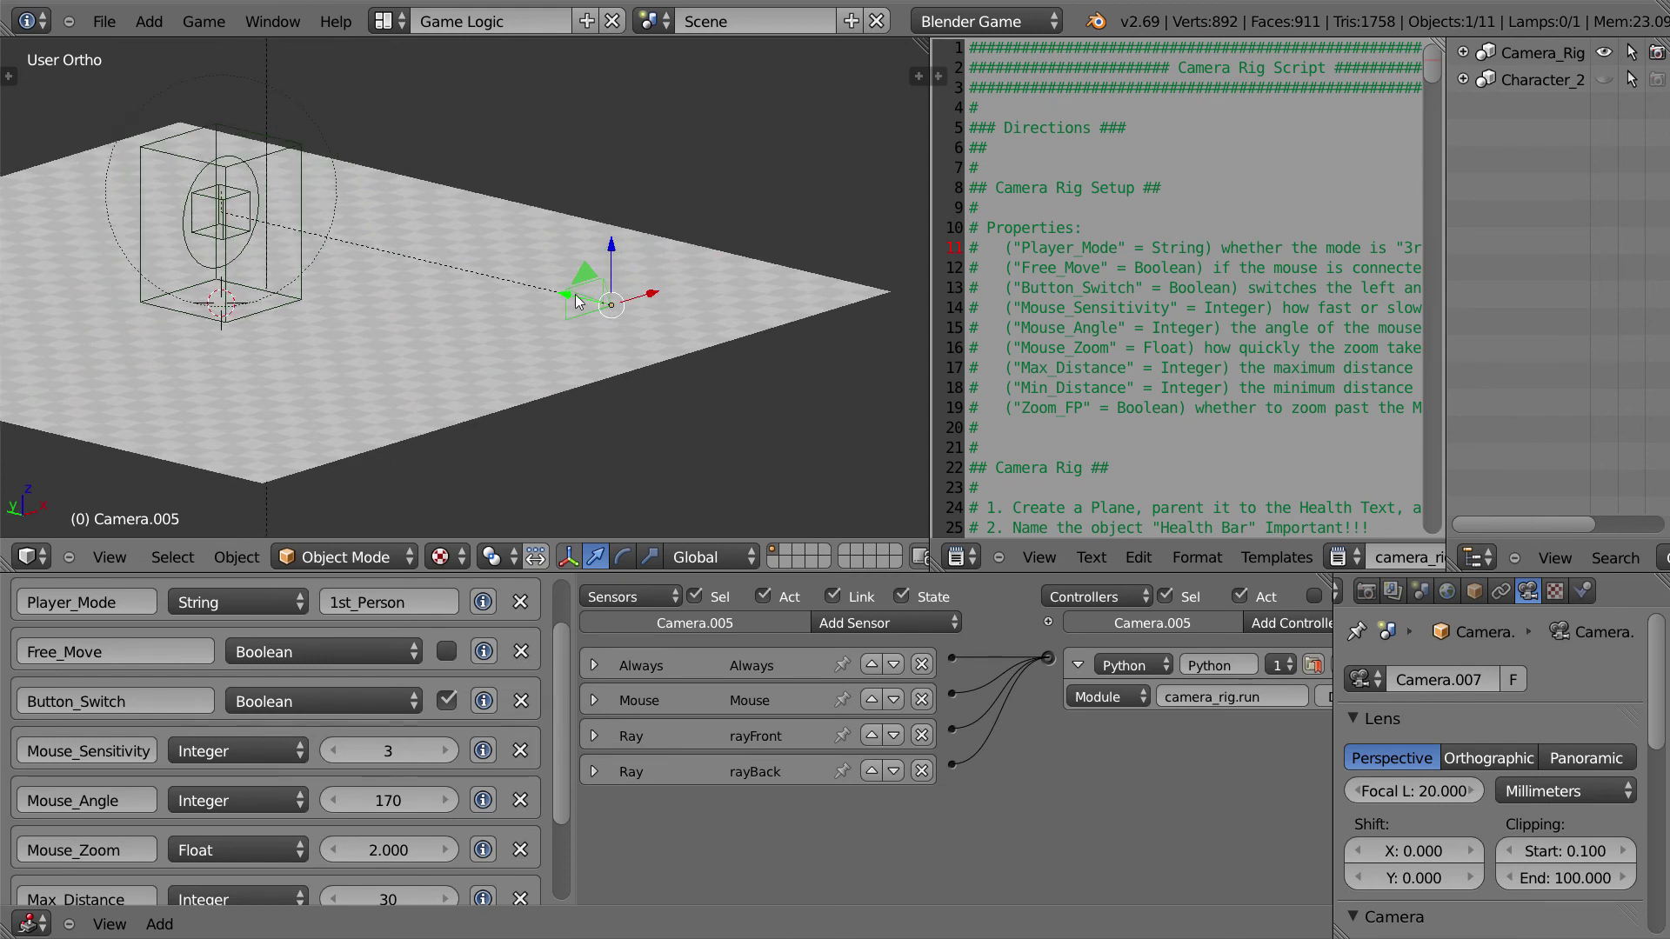
{"action": "left_click_drag", "start_coordinate": [568, 294], "coordinate": [347, 282]}
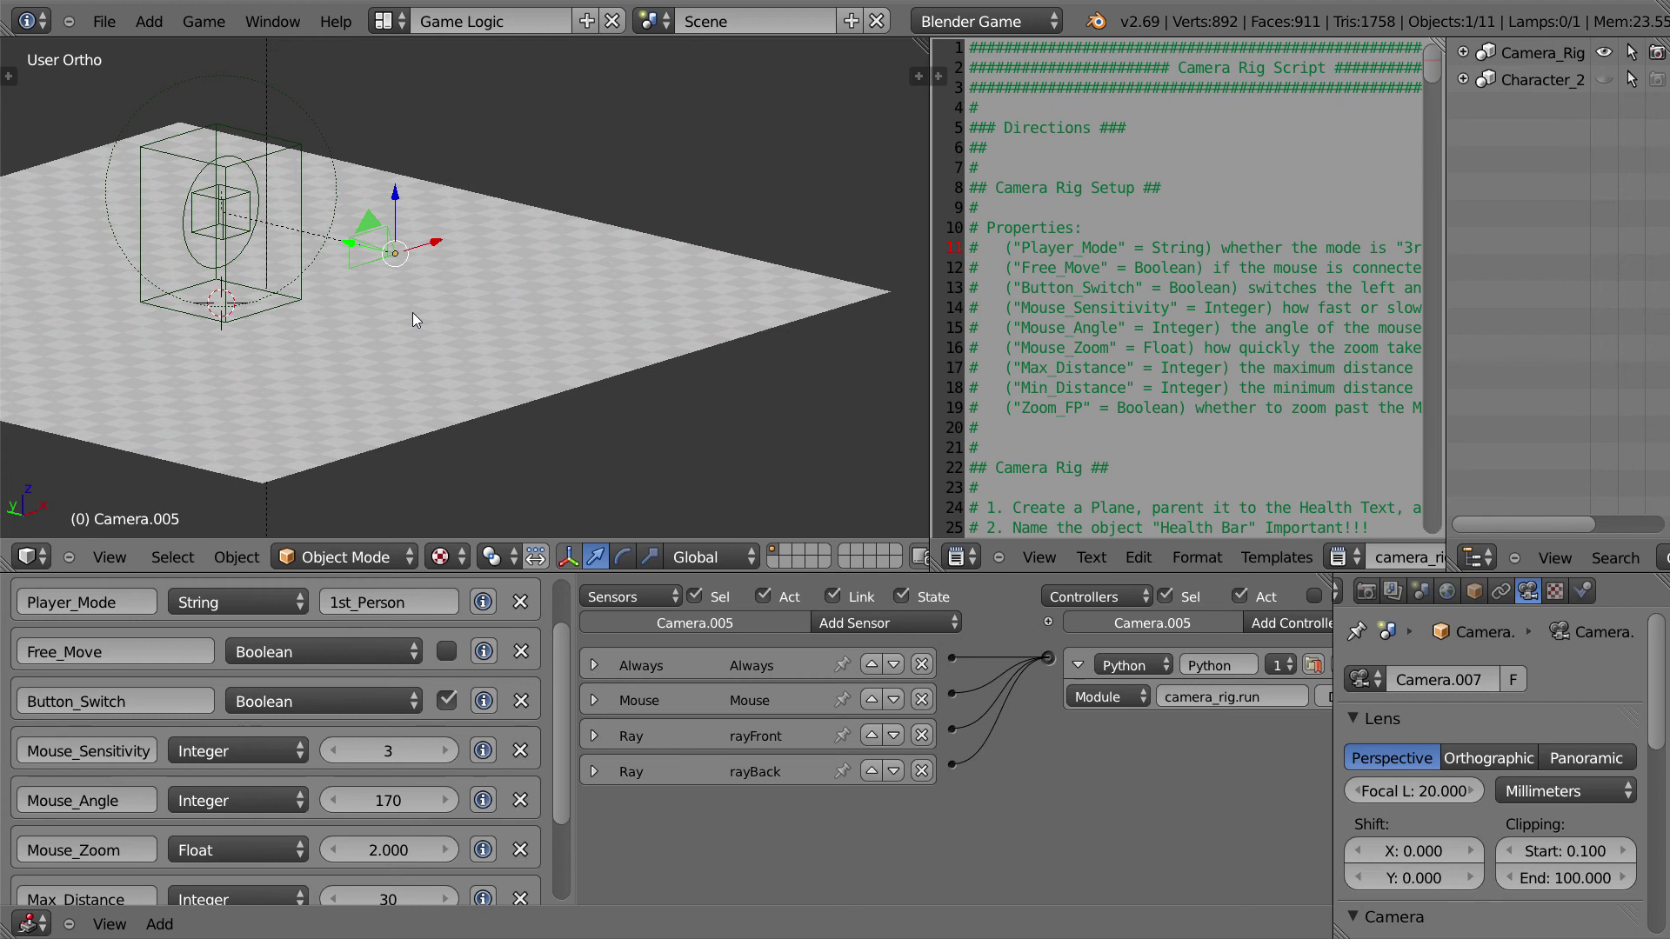
{"action": "key", "text": "ctrl+z"}
Step: Run the game from the camera view and look around to test the first-person mode
{"action": "key", "text": "KP_0"}
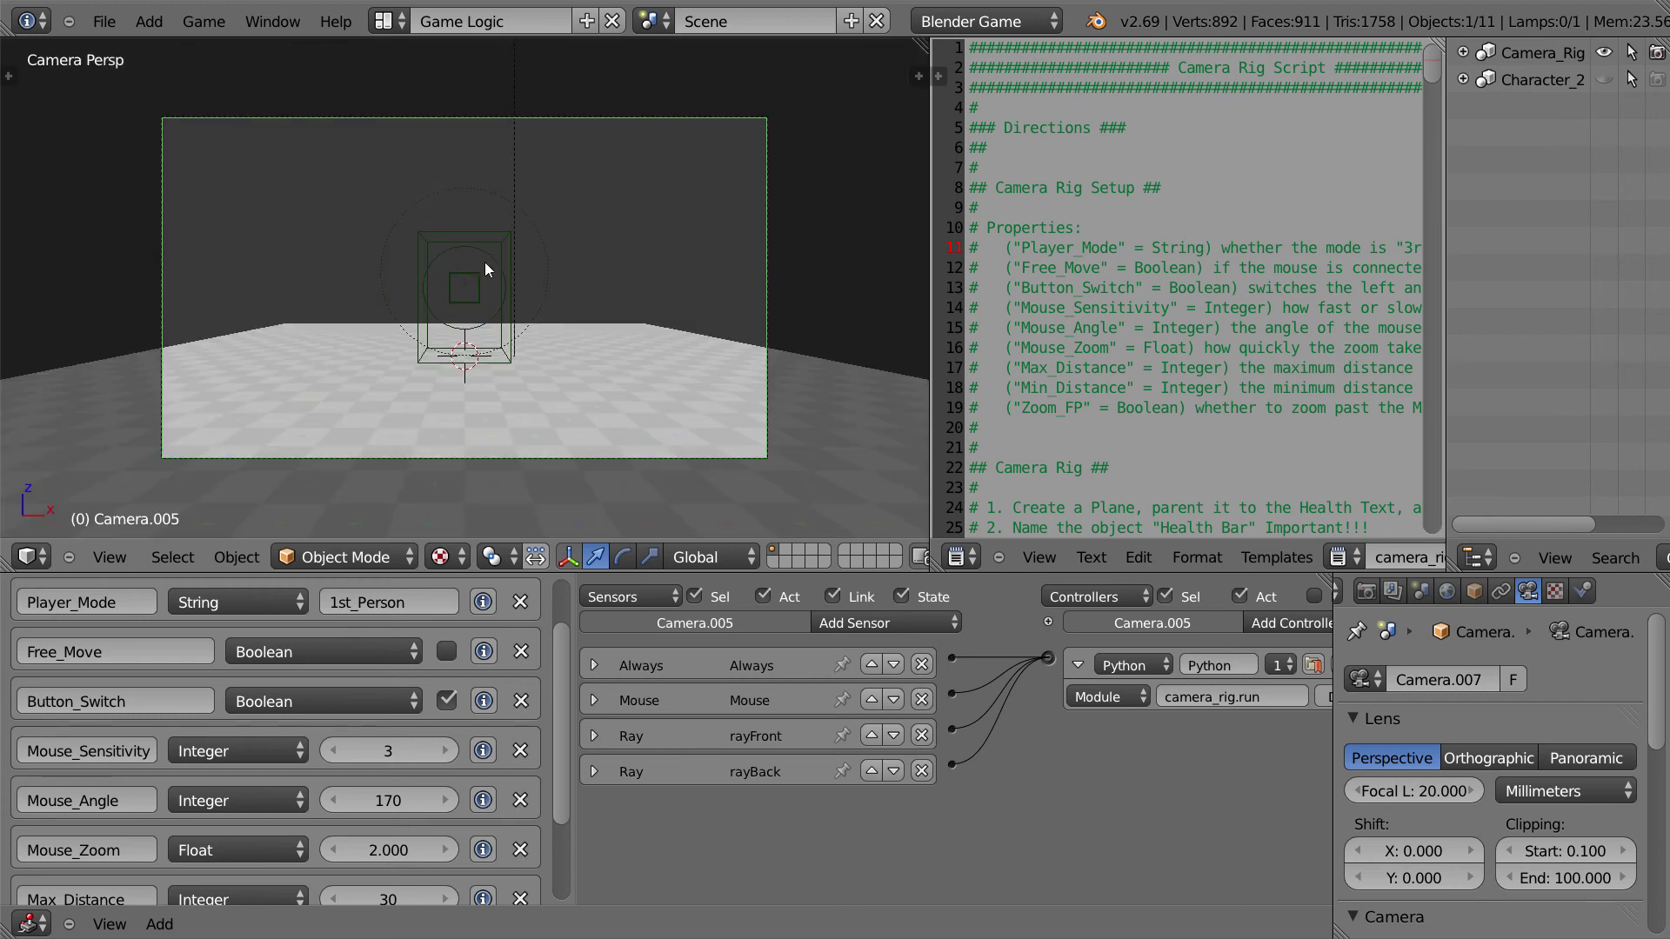
{"action": "key", "text": "p"}
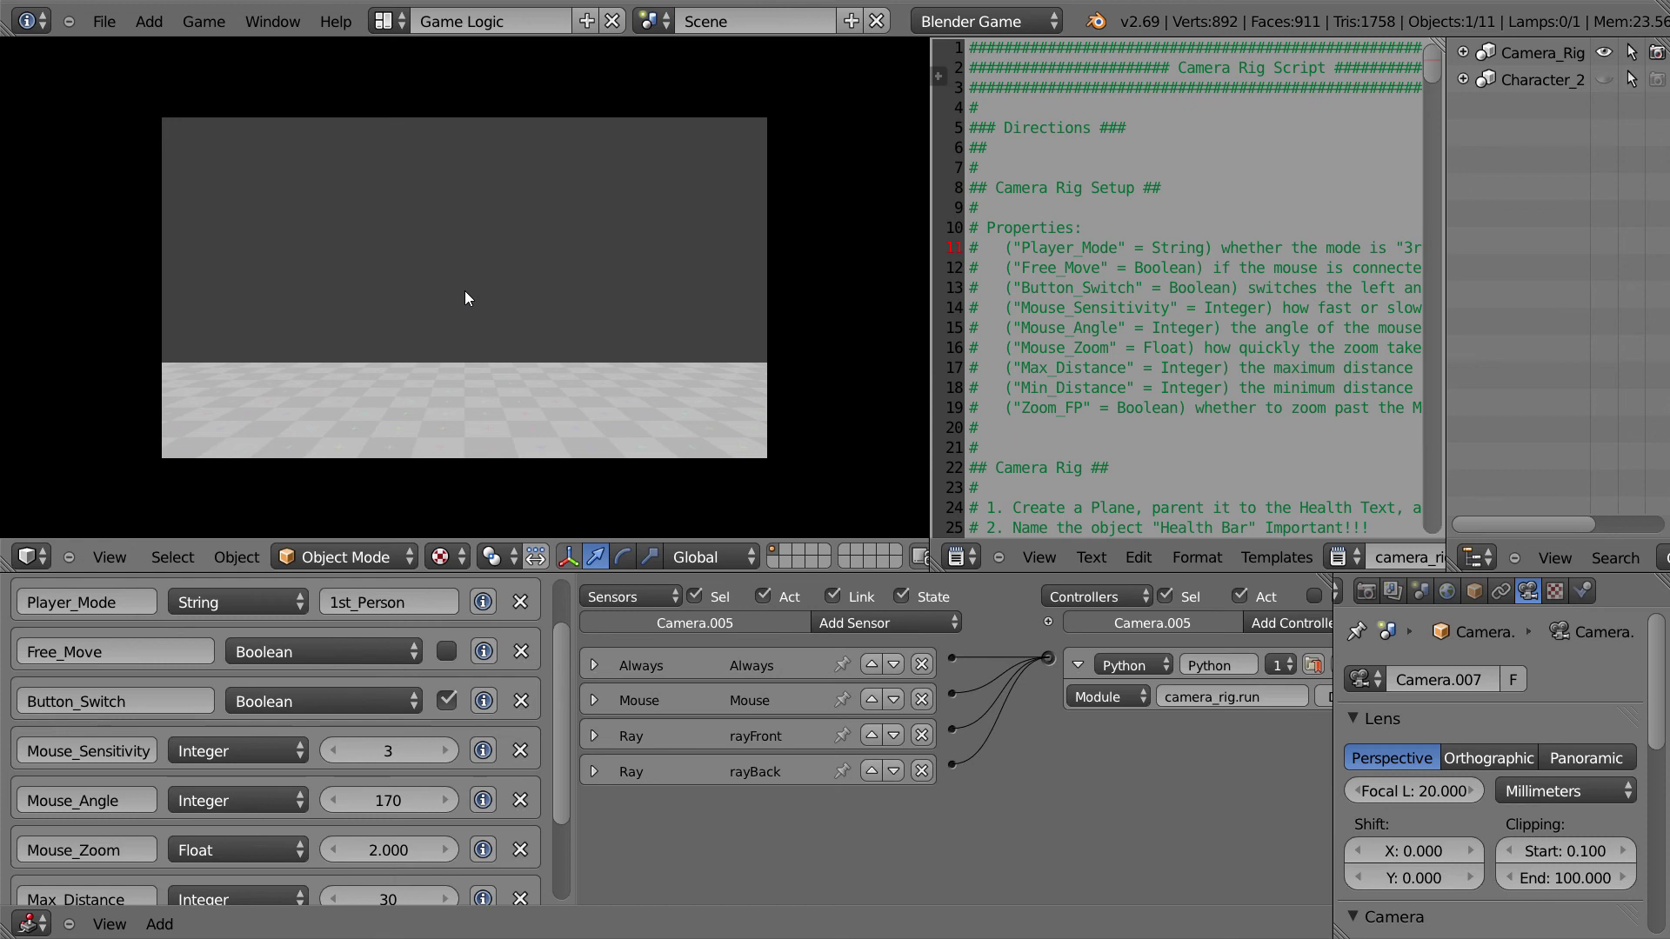
{"action": "mouse_move", "coordinate": [471, 305]}
{"action": "left_mouse_down"}
{"action": "mouse_move", "coordinate": [475, 286]}
{"action": "mouse_move", "coordinate": [440, 285]}
{"action": "mouse_move", "coordinate": [463, 287]}
{"action": "left_mouse_up"}
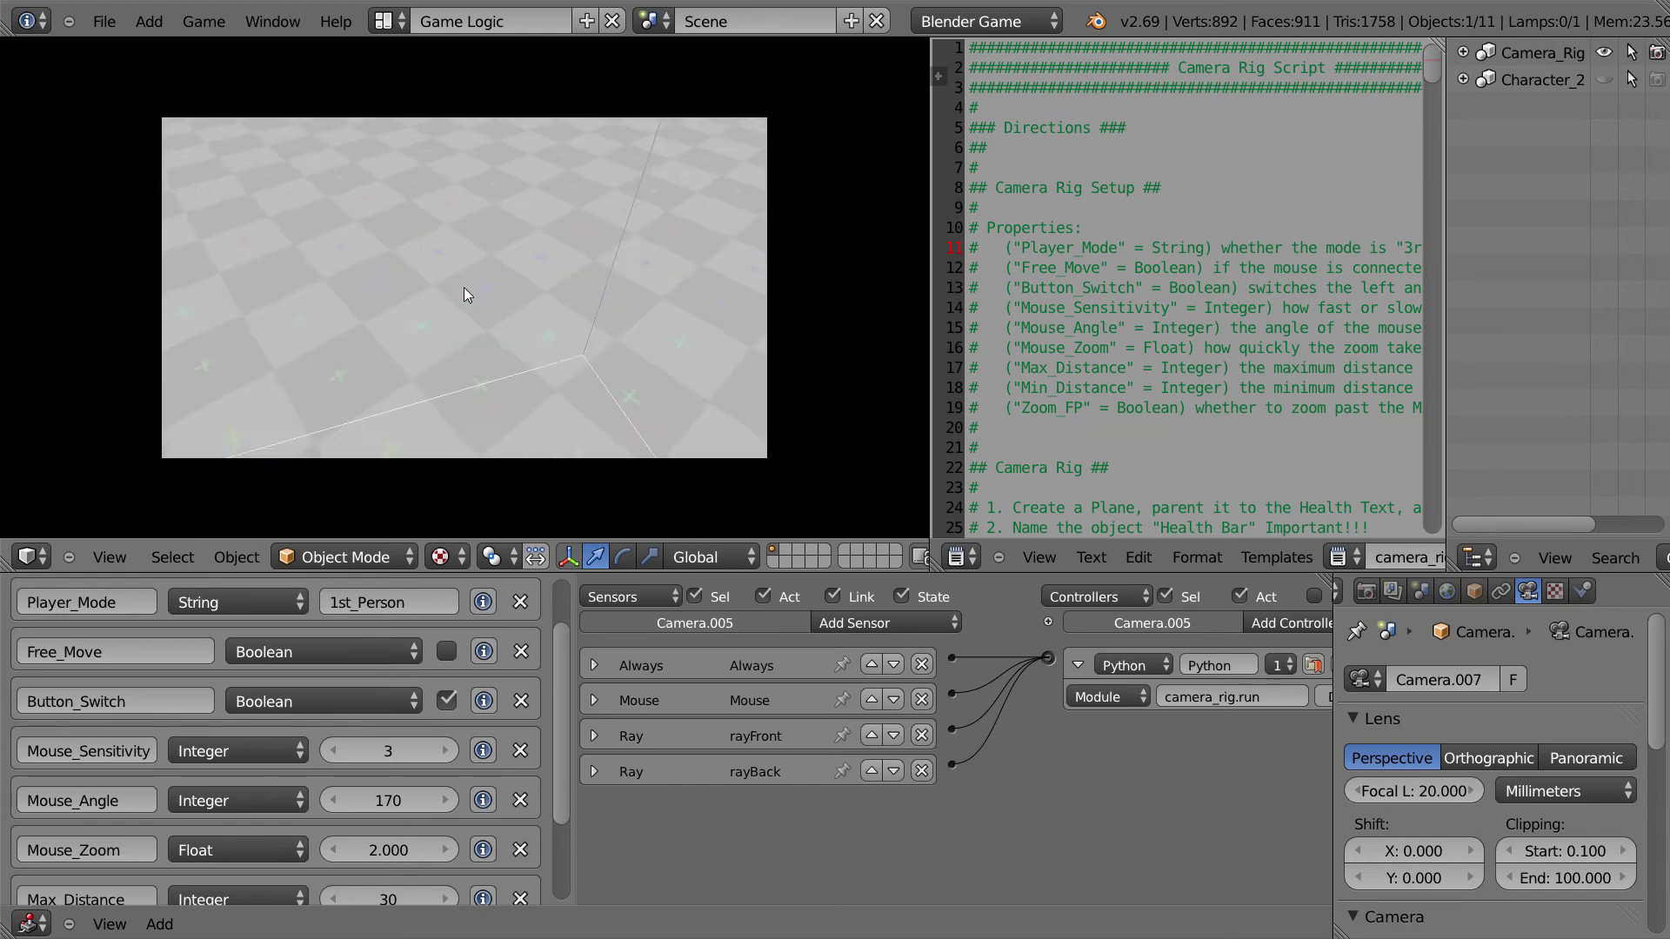
{"action": "key", "text": "Escape"}
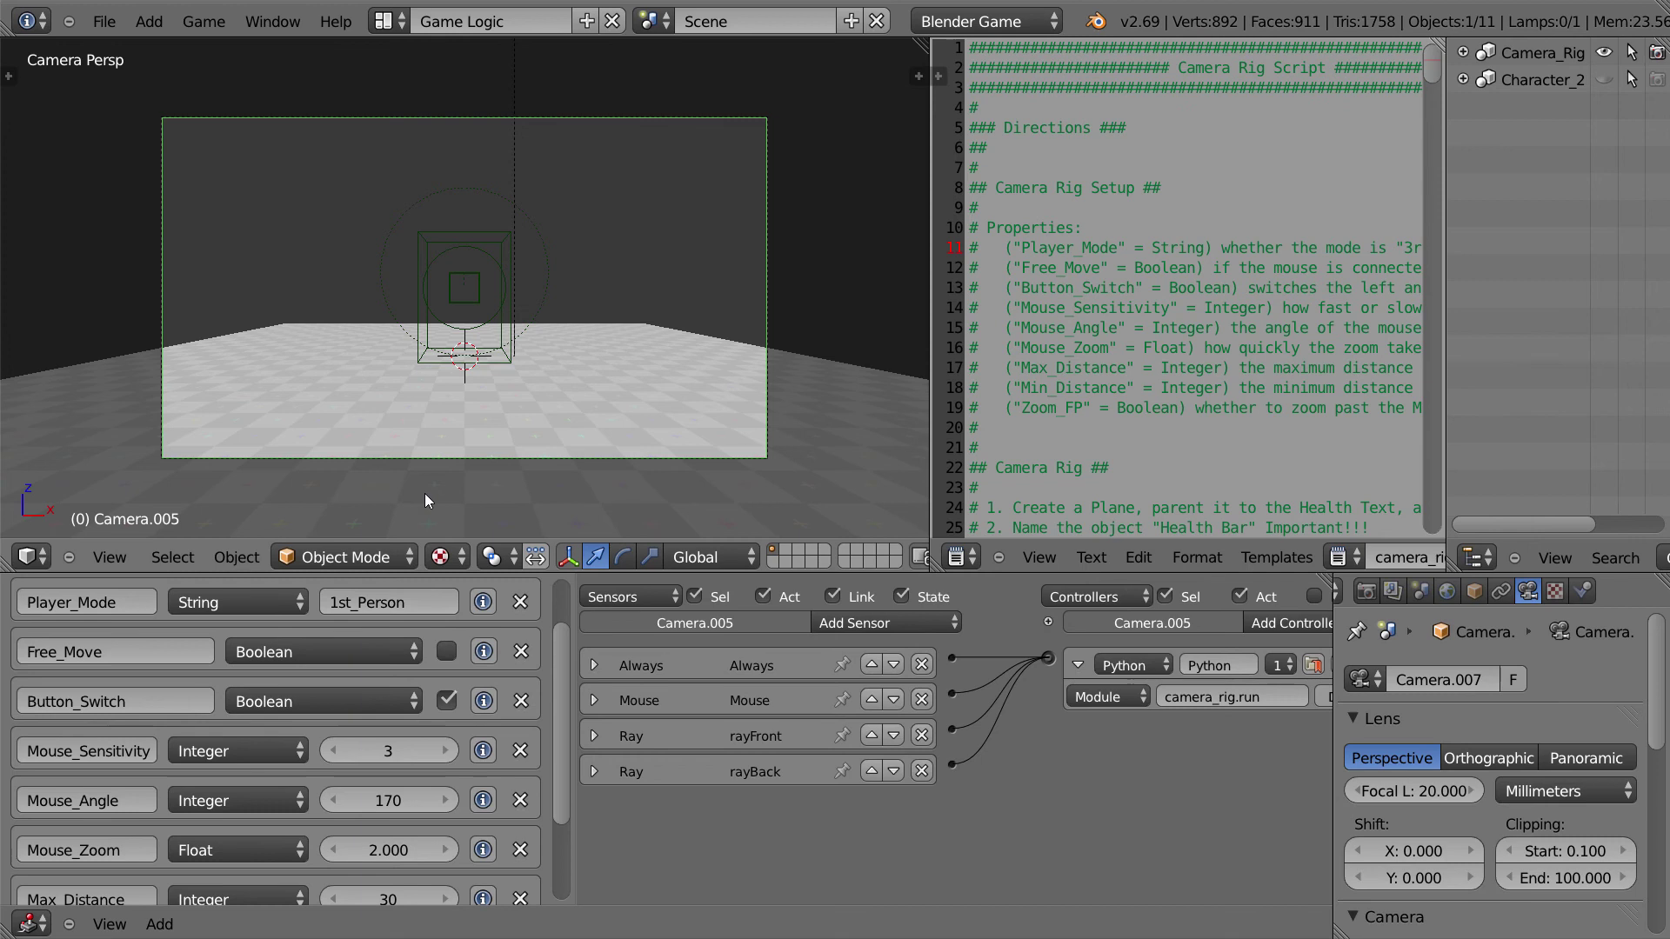
Step: Review the camera's mouse zoom and distance game properties
{"action": "scroll", "coordinate": [562, 734], "scroll_direction": "down", "scroll_amount": 1}
{"action": "scroll", "coordinate": [562, 739], "scroll_direction": "down", "scroll_amount": 2}
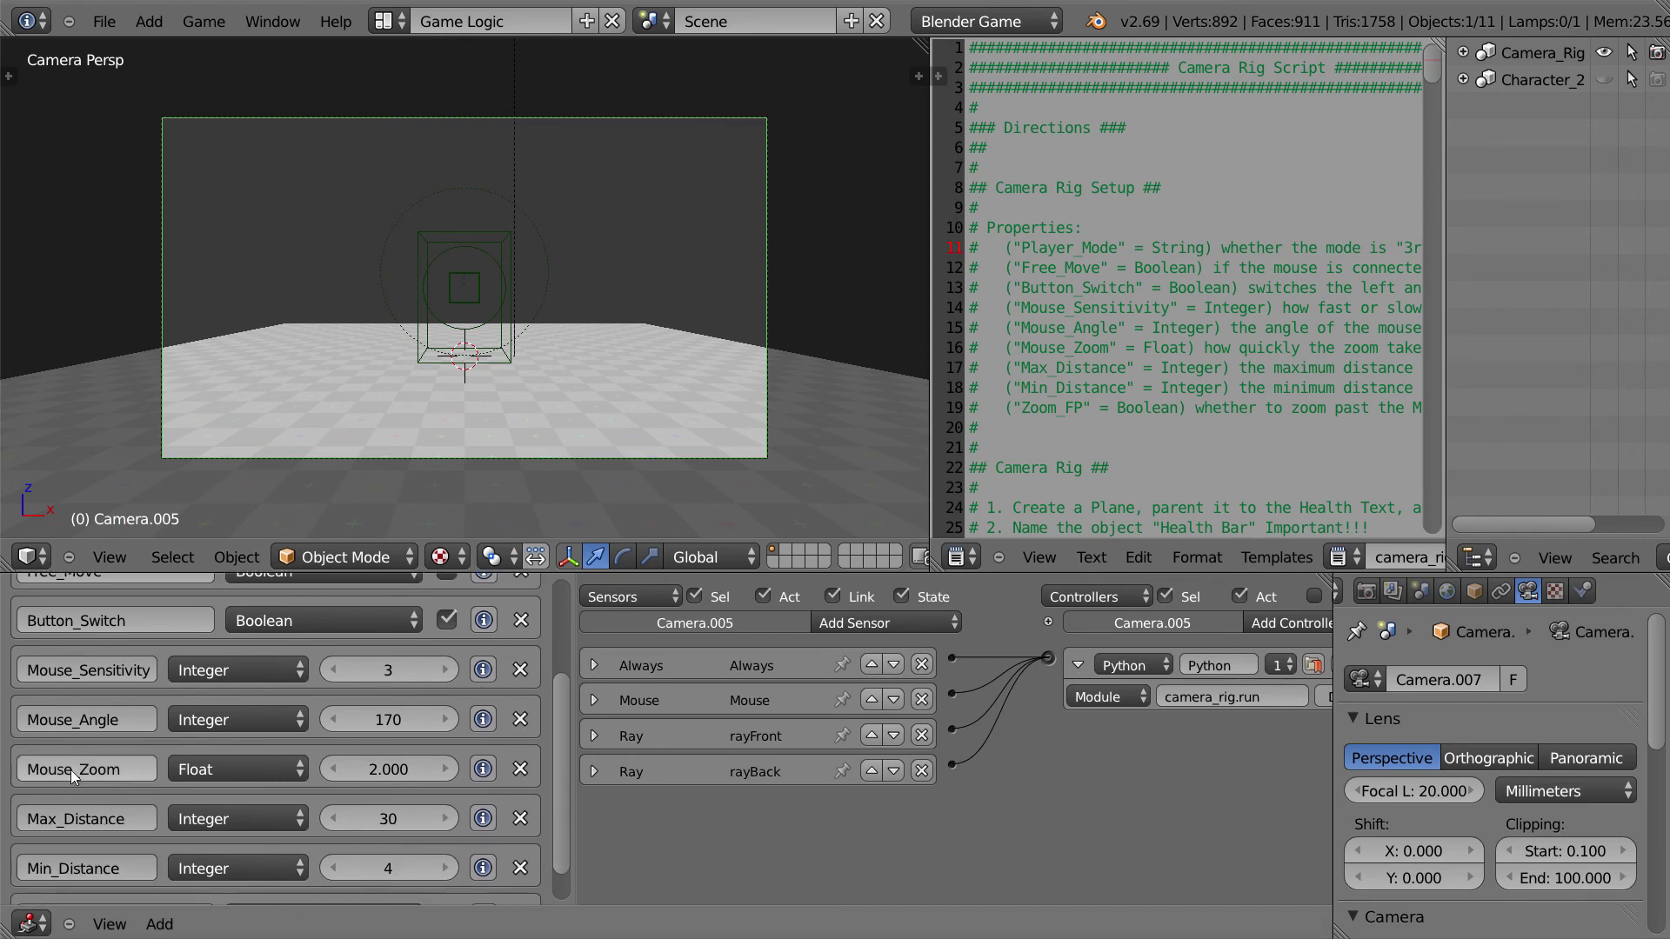
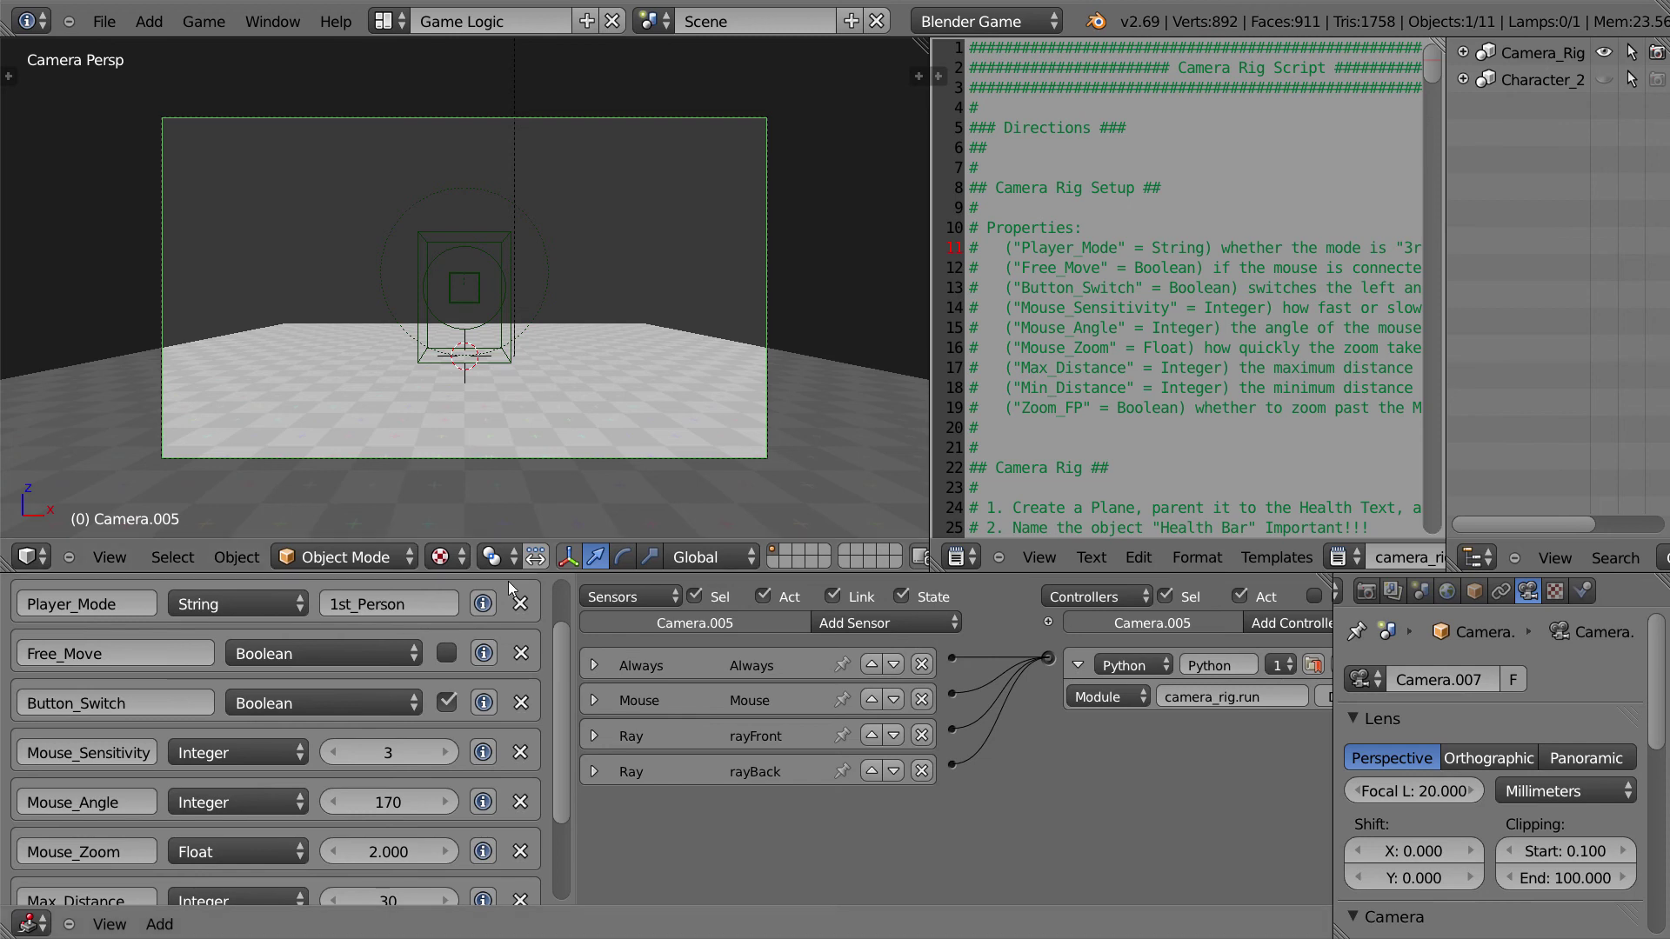
Step: Enable the camera's Free_Move property and run the game to test free mouse look in first-person mode
{"action": "left_click", "coordinate": [447, 654]}
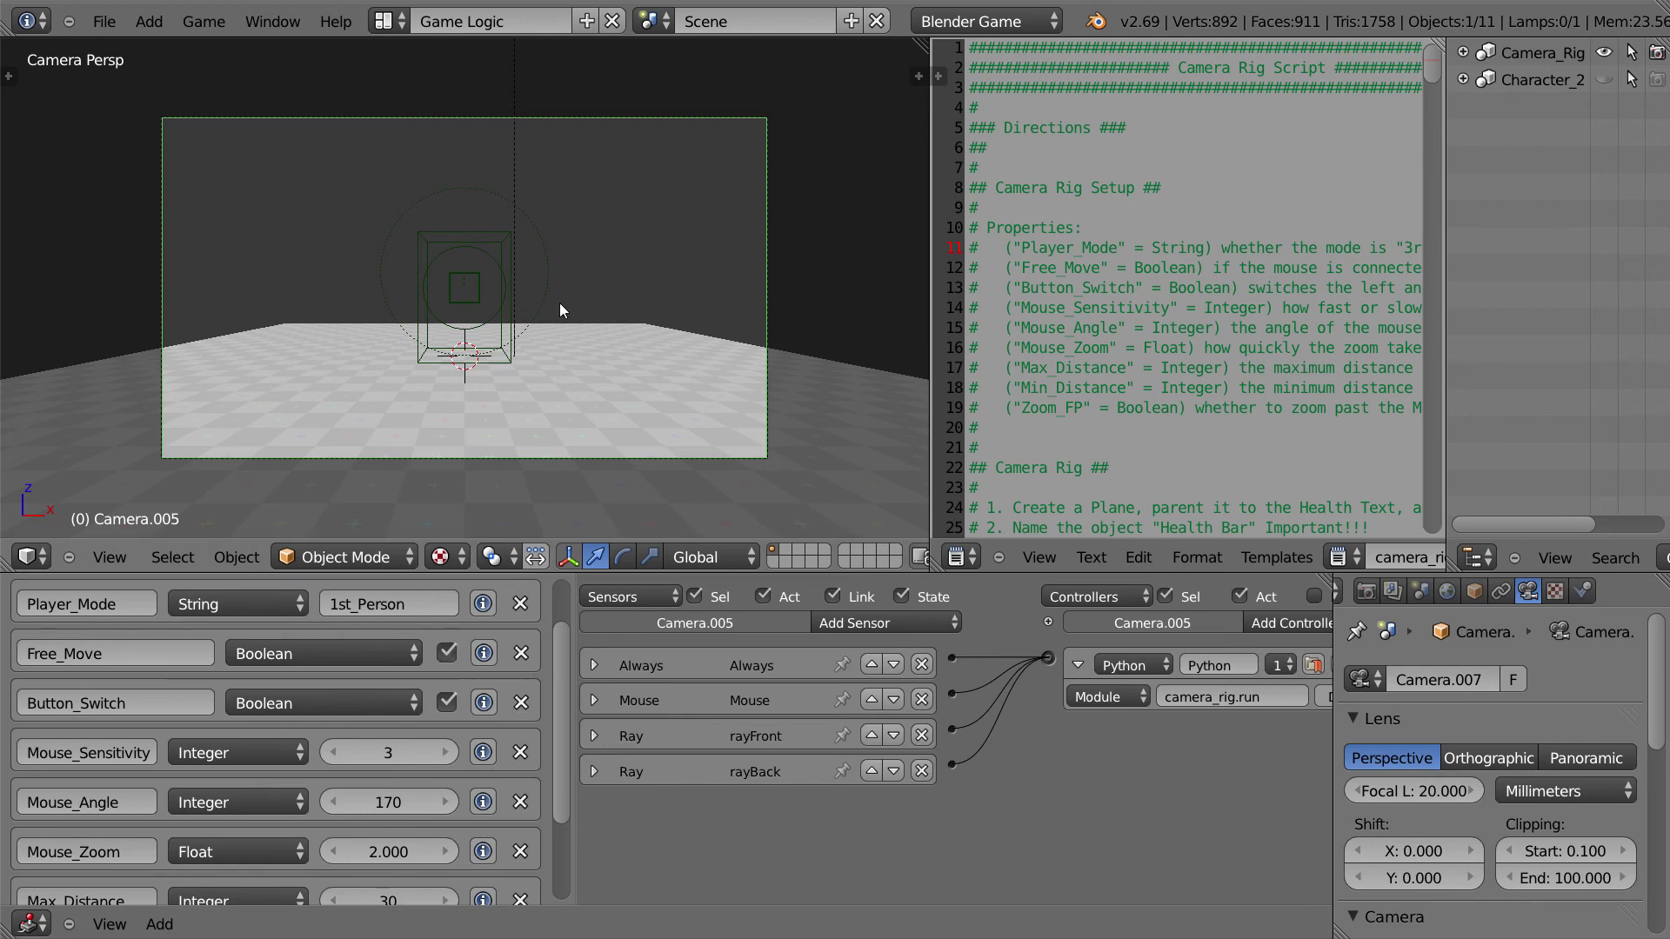
{"action": "key", "text": "p"}
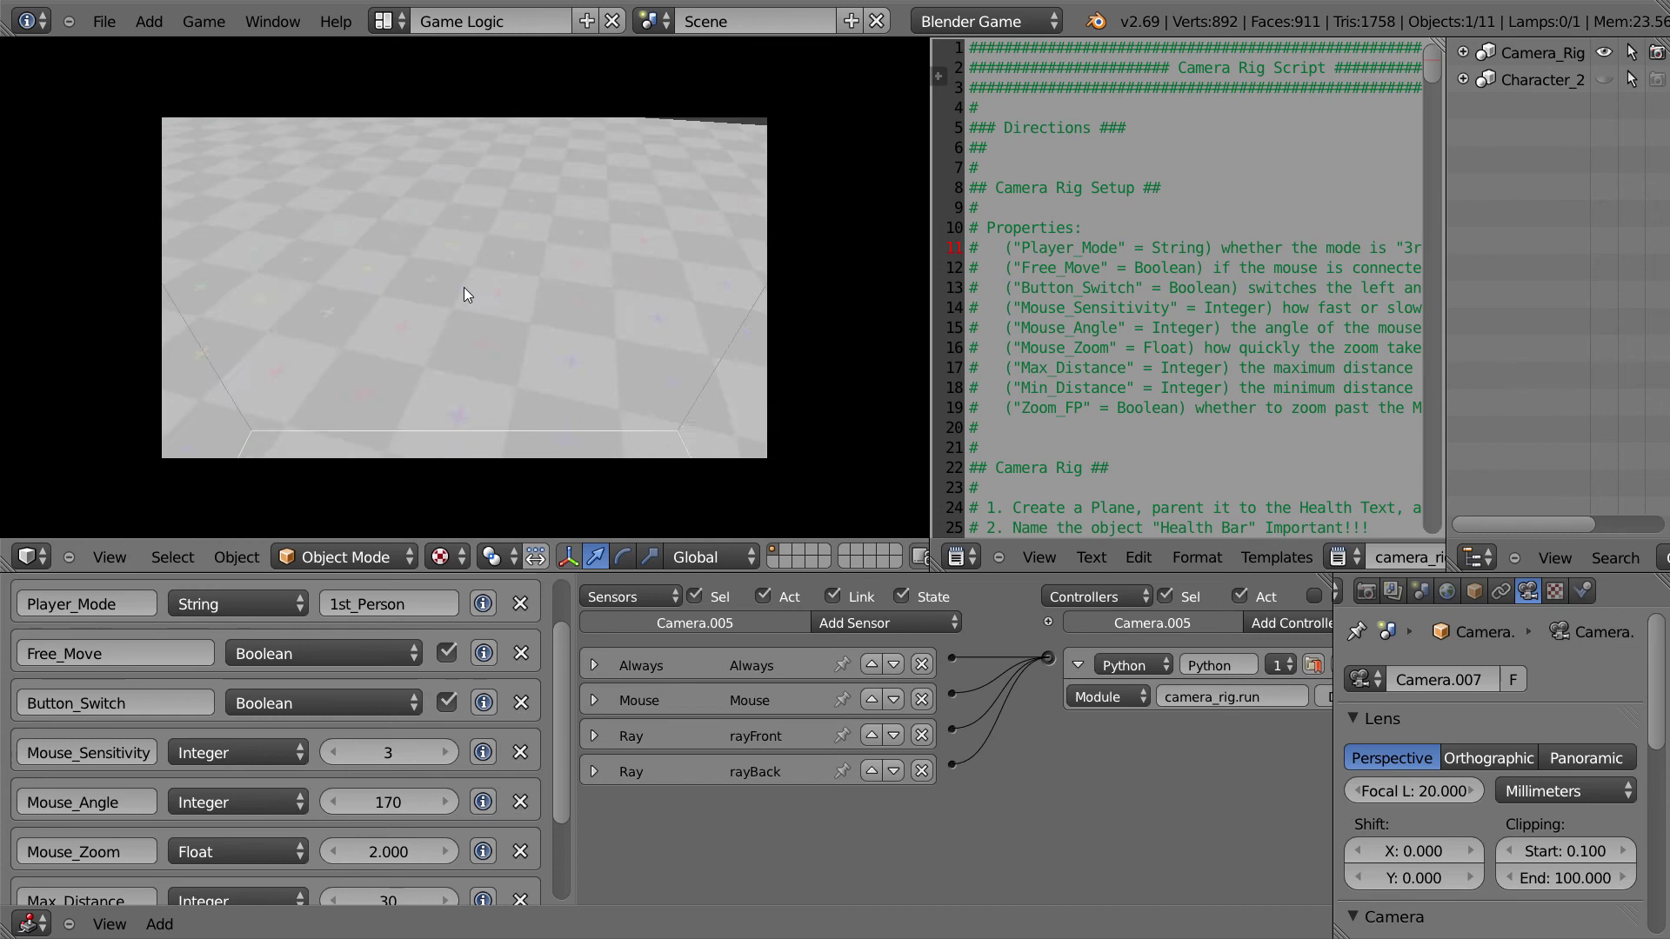
{"action": "key", "text": "Escape"}
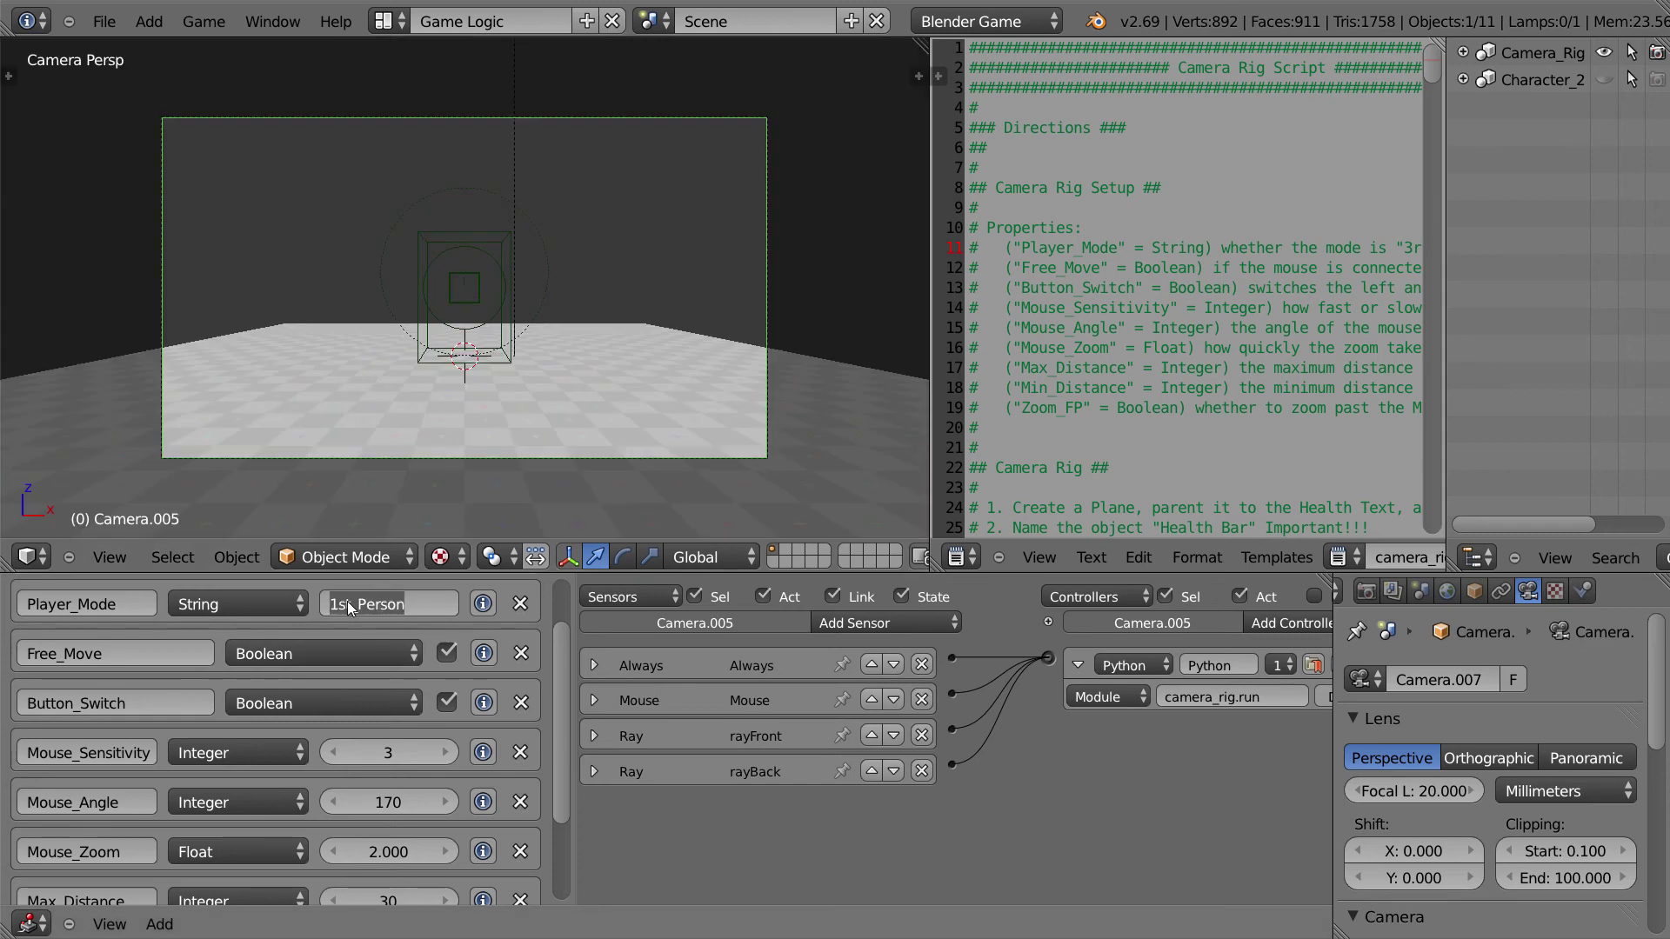
Step: Set the camera's Player_Mode property to 3rd_Person and run the game to test free mouse movement
{"action": "left_click_drag", "start_coordinate": [353, 605], "coordinate": [330, 604]}
{"action": "type", "text": "3rd"}
{"action": "key", "text": "Return"}
{"action": "key", "text": "p"}
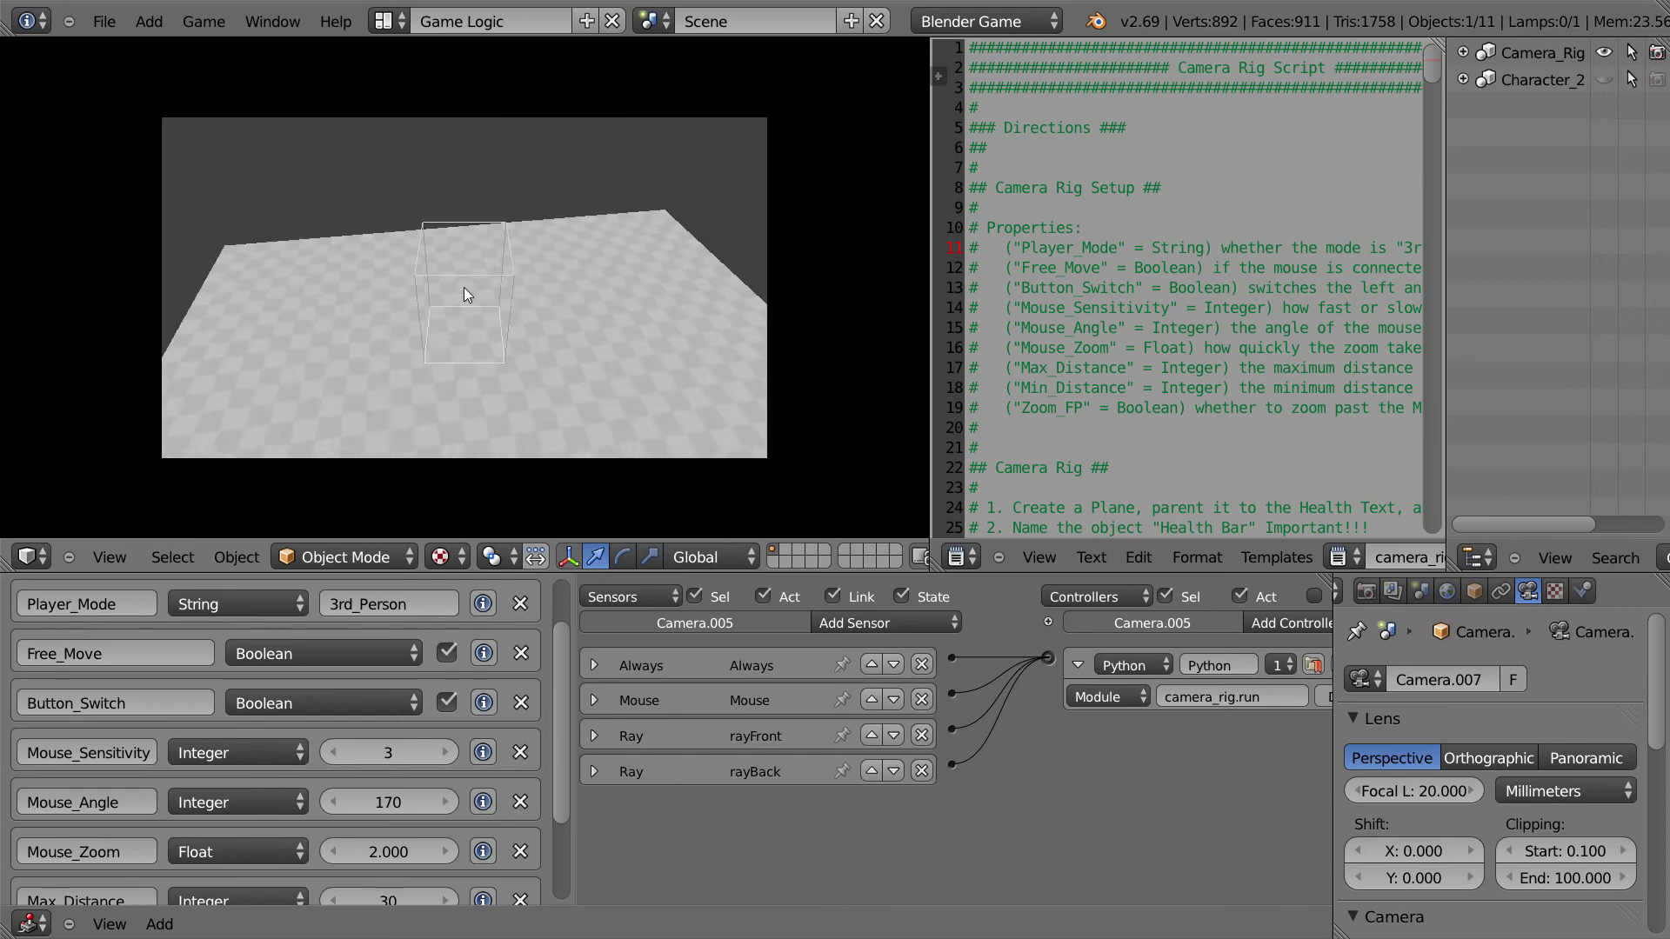
{"action": "key", "text": "Escape"}
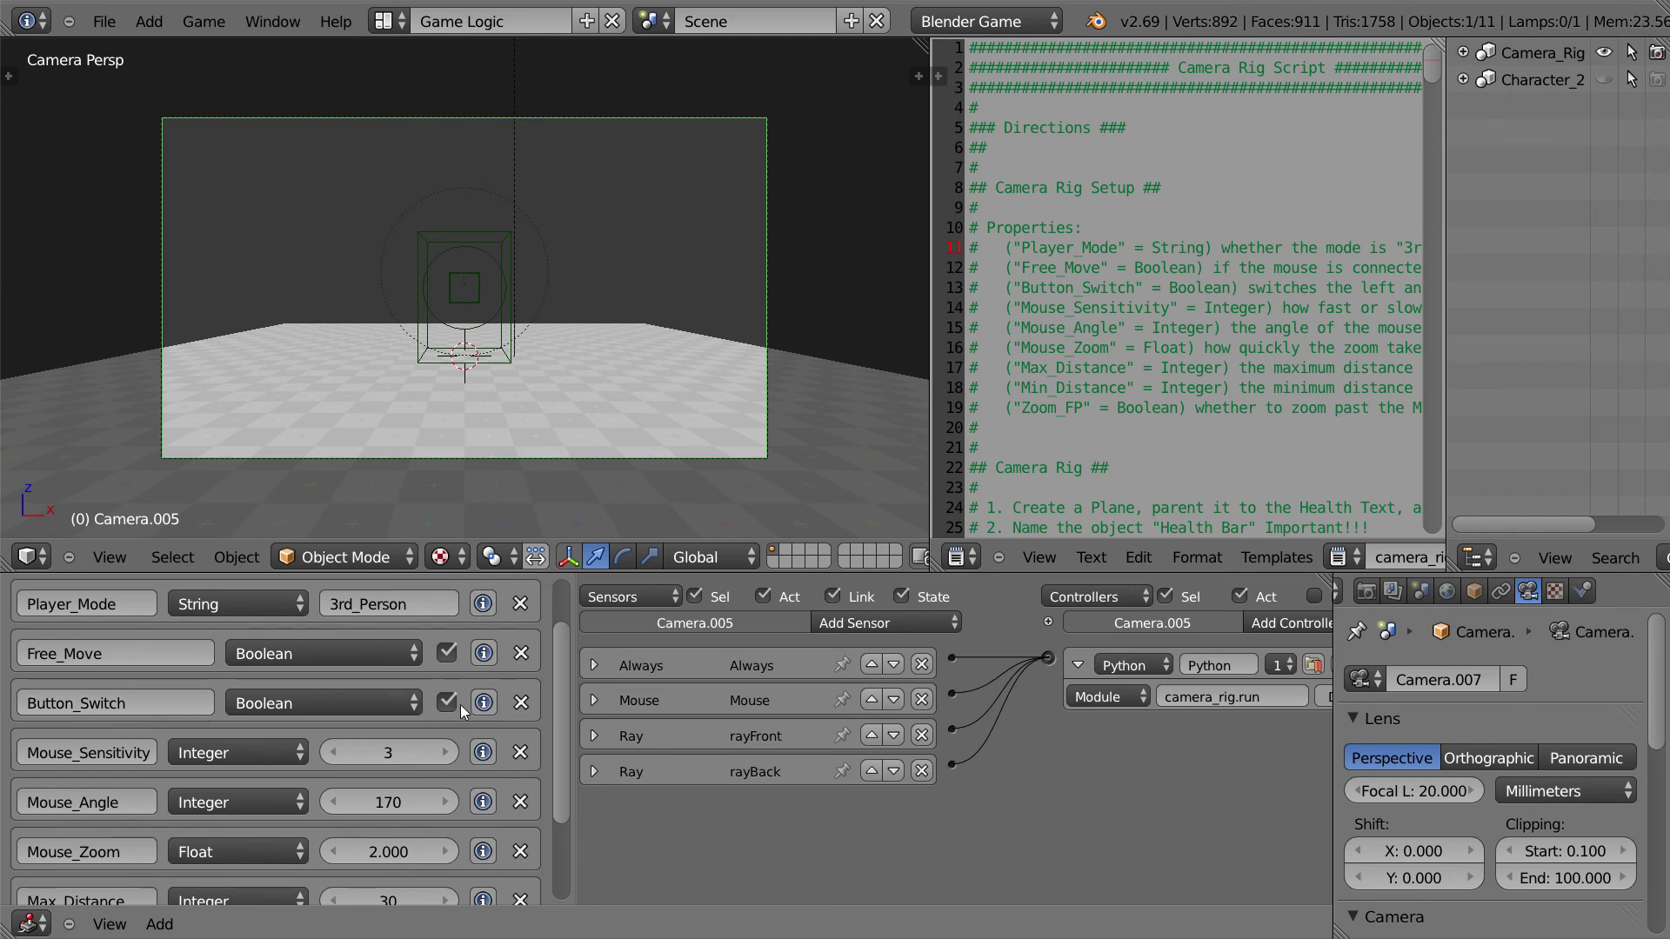
Step: Disable the camera's Free_Move property and set Mouse_Sensitivity to 1
{"action": "left_click", "coordinate": [447, 652]}
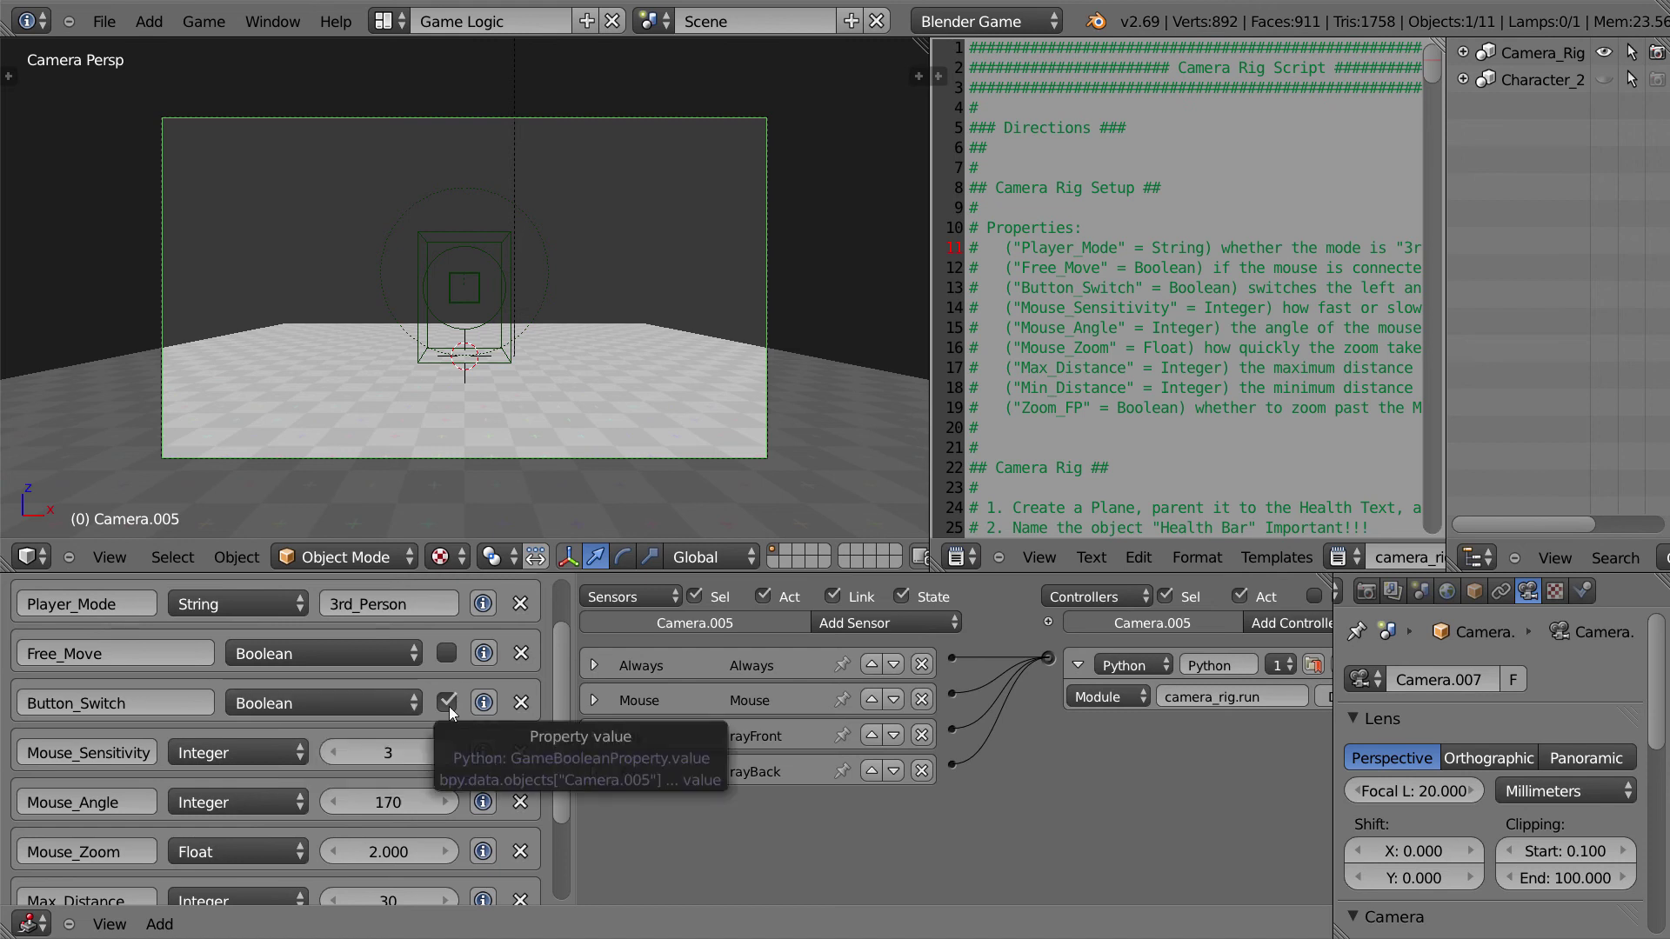
{"action": "left_click_drag", "start_coordinate": [561, 682], "coordinate": [562, 718]}
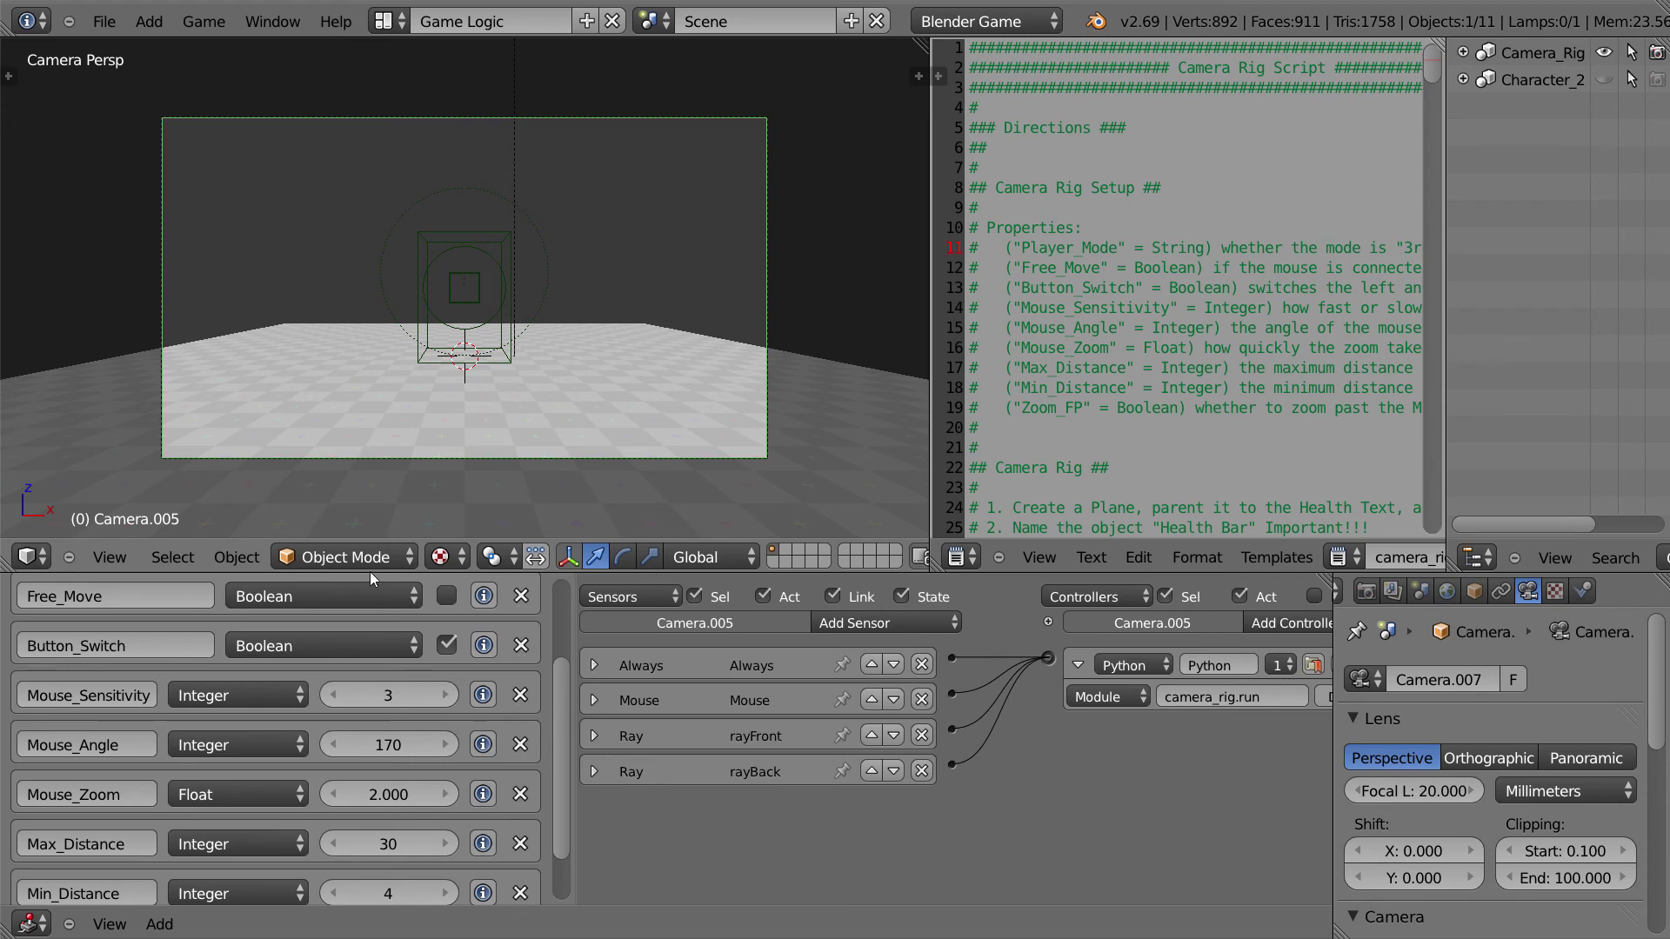
{"action": "left_click", "coordinate": [332, 700]}
{"action": "left_click", "coordinate": [333, 696]}
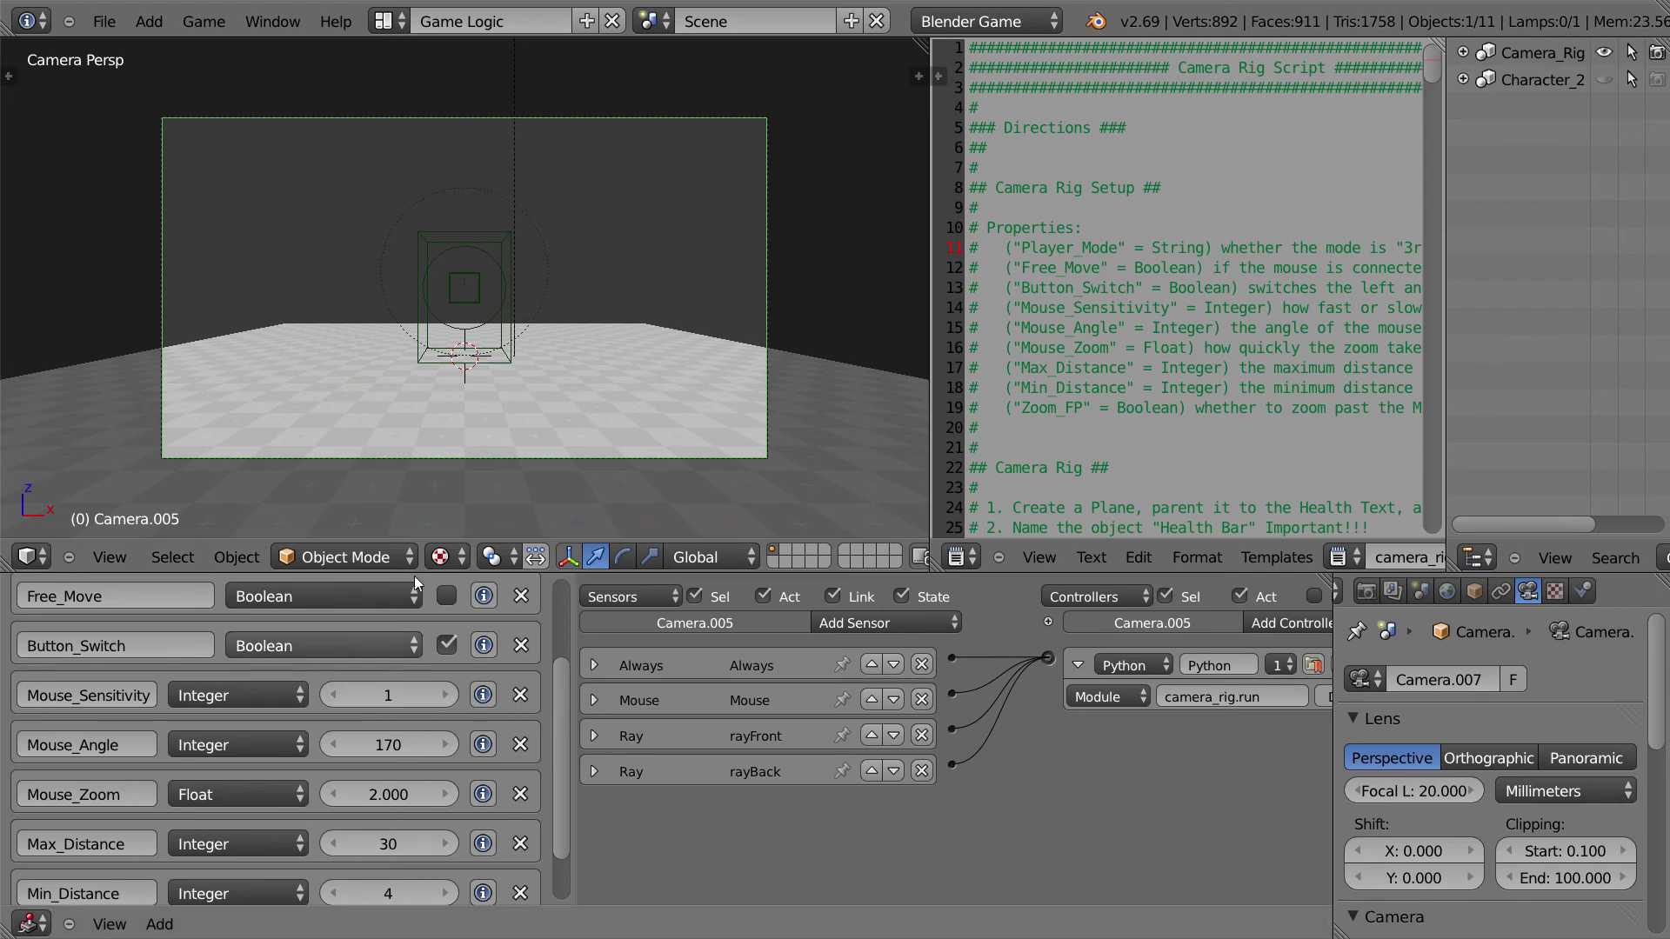
Step: Run the game to test the low mouse sensitivity, re-enabling Free_Move before a second run
{"action": "key", "text": "p"}
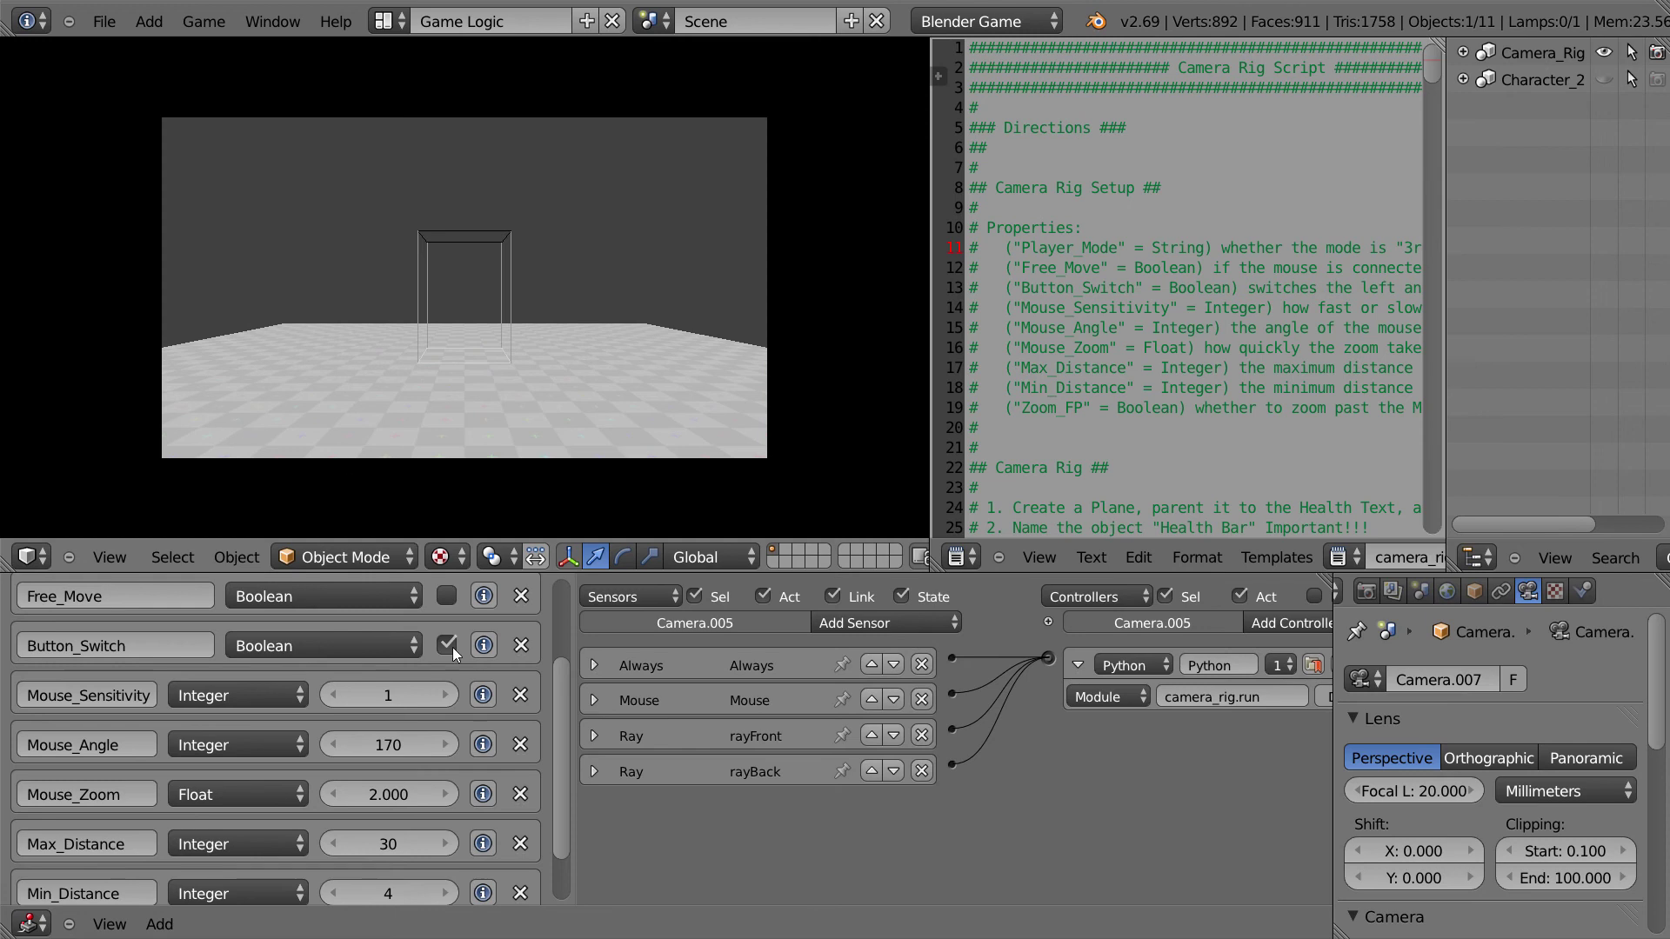
{"action": "key", "text": "Escape"}
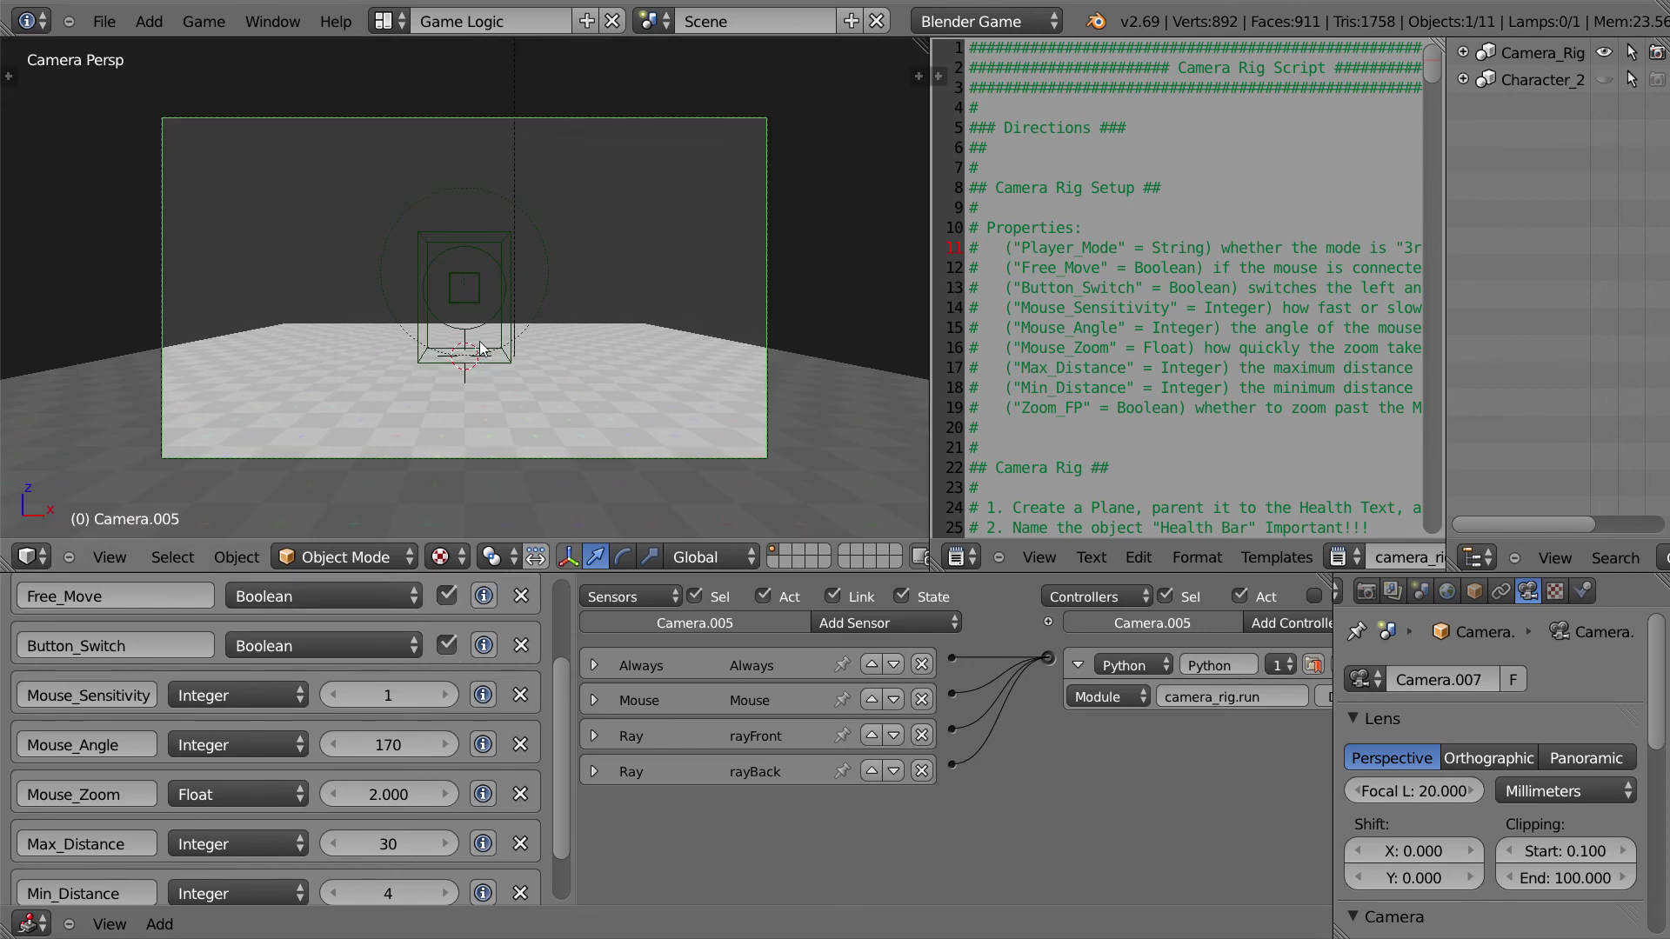
{"action": "key", "text": "p"}
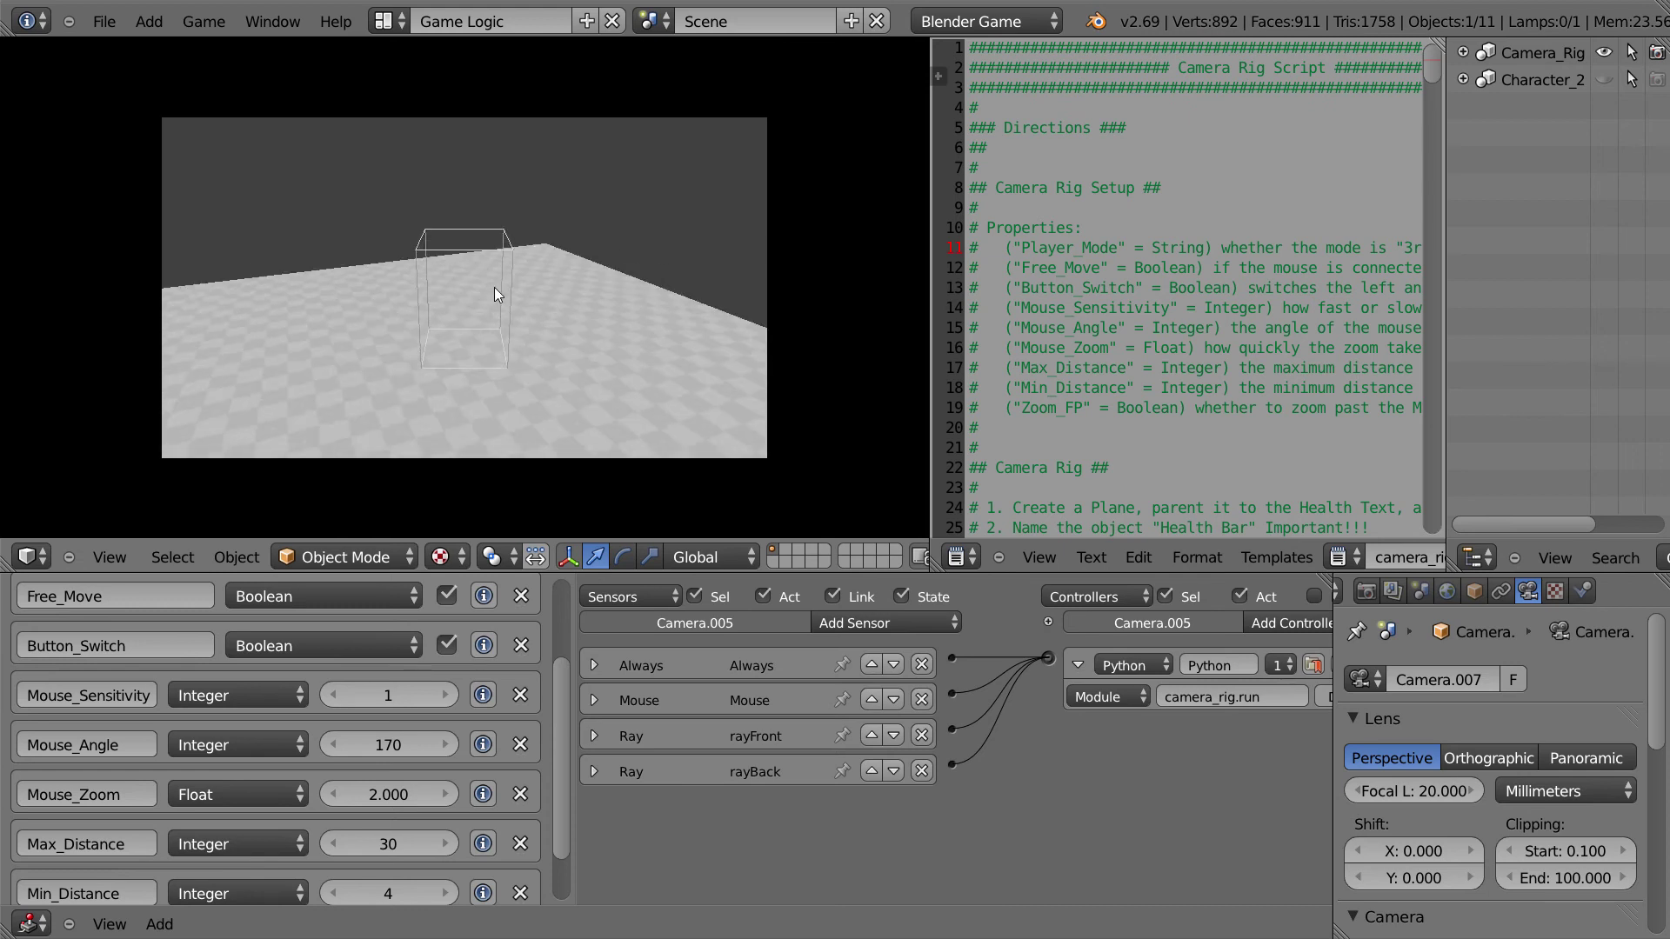
{"action": "key", "text": "Escape"}
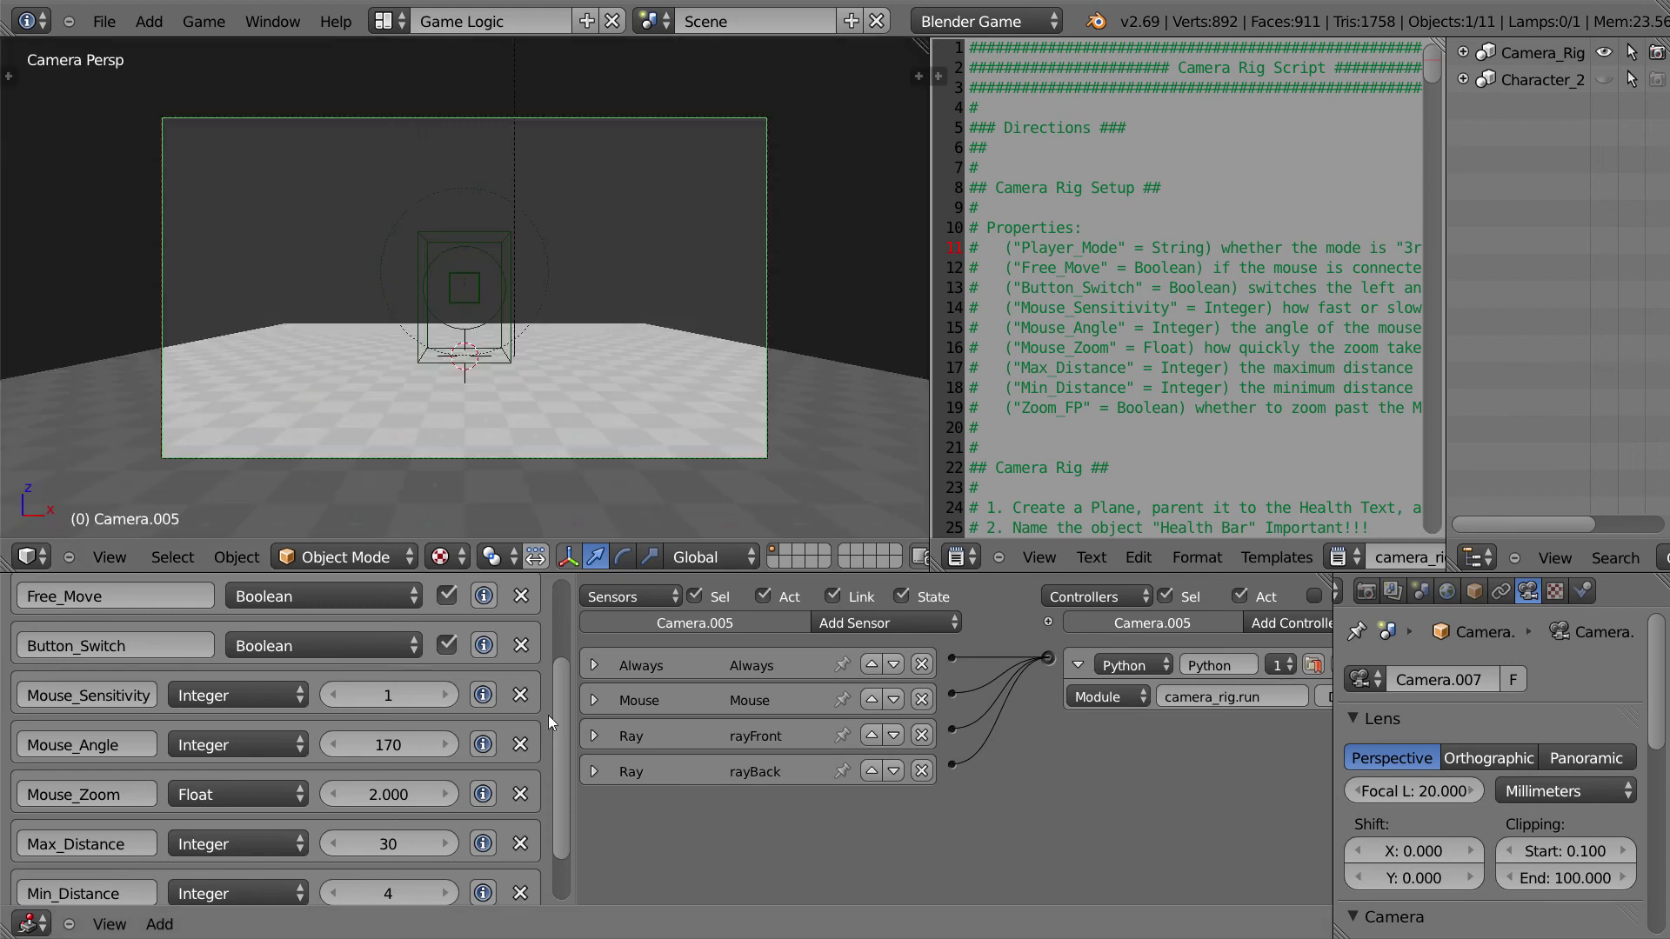
Step: Set Mouse_Sensitivity to 5, run the game to test the faster mouse look, and return the property to 3
{"action": "left_click", "coordinate": [447, 694]}
{"action": "left_click", "coordinate": [447, 694]}
{"action": "left_click", "coordinate": [447, 694]}
{"action": "left_click", "coordinate": [447, 695]}
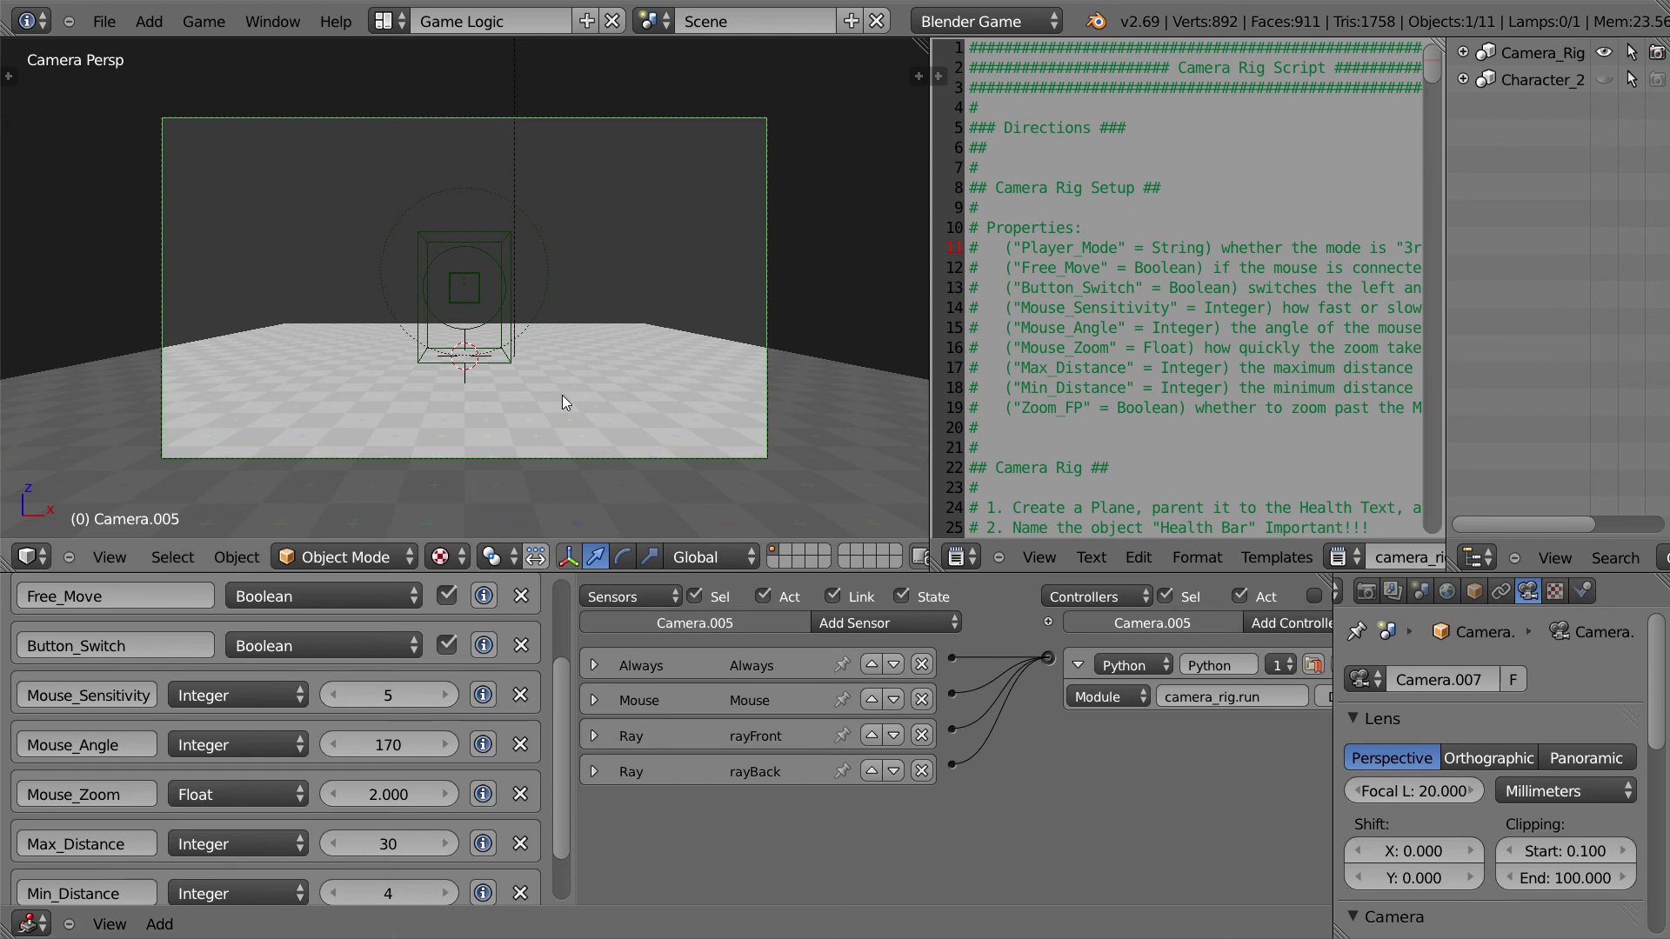
{"action": "key", "text": "p"}
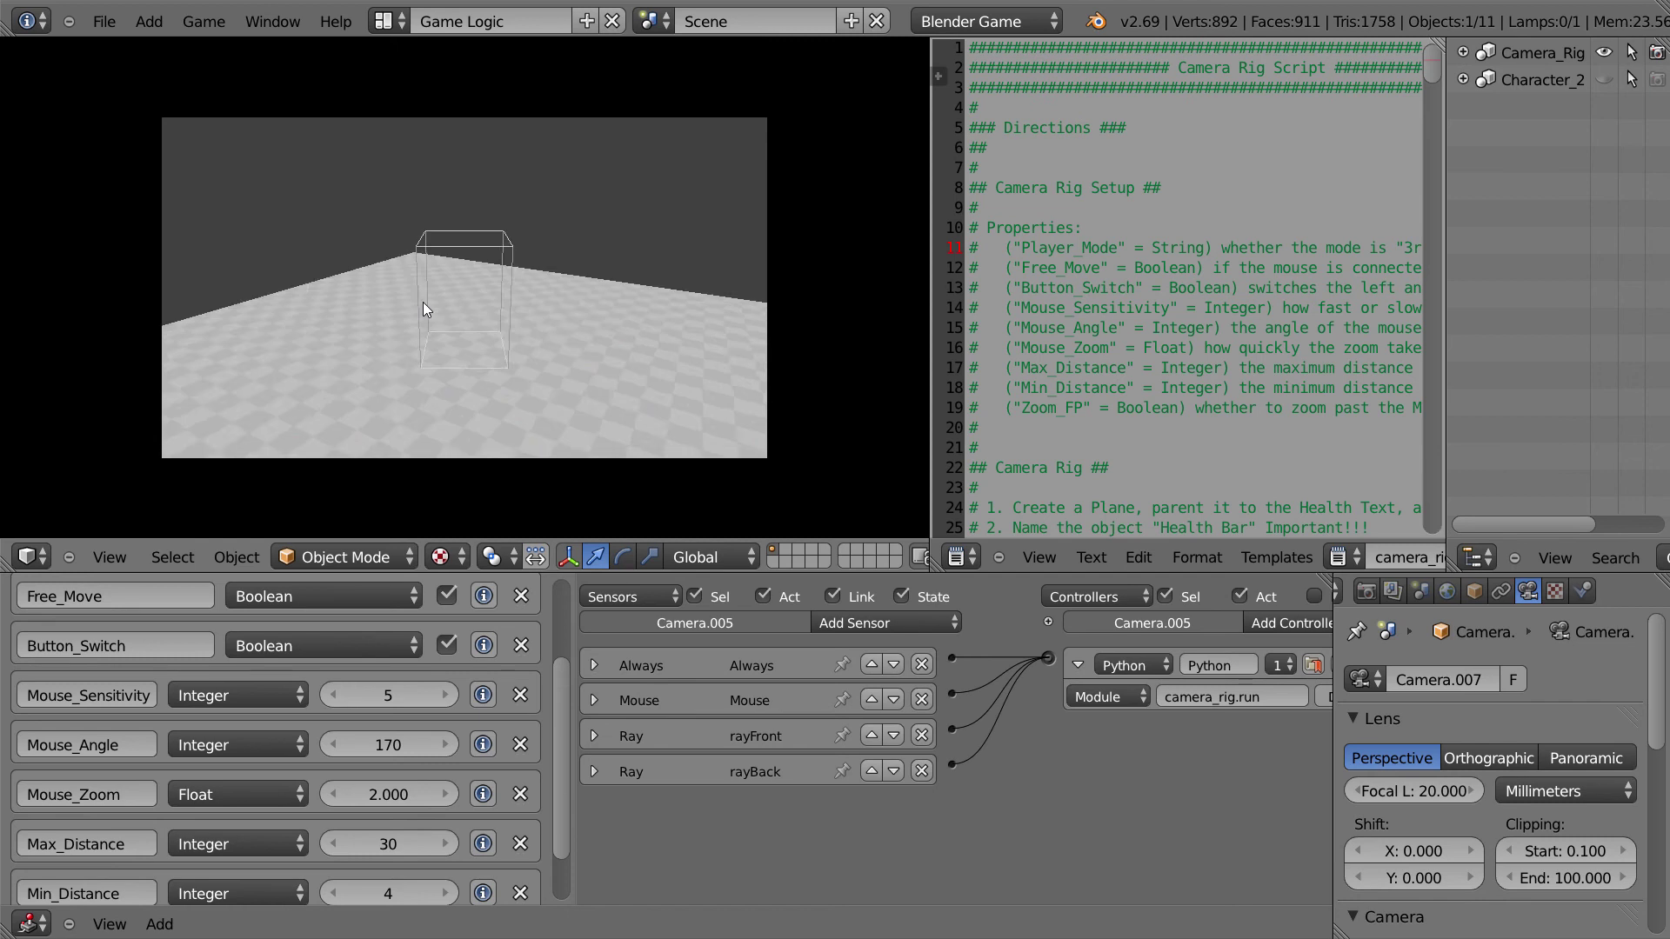
{"action": "key", "text": "Escape"}
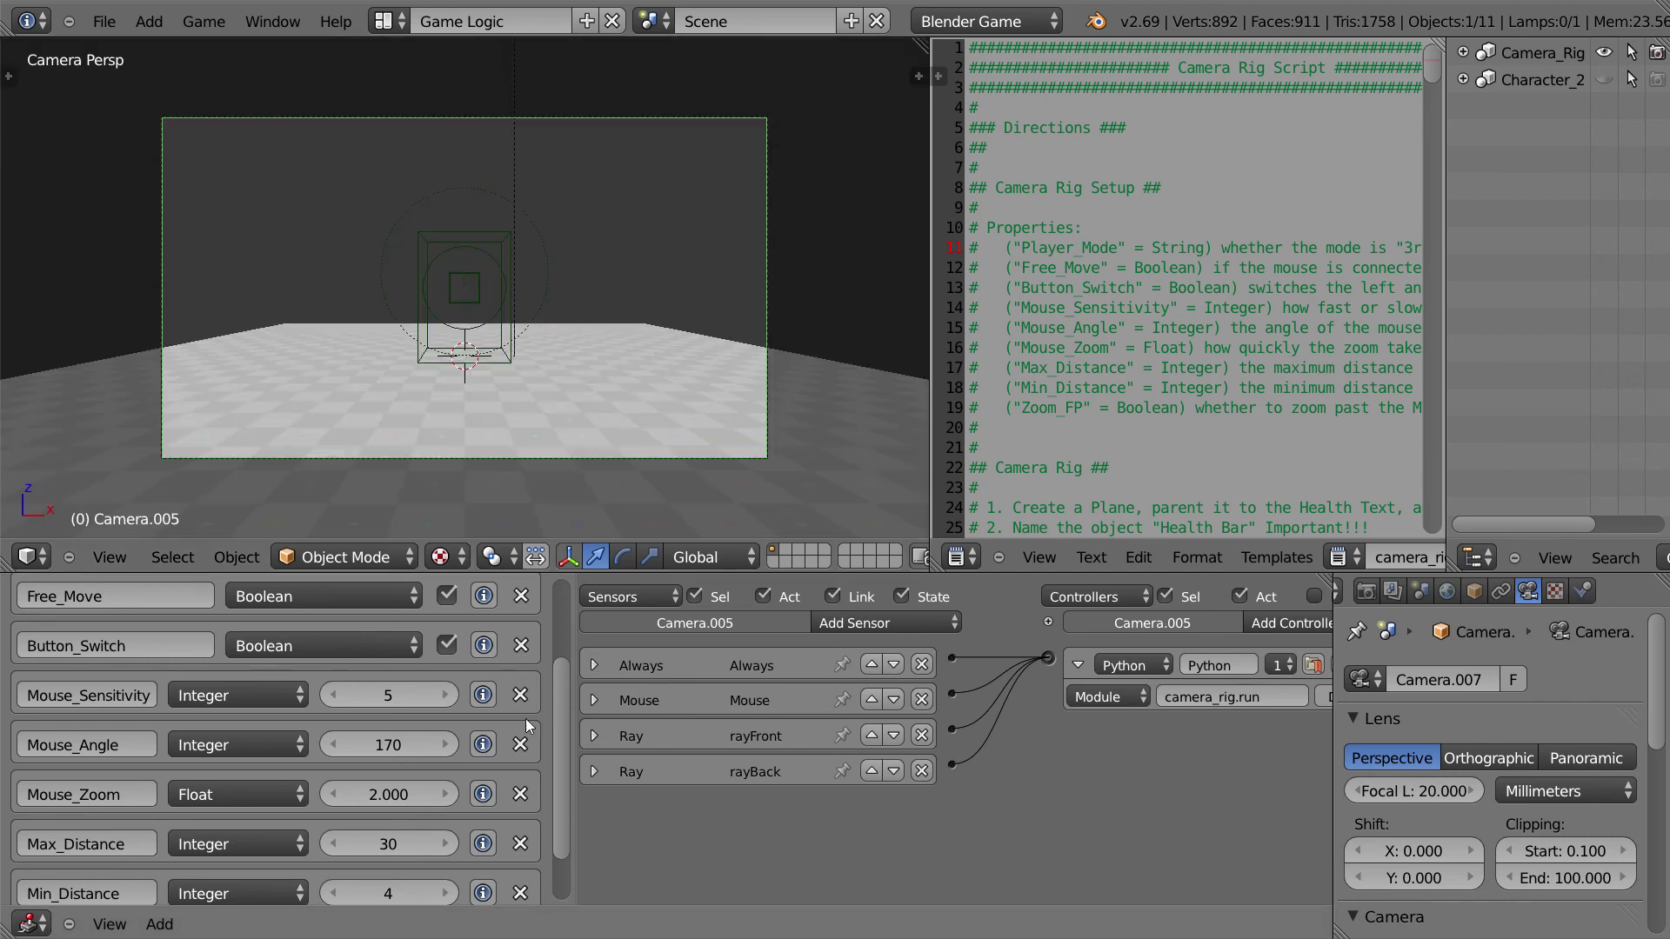
{"action": "left_click", "coordinate": [331, 695]}
{"action": "left_click", "coordinate": [332, 695]}
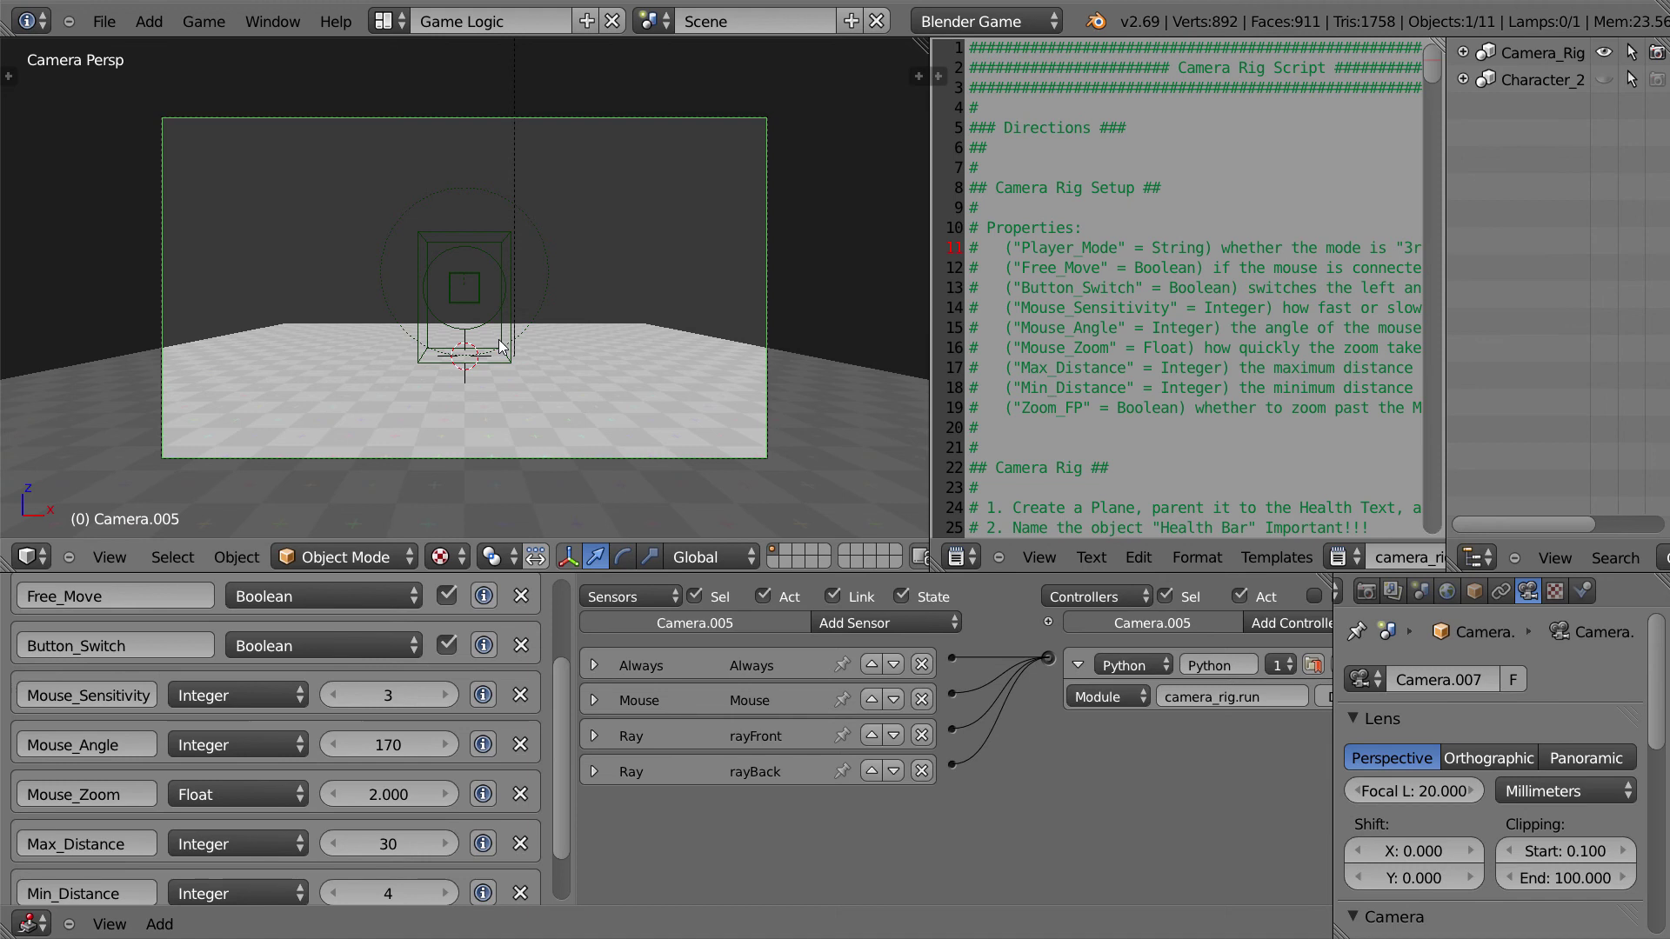
Step: Examine the camera's placement relative to the player box in the right side view, and return to the camera view
{"action": "key", "text": "KP_3"}
{"action": "middle_click_drag", "start_coordinate": [395, 299], "coordinate": [535, 373], "text": "shift"}
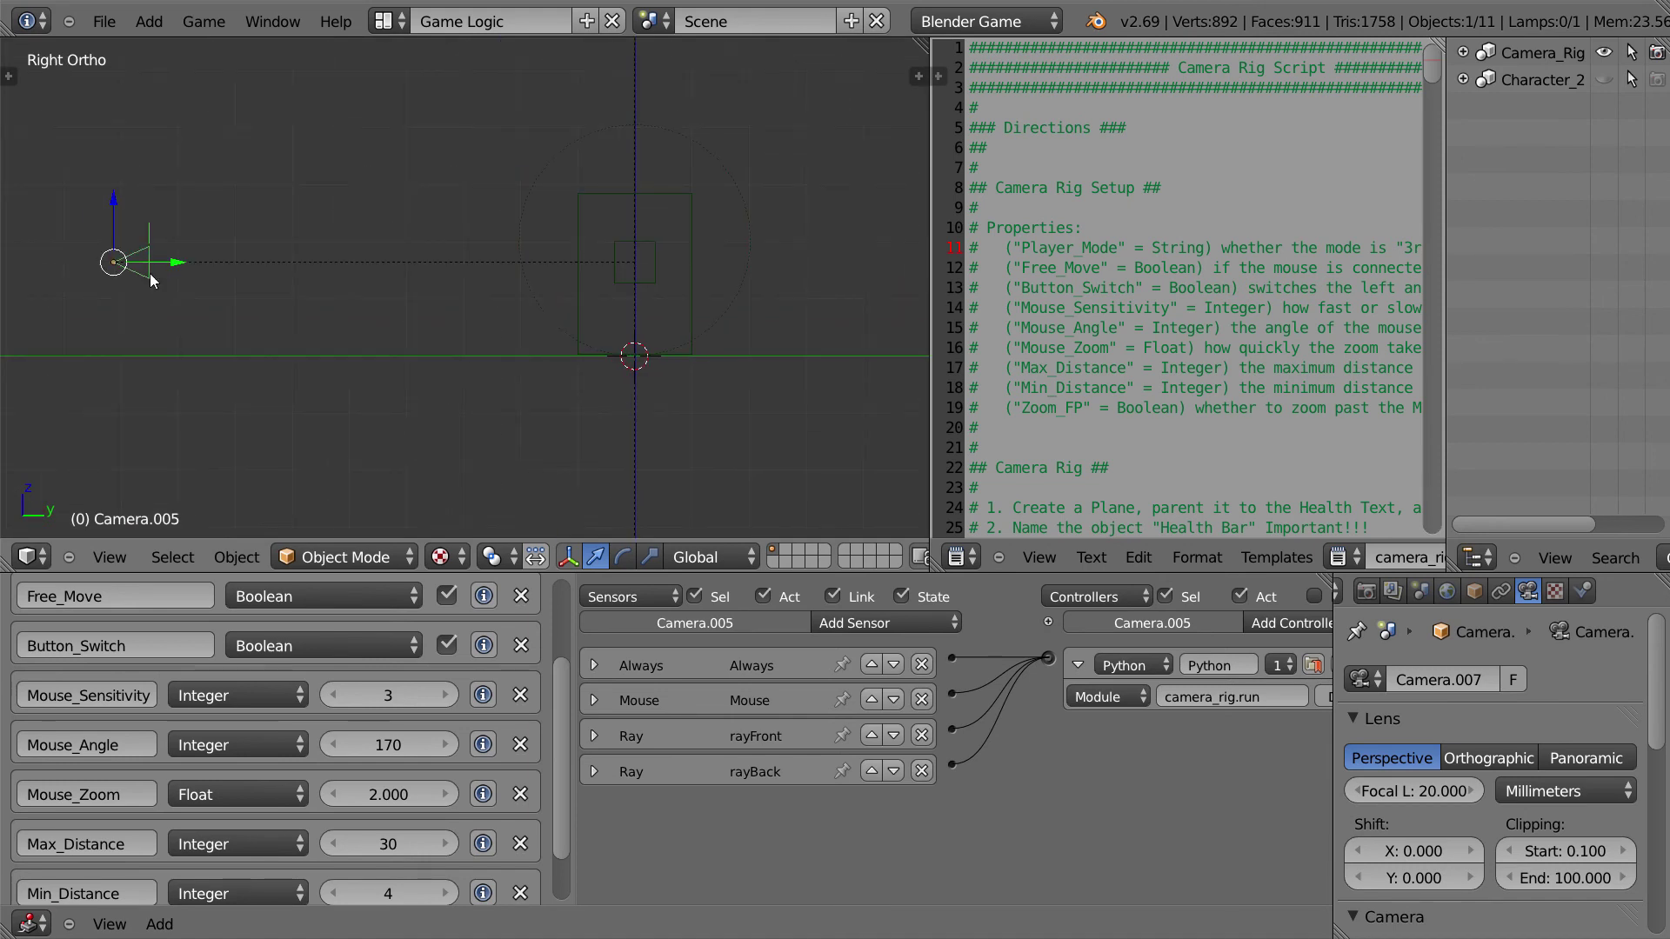
{"action": "right_click", "coordinate": [685, 243]}
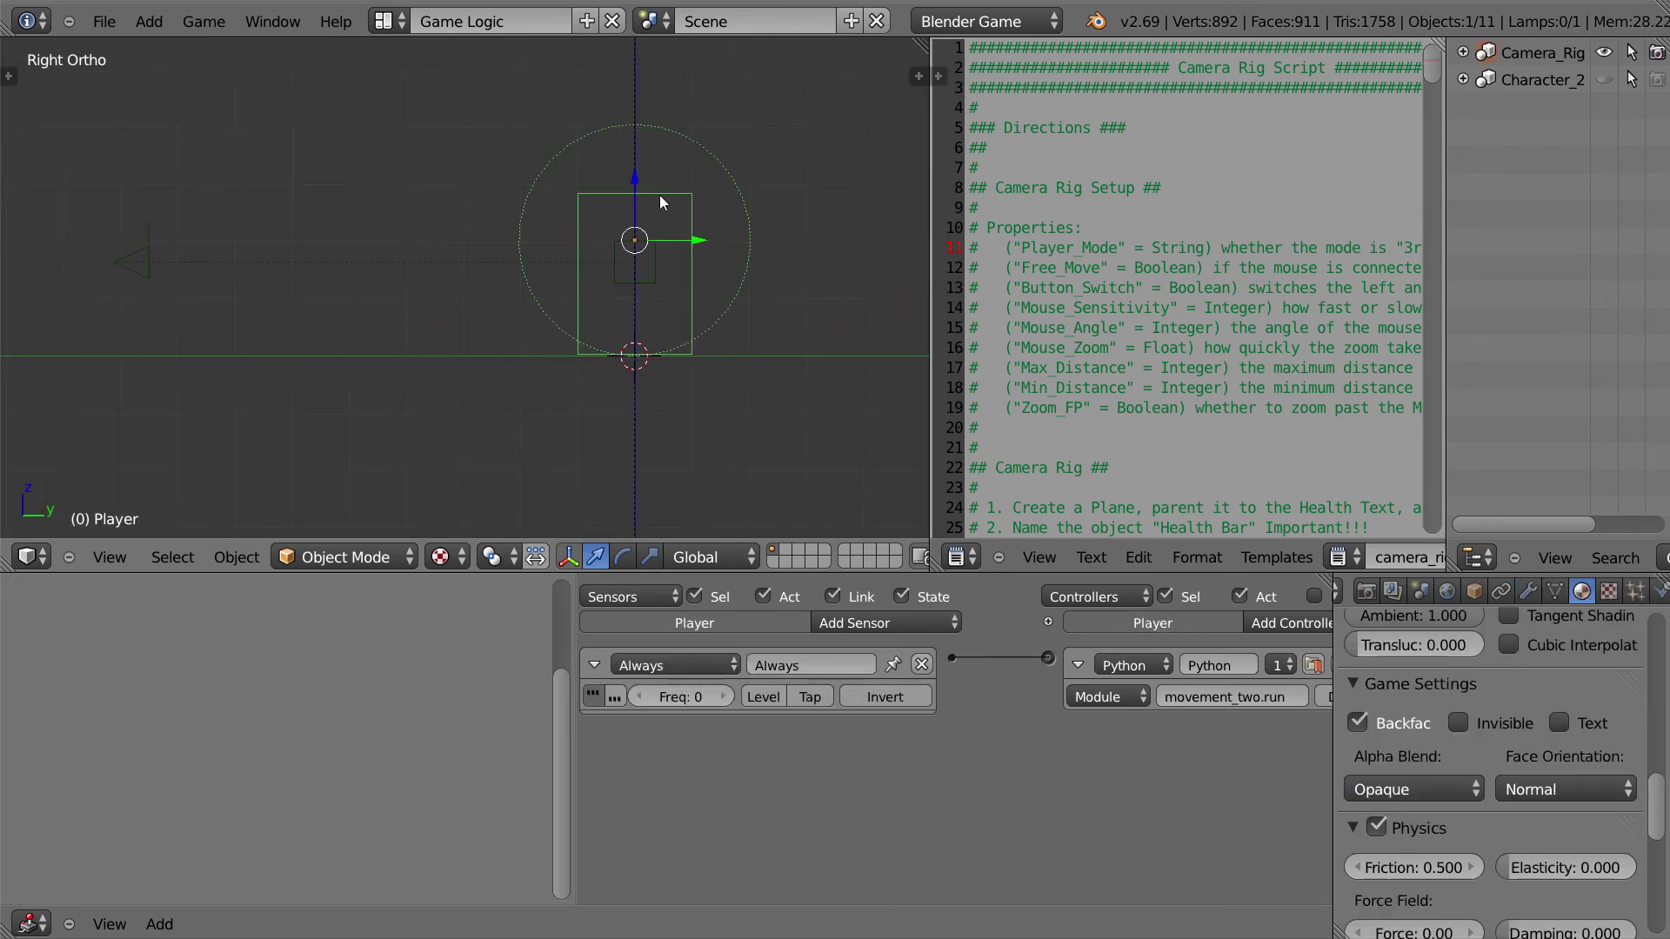
{"action": "right_click", "coordinate": [133, 260]}
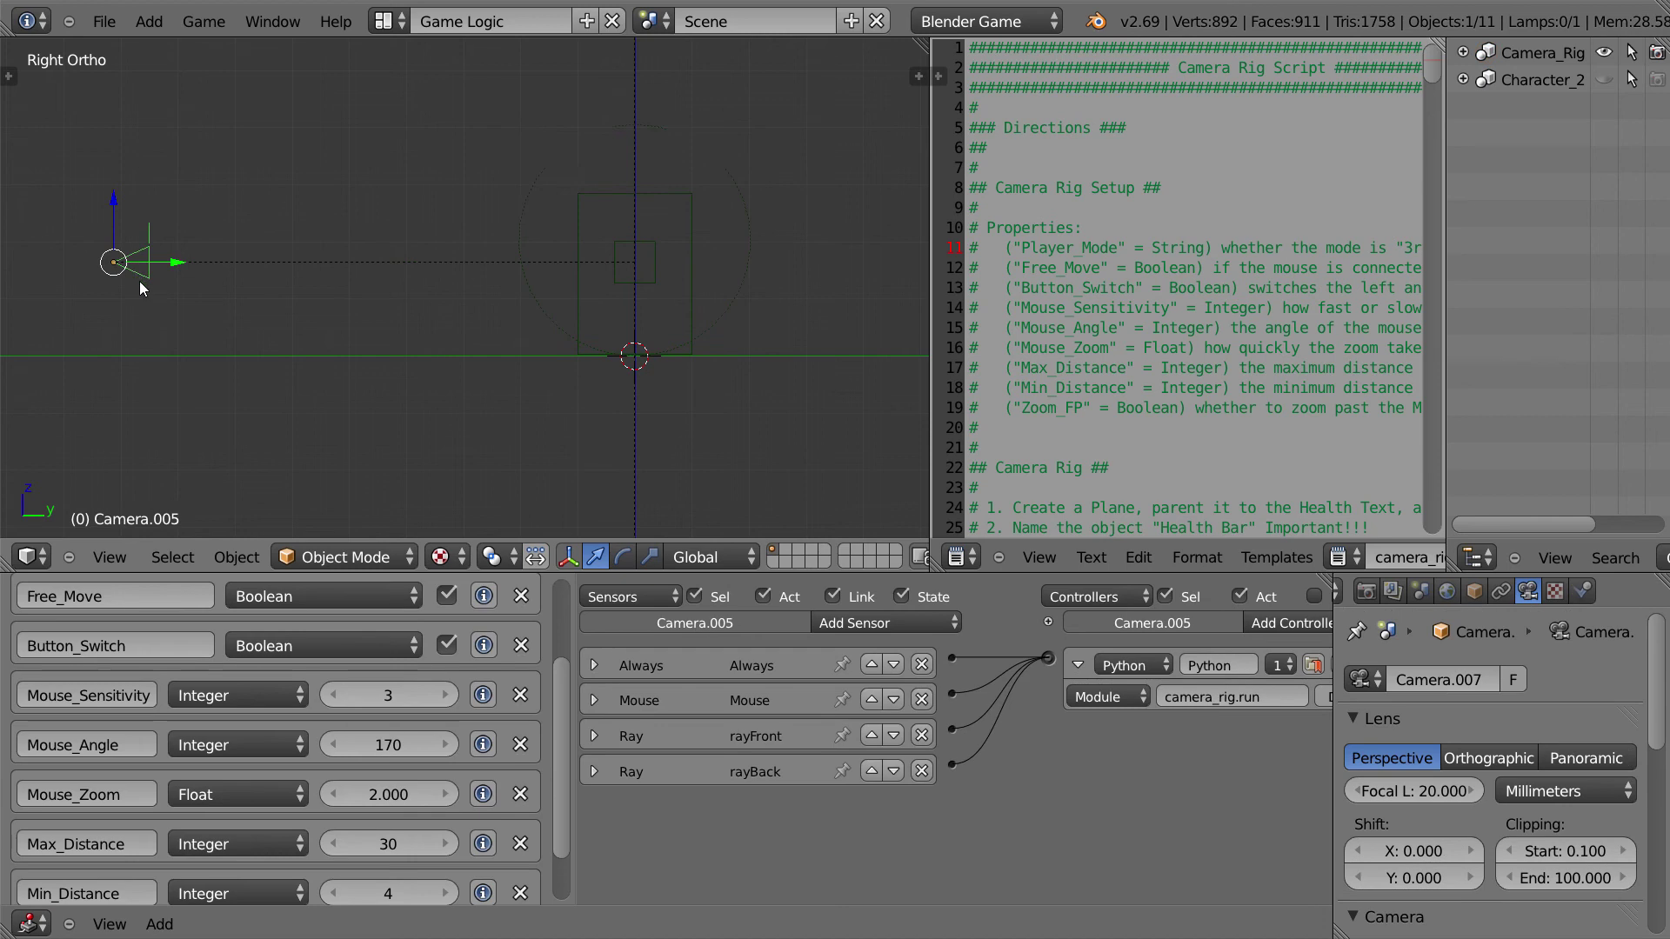
{"action": "middle_click_drag", "start_coordinate": [304, 257], "coordinate": [314, 378], "text": "shift"}
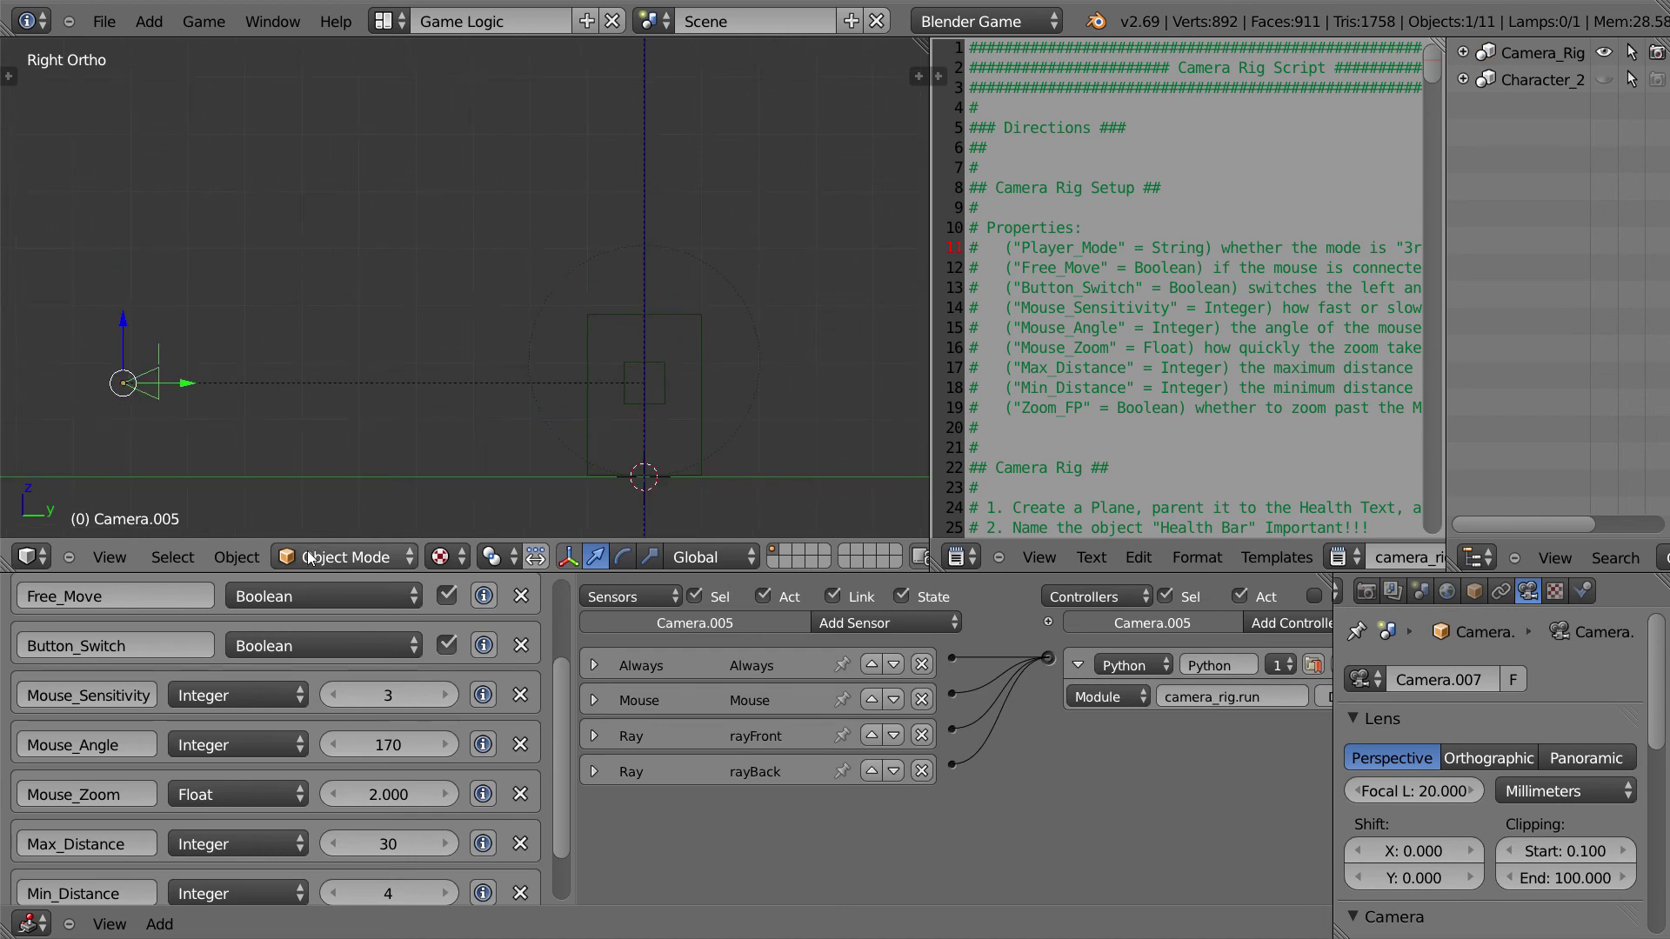
{"action": "mouse_move", "coordinate": [472, 493]}
{"action": "middle_mouse_down", "text": "shift"}
{"action": "mouse_move", "coordinate": [483, 432]}
{"action": "mouse_move", "coordinate": [481, 483]}
{"action": "middle_mouse_up", "text": "shift"}
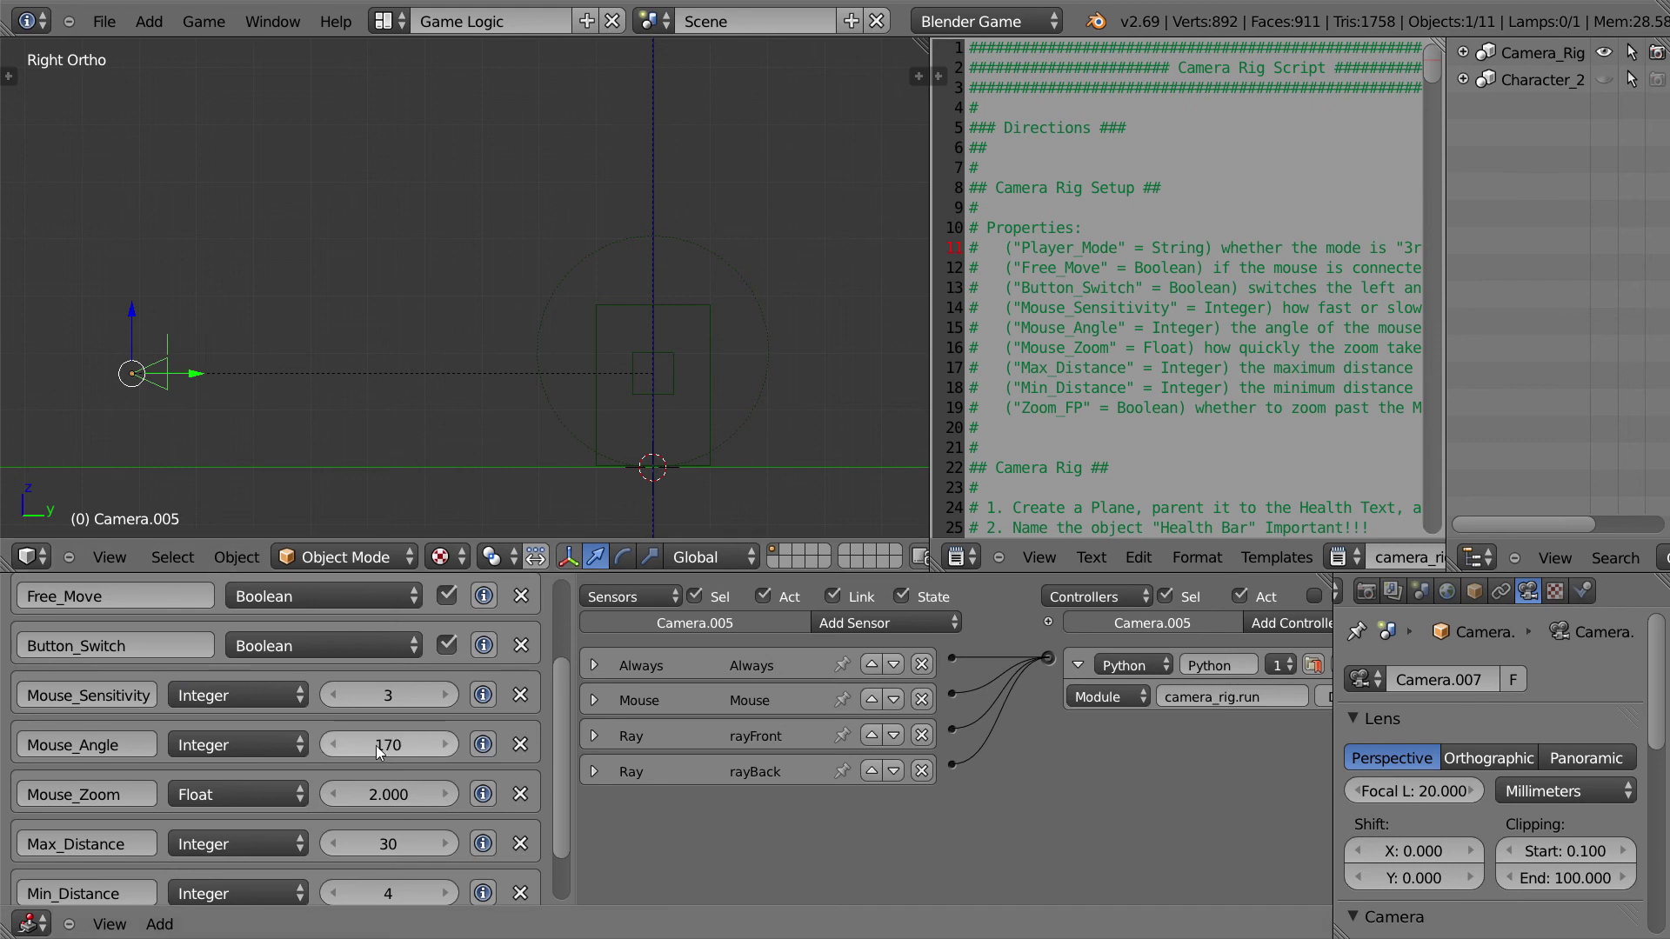
{"action": "key", "text": "KP_0"}
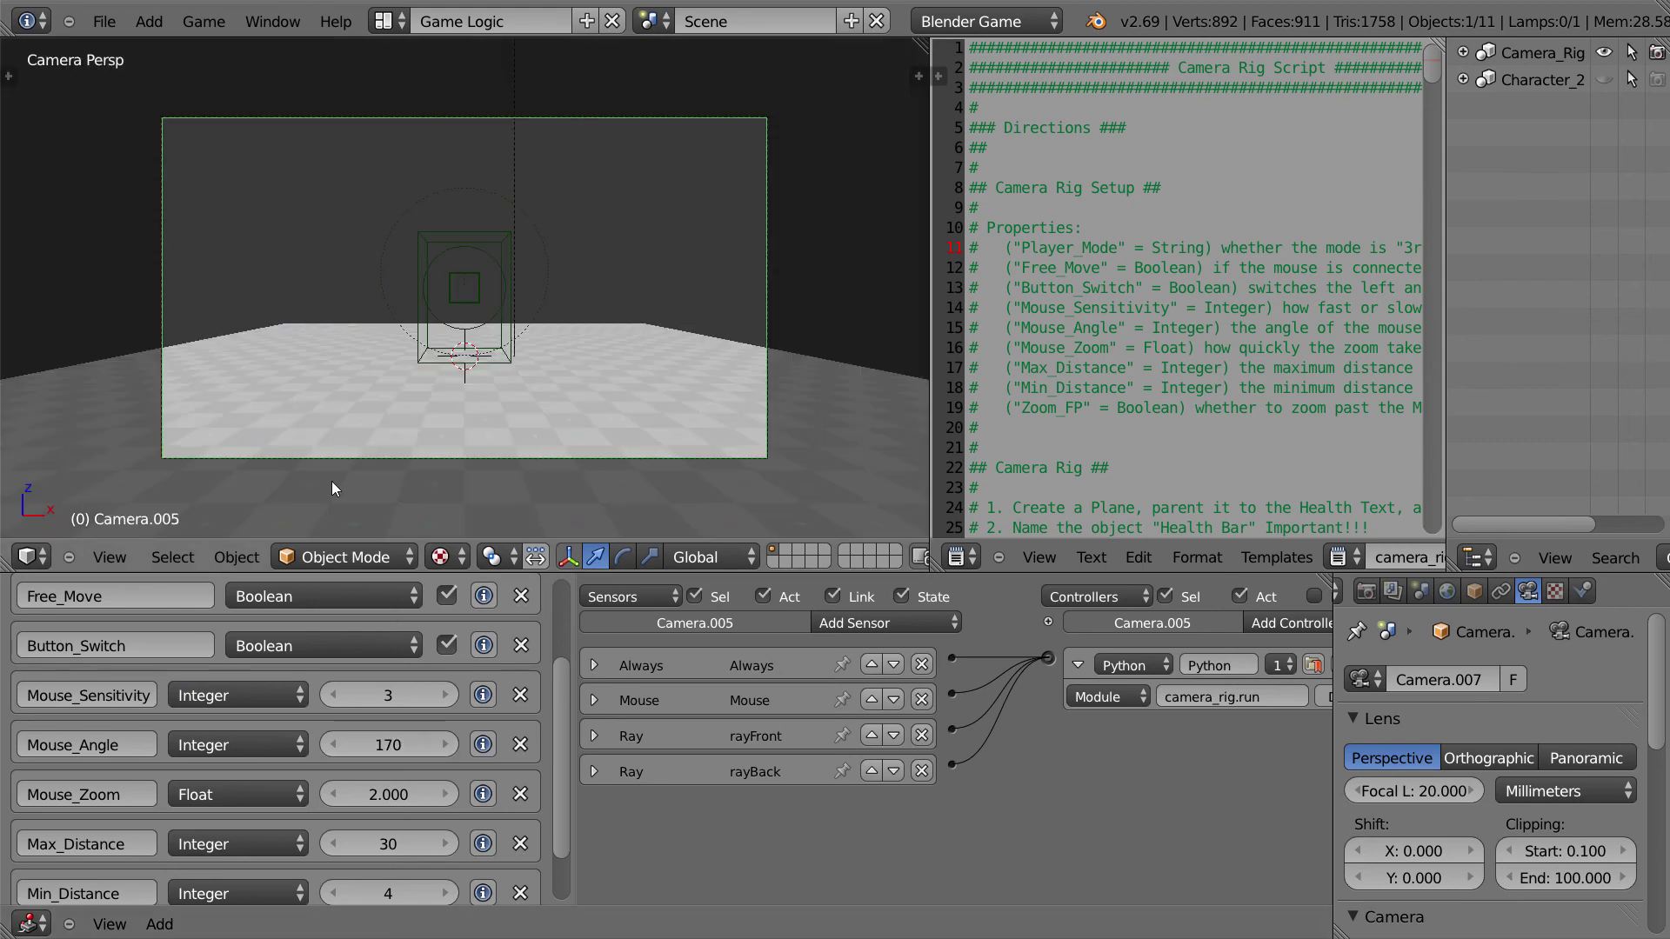
Step: Run the game and zoom the camera in and out to test the zoom speed and distance limits
{"action": "left_click_drag", "start_coordinate": [559, 710], "coordinate": [557, 775]}
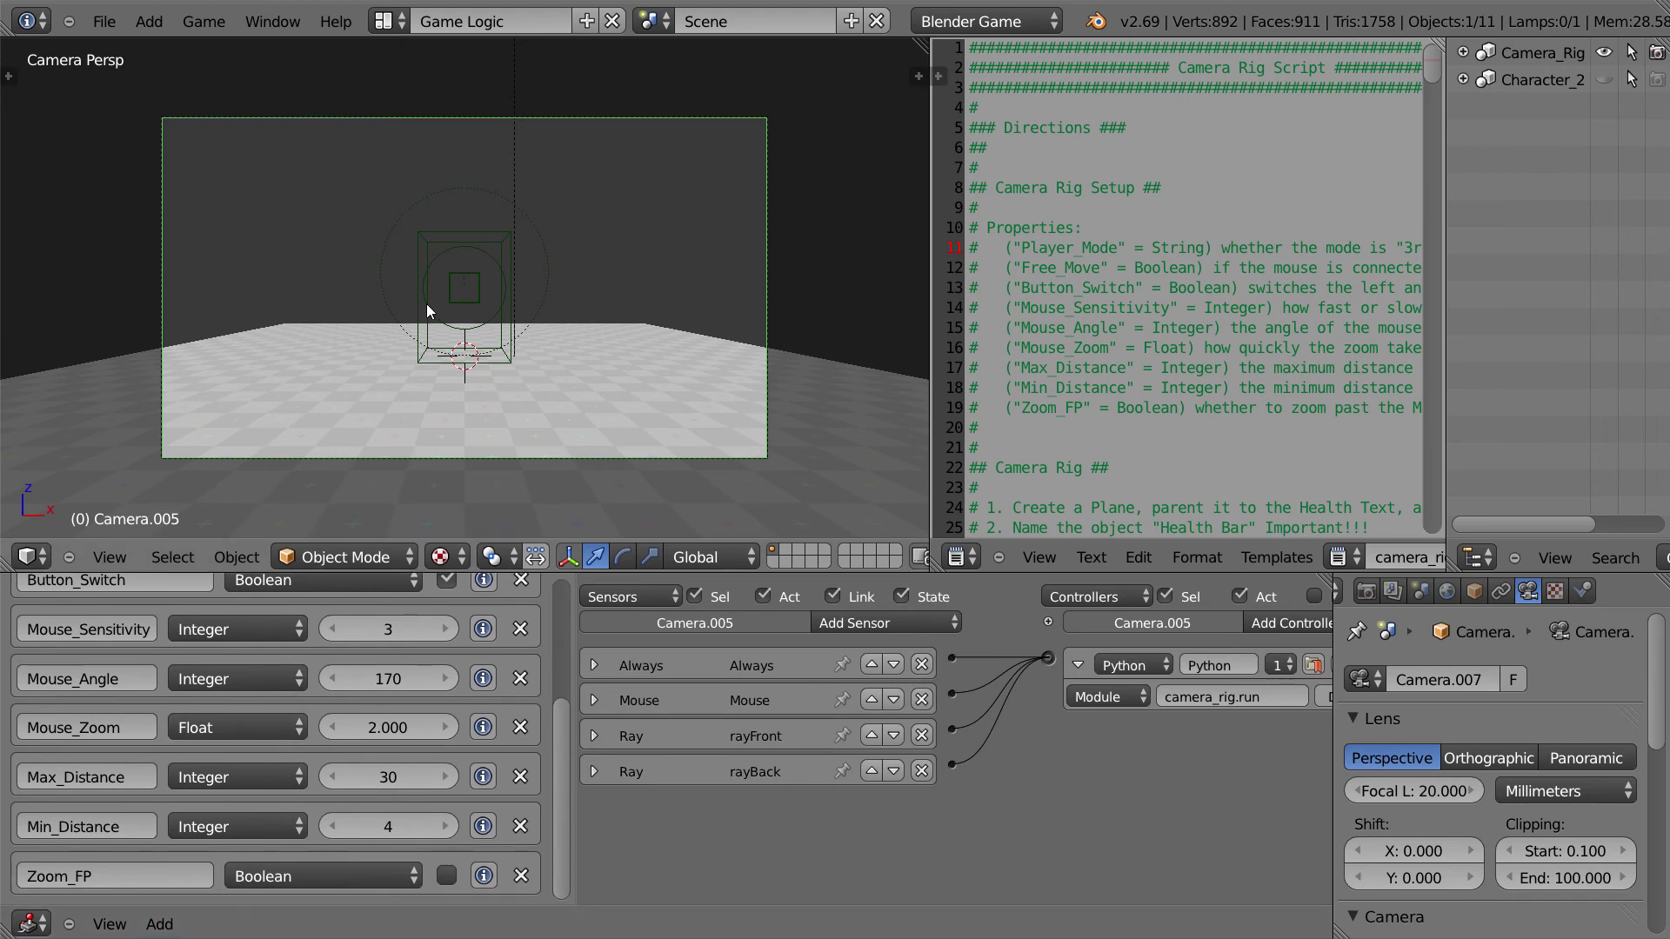
{"action": "key", "text": "p"}
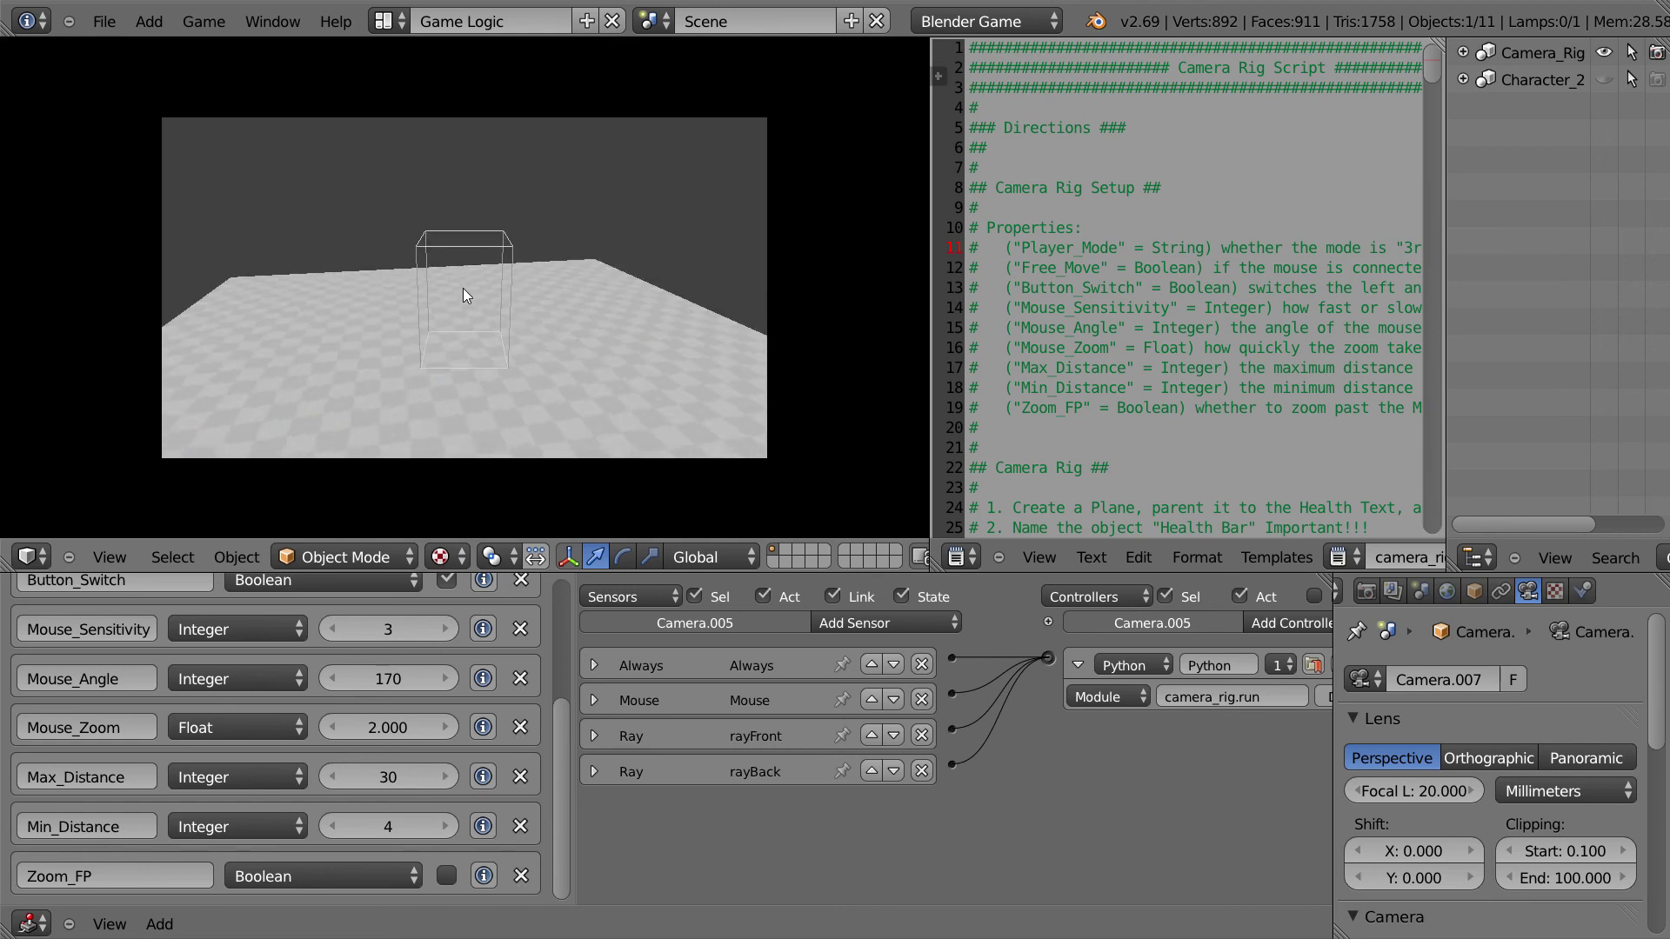
{"action": "scroll", "coordinate": [465, 288], "scroll_direction": "up", "scroll_amount": 5}
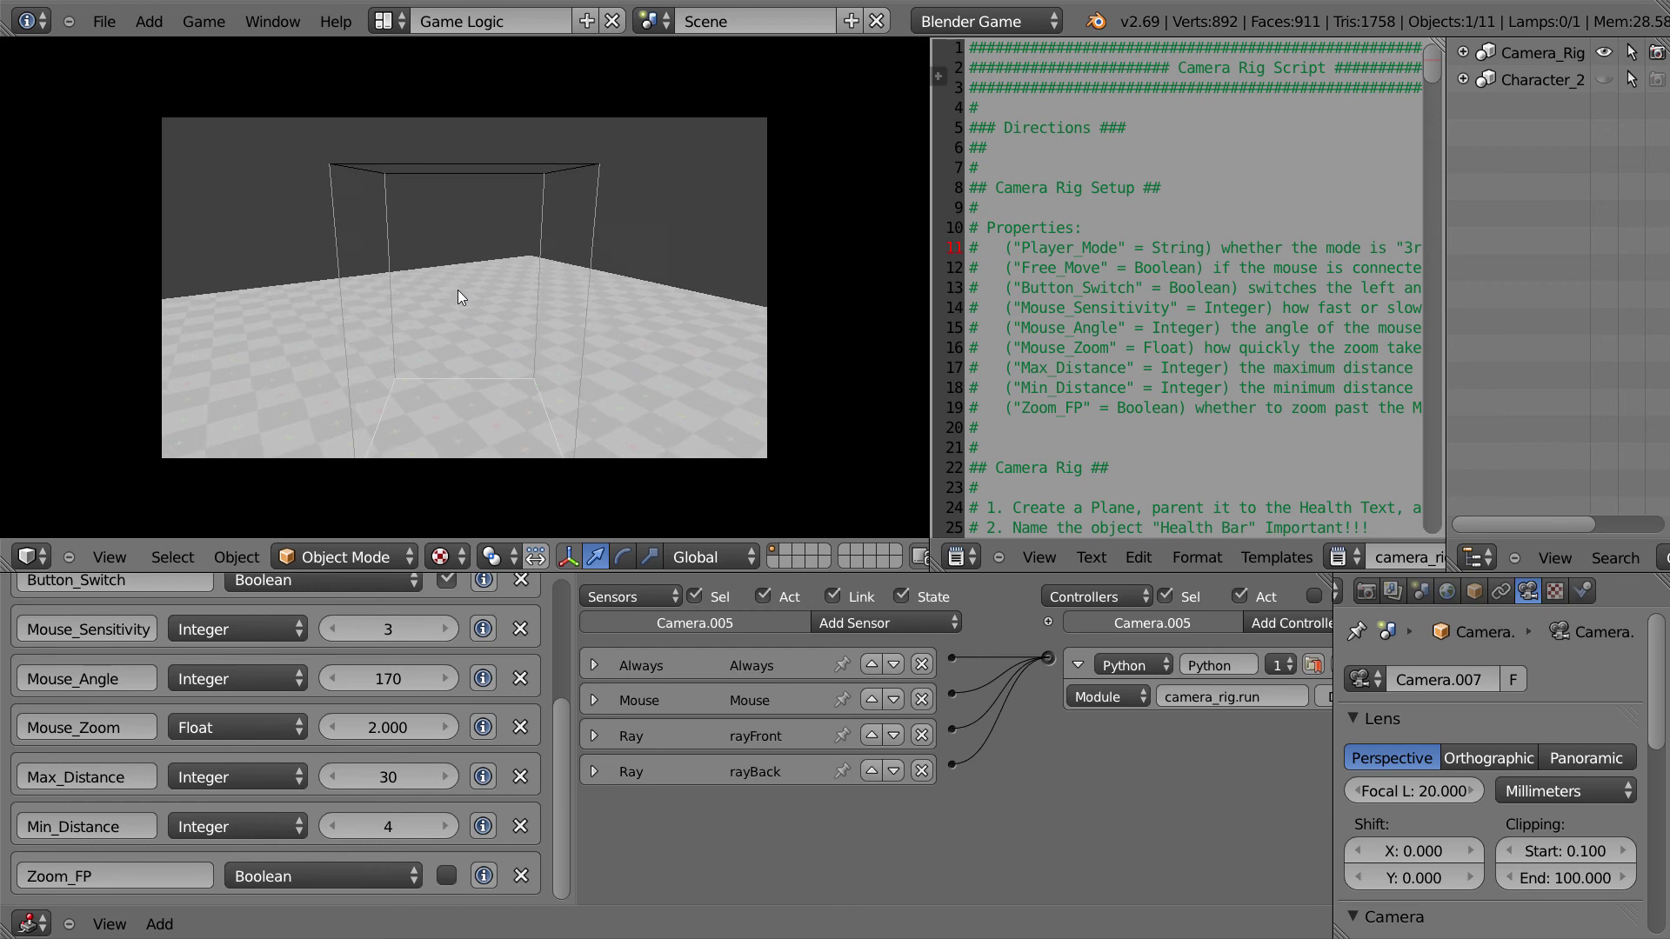
{"action": "scroll", "coordinate": [458, 290], "scroll_direction": "down", "scroll_amount": 6}
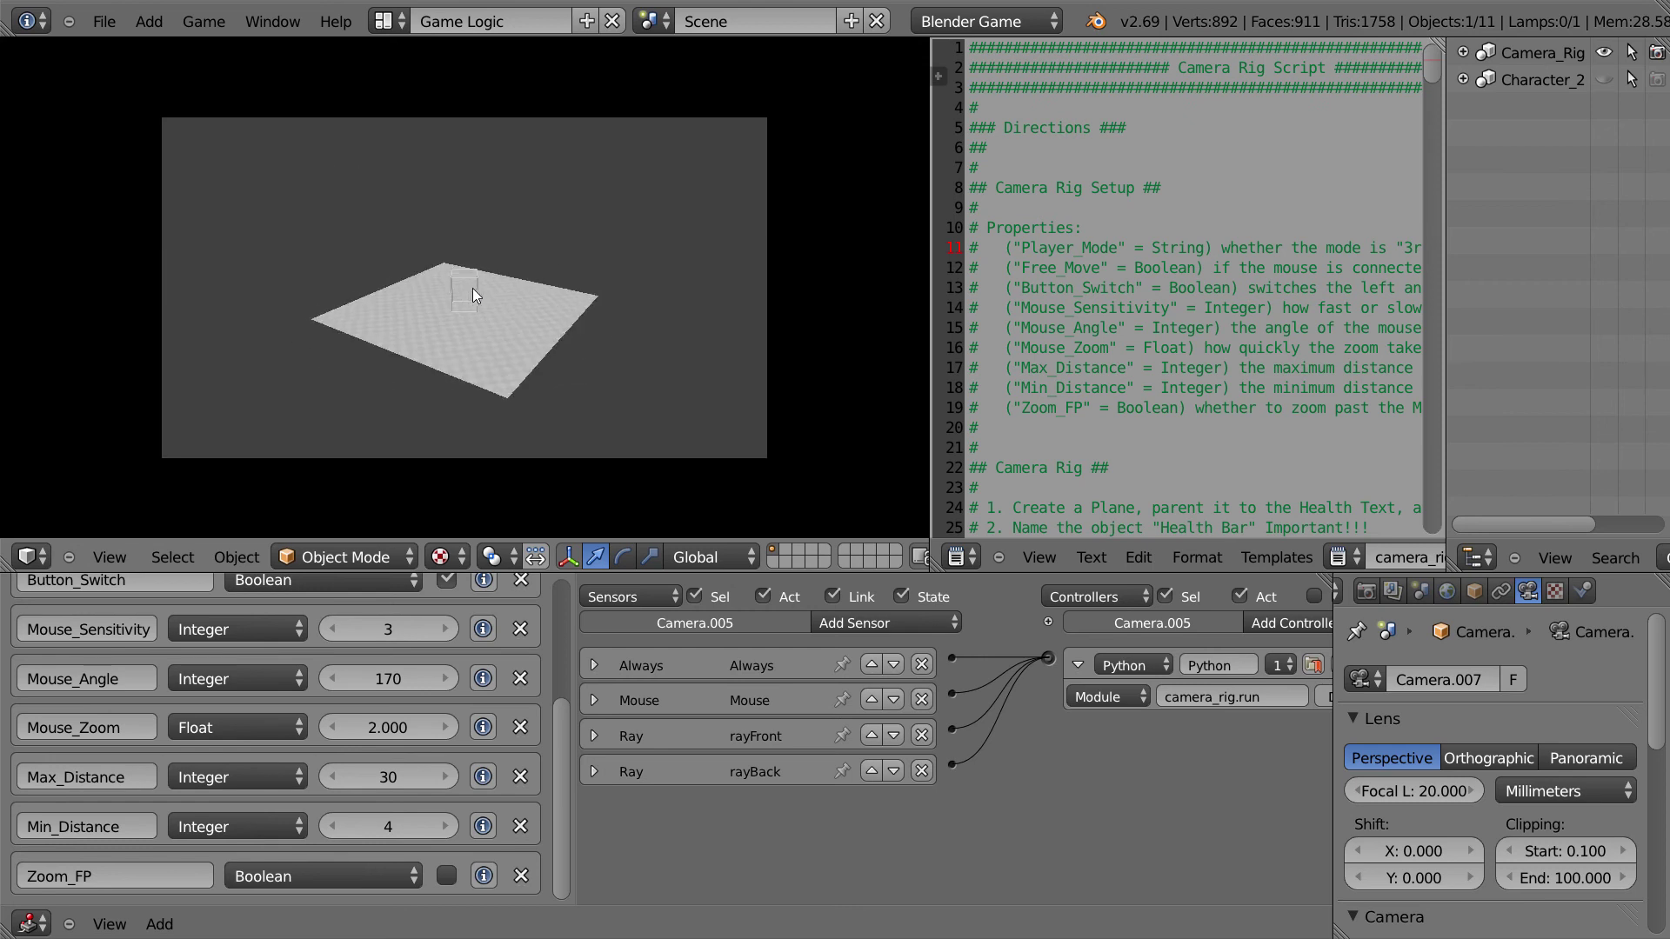
{"action": "key", "text": "Escape"}
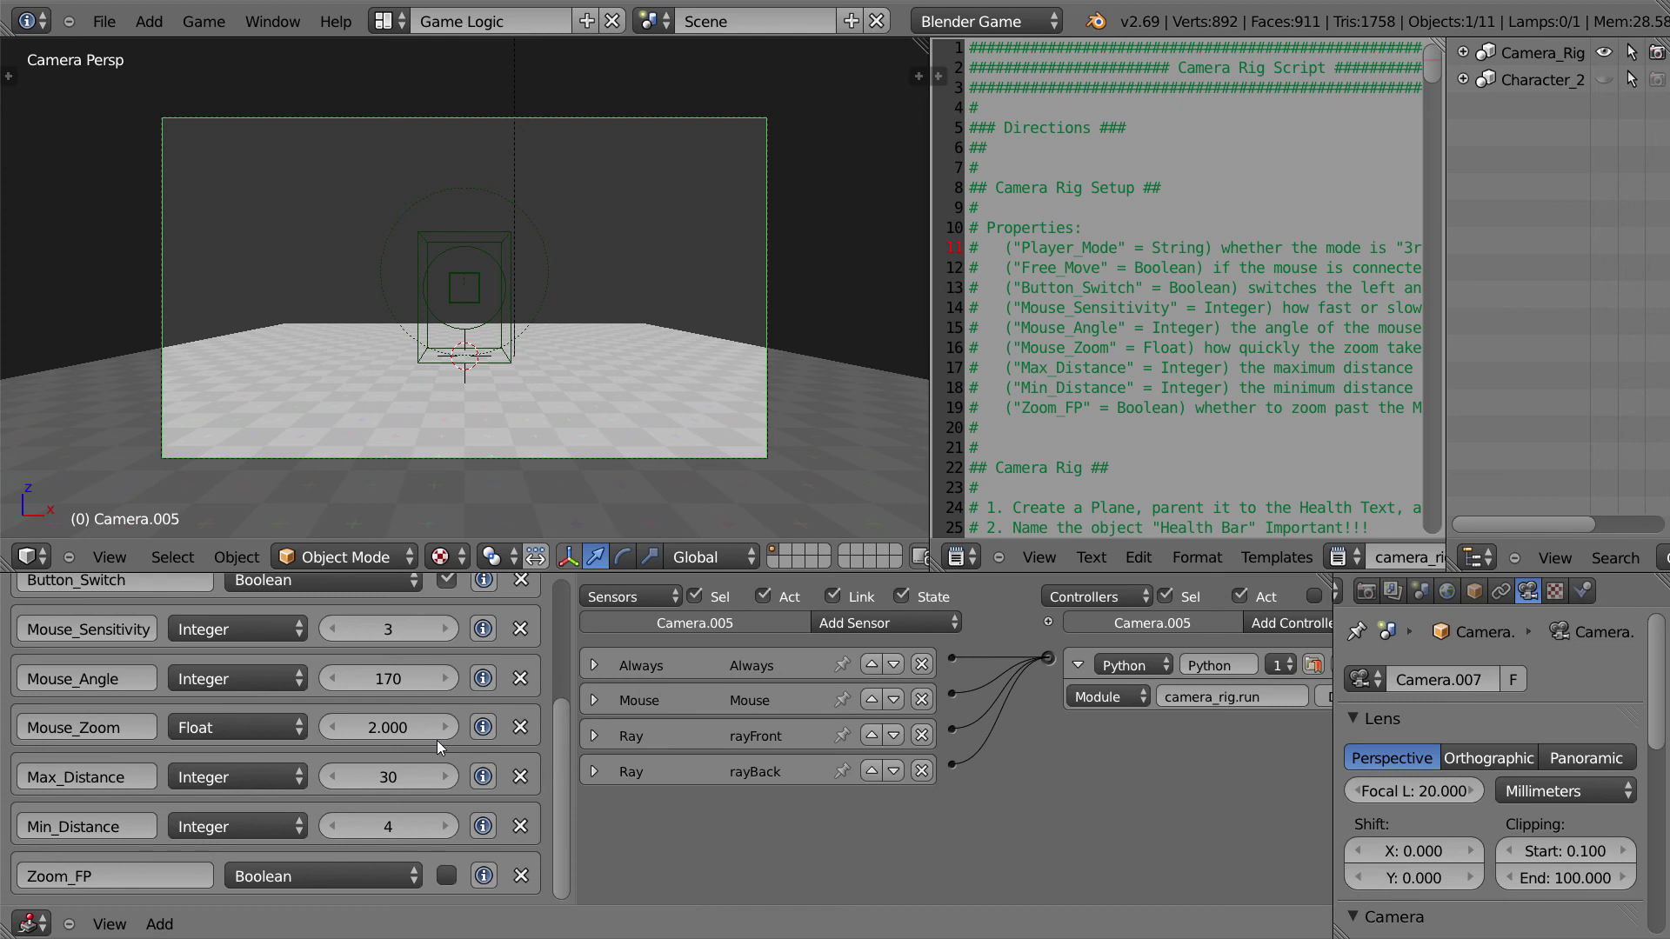
Step: Set Mouse_Zoom to 0.5, test zooming out and in while the game runs, and return the property to 2.0
{"action": "left_click", "coordinate": [388, 729]}
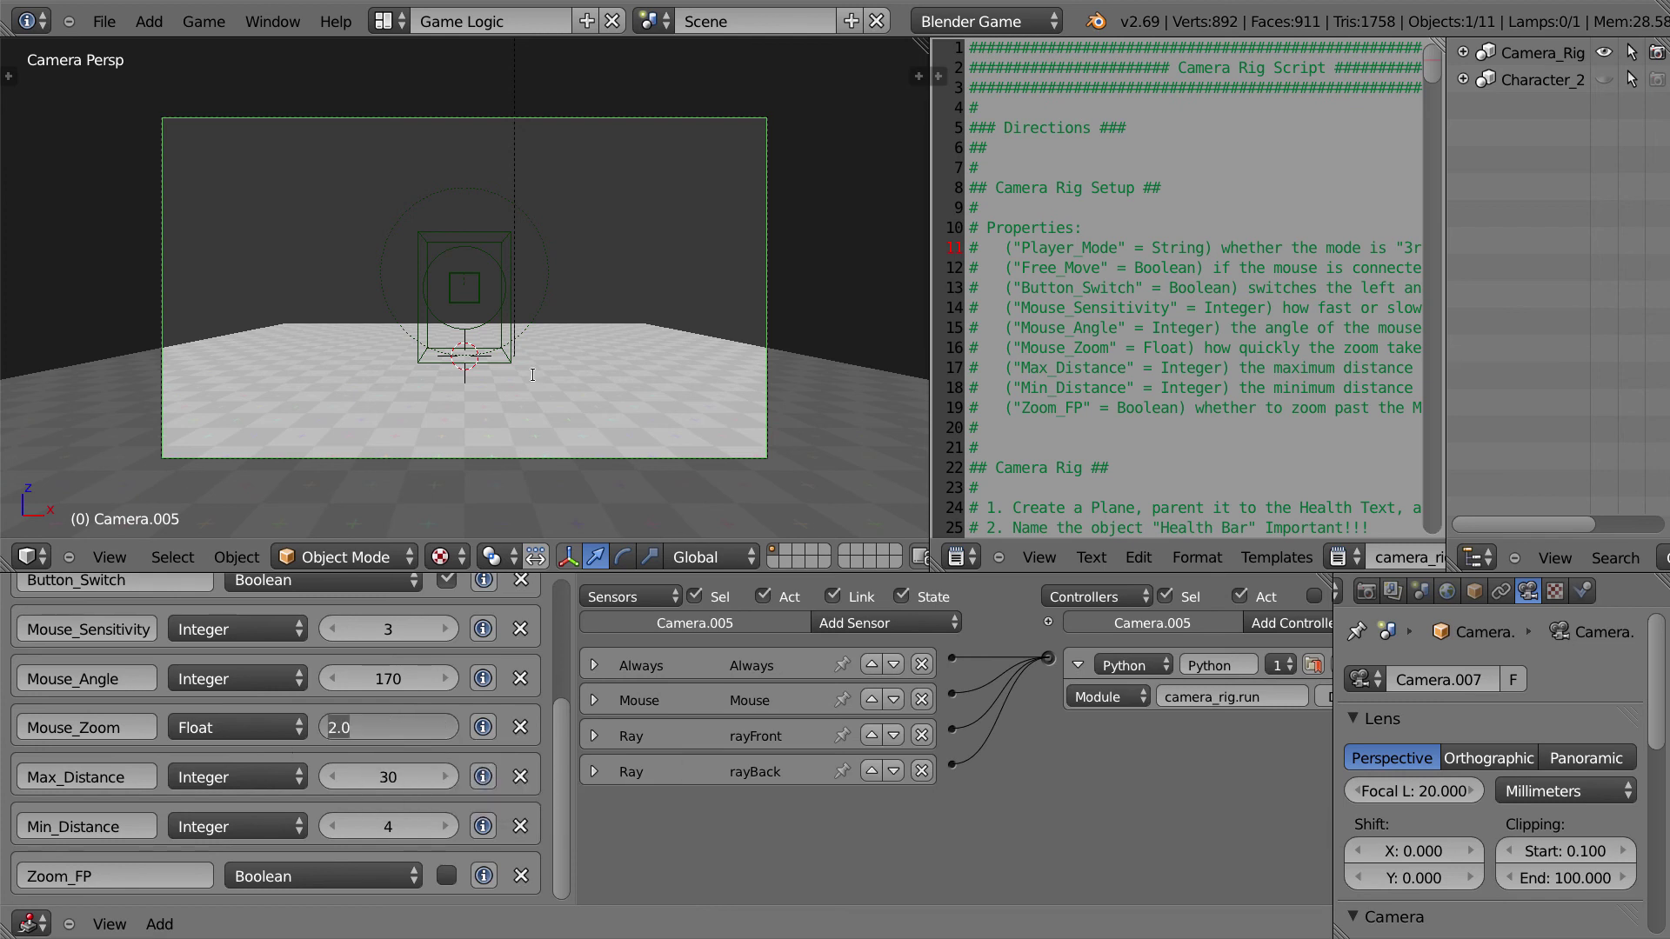
{"action": "type", "text": ".5"}
{"action": "key", "text": "Return"}
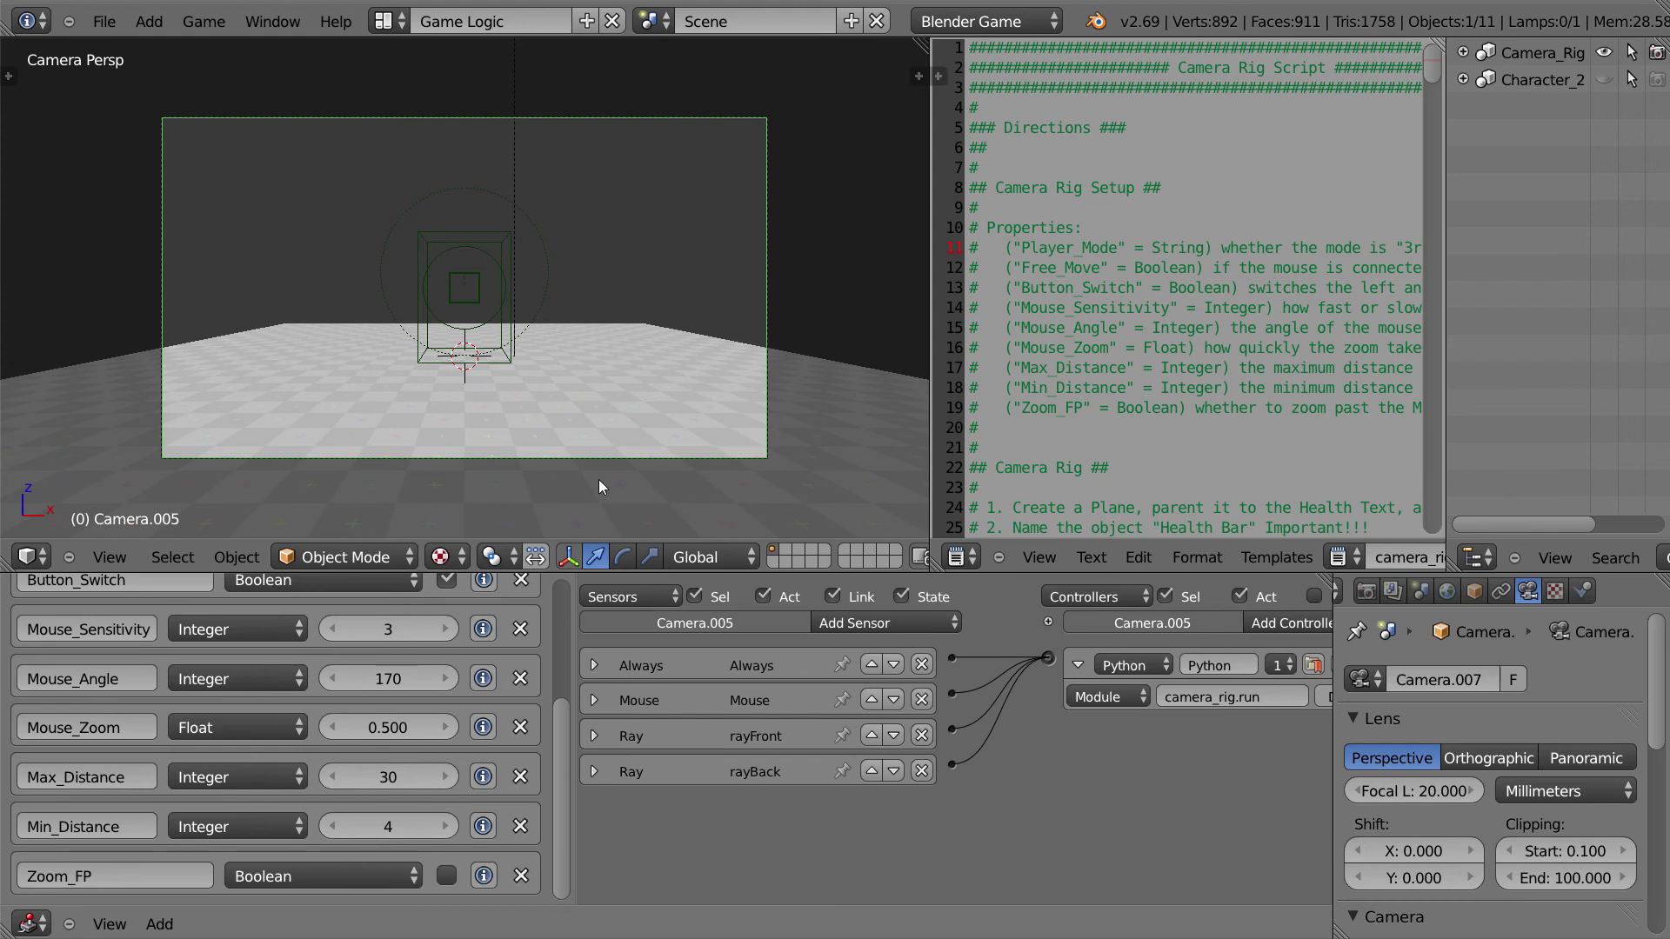
{"action": "key", "text": "p"}
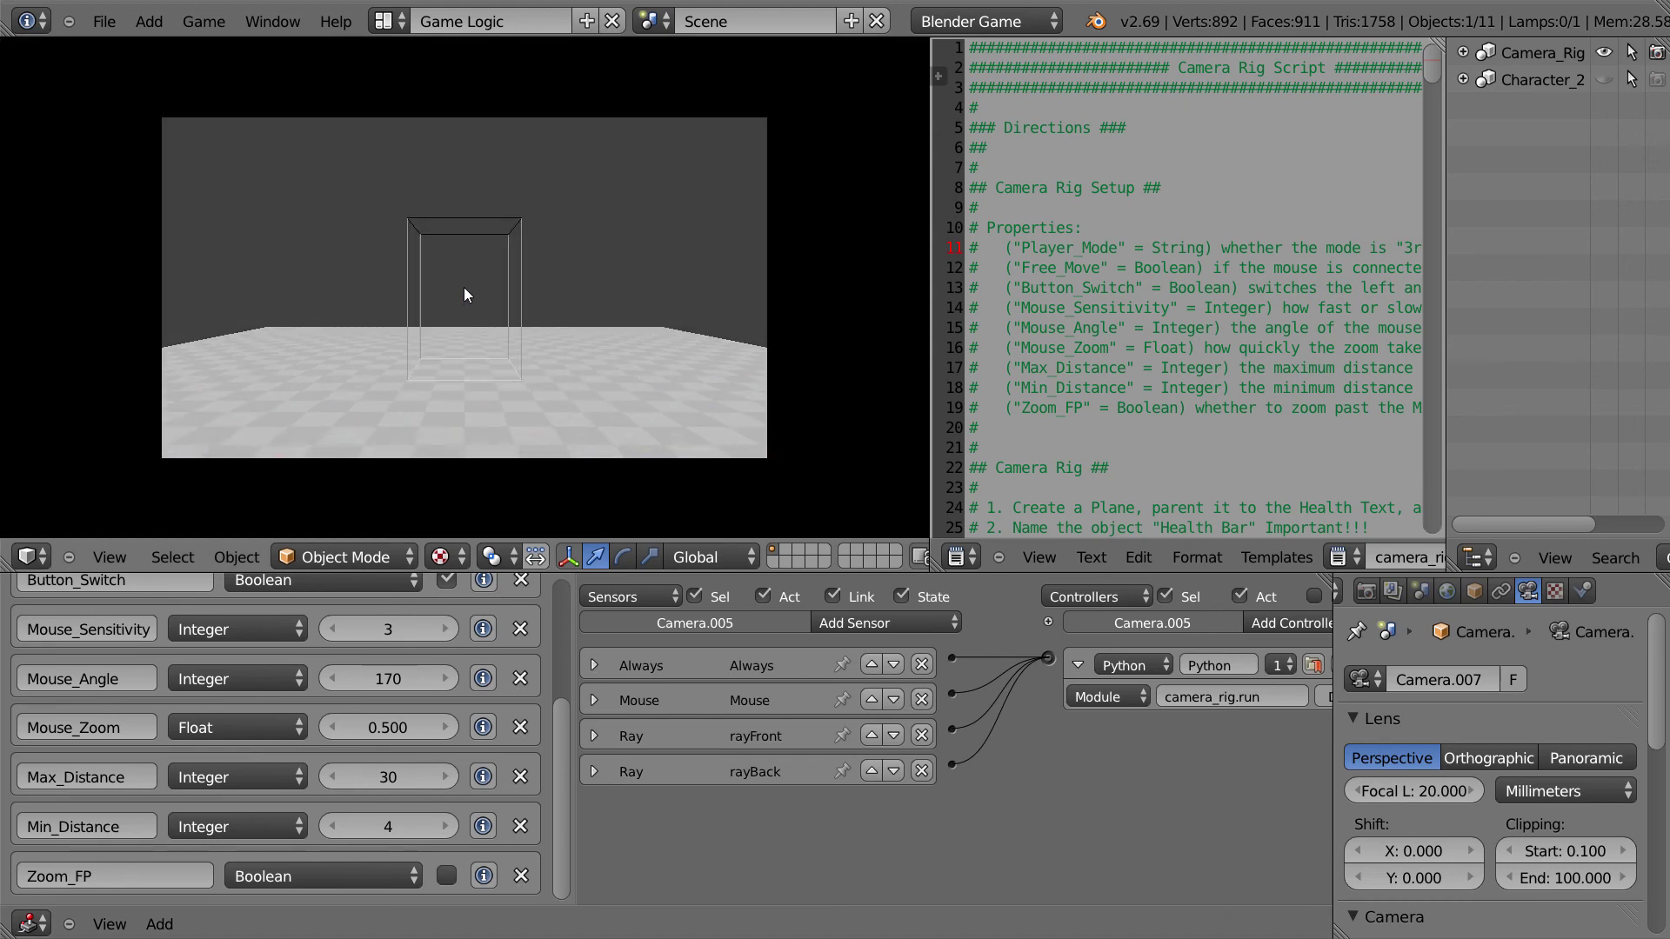
{"action": "scroll", "coordinate": [463, 287], "scroll_direction": "down", "scroll_amount": 10}
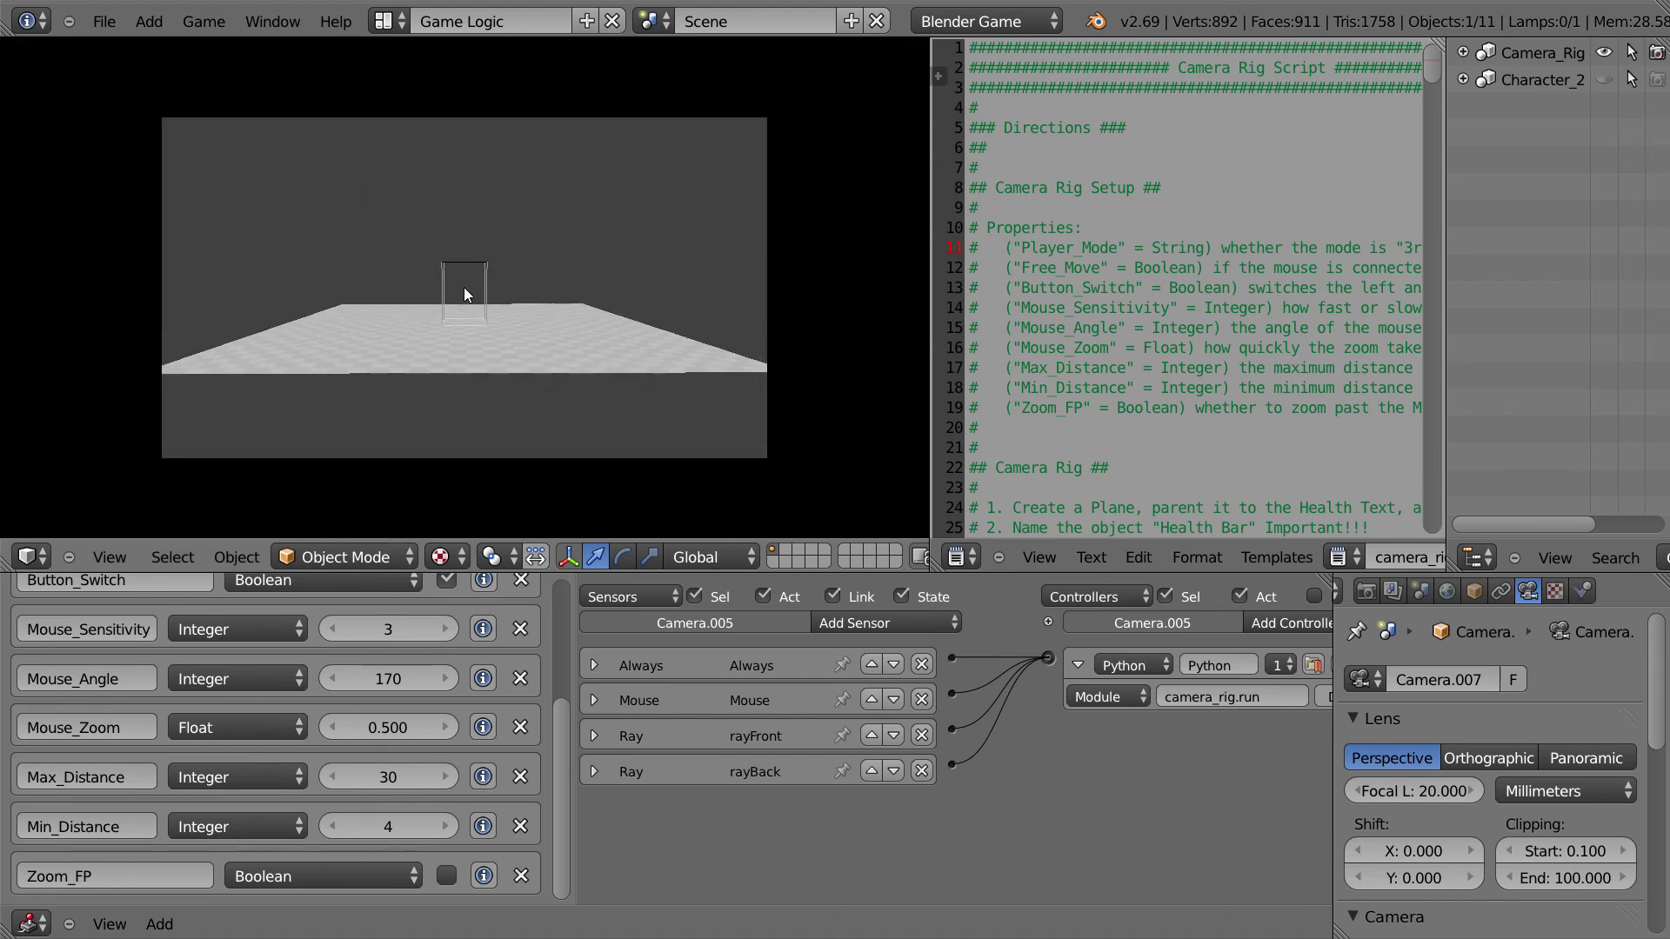
{"action": "scroll", "coordinate": [463, 287], "scroll_direction": "up", "scroll_amount": 6}
{"action": "key", "text": "Escape"}
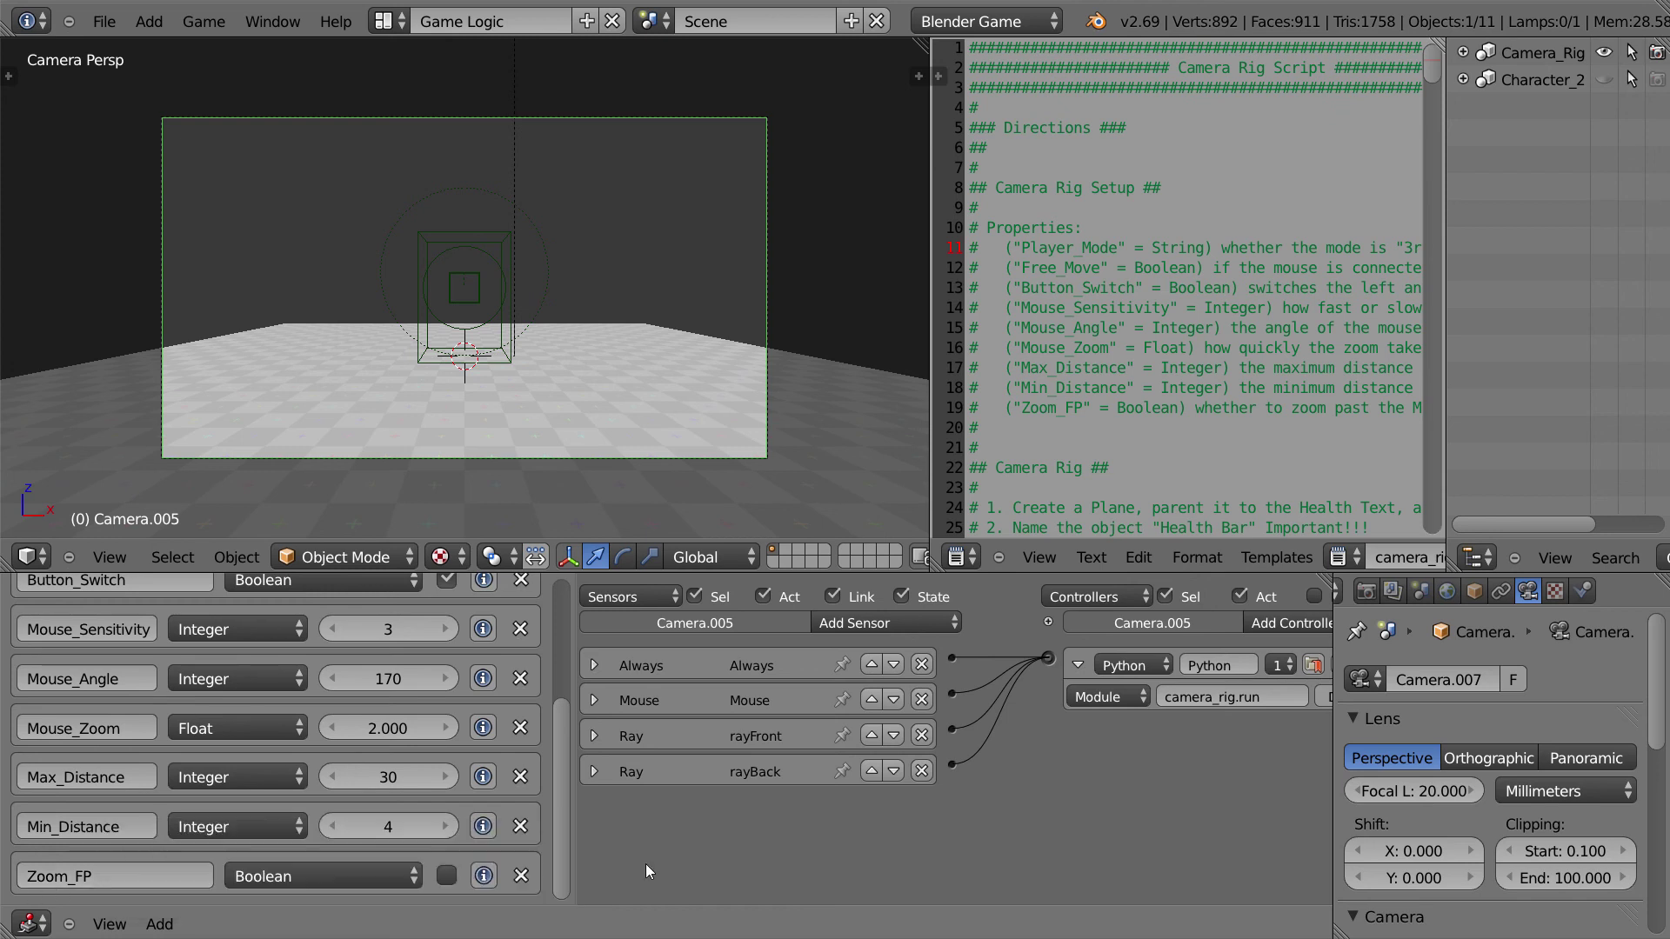
Step: Enable the camera's Zoom_FP property and set Min_Distance to 5
{"action": "mouse_move", "coordinate": [558, 839]}
{"action": "left_mouse_down"}
{"action": "mouse_move", "coordinate": [530, 726]}
{"action": "mouse_move", "coordinate": [568, 785]}
{"action": "mouse_move", "coordinate": [566, 832]}
{"action": "left_mouse_up"}
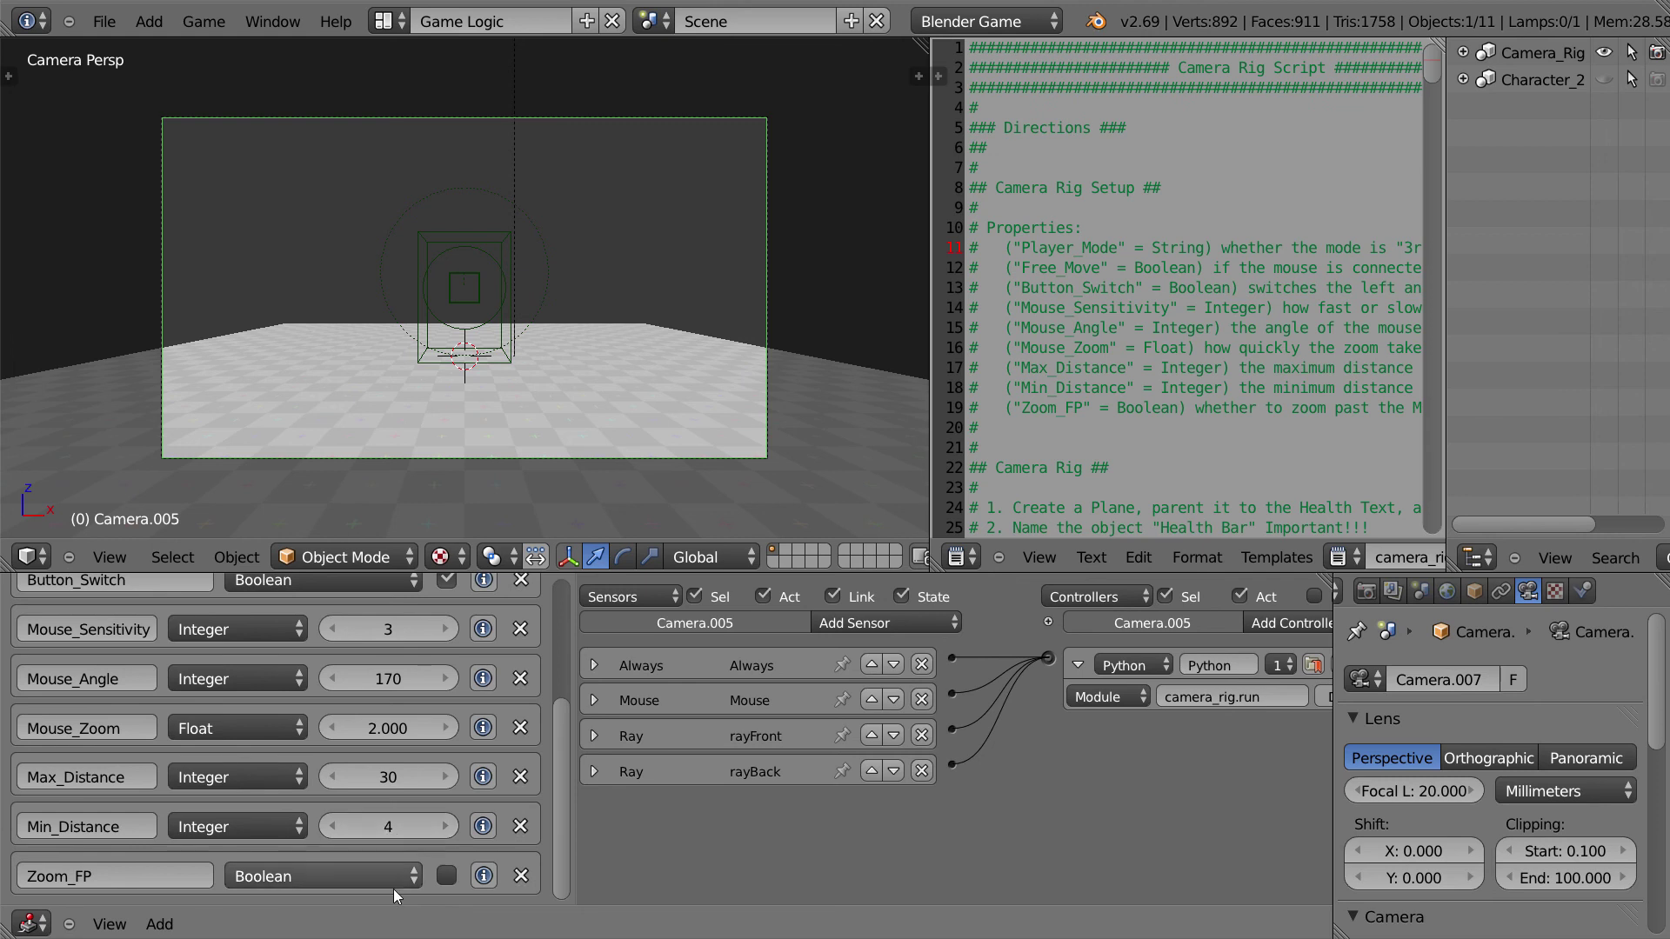
{"action": "left_click", "coordinate": [446, 877]}
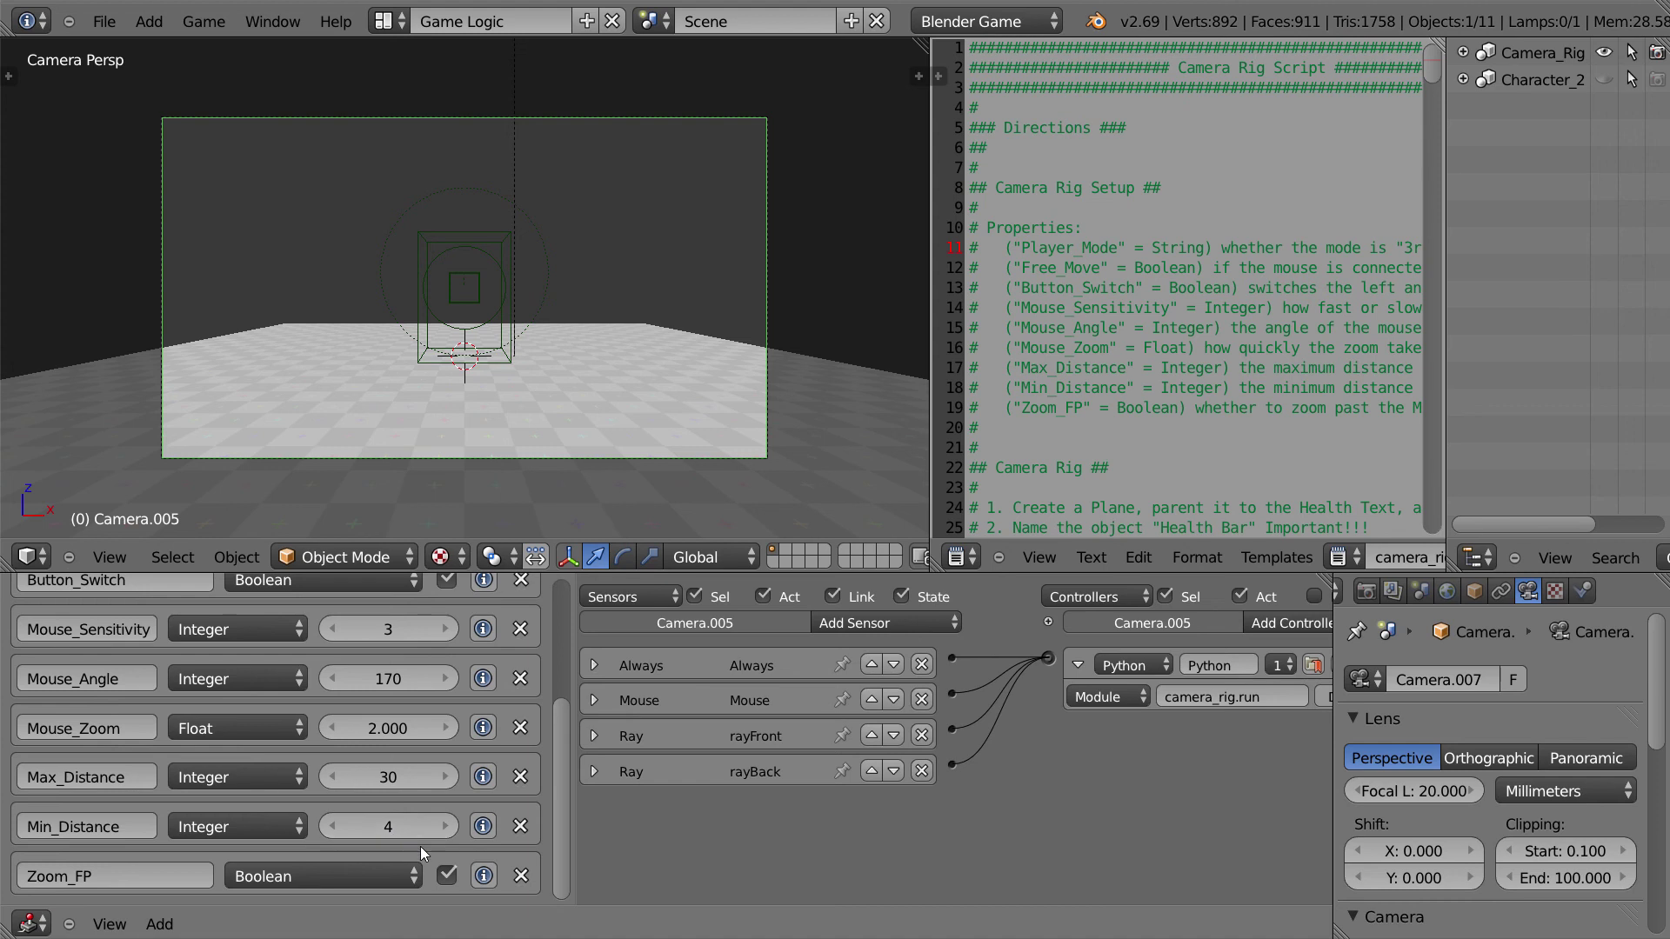
{"action": "left_click", "coordinate": [445, 827]}
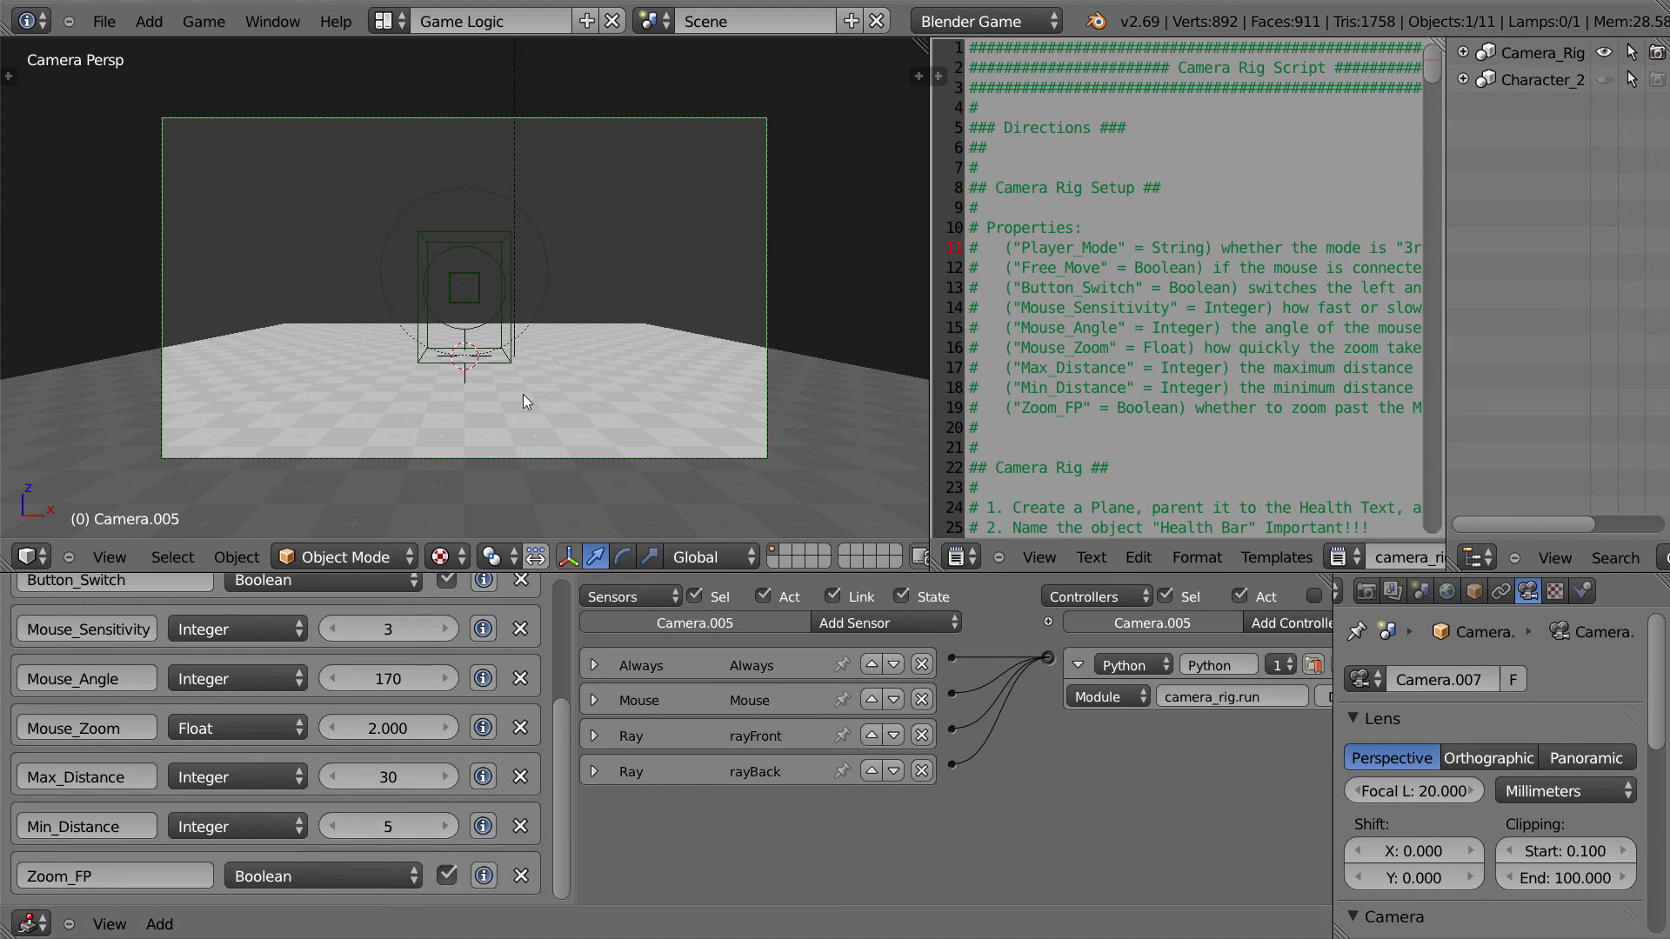
Step: Run the game, zoom in and out to test the first-person zoom, and look through the camera's game properties
{"action": "key", "text": "p"}
{"action": "scroll", "coordinate": [464, 288], "scroll_direction": "up", "scroll_amount": 5}
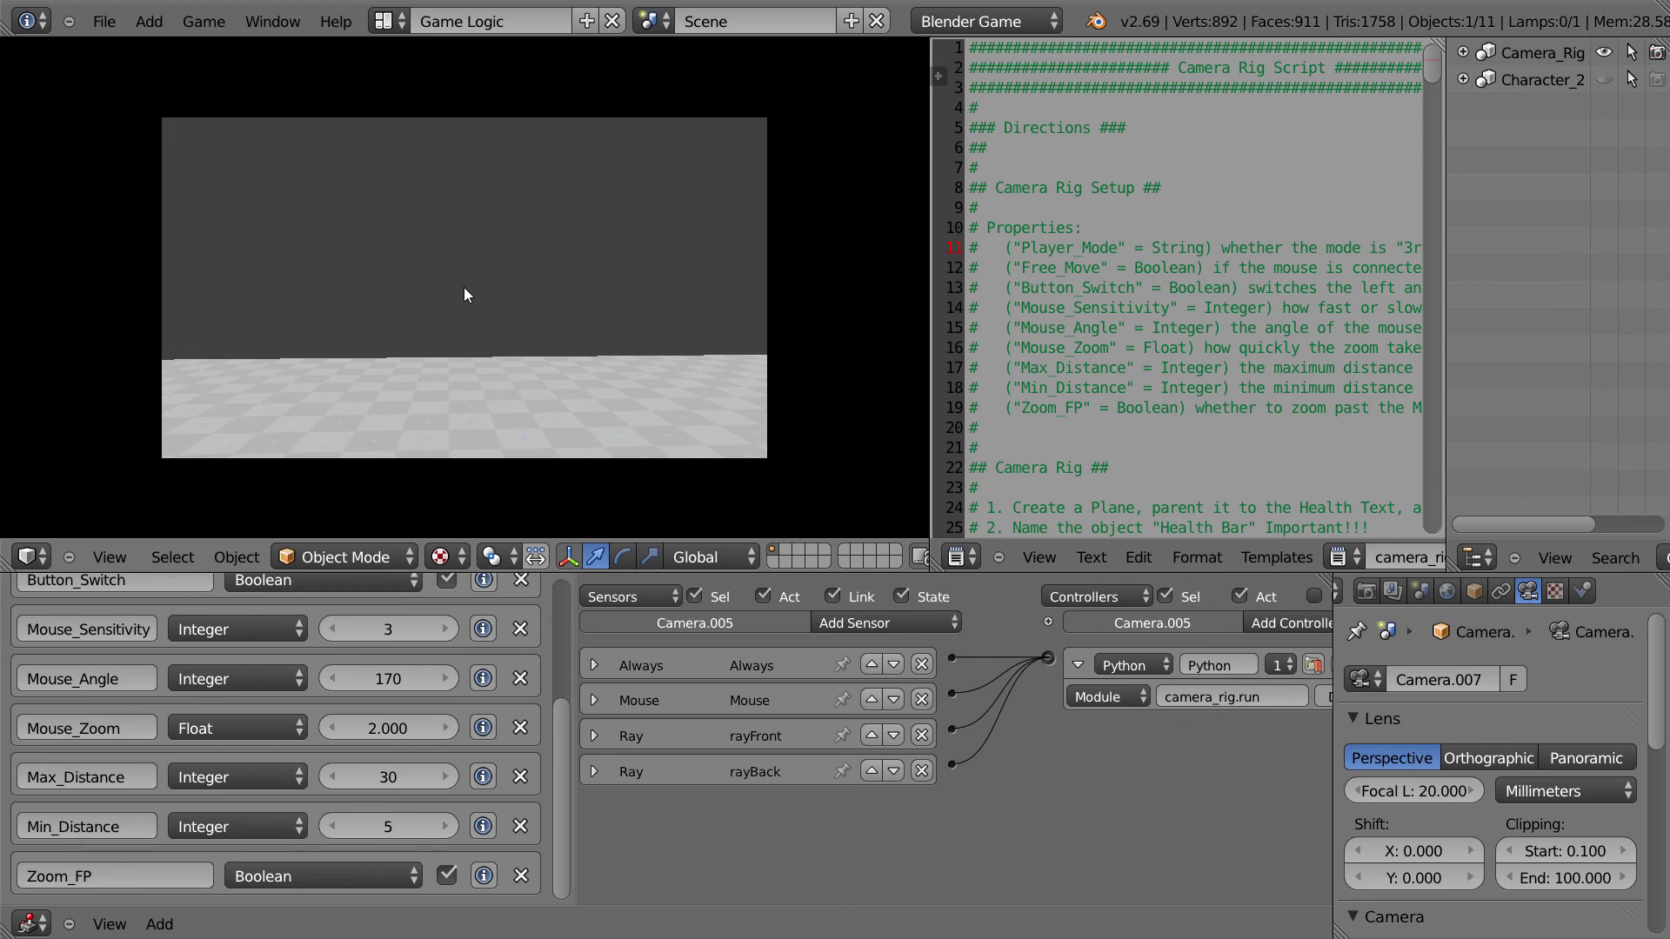
{"action": "scroll", "coordinate": [463, 287], "scroll_direction": "down", "scroll_amount": 5}
{"action": "scroll", "coordinate": [463, 287], "scroll_direction": "up", "scroll_amount": 5}
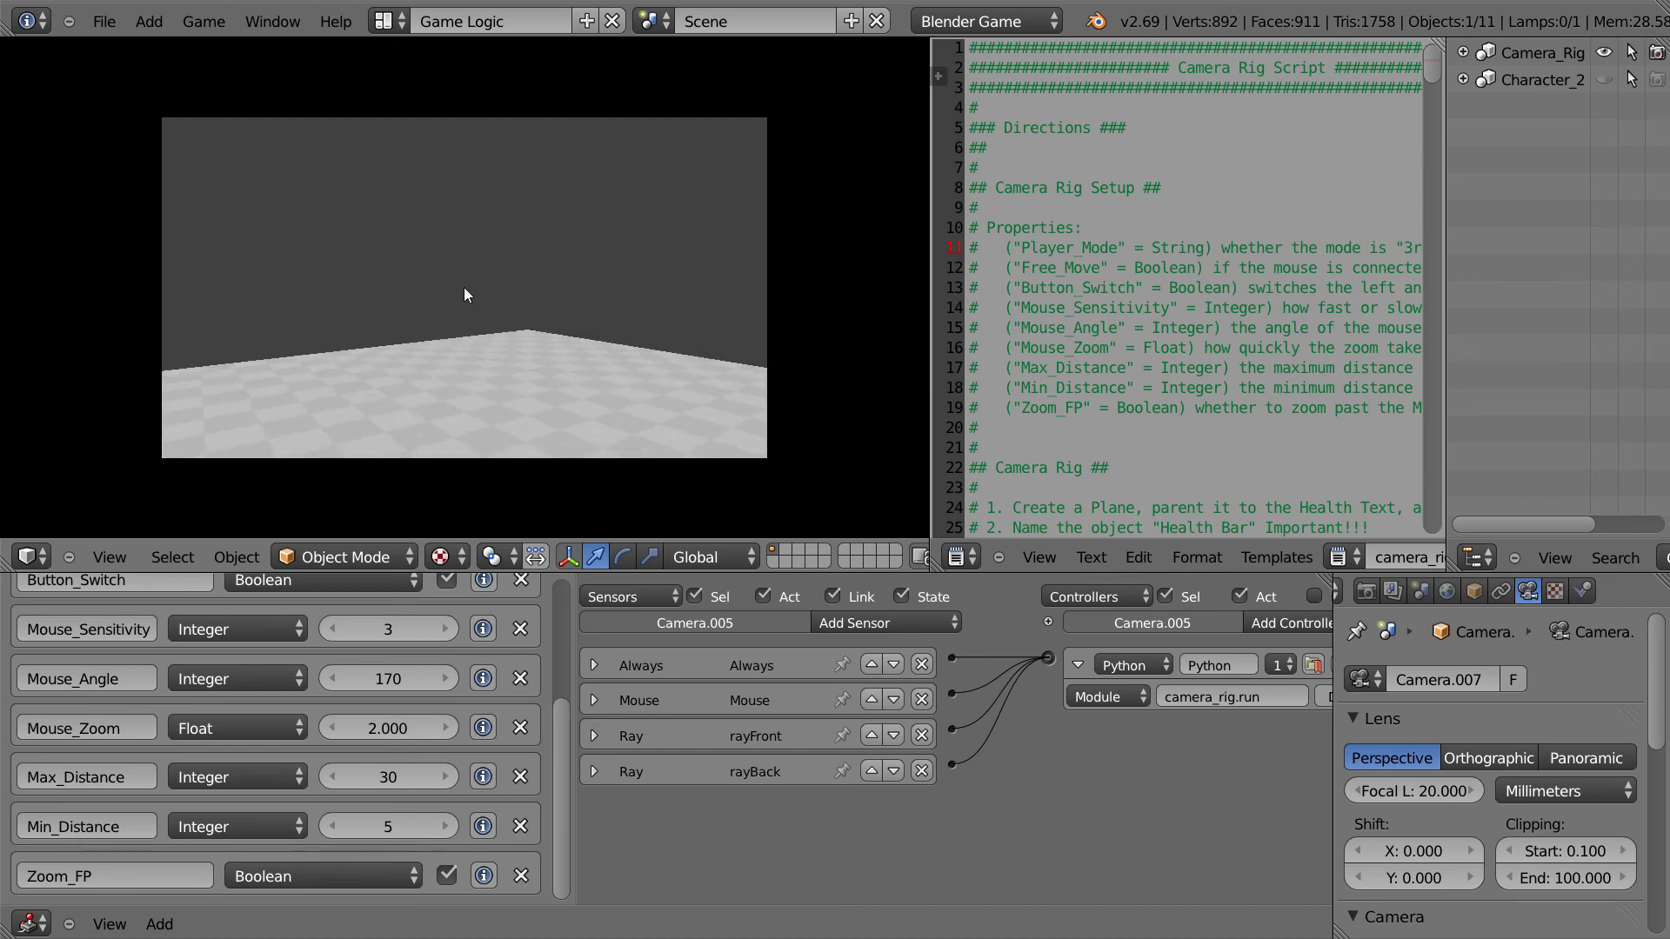
{"action": "key", "text": "Escape"}
{"action": "left_click_drag", "start_coordinate": [571, 767], "coordinate": [566, 796]}
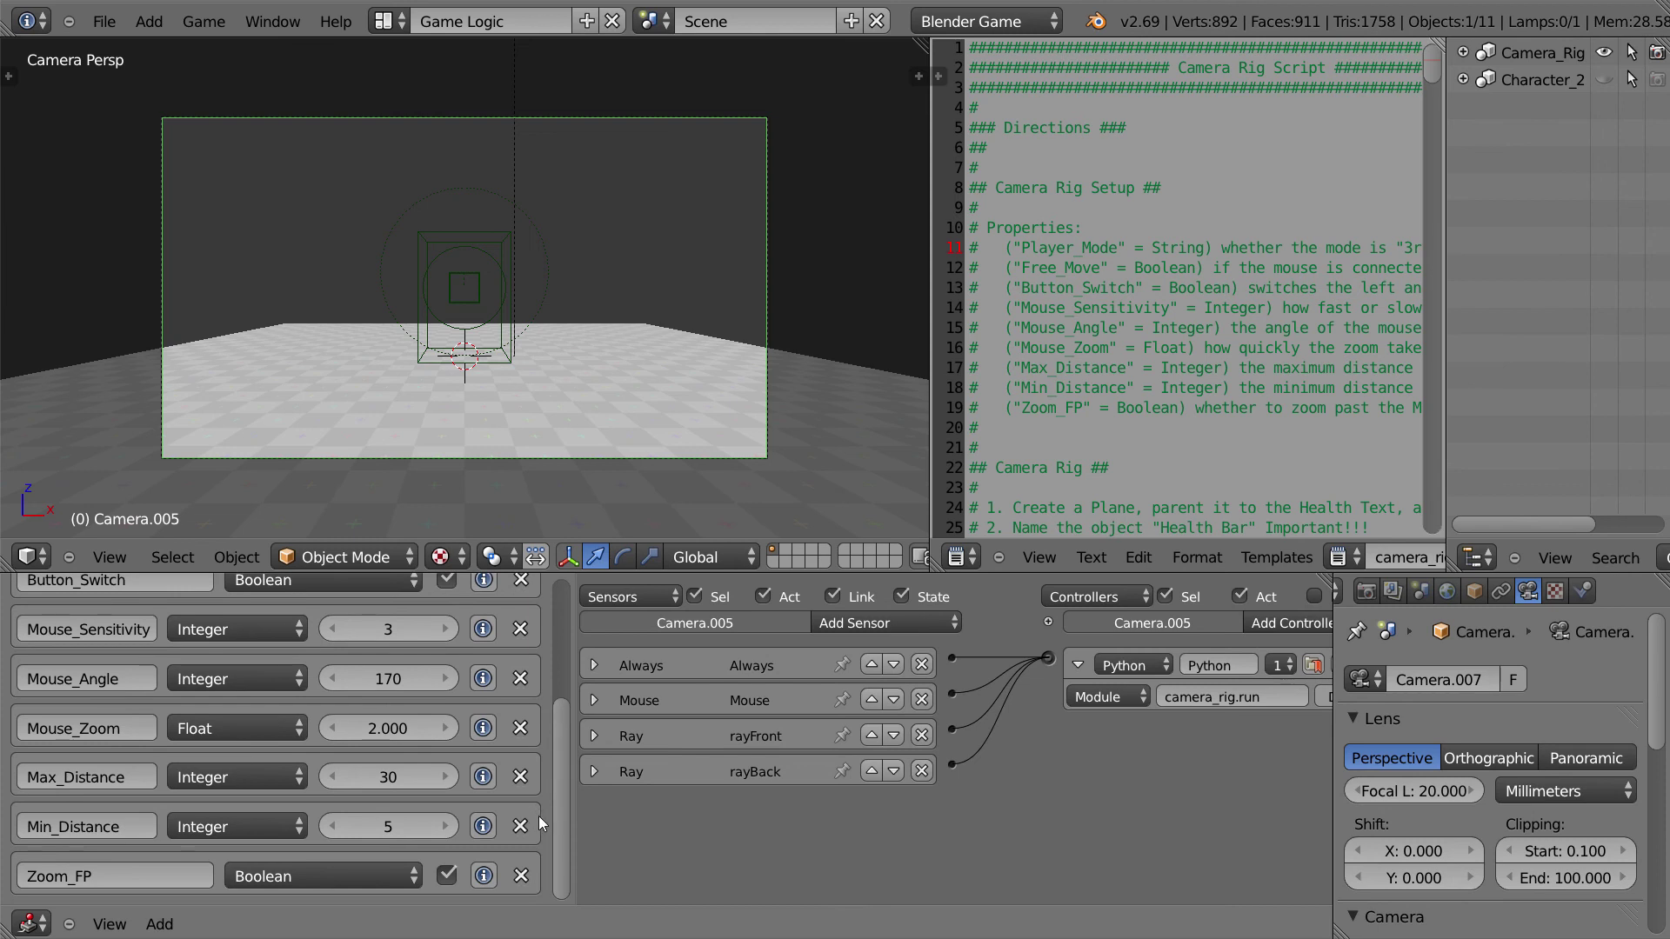
{"action": "left_click_drag", "start_coordinate": [560, 811], "coordinate": [566, 736]}
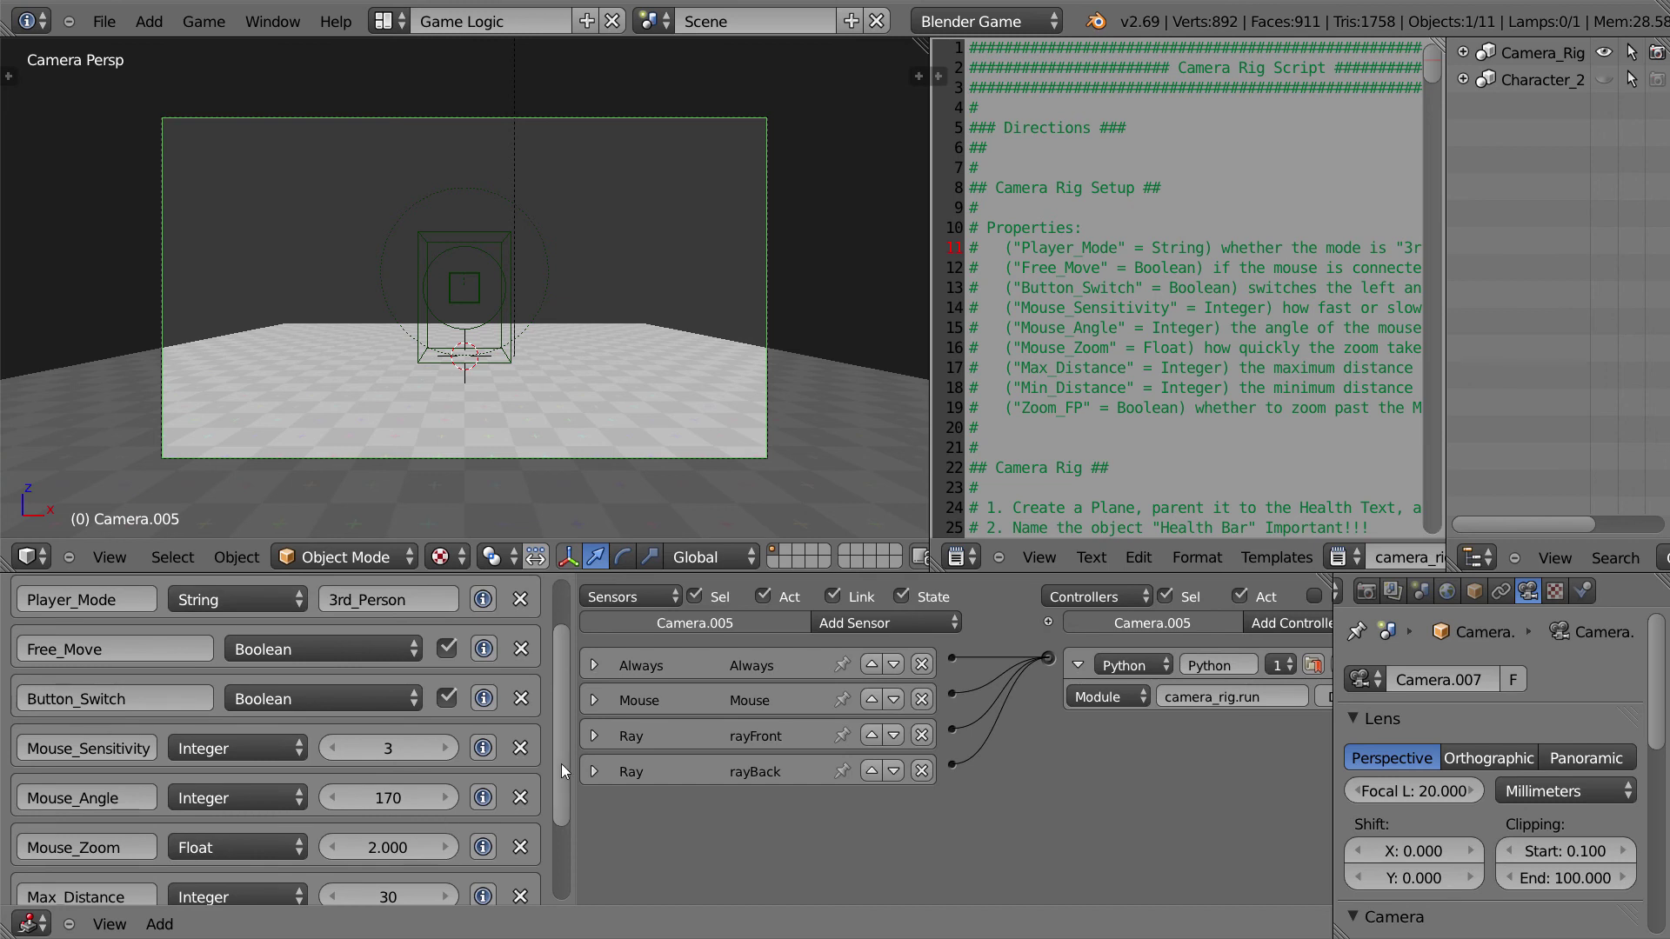
{"action": "left_click_drag", "start_coordinate": [561, 763], "coordinate": [559, 817]}
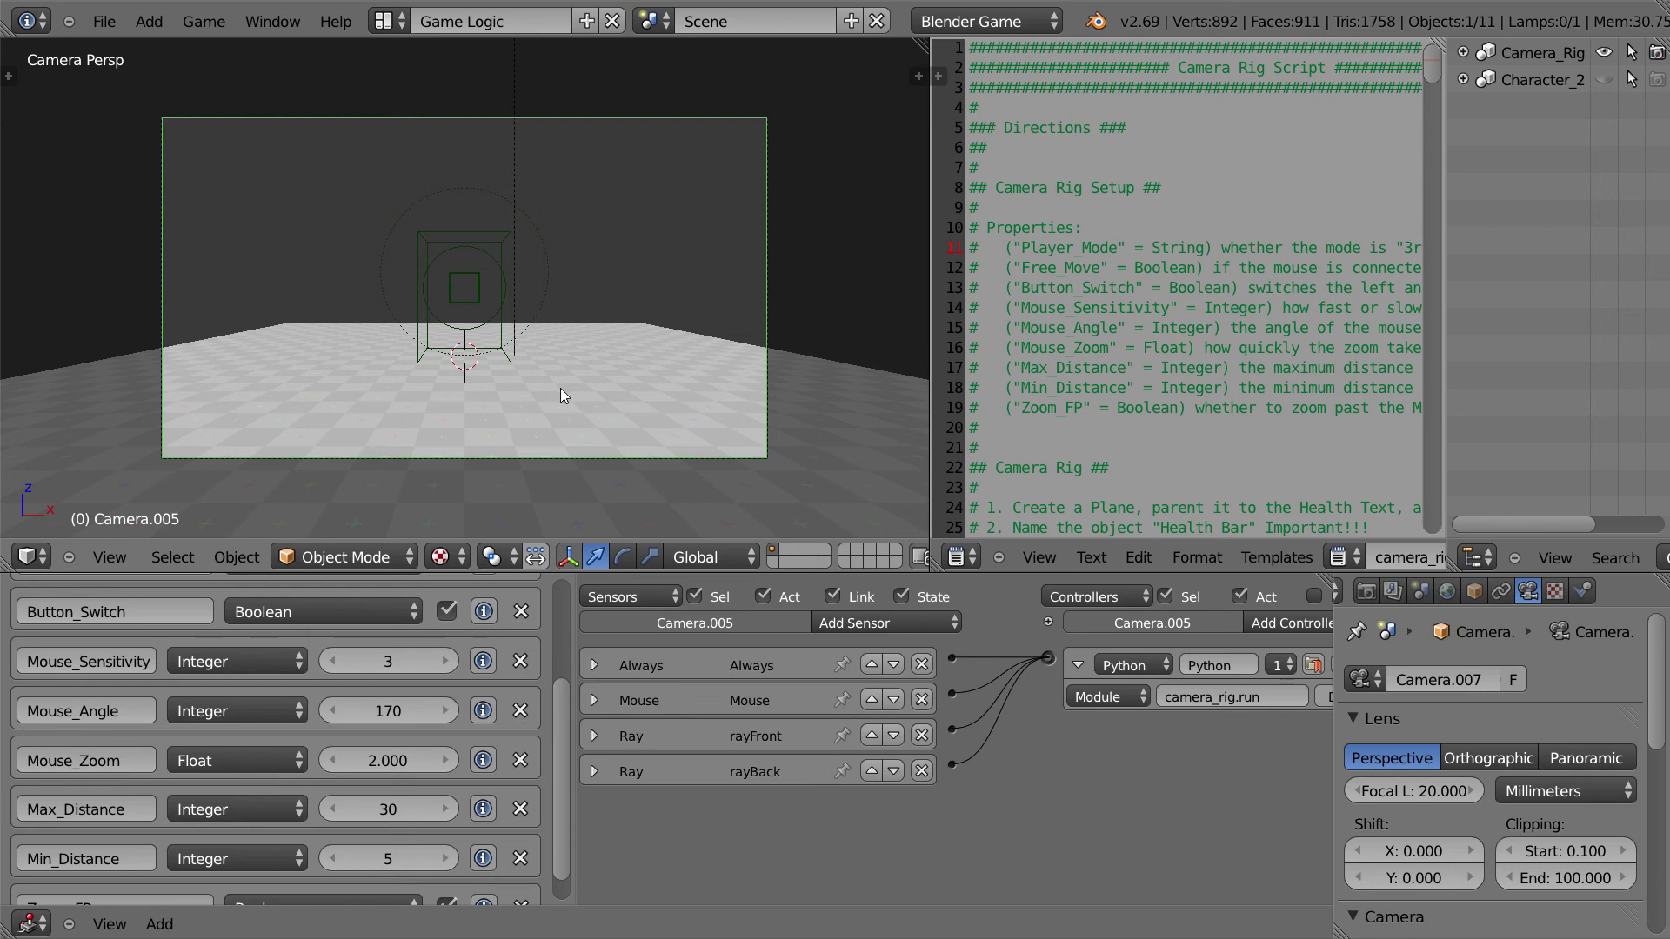
Step: Make the Character_2 group visible in the 3D view and enable it for rendering
{"action": "left_click", "coordinate": [1536, 80]}
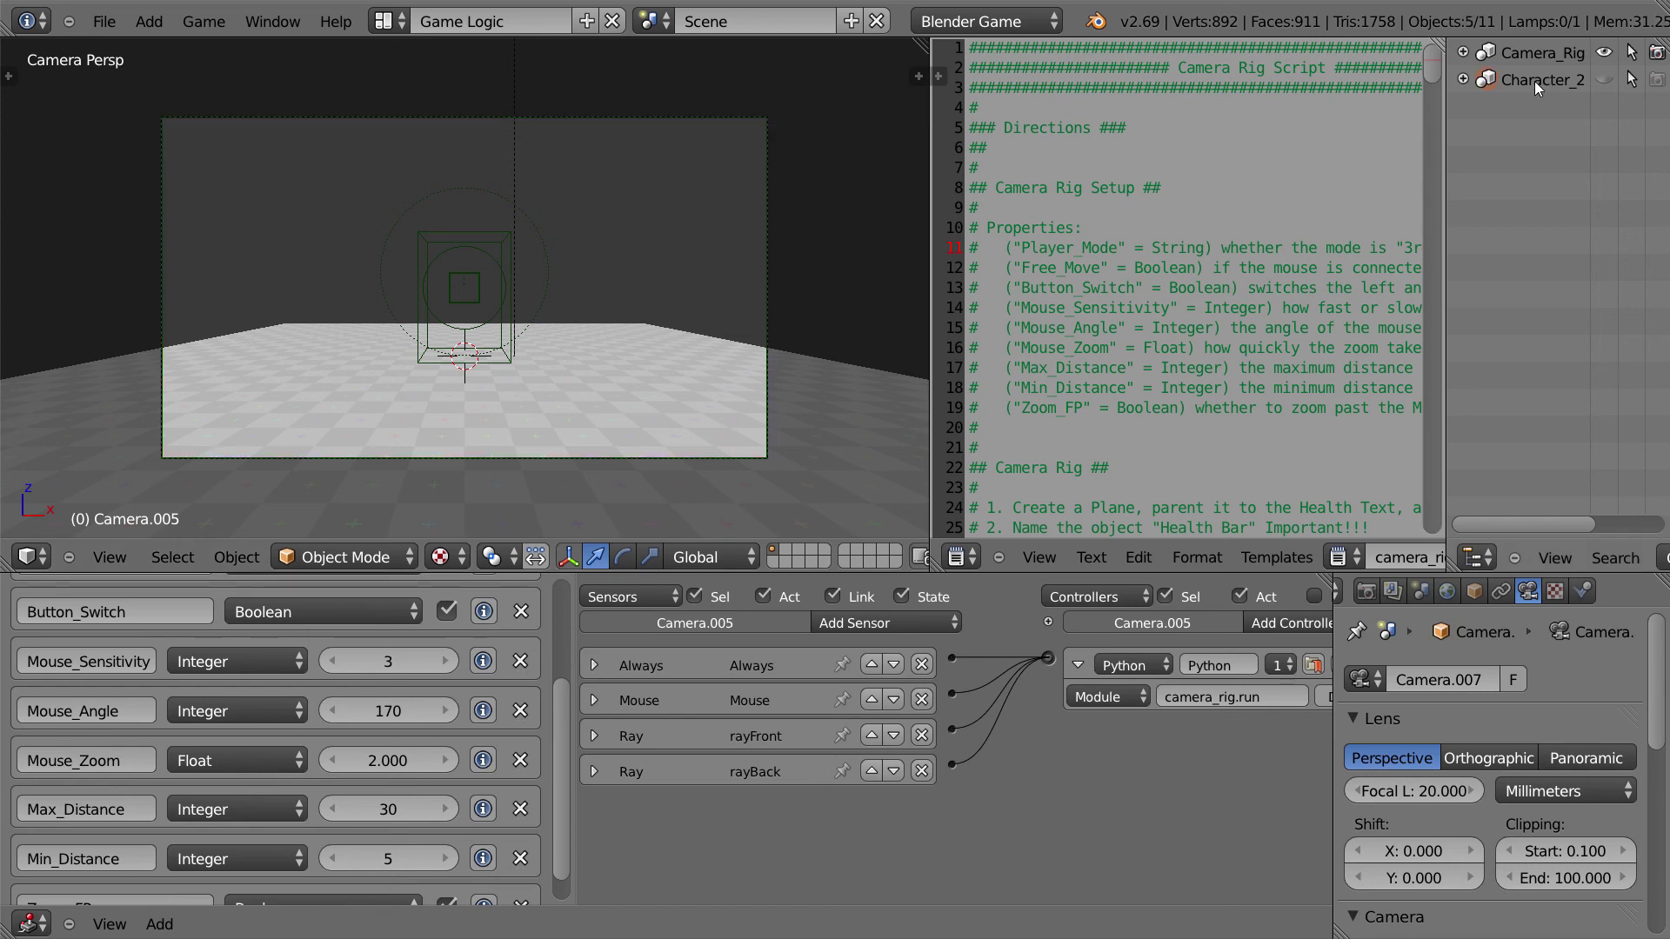
{"action": "left_click", "coordinate": [1605, 81]}
{"action": "left_click", "coordinate": [1657, 80]}
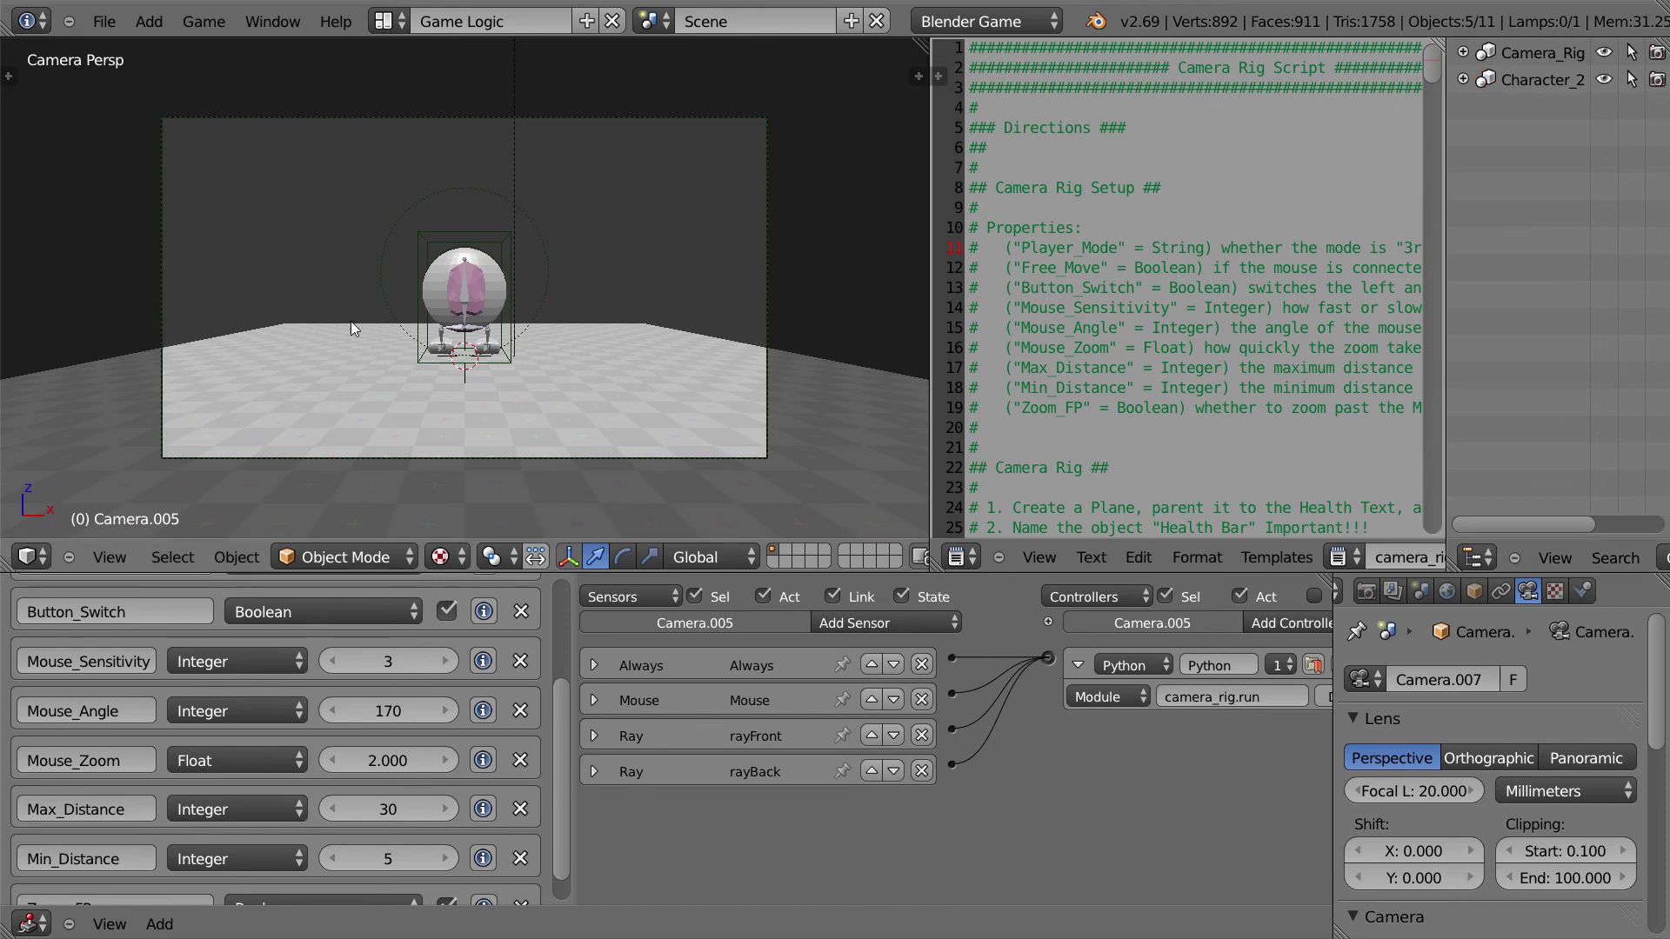
Step: Examine the character model up close, checking the jet pack, a foot and the armature from several angles
{"action": "middle_click_drag", "start_coordinate": [374, 312], "coordinate": [689, 387]}
{"action": "right_click", "coordinate": [582, 236]}
{"action": "middle_click_drag", "start_coordinate": [446, 299], "coordinate": [567, 312]}
{"action": "scroll", "coordinate": [566, 312], "scroll_direction": "up", "scroll_amount": 2}
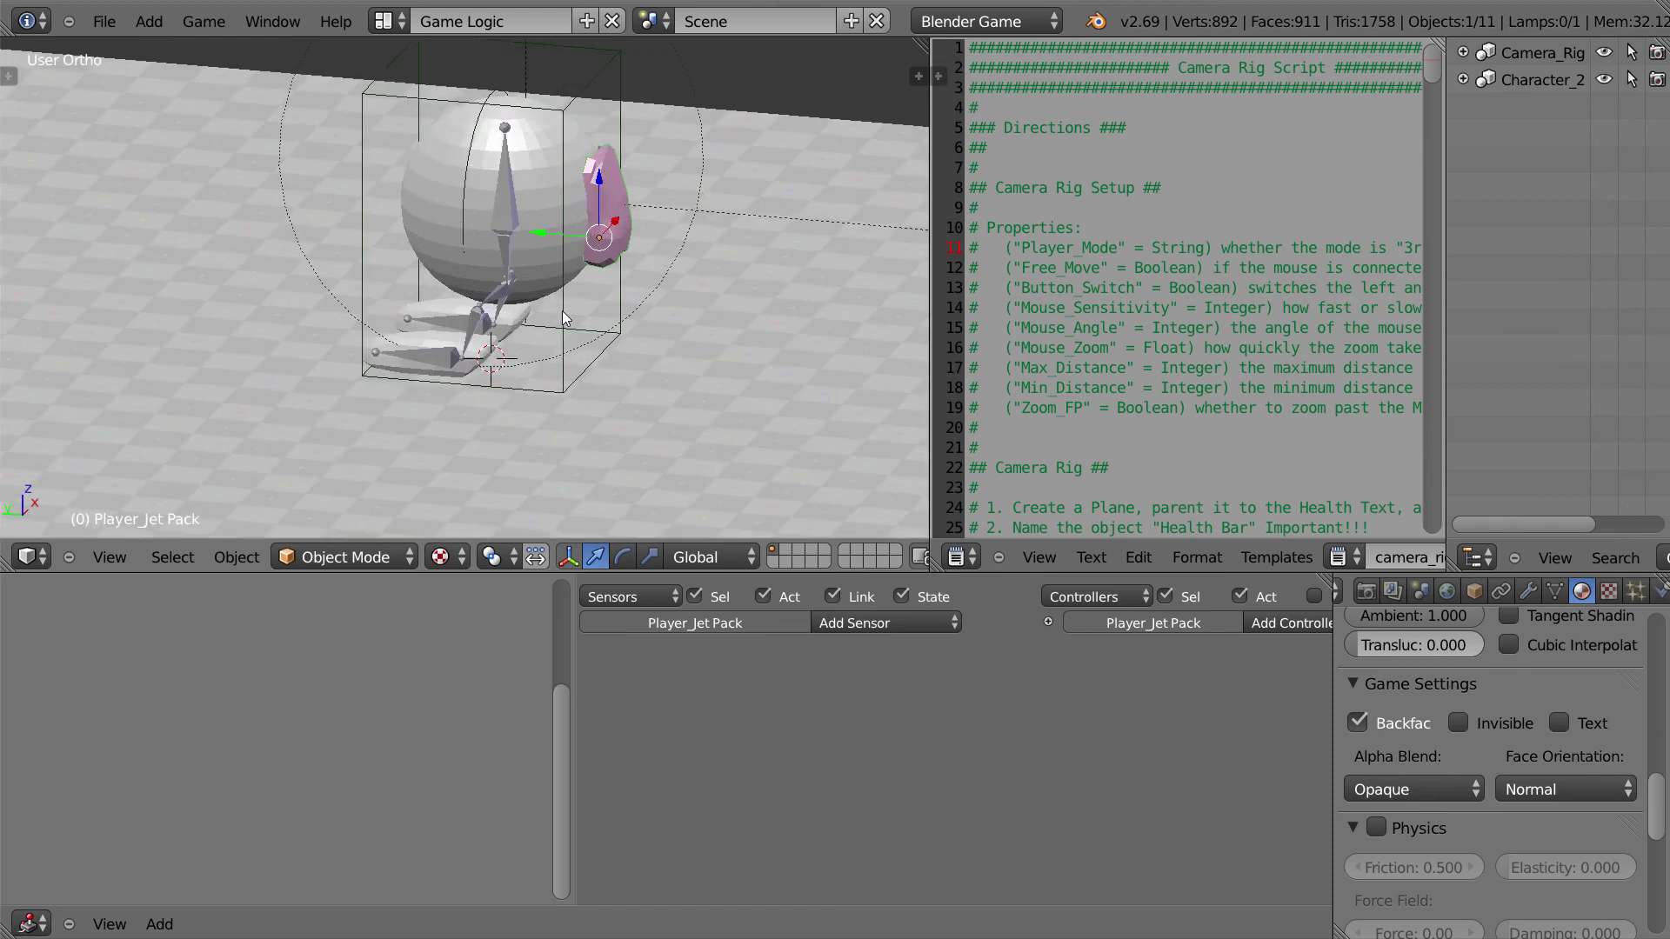
{"action": "scroll", "coordinate": [561, 308], "scroll_direction": "up", "scroll_amount": 2}
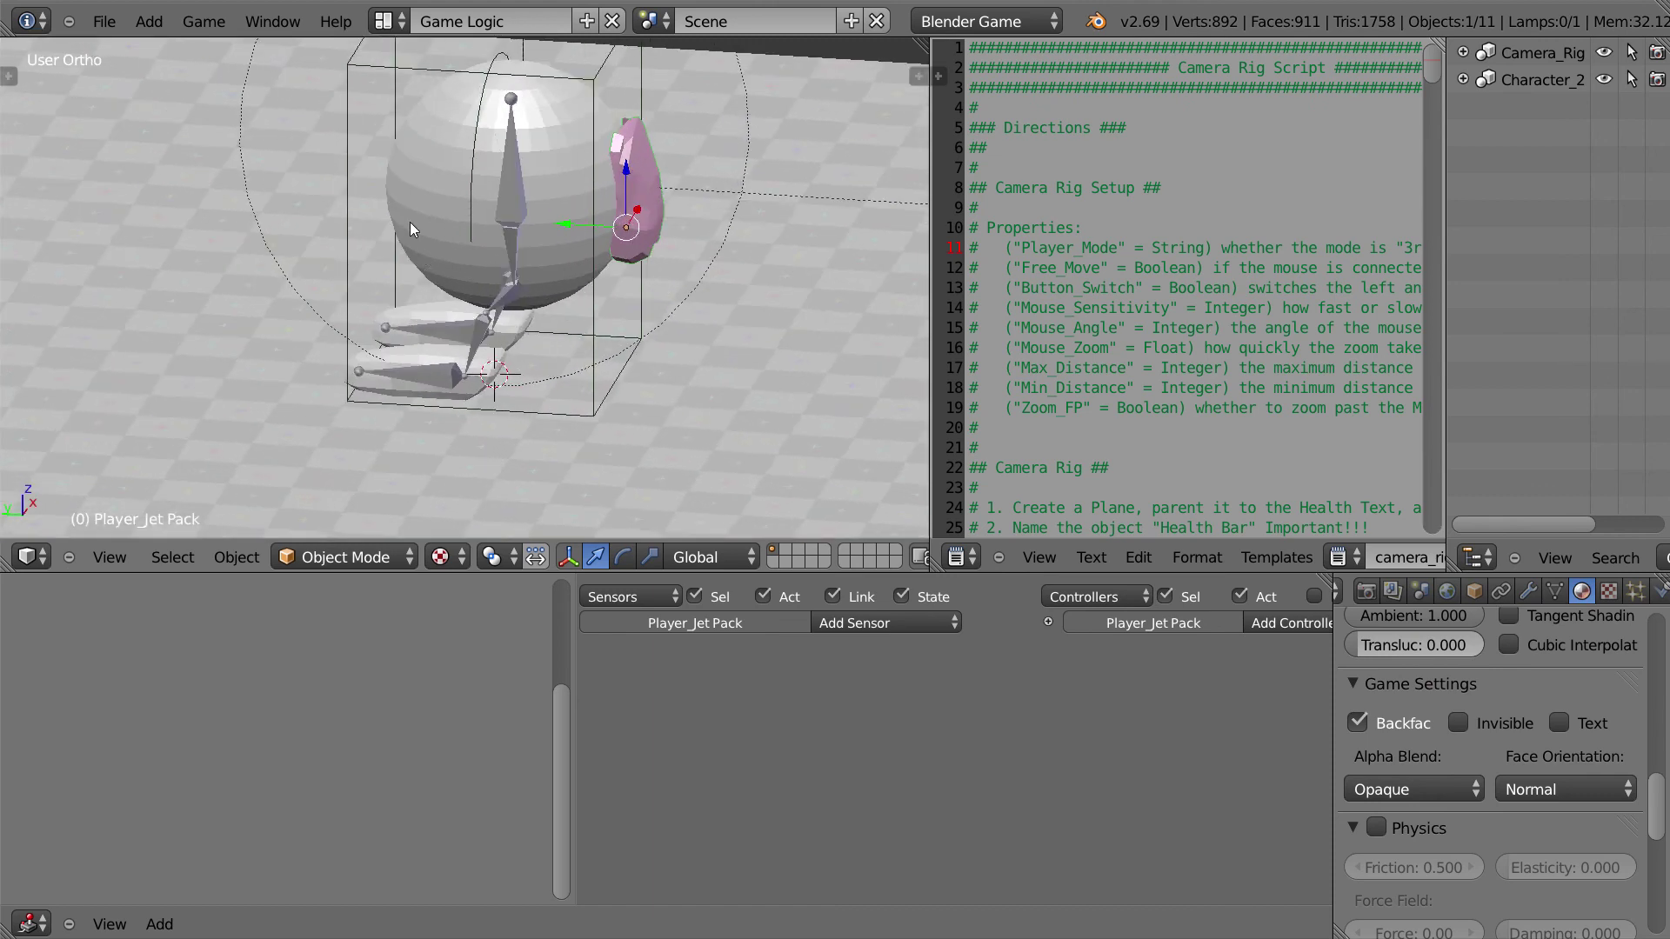
{"action": "right_click", "coordinate": [437, 353]}
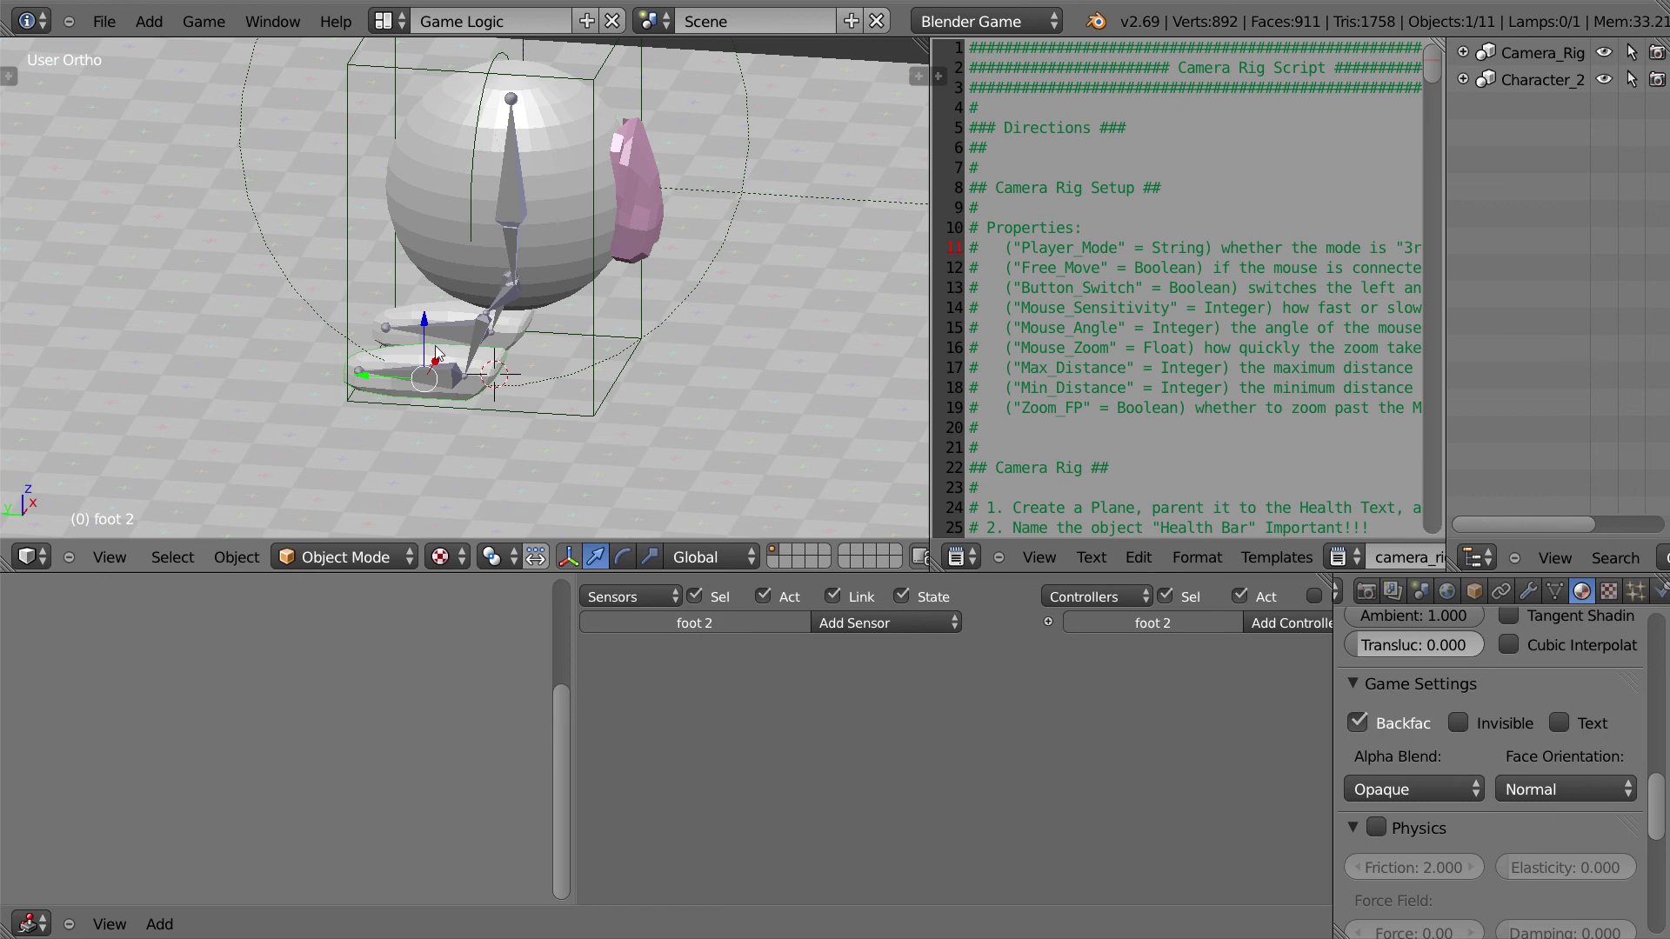
{"action": "right_click", "coordinate": [481, 328]}
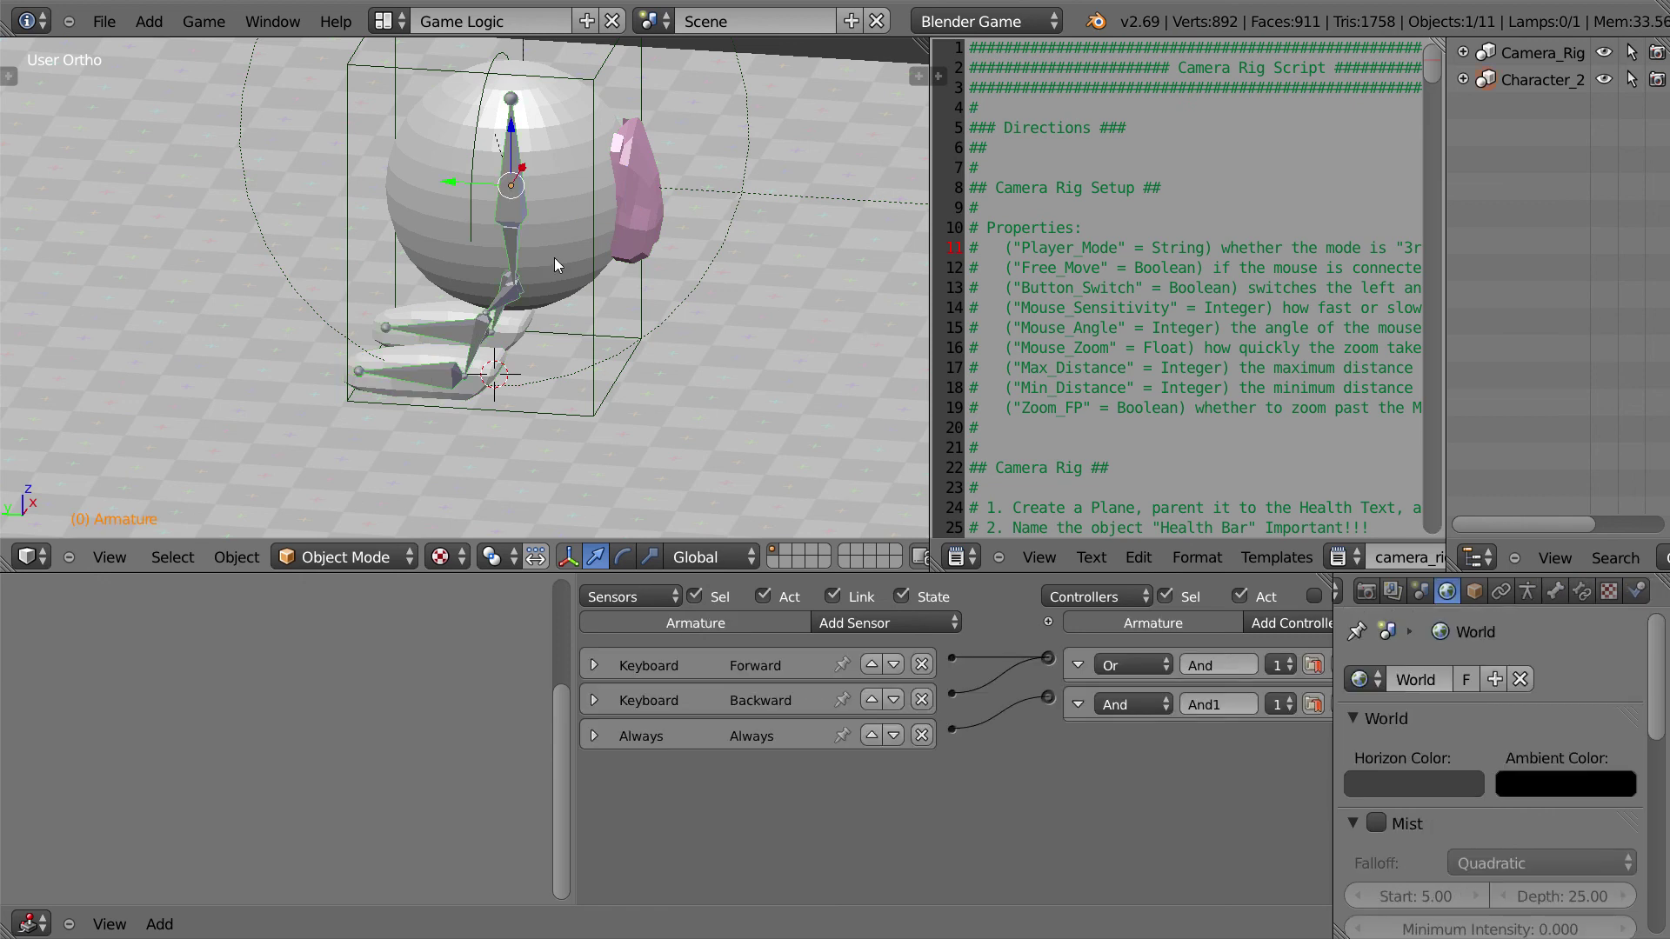
{"action": "middle_click_drag", "start_coordinate": [500, 322], "coordinate": [561, 400]}
{"action": "scroll", "coordinate": [561, 398], "scroll_direction": "up", "scroll_amount": 1}
{"action": "scroll", "coordinate": [560, 396], "scroll_direction": "down", "scroll_amount": 2}
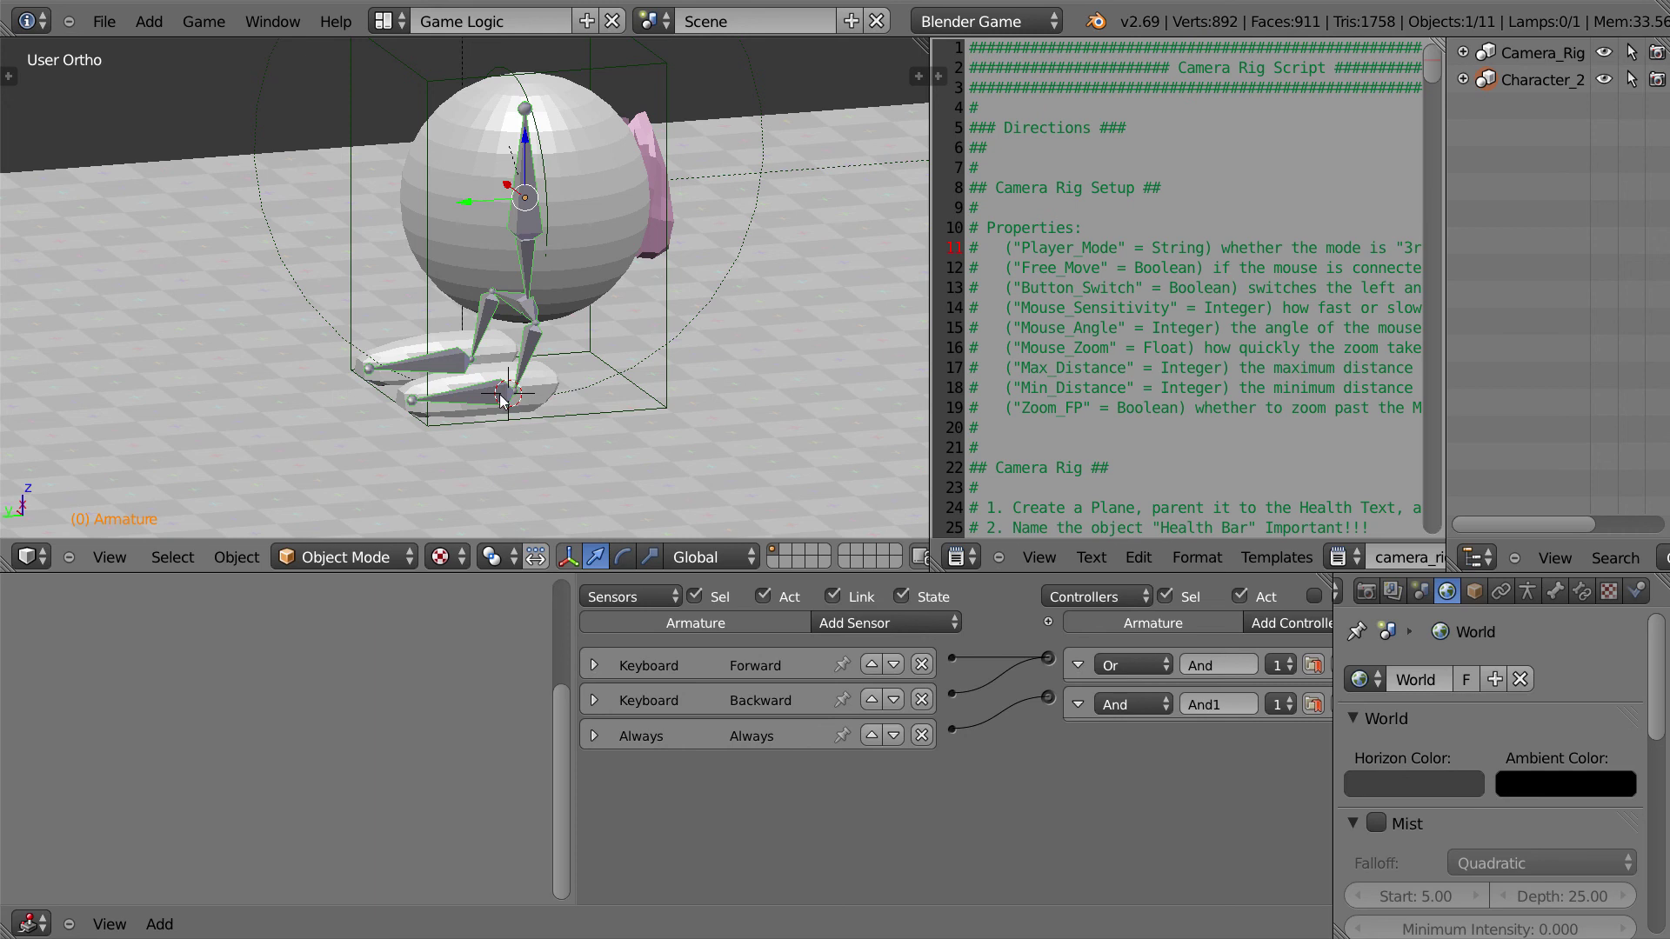
{"action": "scroll", "coordinate": [479, 416], "scroll_direction": "down", "scroll_amount": 1}
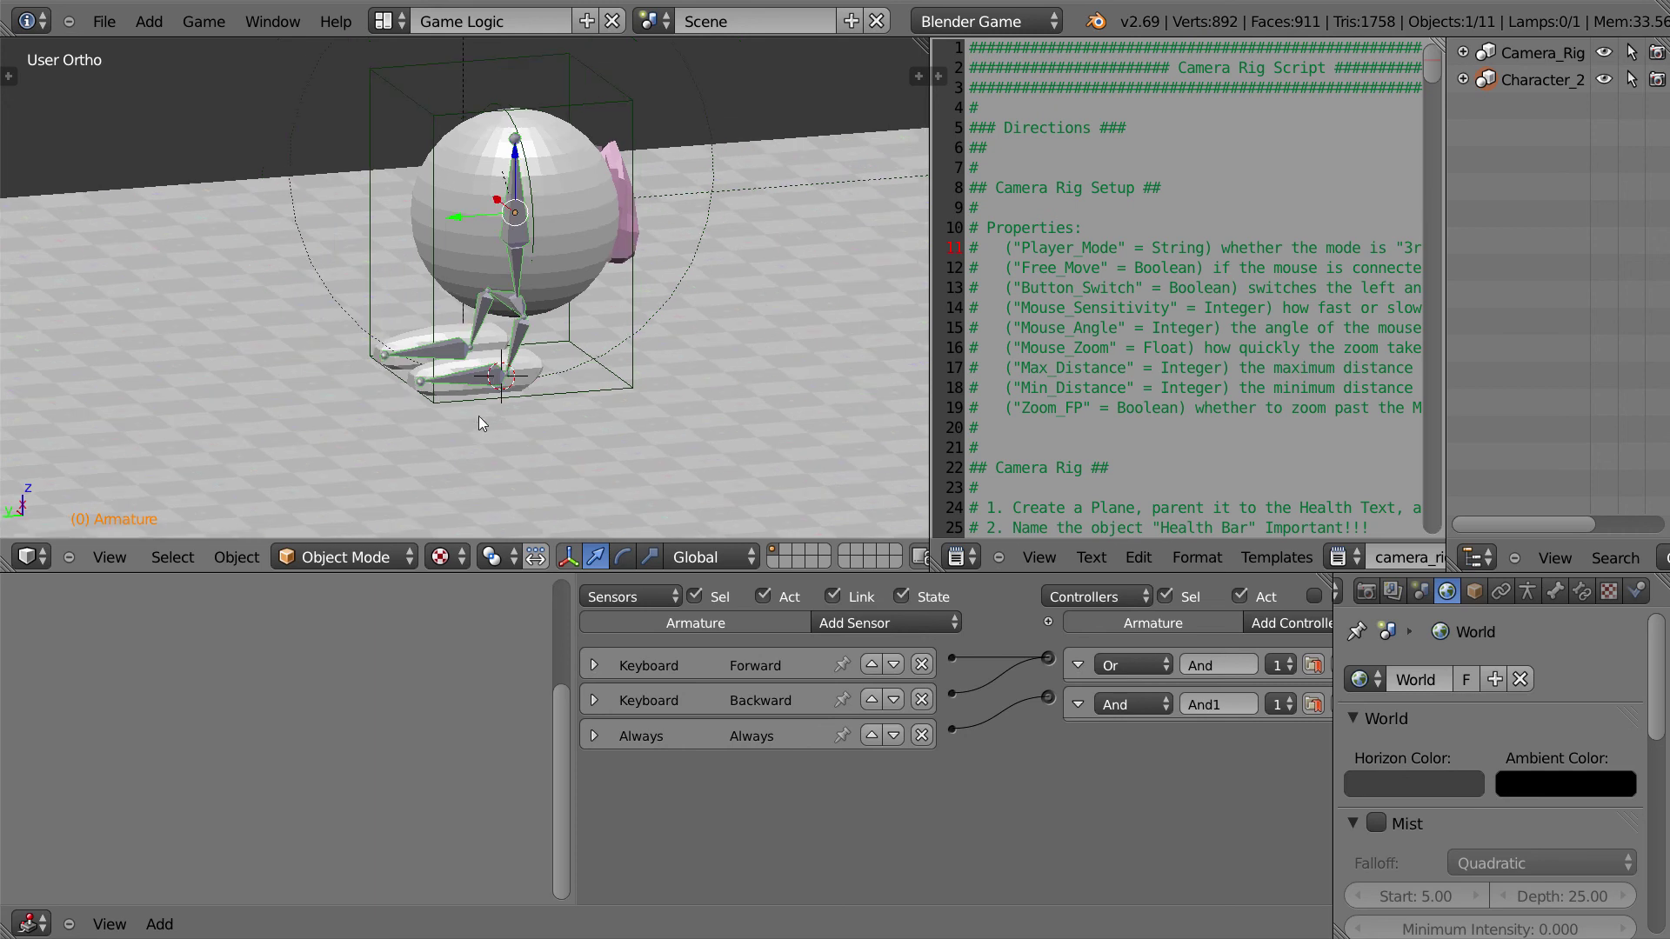
Step: Inspect the logic of the player box and the armature, including the Forward keyboard sensor and the Walking and Standing Still actions
{"action": "right_click", "coordinate": [636, 306]}
{"action": "left_click", "coordinate": [670, 357]}
{"action": "right_click", "coordinate": [670, 357]}
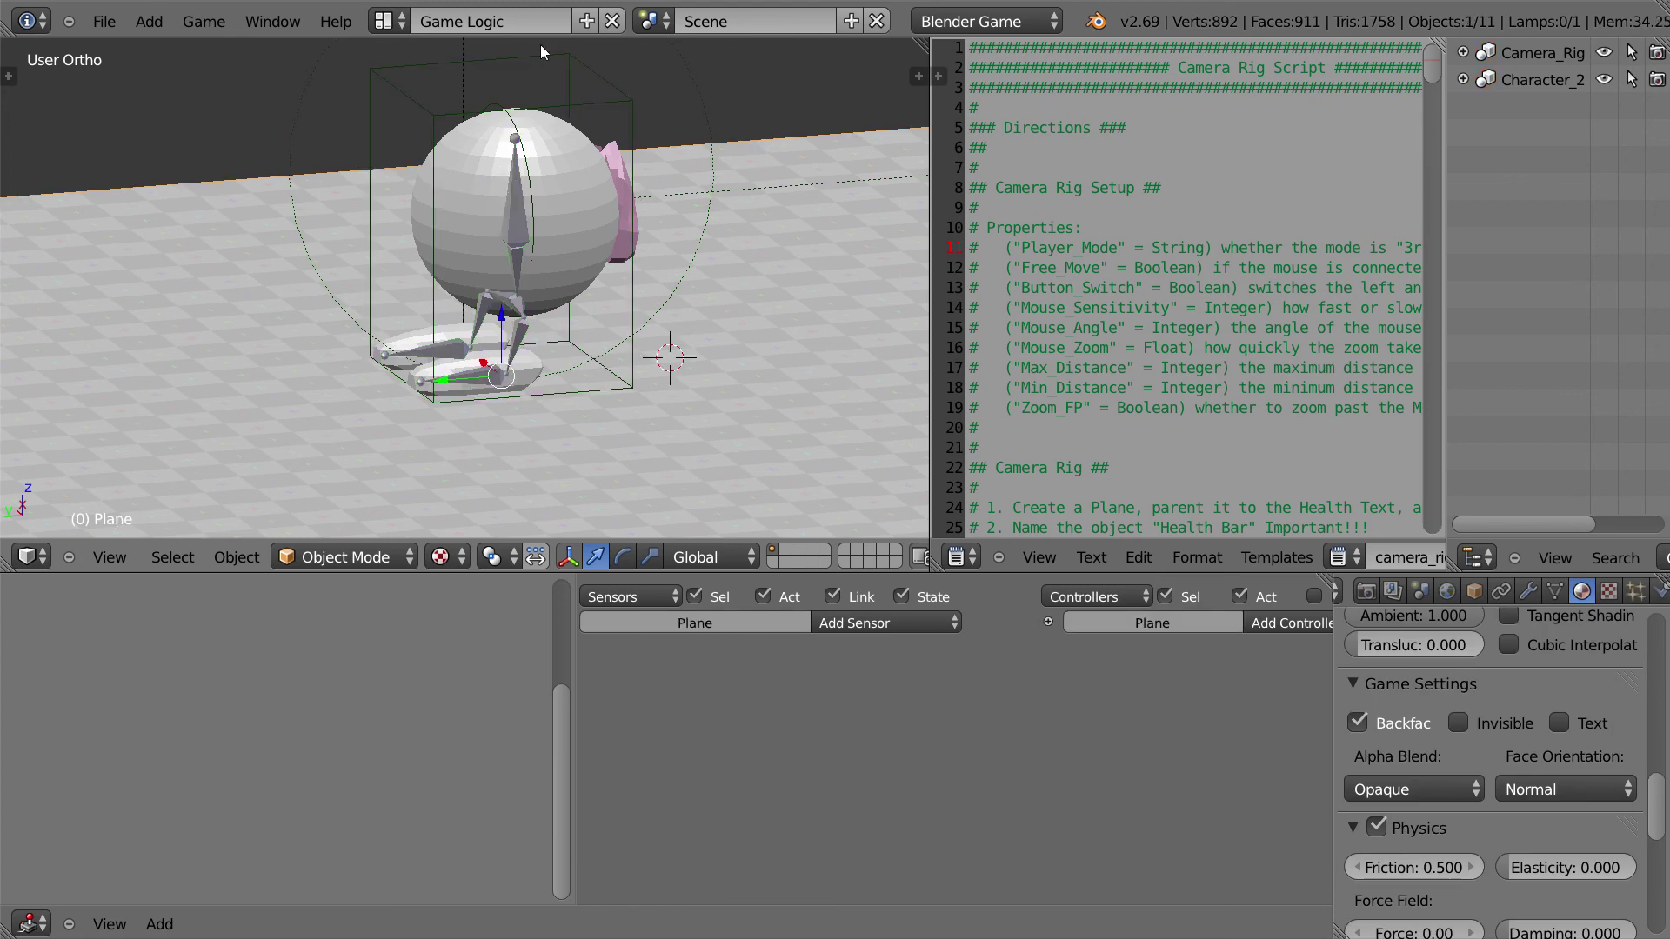
{"action": "right_click", "coordinate": [632, 214]}
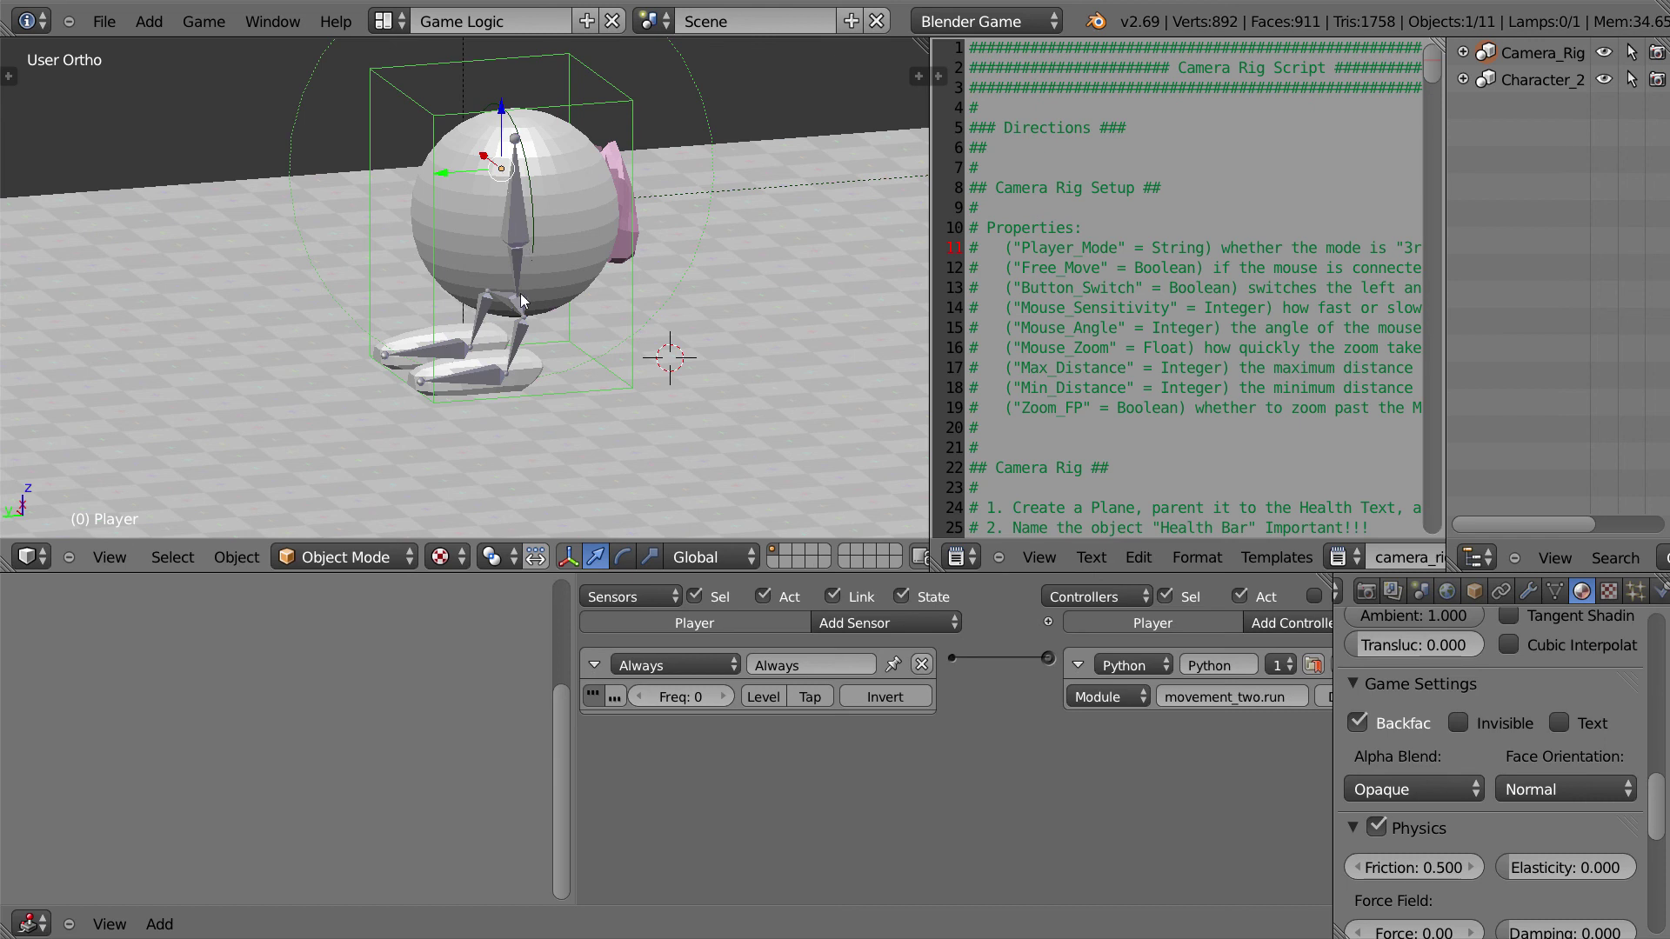
{"action": "right_click", "coordinate": [527, 344]}
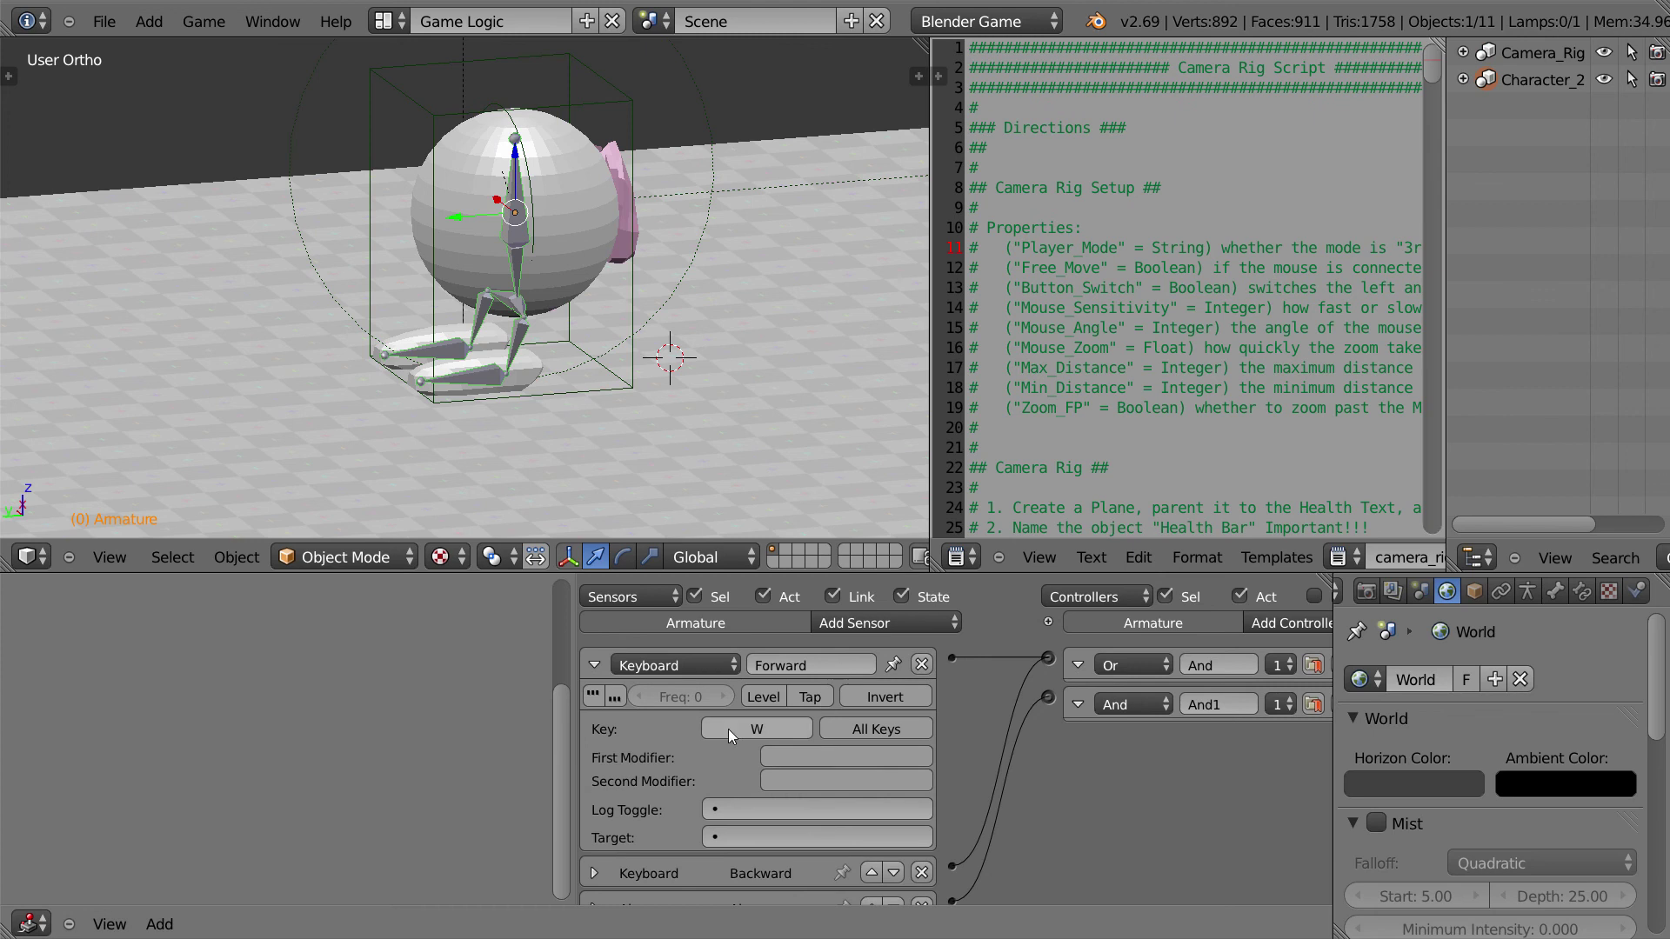
{"action": "left_click", "coordinate": [596, 667]}
{"action": "middle_click_drag", "start_coordinate": [1036, 832], "coordinate": [614, 831]}
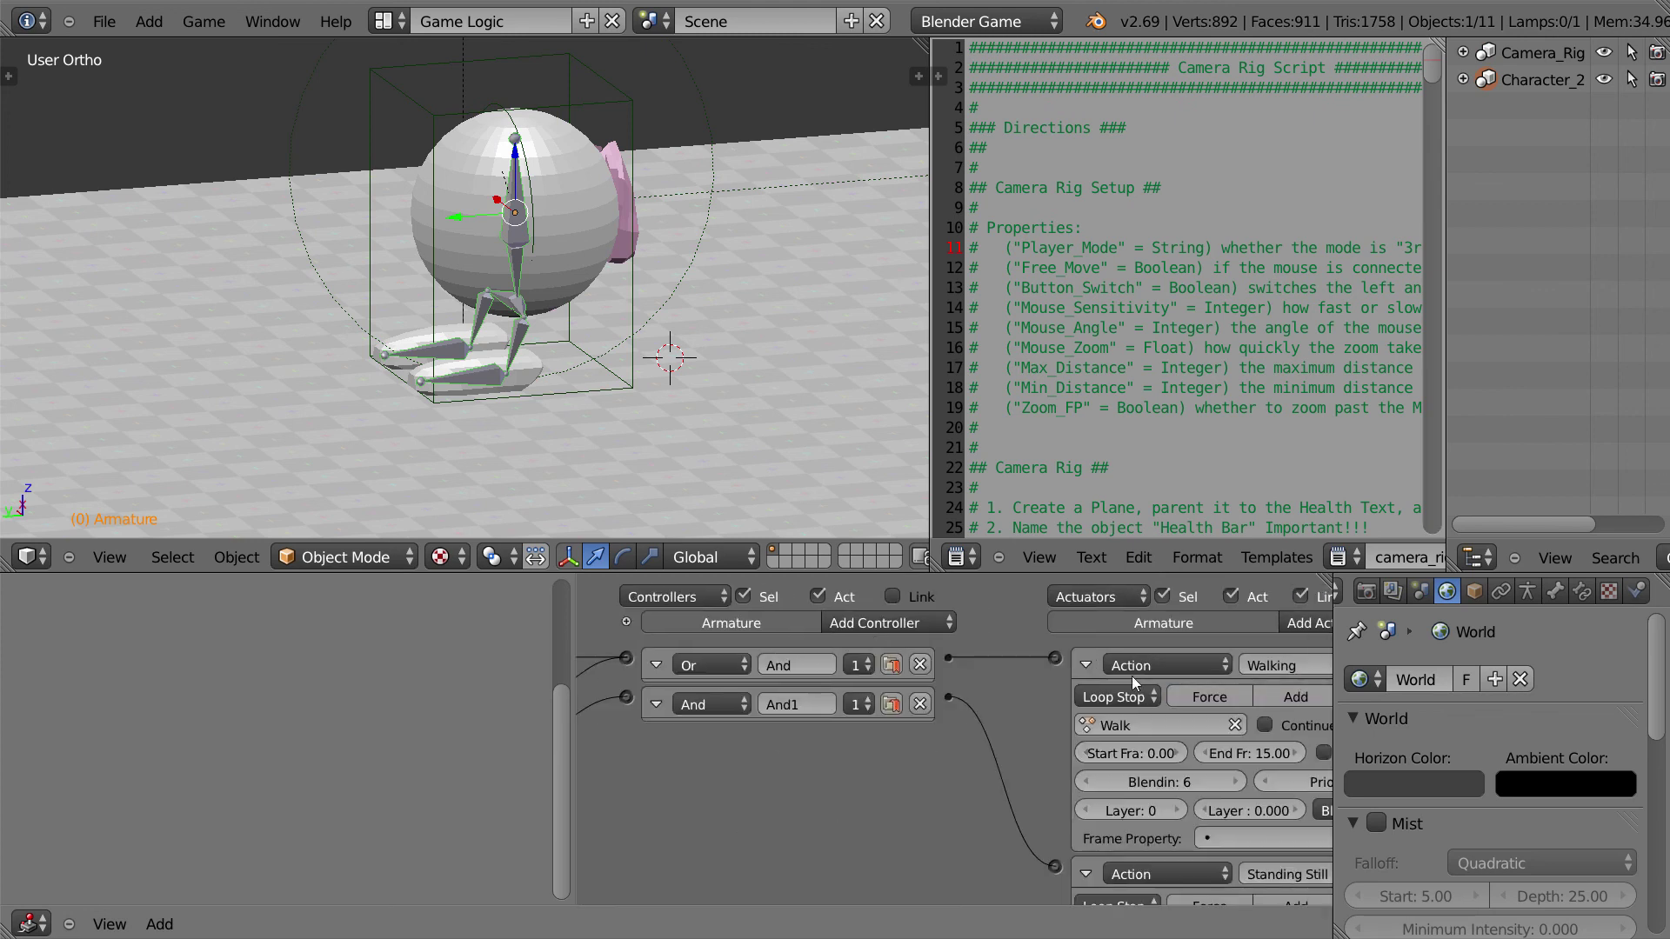
{"action": "scroll", "coordinate": [523, 346], "scroll_direction": "down", "scroll_amount": 1}
Step: Return to the camera view, disable the camera's Free_Move property, and check the character in a test run of the game
{"action": "right_click", "coordinate": [524, 346]}
{"action": "key", "text": "KP_0"}
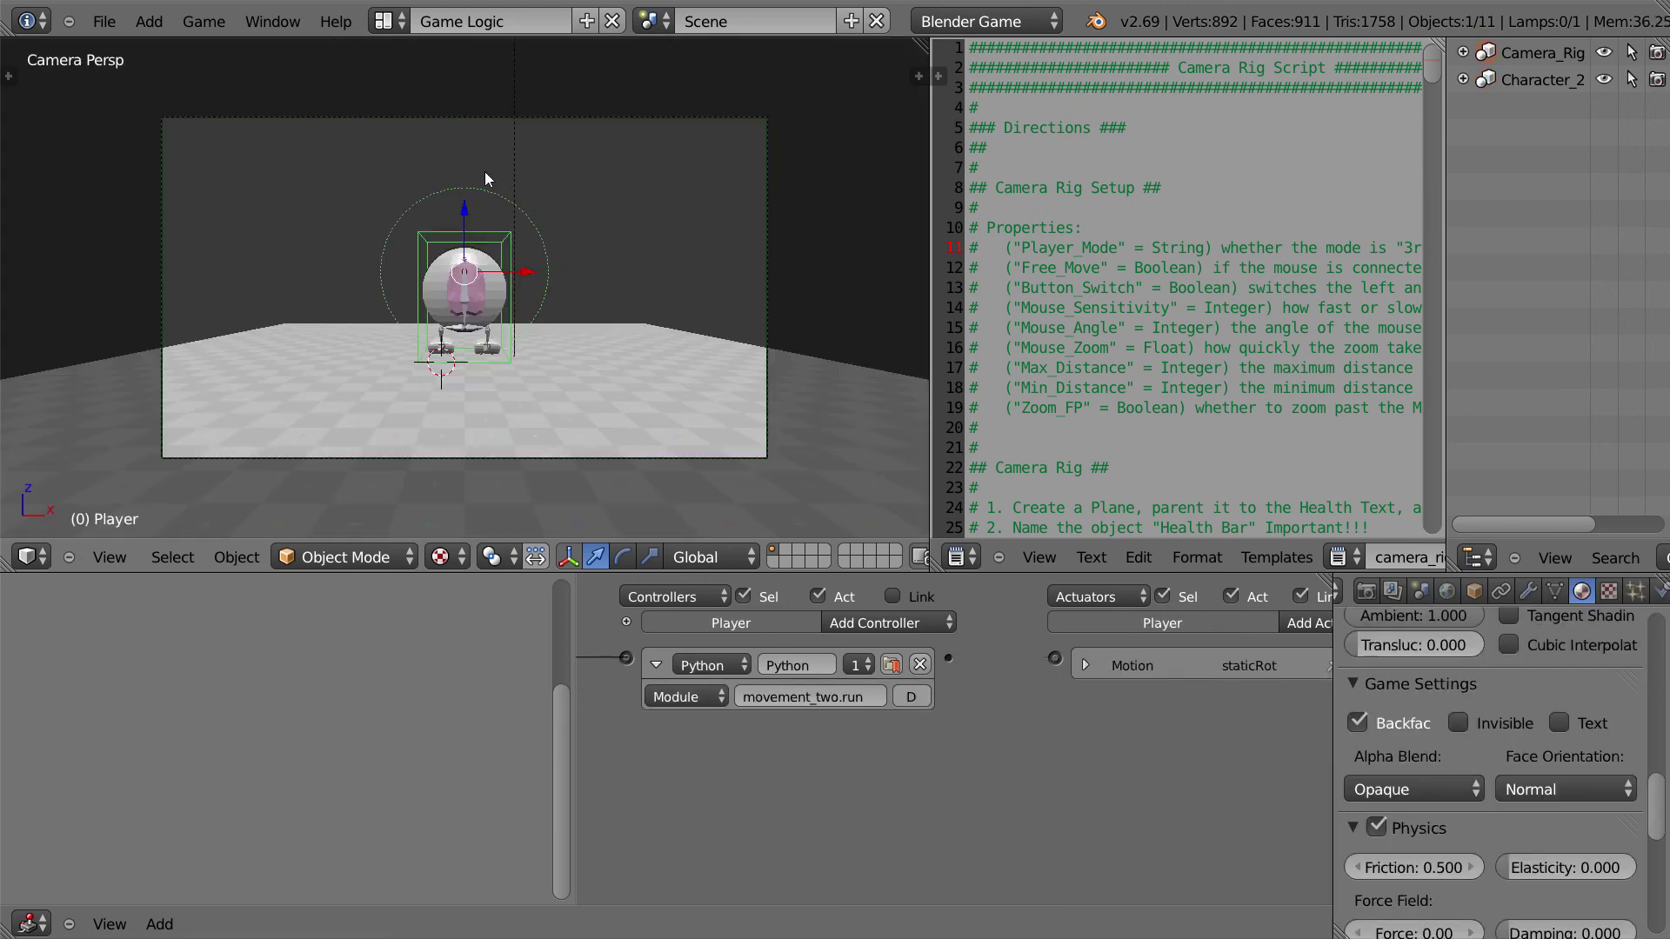
{"action": "right_click", "coordinate": [606, 117]}
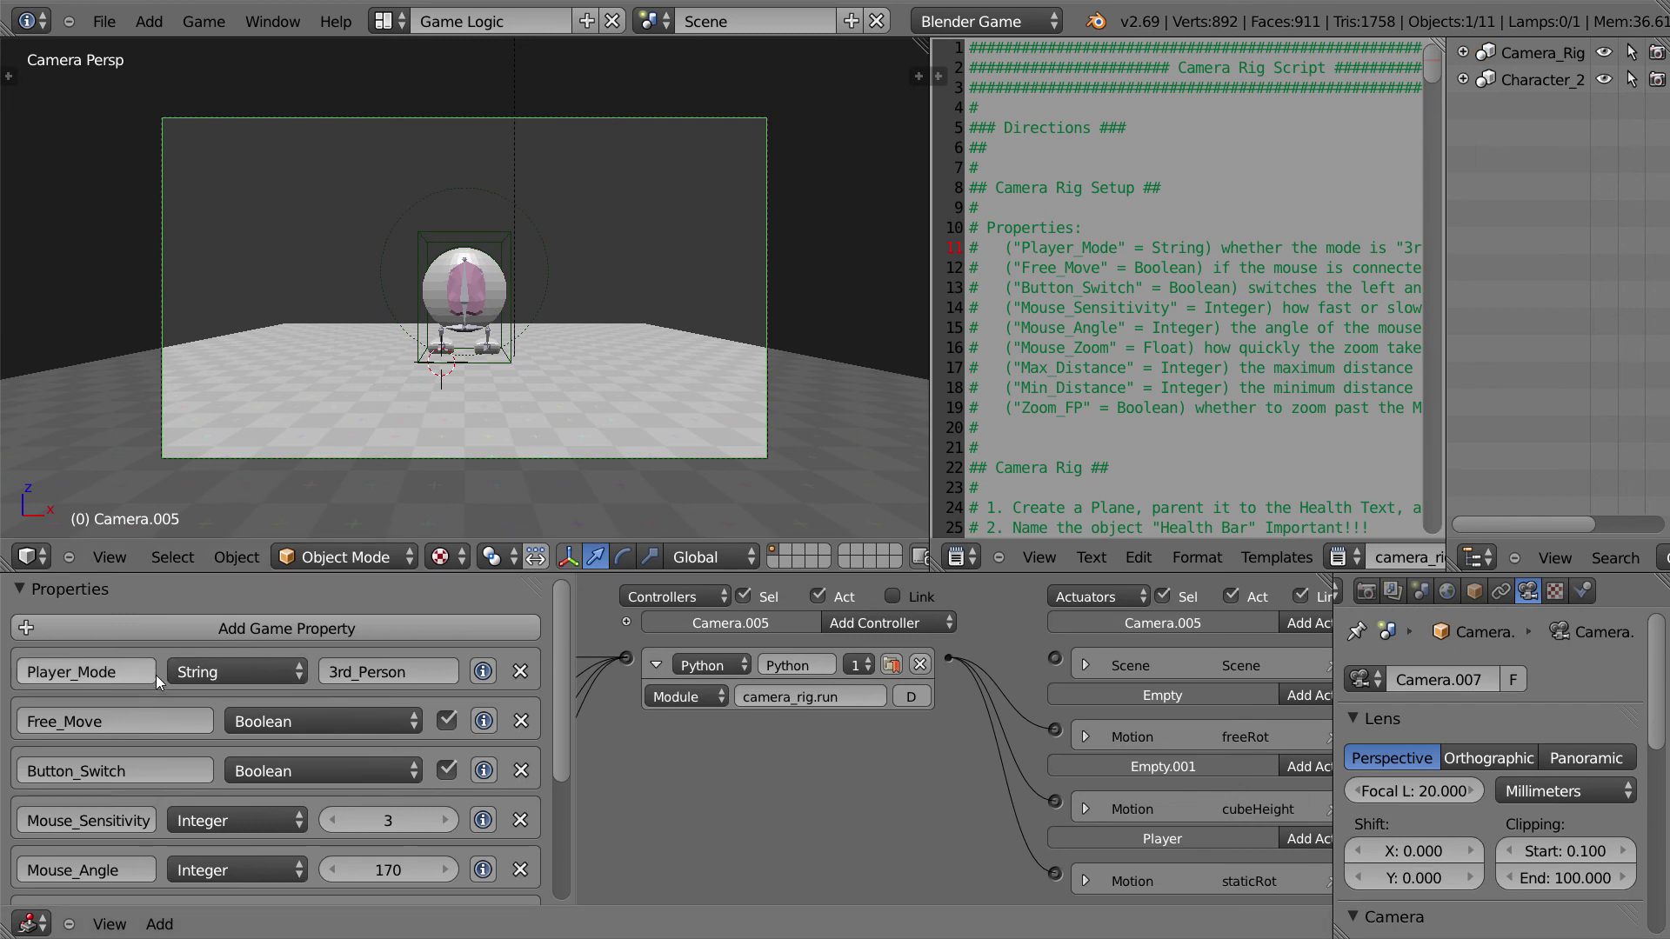
{"action": "left_click", "coordinate": [447, 721]}
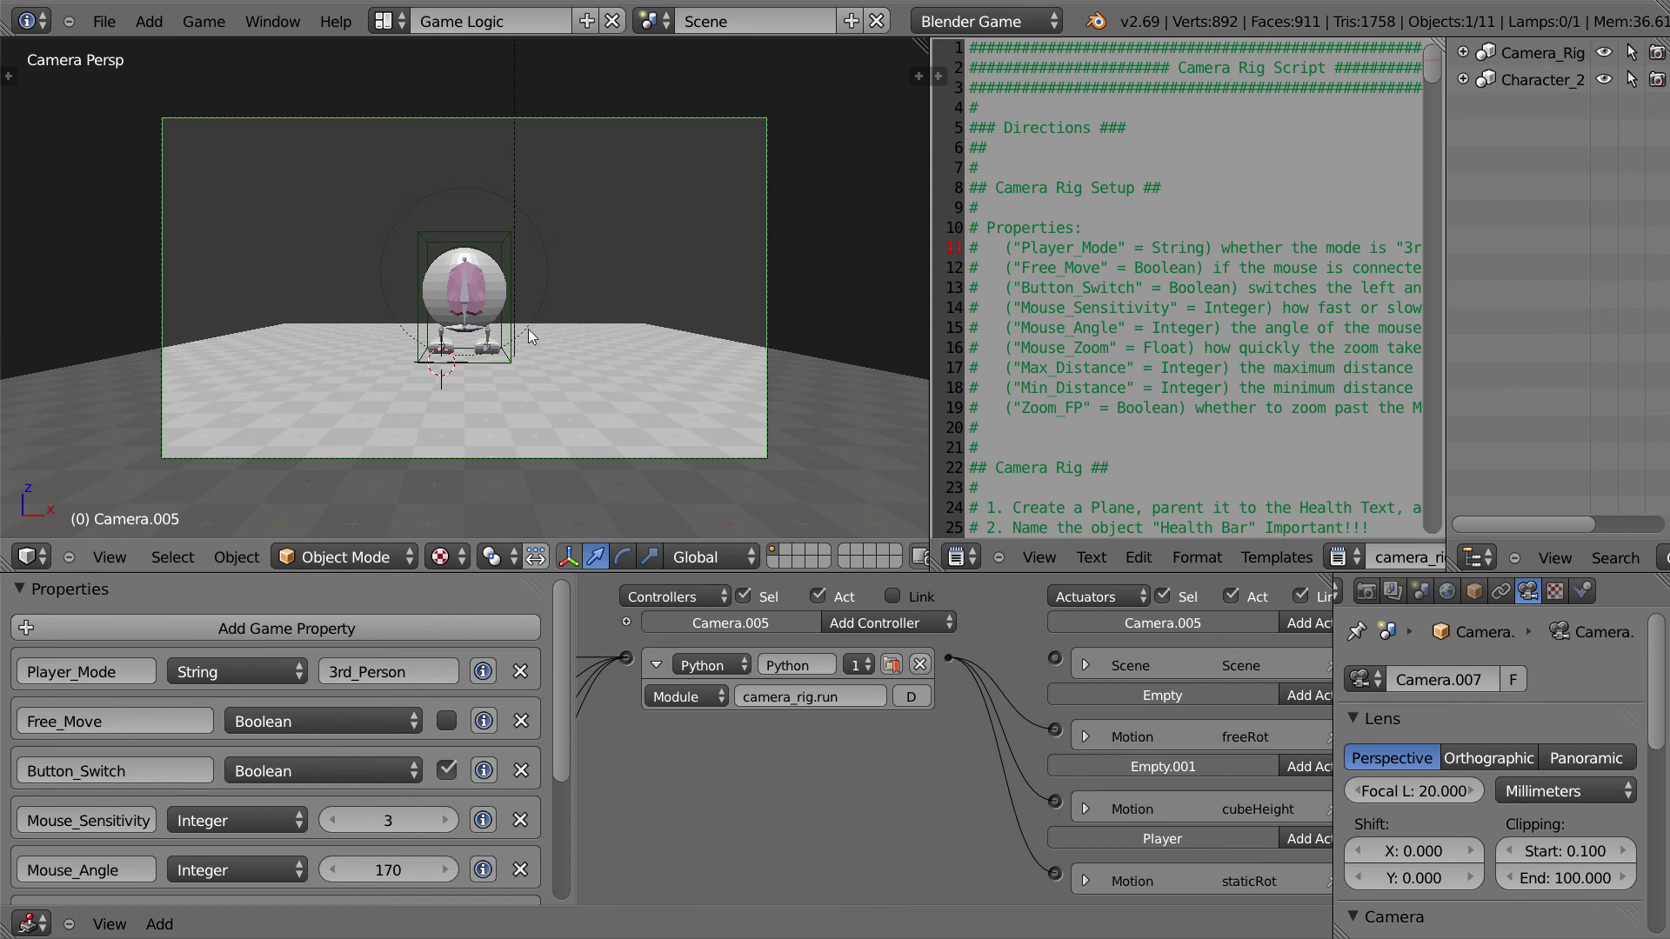
{"action": "key", "text": "p"}
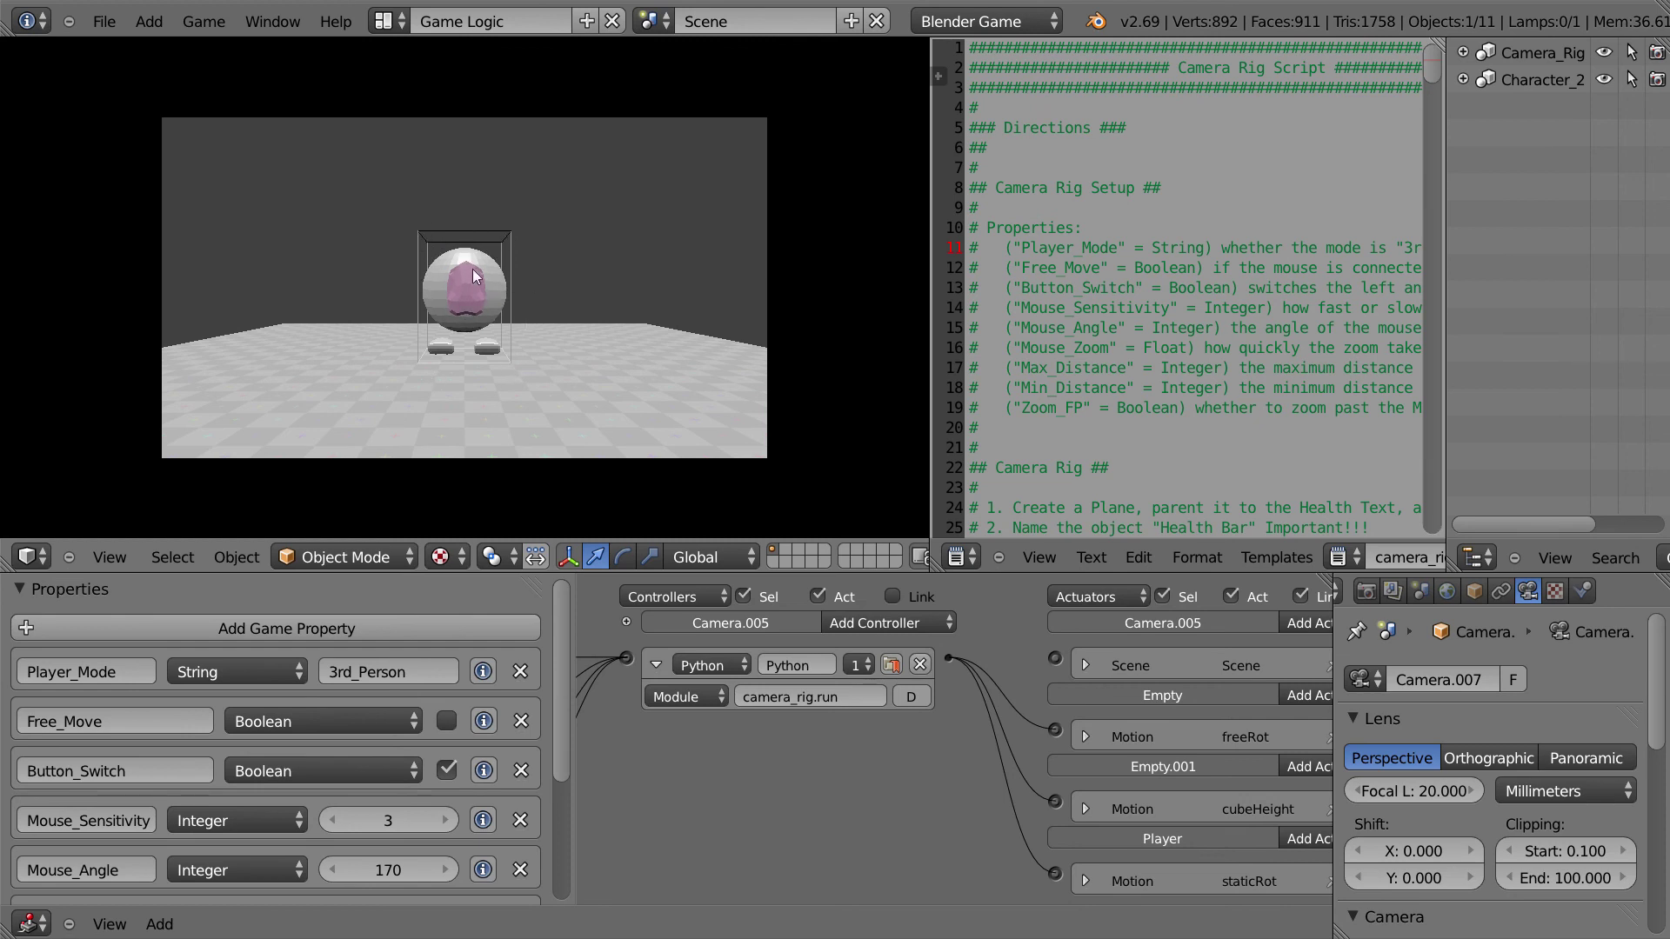
{"action": "key", "text": "Escape"}
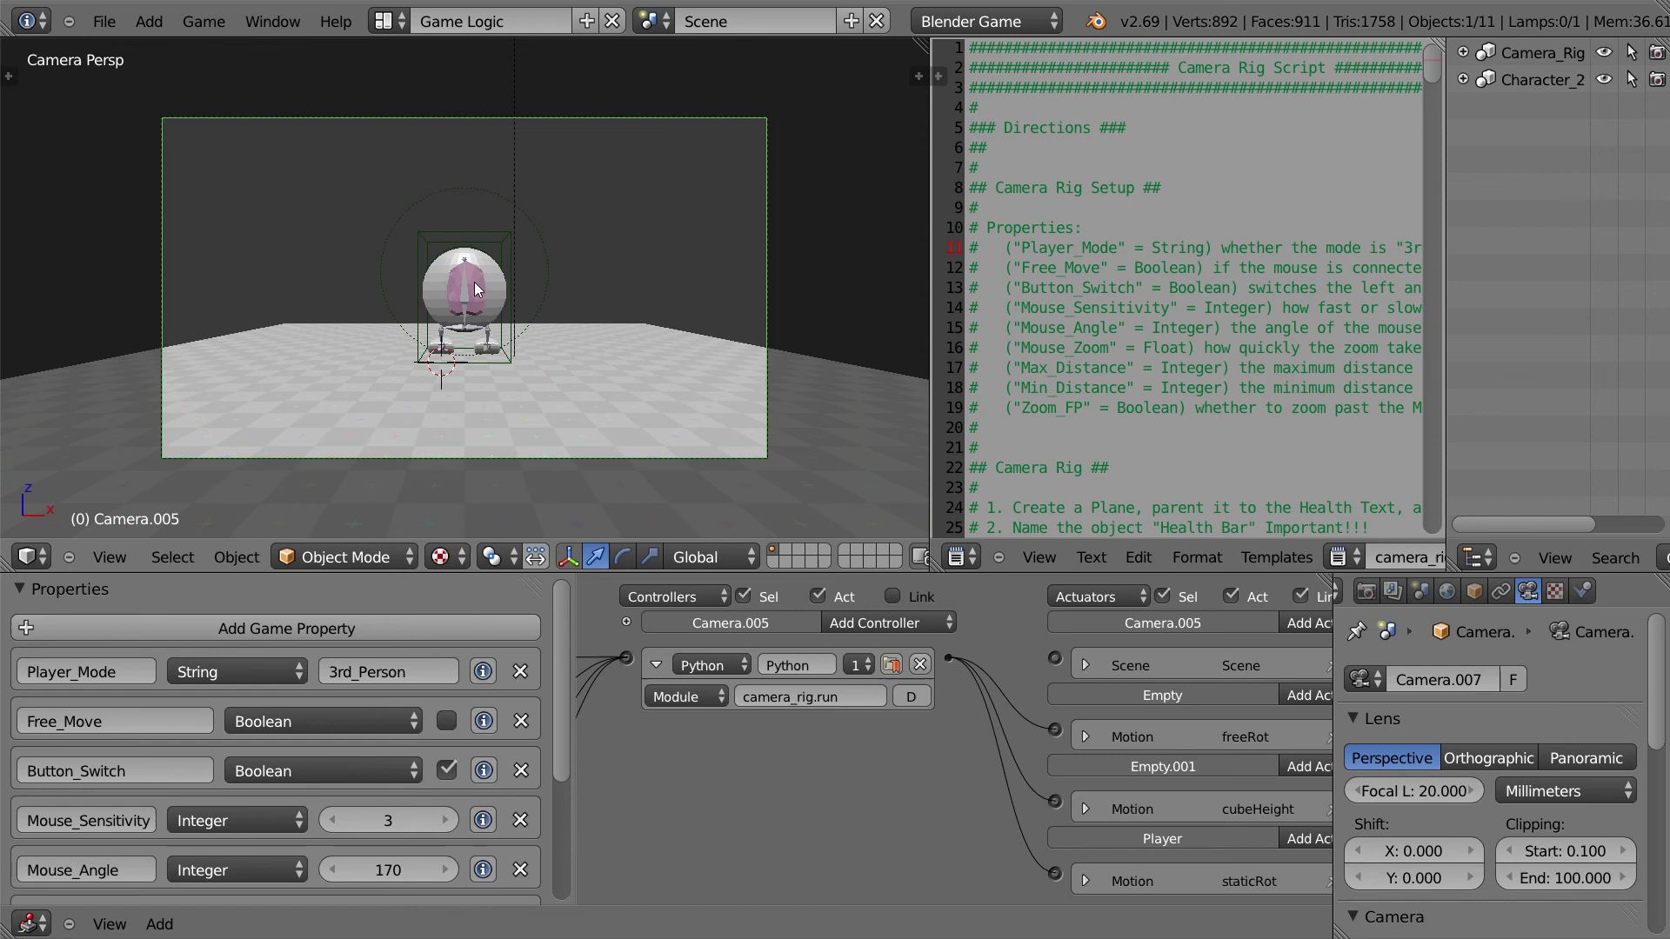
Step: Make the player box's material Invisible in its game settings
{"action": "right_click", "coordinate": [496, 236]}
{"action": "scroll", "coordinate": [1552, 692], "scroll_direction": "up", "scroll_amount": 2}
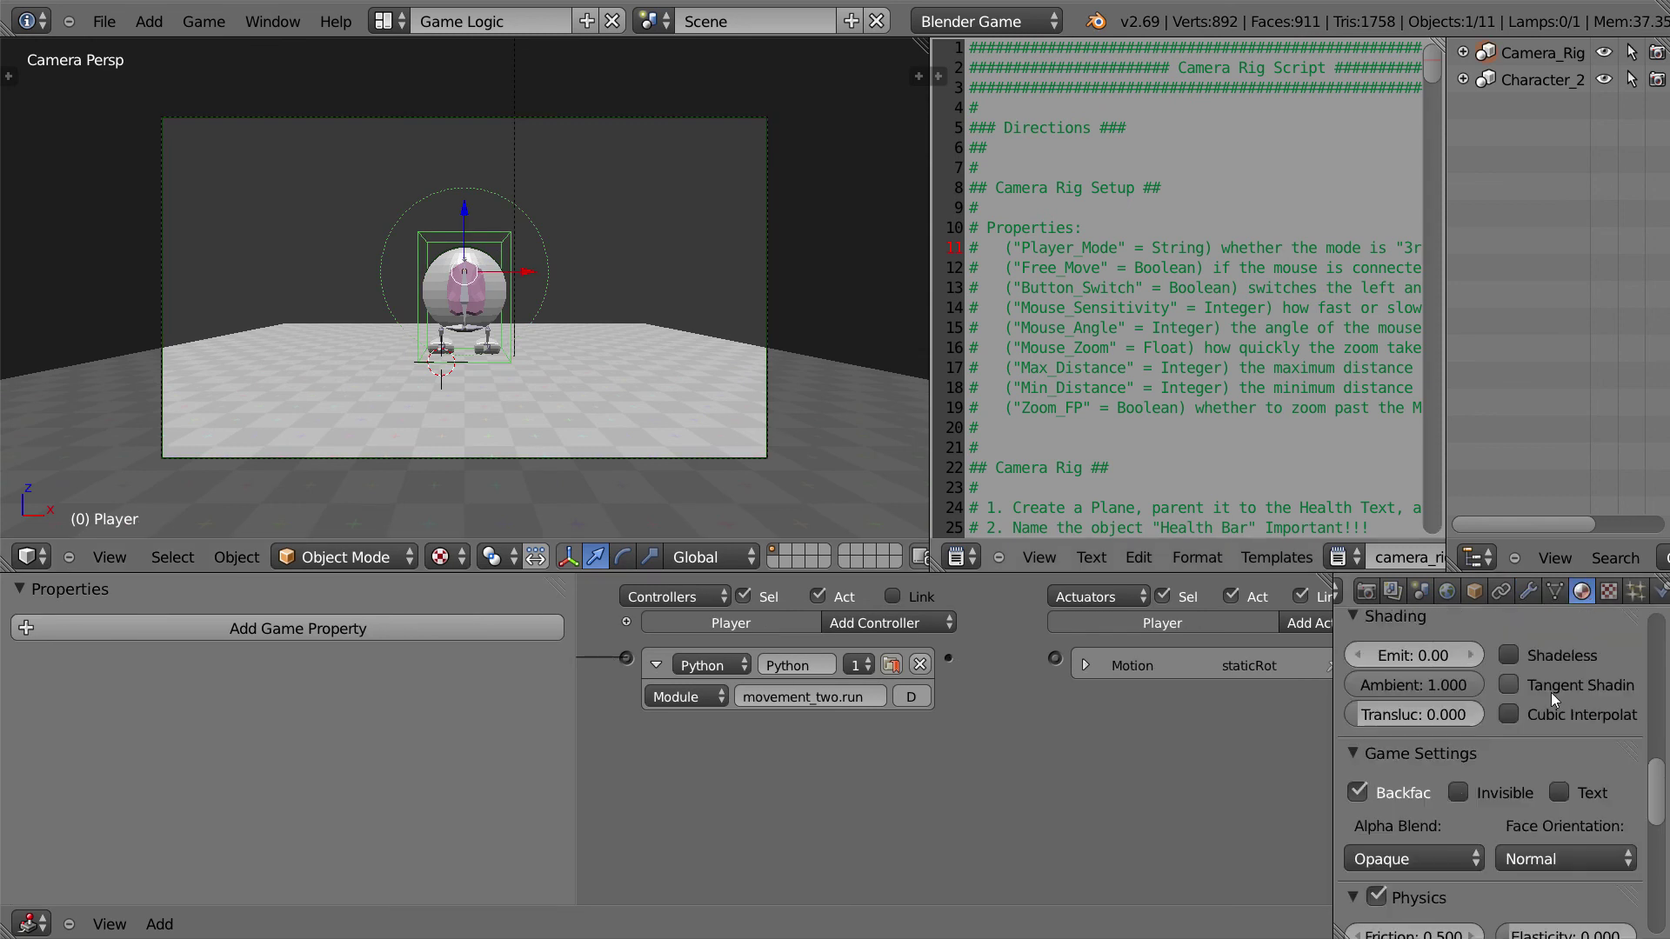
{"action": "scroll", "coordinate": [1552, 692], "scroll_direction": "up", "scroll_amount": 6}
{"action": "scroll", "coordinate": [1552, 625], "scroll_direction": "up", "scroll_amount": 1}
{"action": "scroll", "coordinate": [1552, 625], "scroll_direction": "down", "scroll_amount": 5}
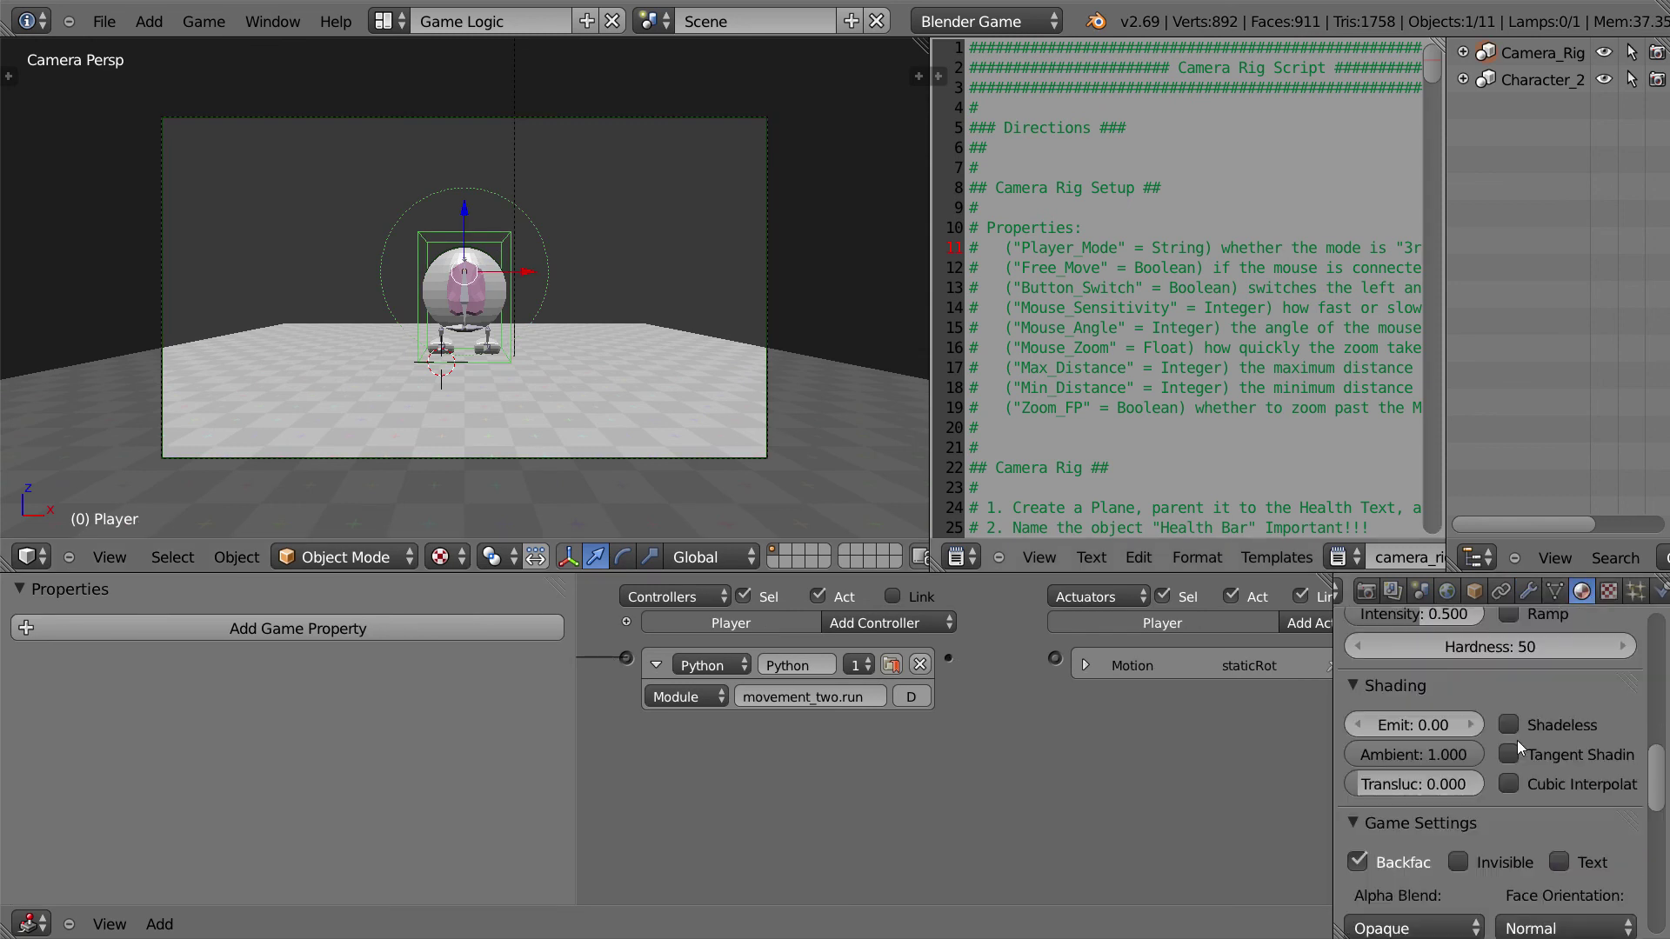
{"action": "left_click", "coordinate": [1500, 865]}
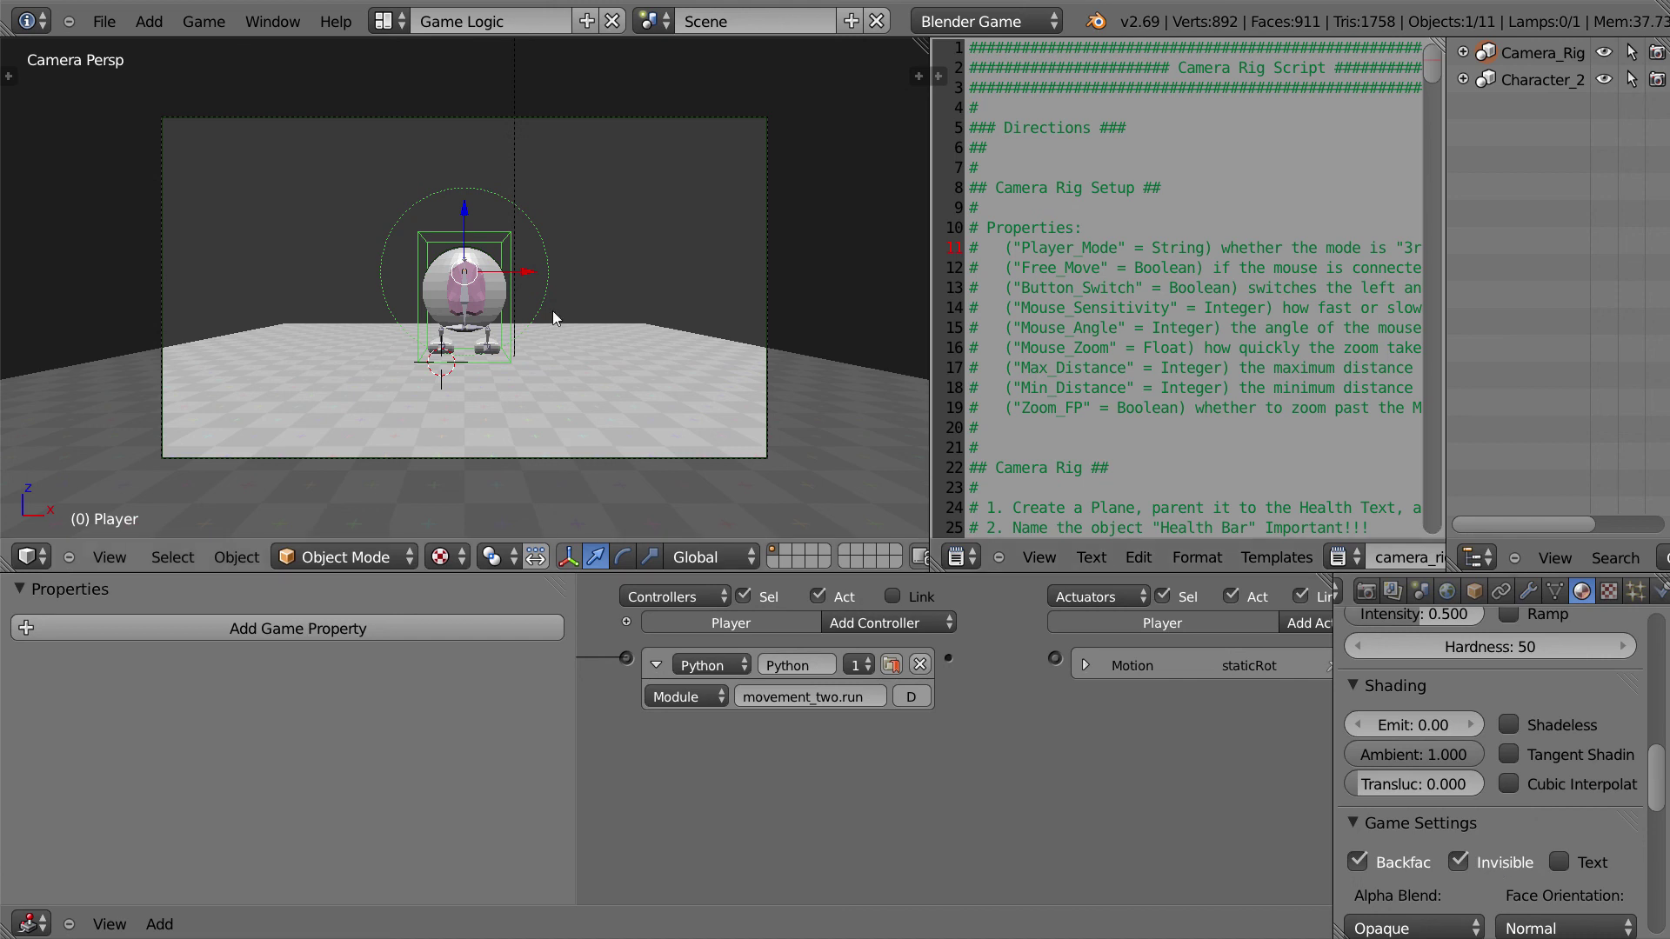
Step: Run the game and test walking forward, rotating the camera around the character, and zooming out and into first person
{"action": "key", "text": "p"}
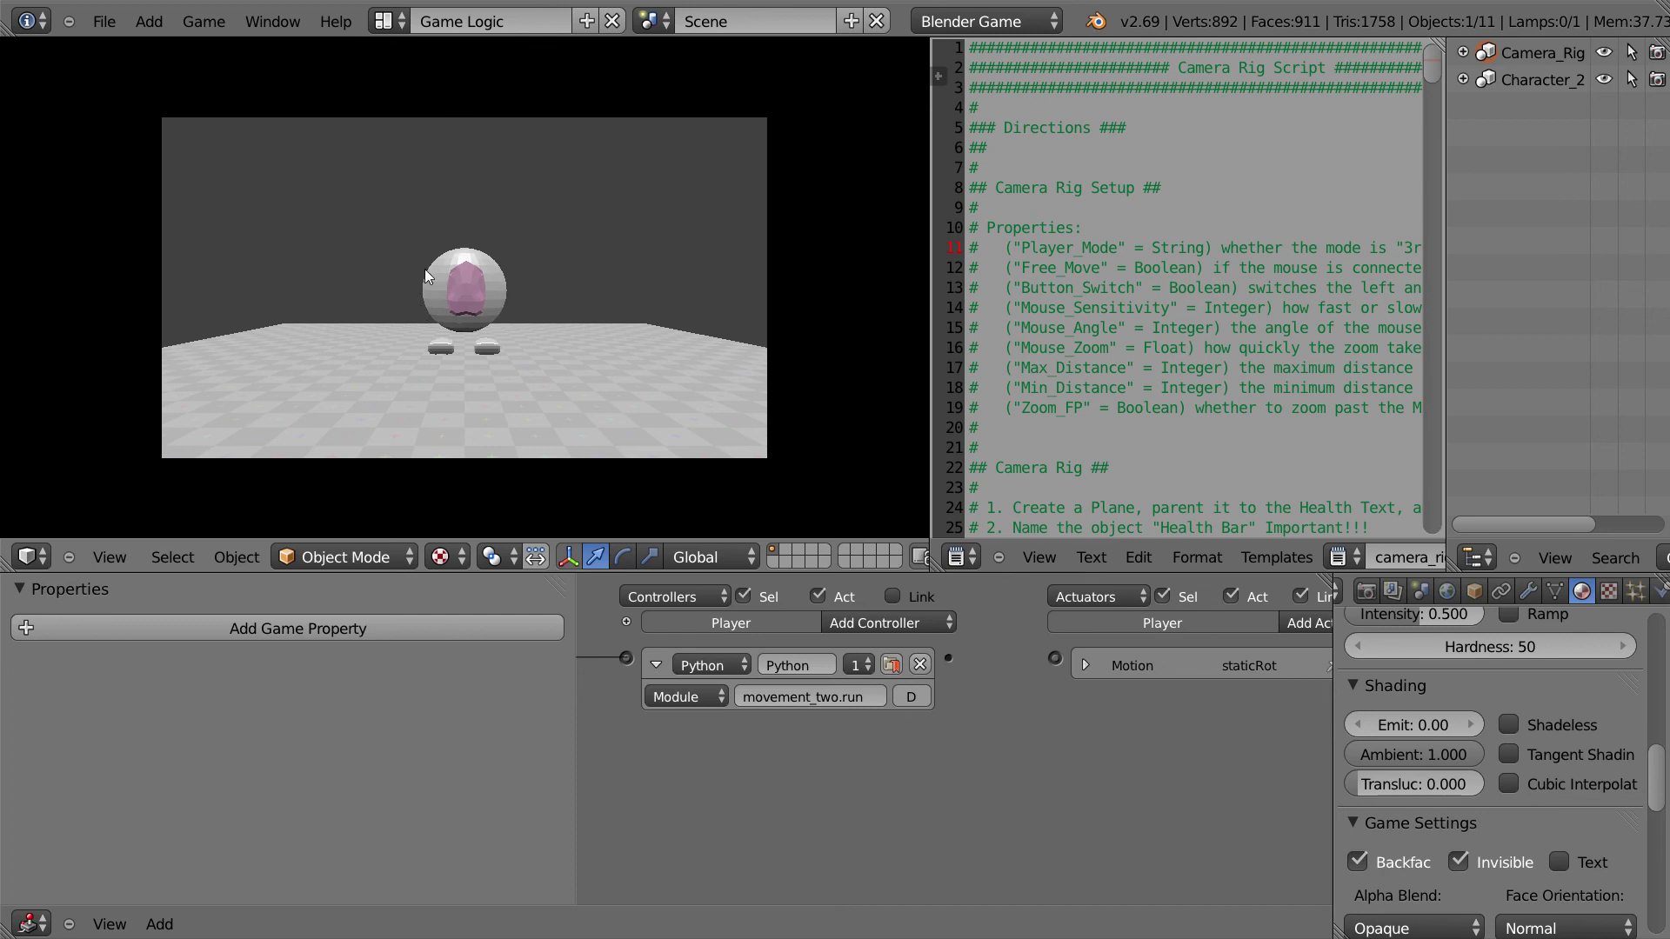
{"action": "key", "text": "w"}
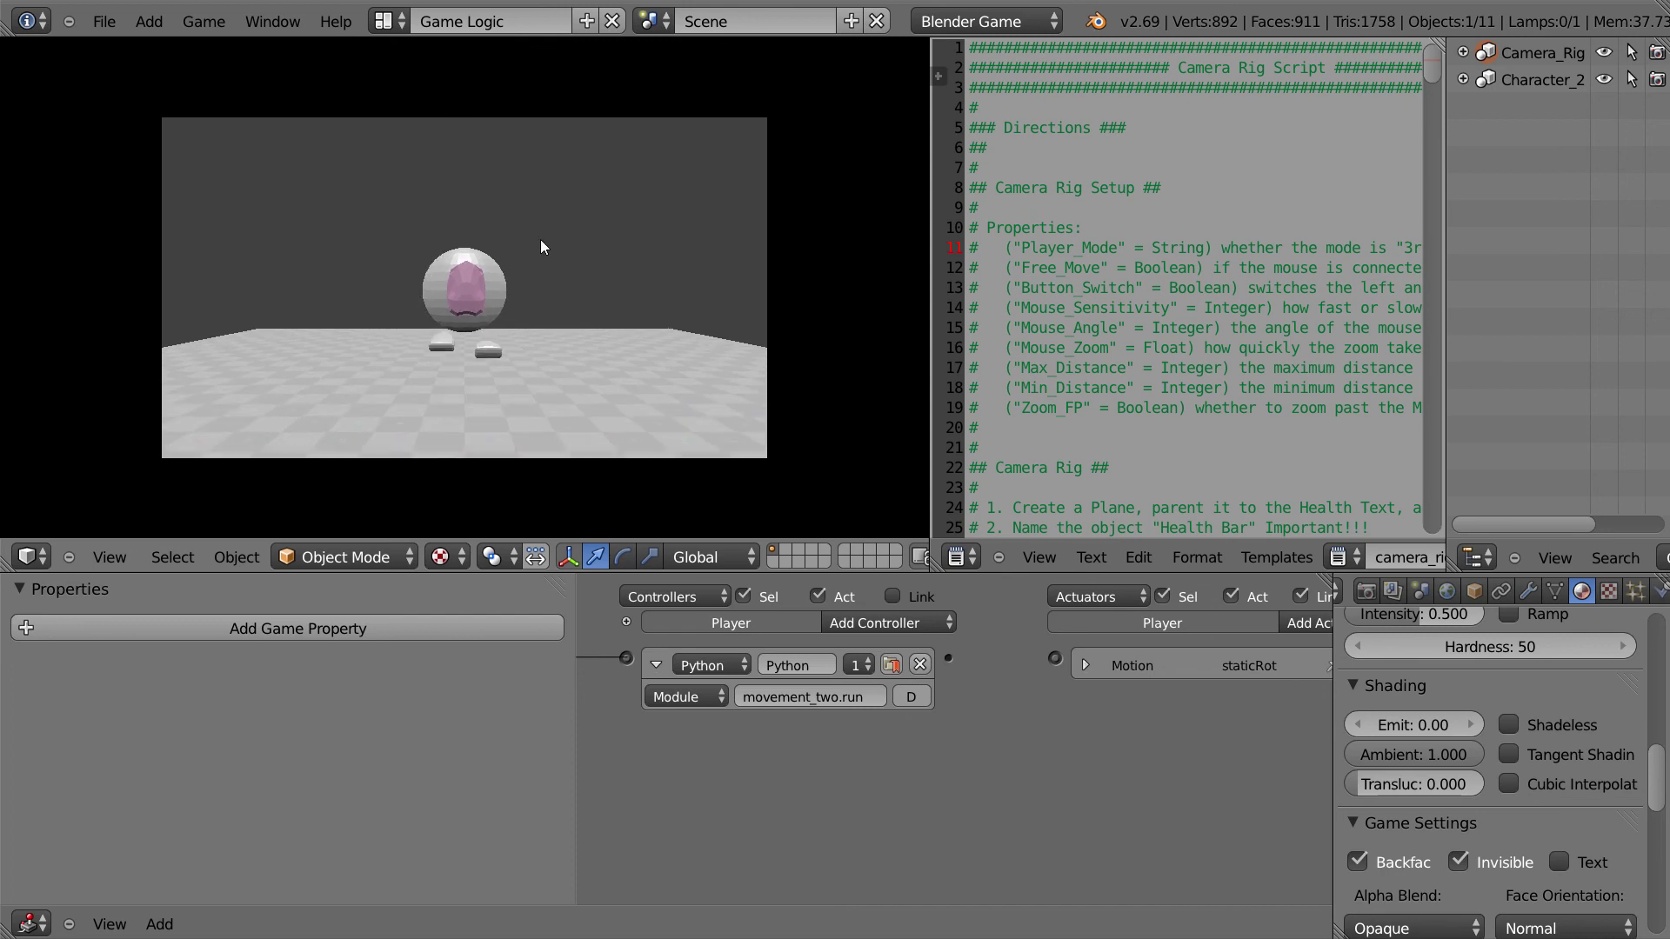
{"action": "mouse_move", "coordinate": [541, 239]}
{"action": "left_mouse_down"}
{"action": "mouse_move", "coordinate": [463, 289]}
{"action": "mouse_move", "coordinate": [543, 239]}
{"action": "left_mouse_up"}
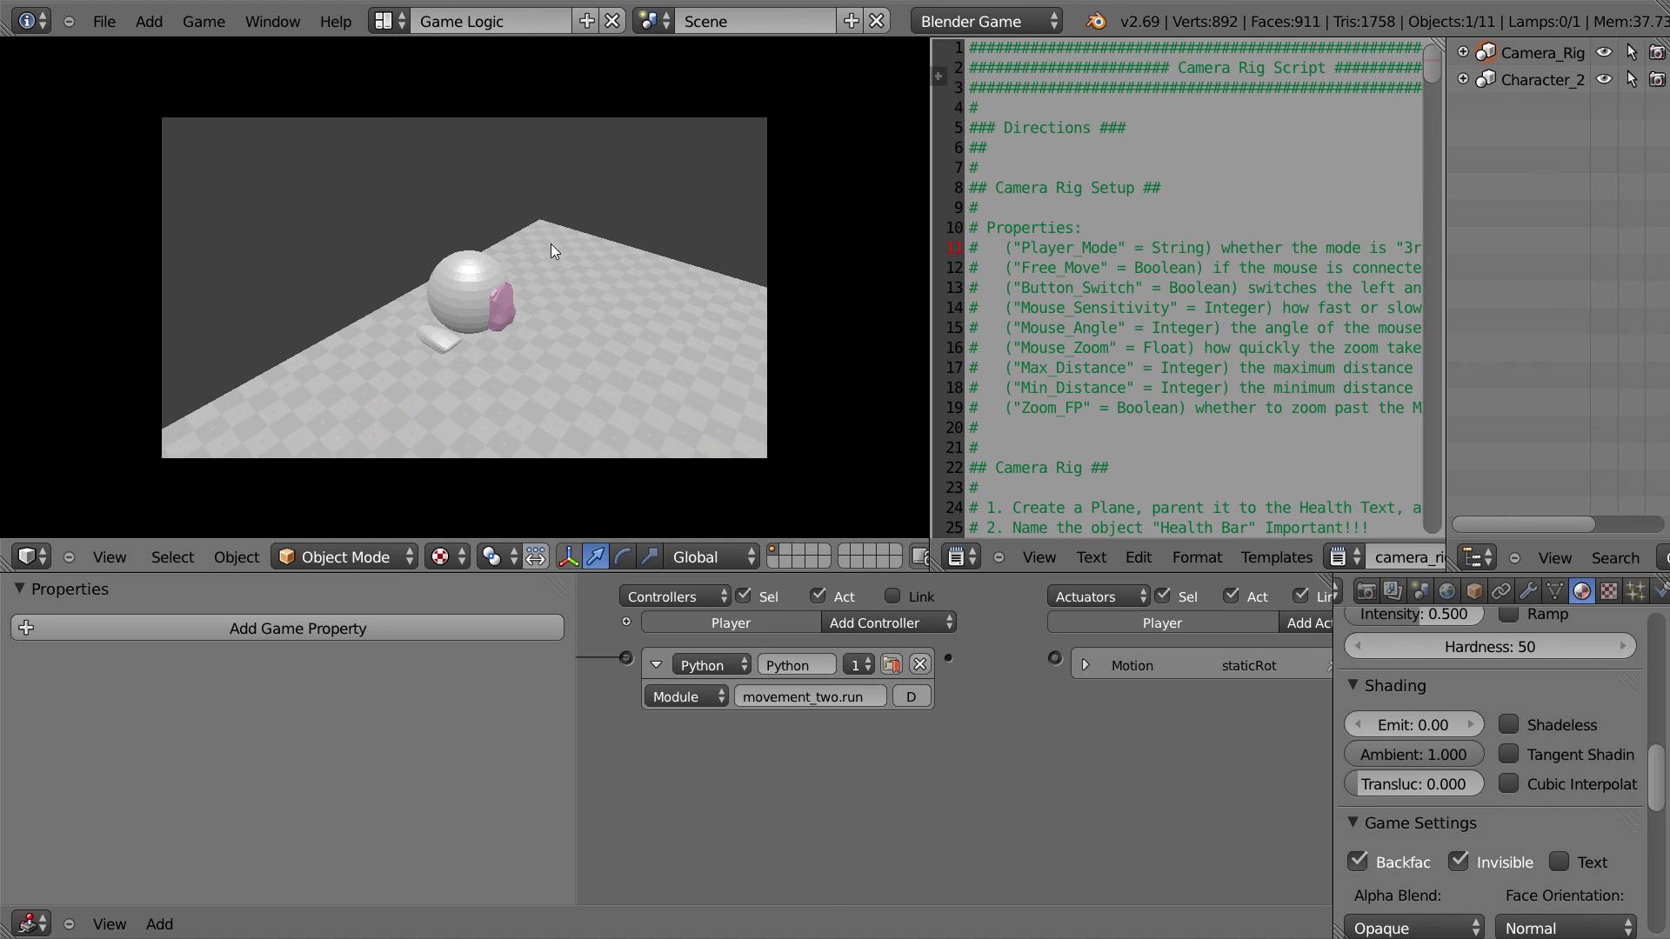
{"action": "right_click_drag", "start_coordinate": [550, 244], "coordinate": [483, 287]}
{"action": "mouse_move", "coordinate": [483, 287]}
{"action": "left_mouse_down"}
{"action": "mouse_move", "coordinate": [438, 289]}
{"action": "mouse_move", "coordinate": [463, 287]}
{"action": "left_mouse_up"}
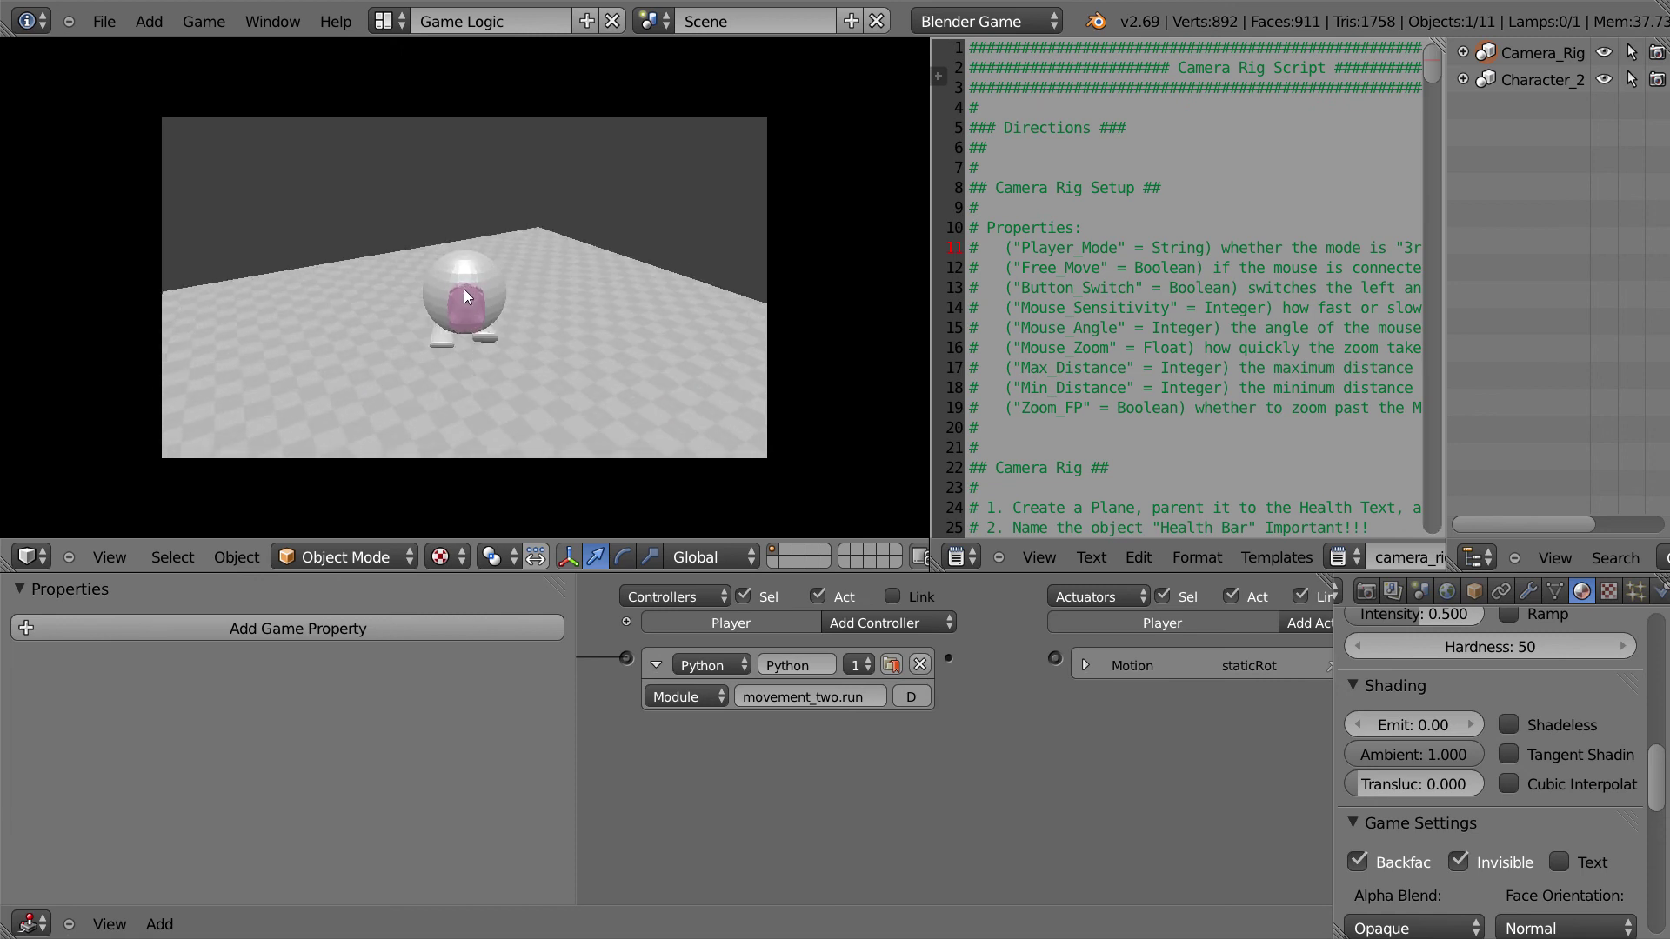
{"action": "scroll", "coordinate": [513, 312], "scroll_direction": "up", "scroll_amount": 5}
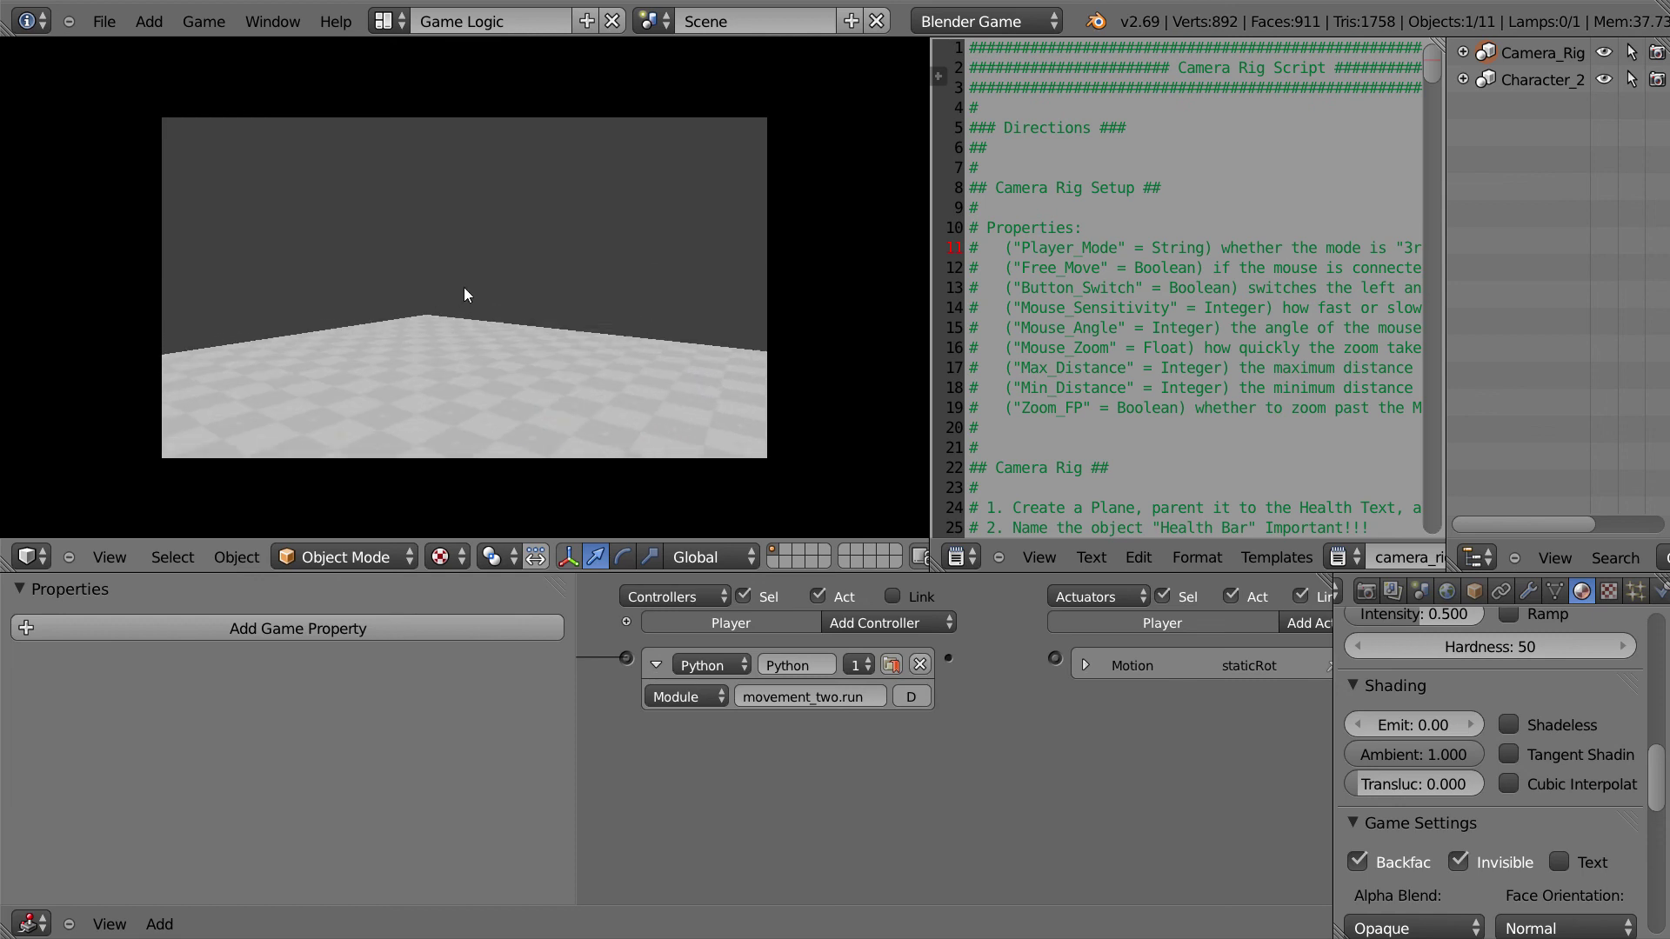
{"action": "scroll", "coordinate": [468, 295], "scroll_direction": "down", "scroll_amount": 8}
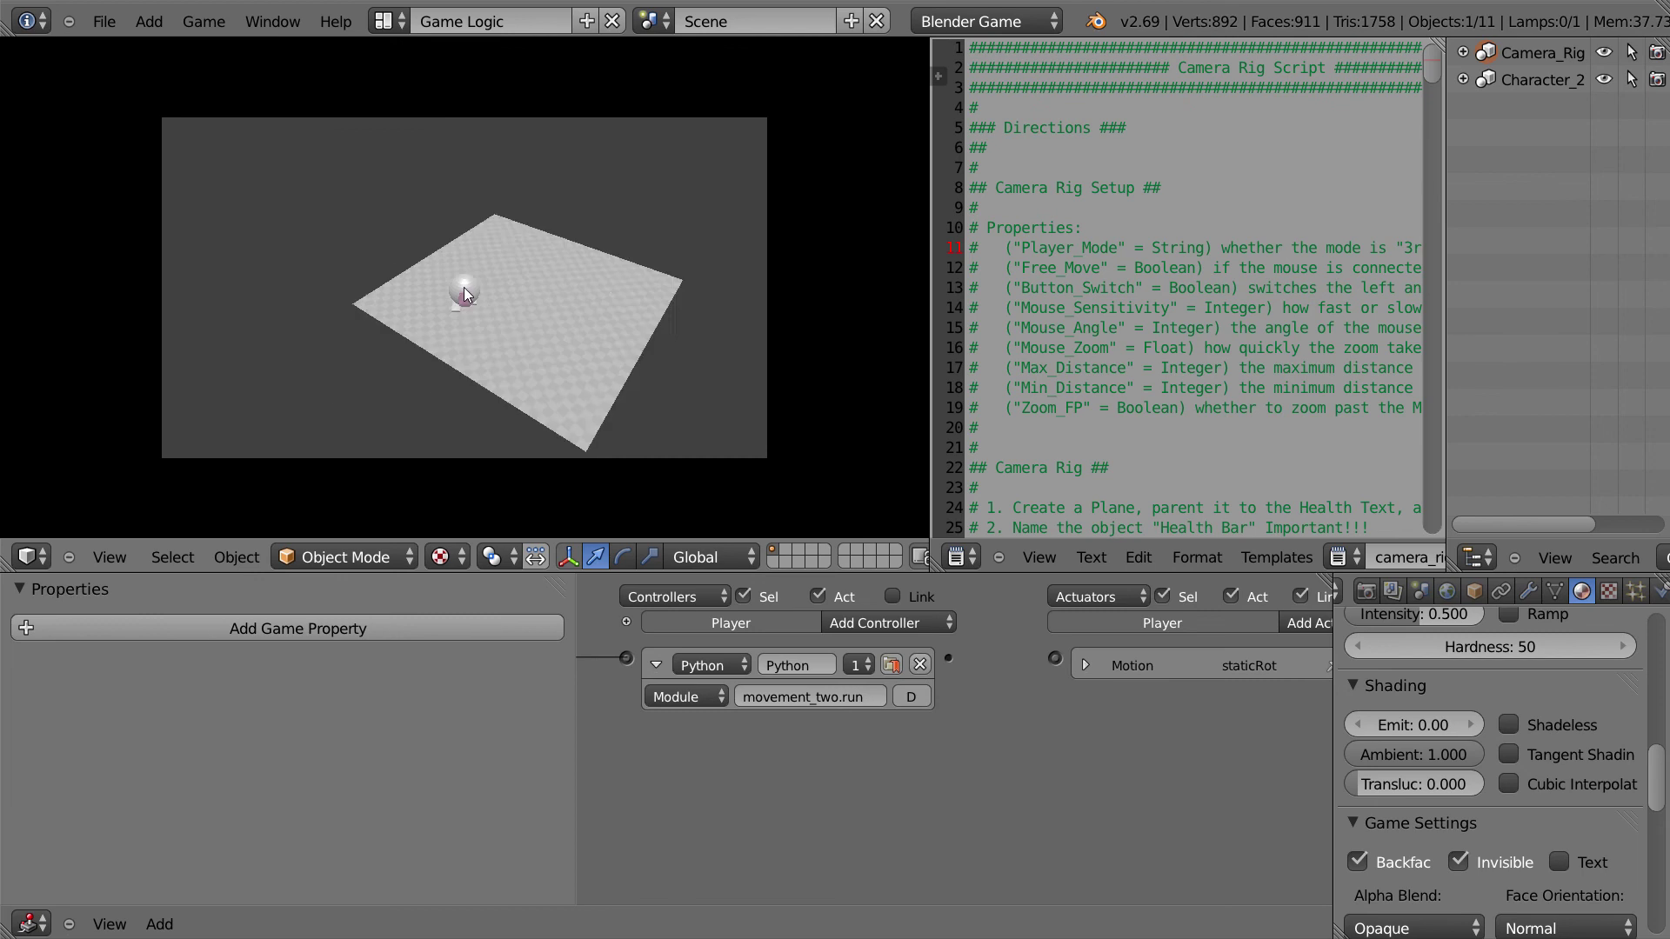
{"action": "scroll", "coordinate": [490, 324], "scroll_direction": "up", "scroll_amount": 5}
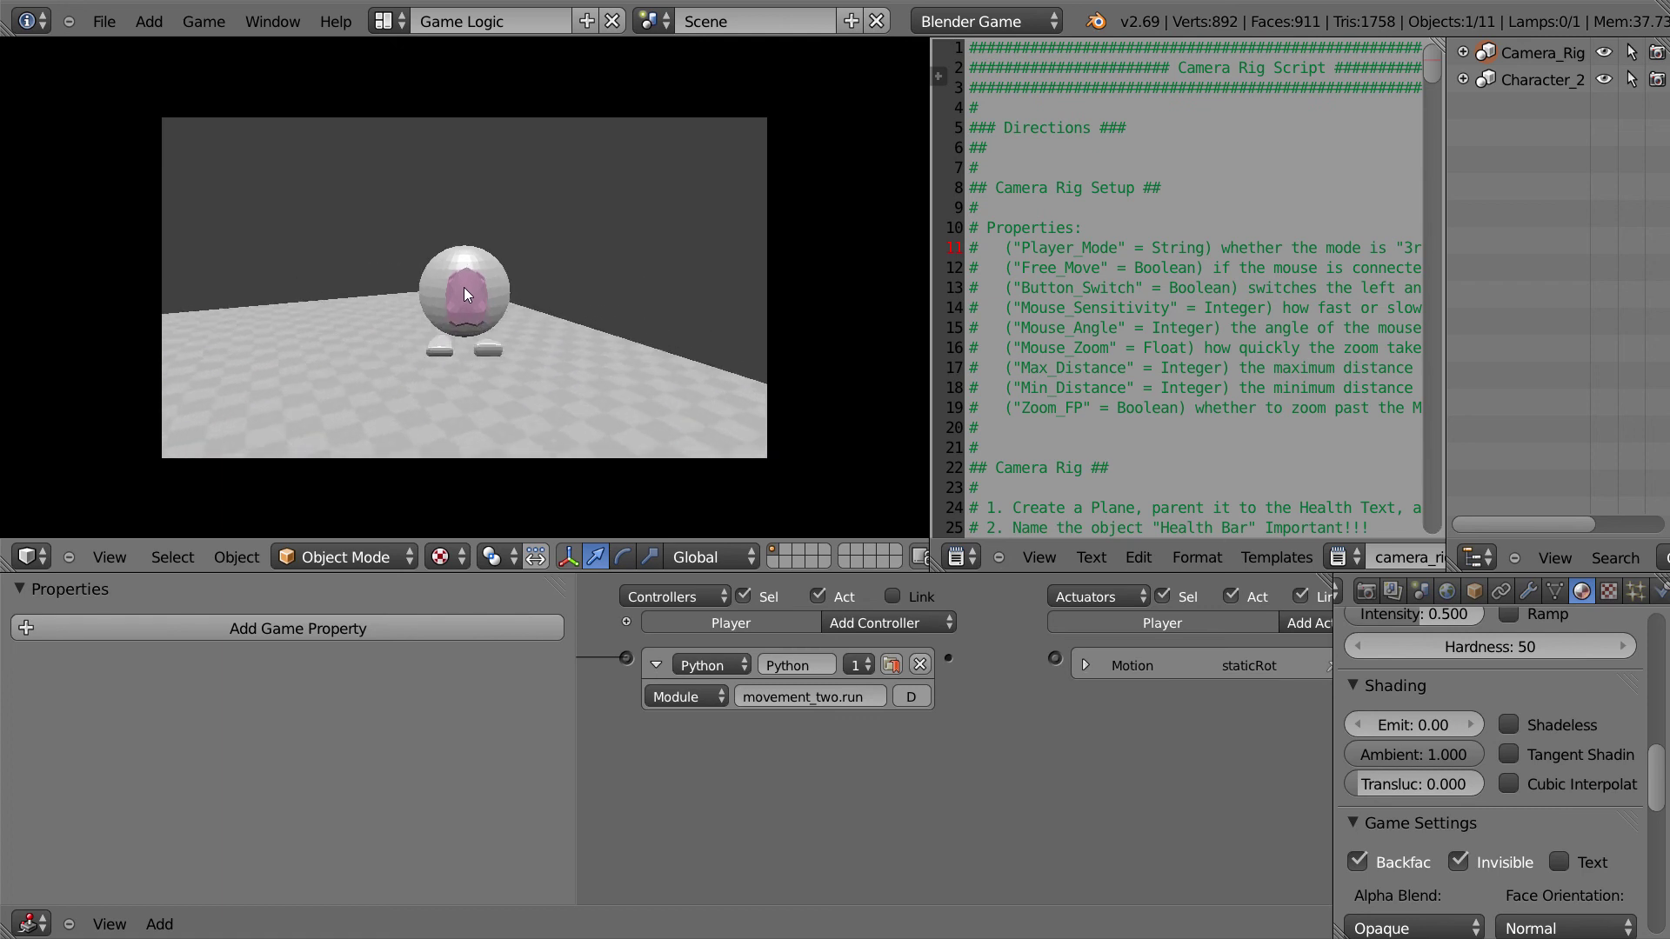
{"action": "scroll", "coordinate": [464, 288], "scroll_direction": "up", "scroll_amount": 5}
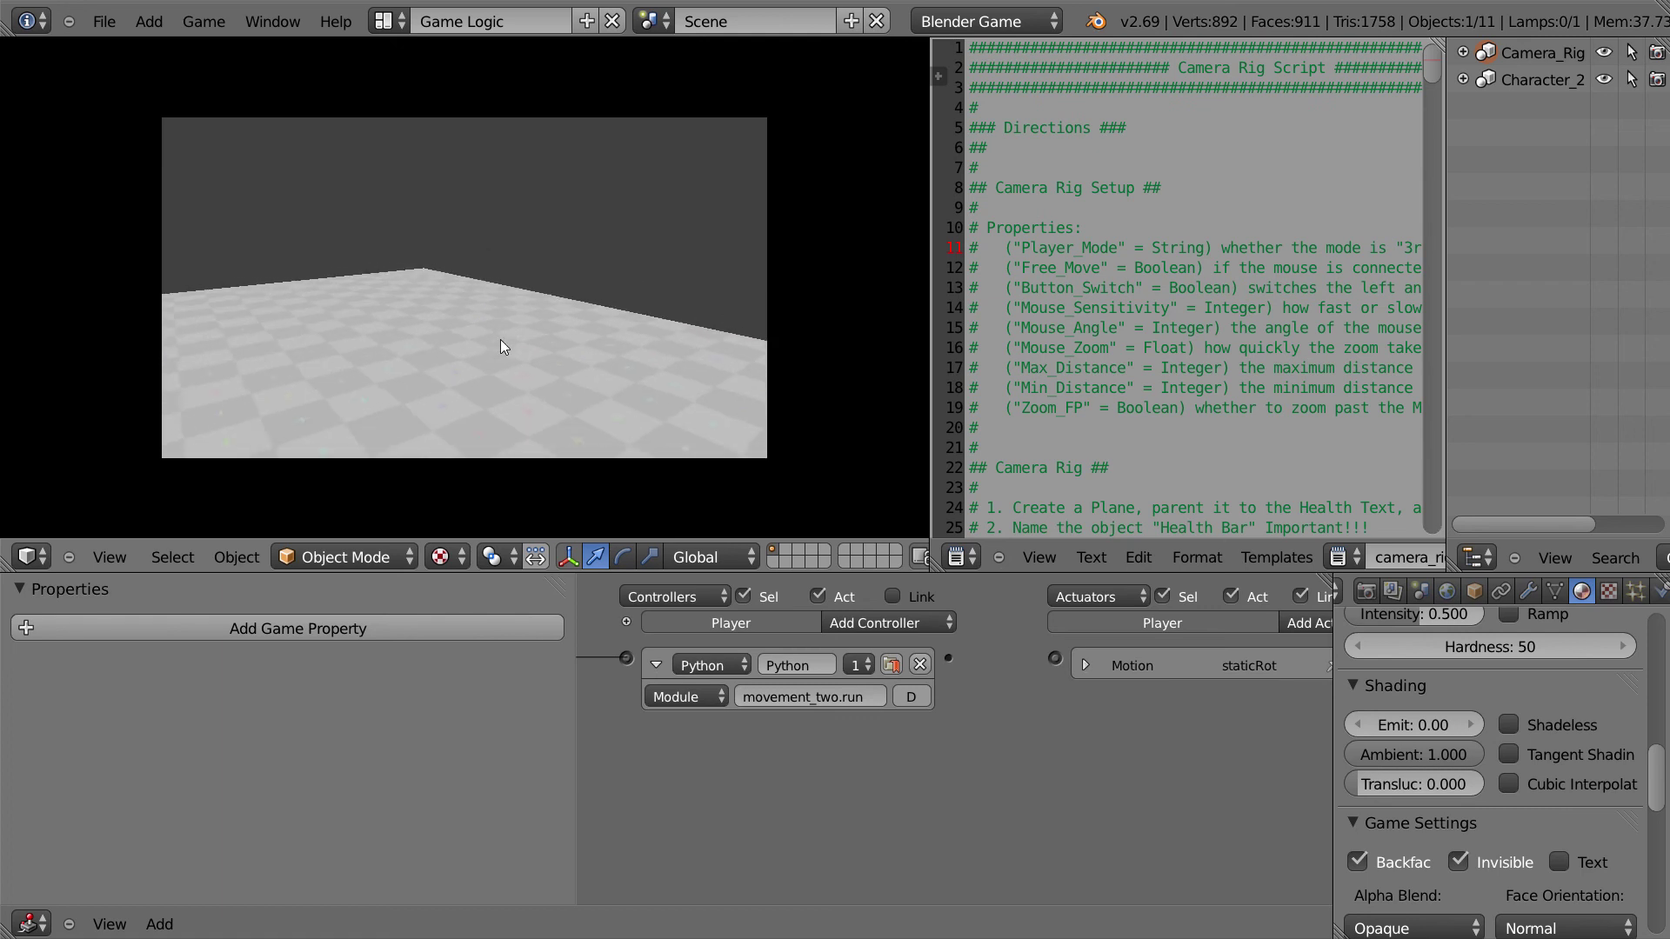
{"action": "key", "text": "Escape"}
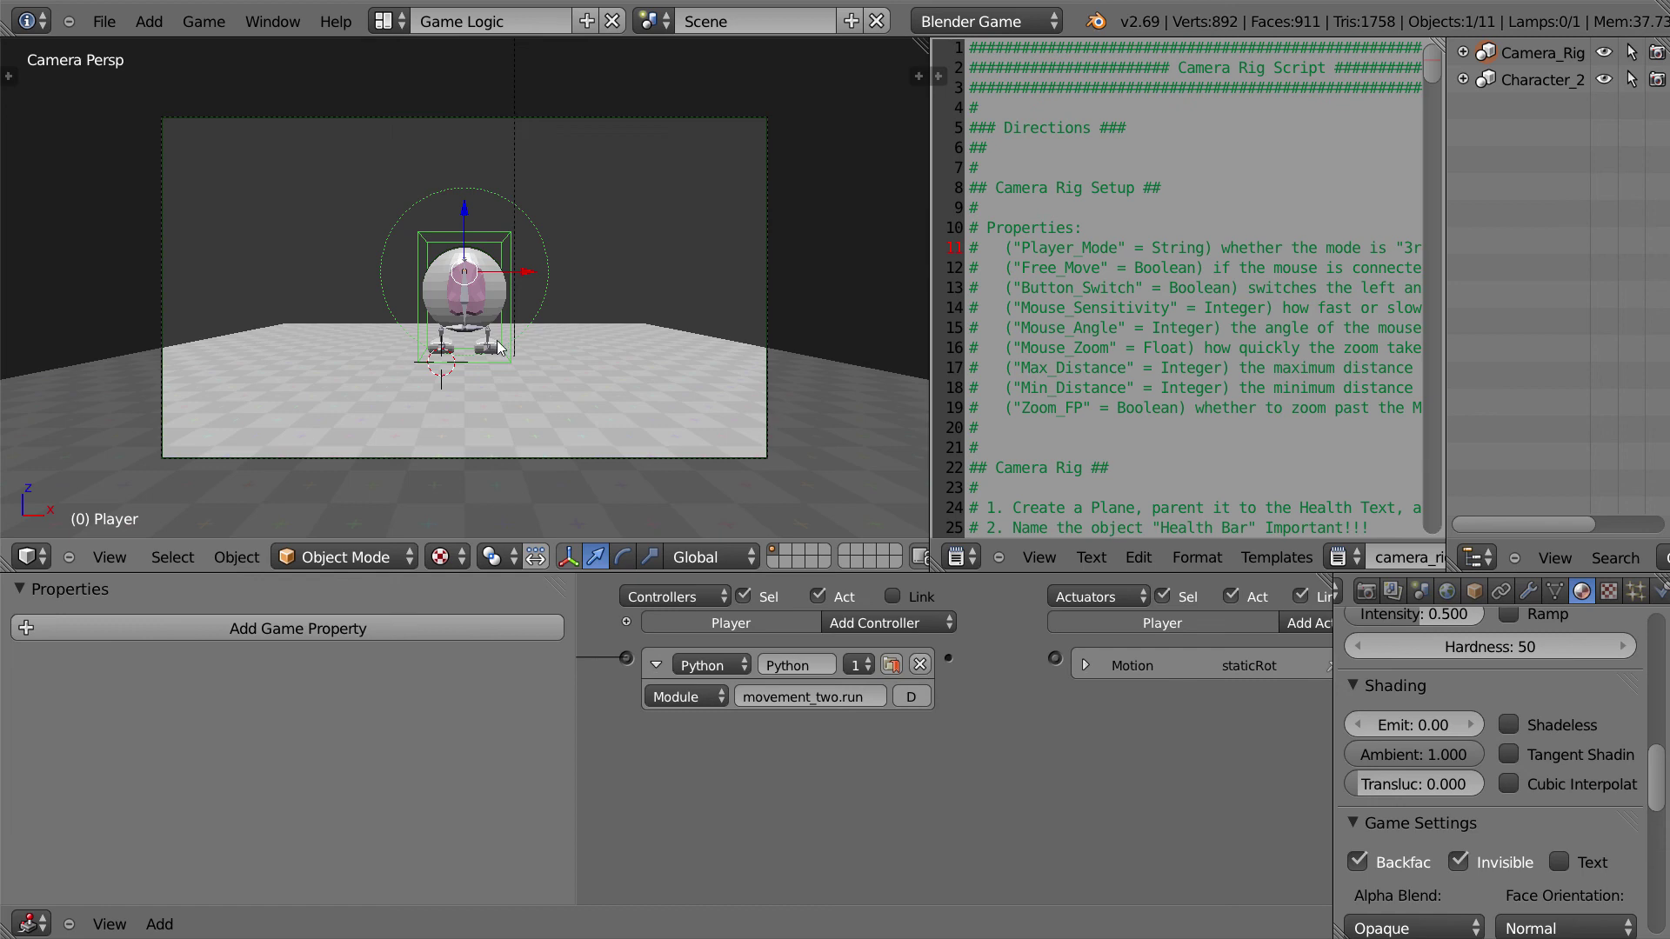
{"action": "middle_click_drag", "start_coordinate": [136, 325], "coordinate": [227, 344]}
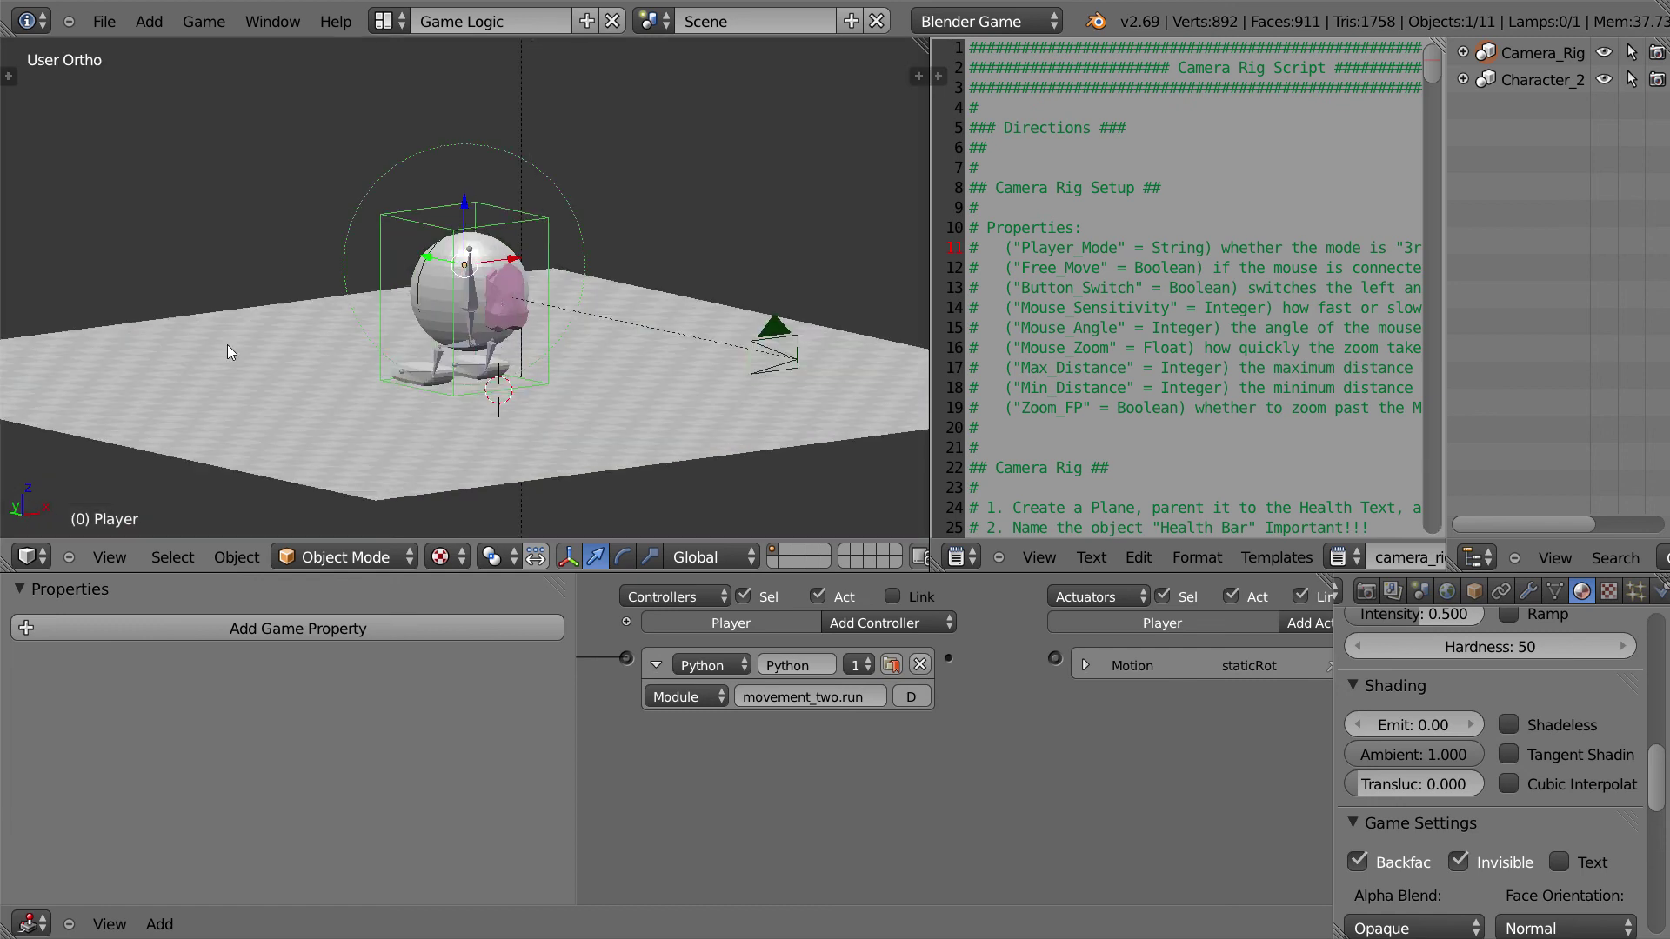
Step: Hide the Character_2 group and select the circular Empty inside the player box
{"action": "middle_click_drag", "start_coordinate": [496, 342], "coordinate": [461, 339]}
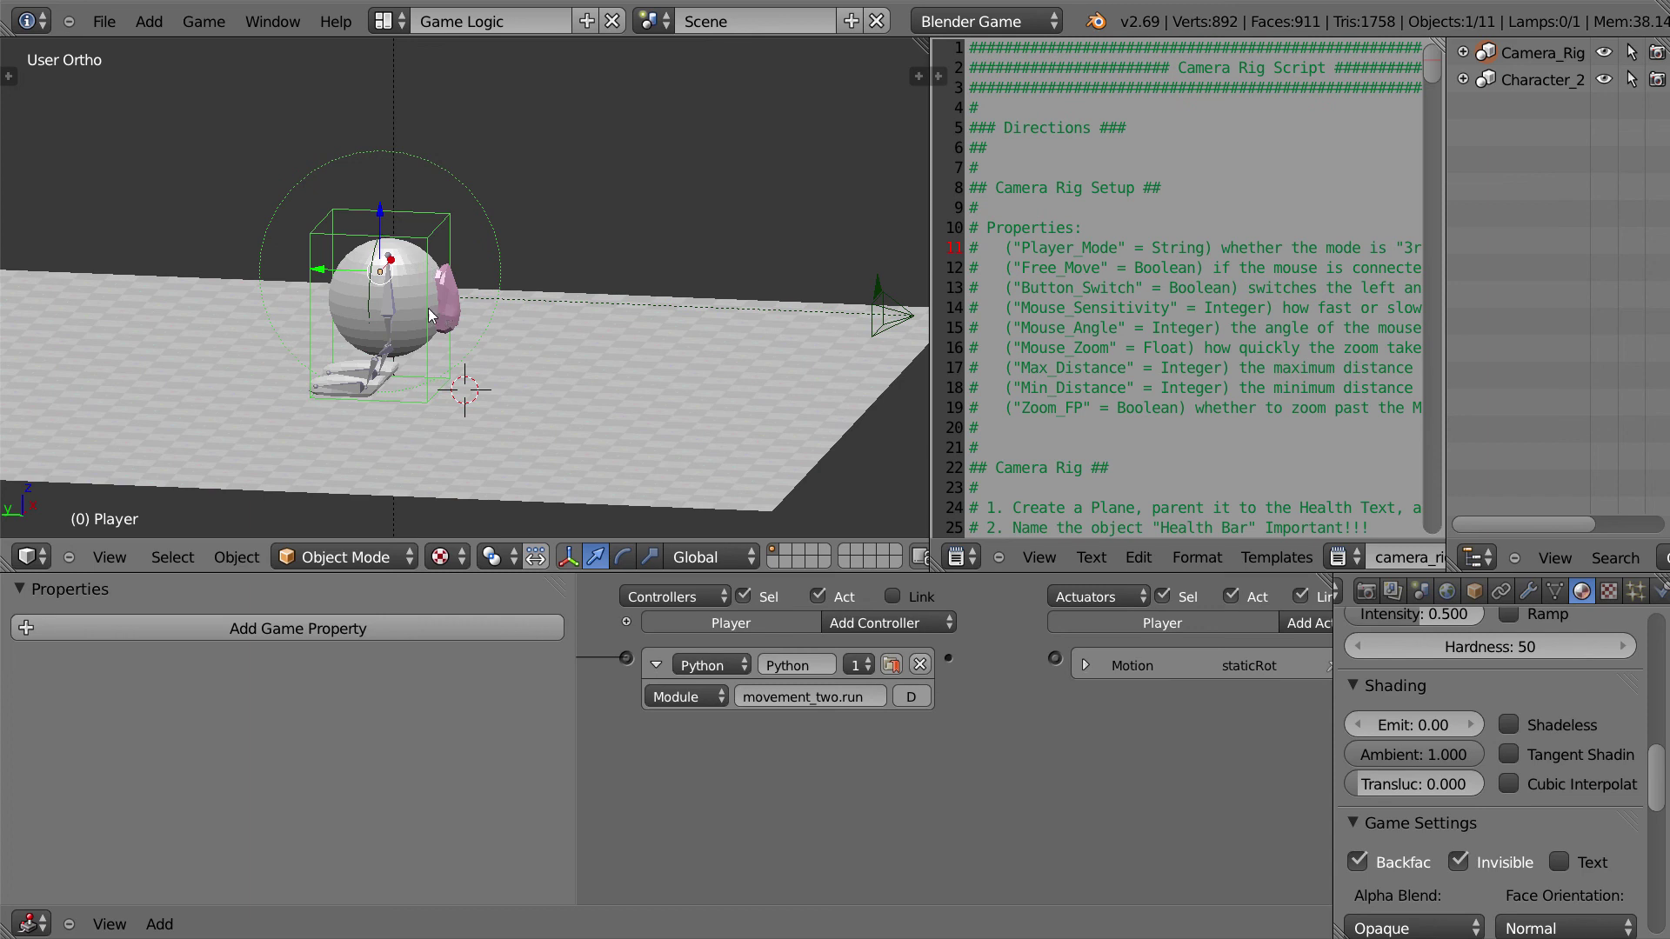
{"action": "mouse_move", "coordinate": [428, 249]}
{"action": "middle_mouse_down"}
{"action": "mouse_move", "coordinate": [428, 304]}
{"action": "mouse_move", "coordinate": [426, 278]}
{"action": "middle_mouse_up"}
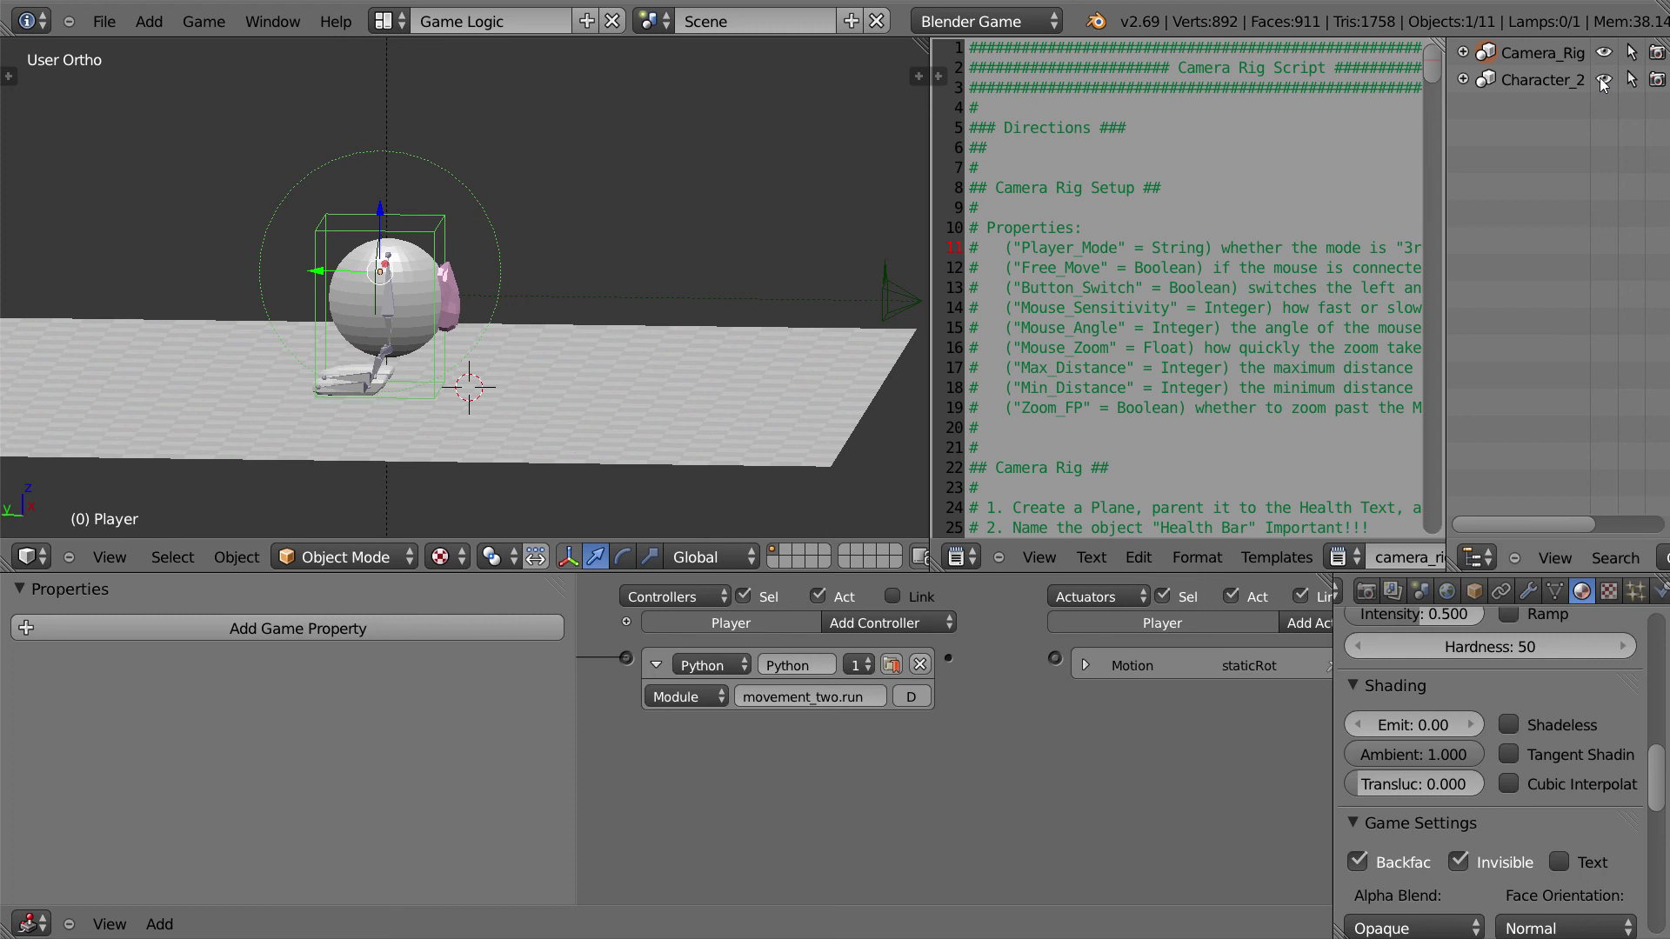
{"action": "left_click", "coordinate": [1605, 80]}
{"action": "right_click", "coordinate": [385, 307]}
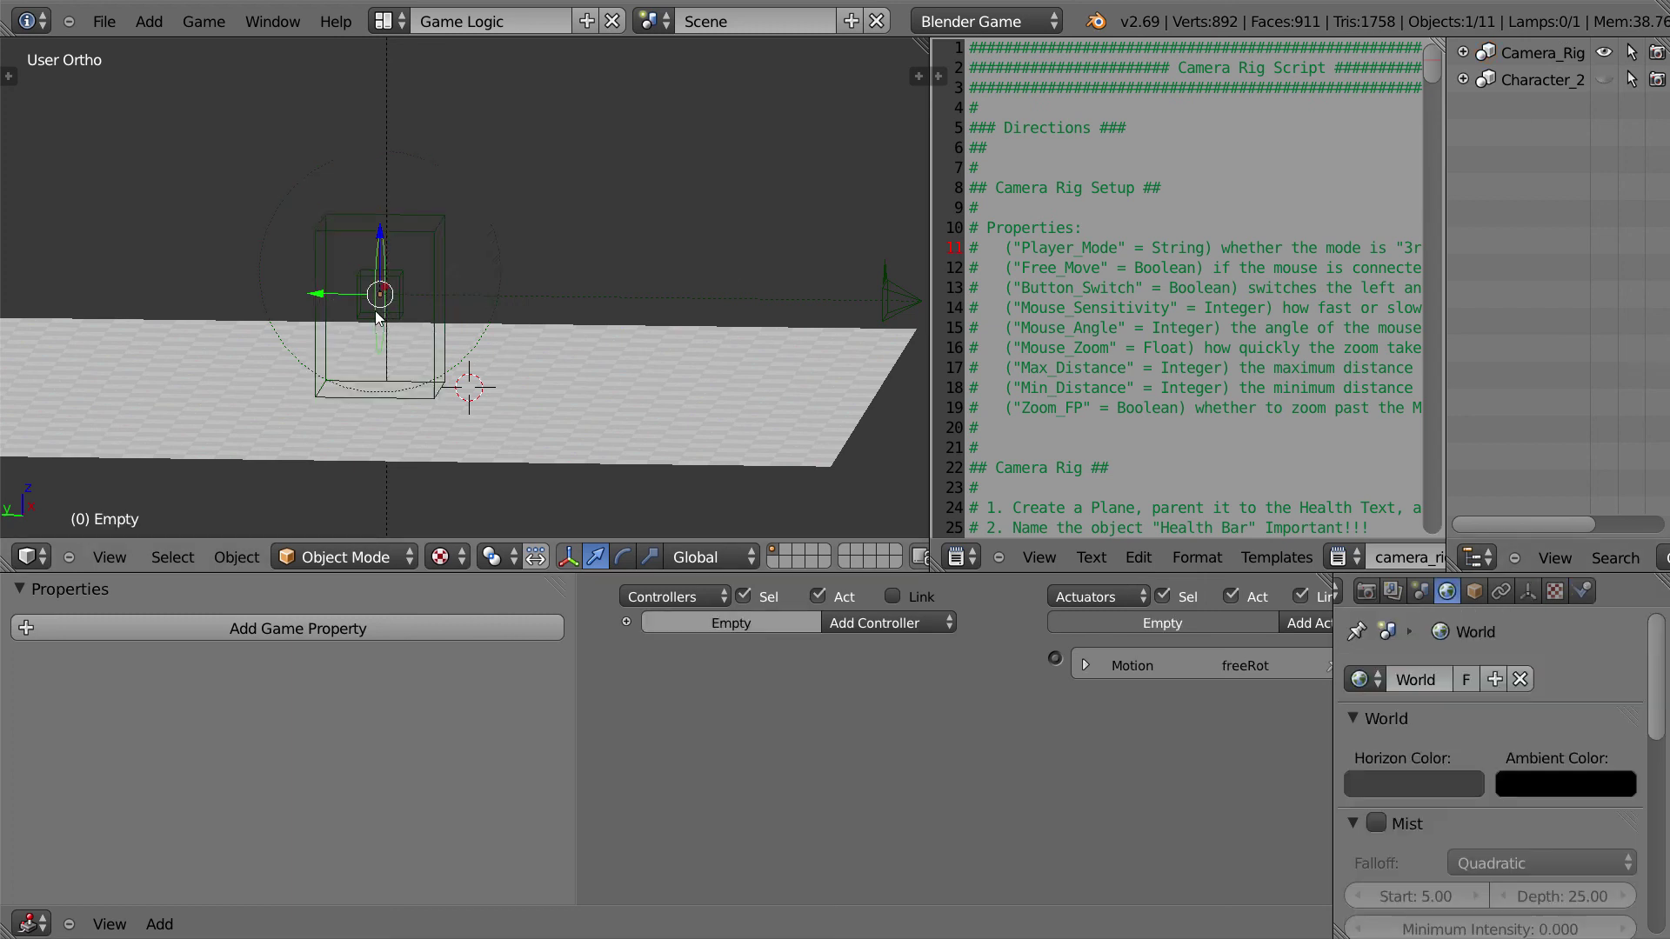
Step: Try raising the circular Empty to the top of the player box, and undo the move after viewing the rig
{"action": "middle_click_drag", "start_coordinate": [411, 343], "coordinate": [366, 306]}
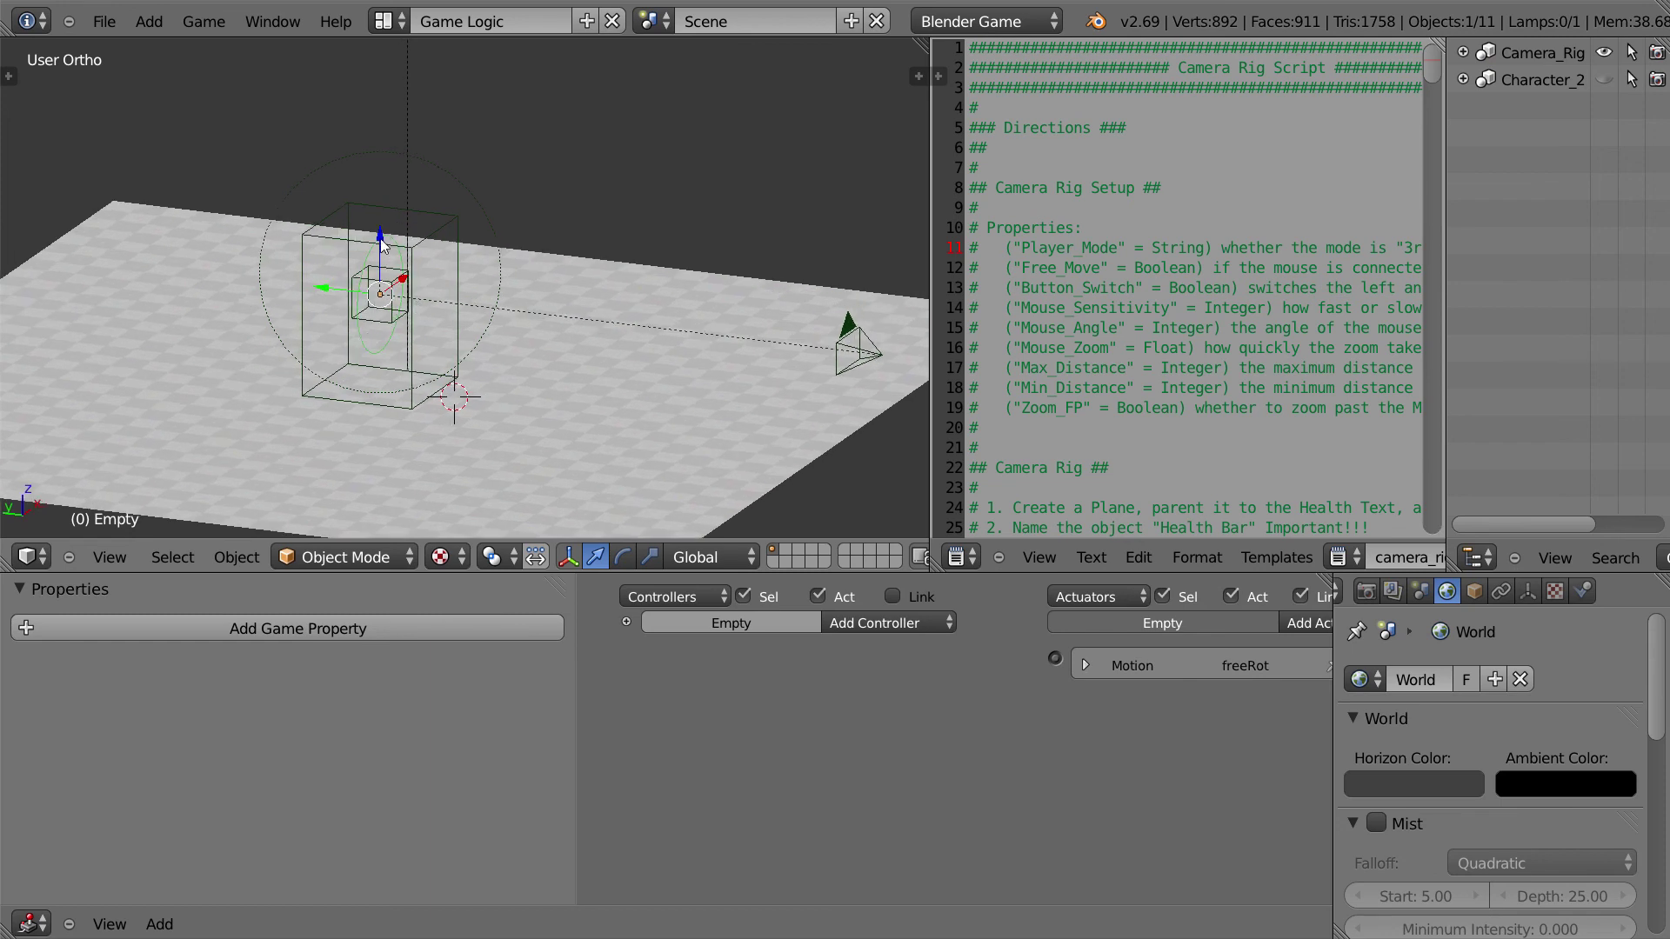
{"action": "left_click_drag", "start_coordinate": [383, 246], "coordinate": [380, 187]}
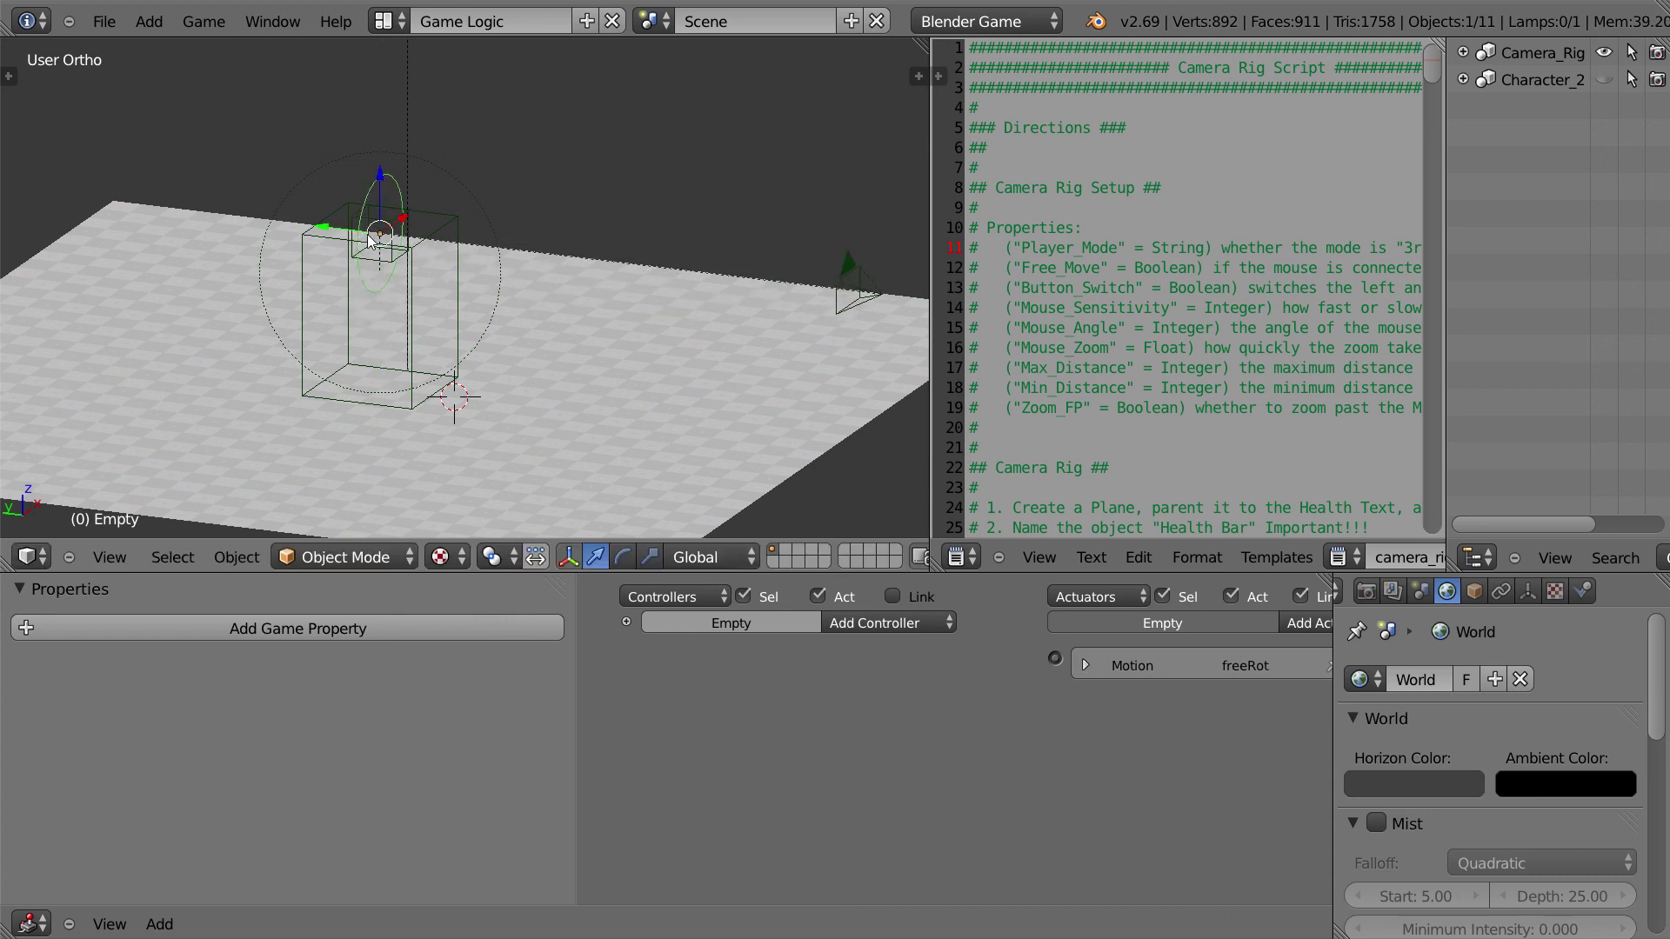
{"action": "middle_click_drag", "start_coordinate": [374, 266], "coordinate": [362, 332]}
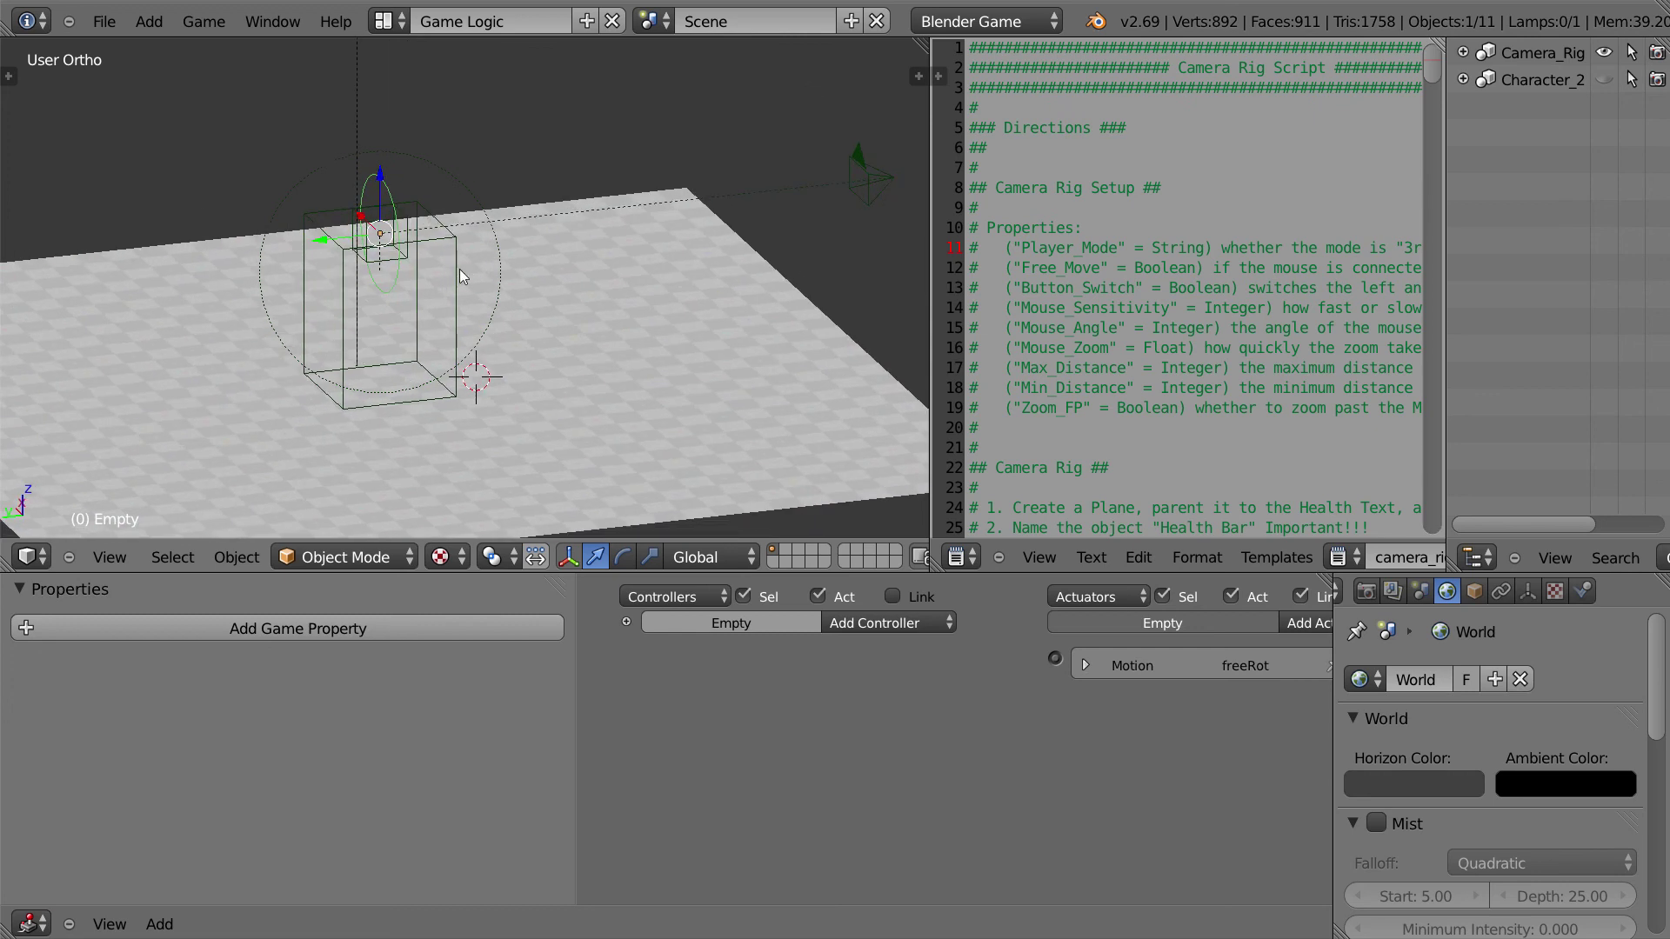
{"action": "middle_click_drag", "start_coordinate": [403, 266], "coordinate": [294, 263]}
{"action": "scroll", "coordinate": [564, 353], "scroll_direction": "down", "scroll_amount": 2}
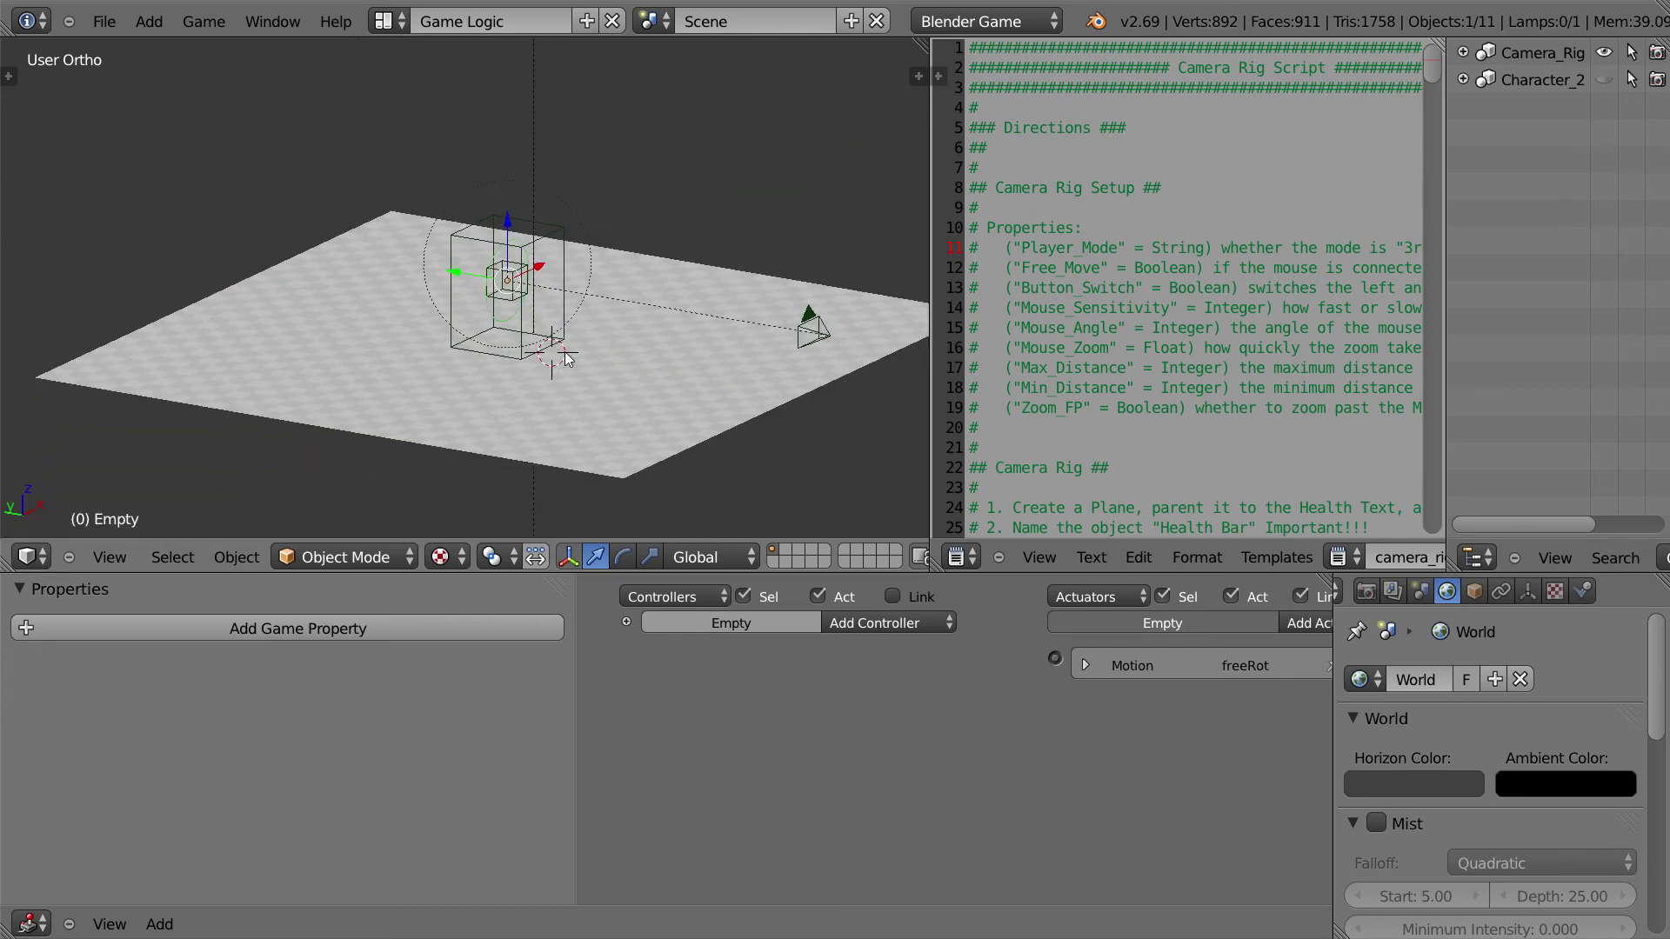
{"action": "scroll", "coordinate": [565, 353], "scroll_direction": "up", "scroll_amount": 2}
{"action": "middle_click_drag", "start_coordinate": [607, 364], "coordinate": [535, 373], "text": "shift"}
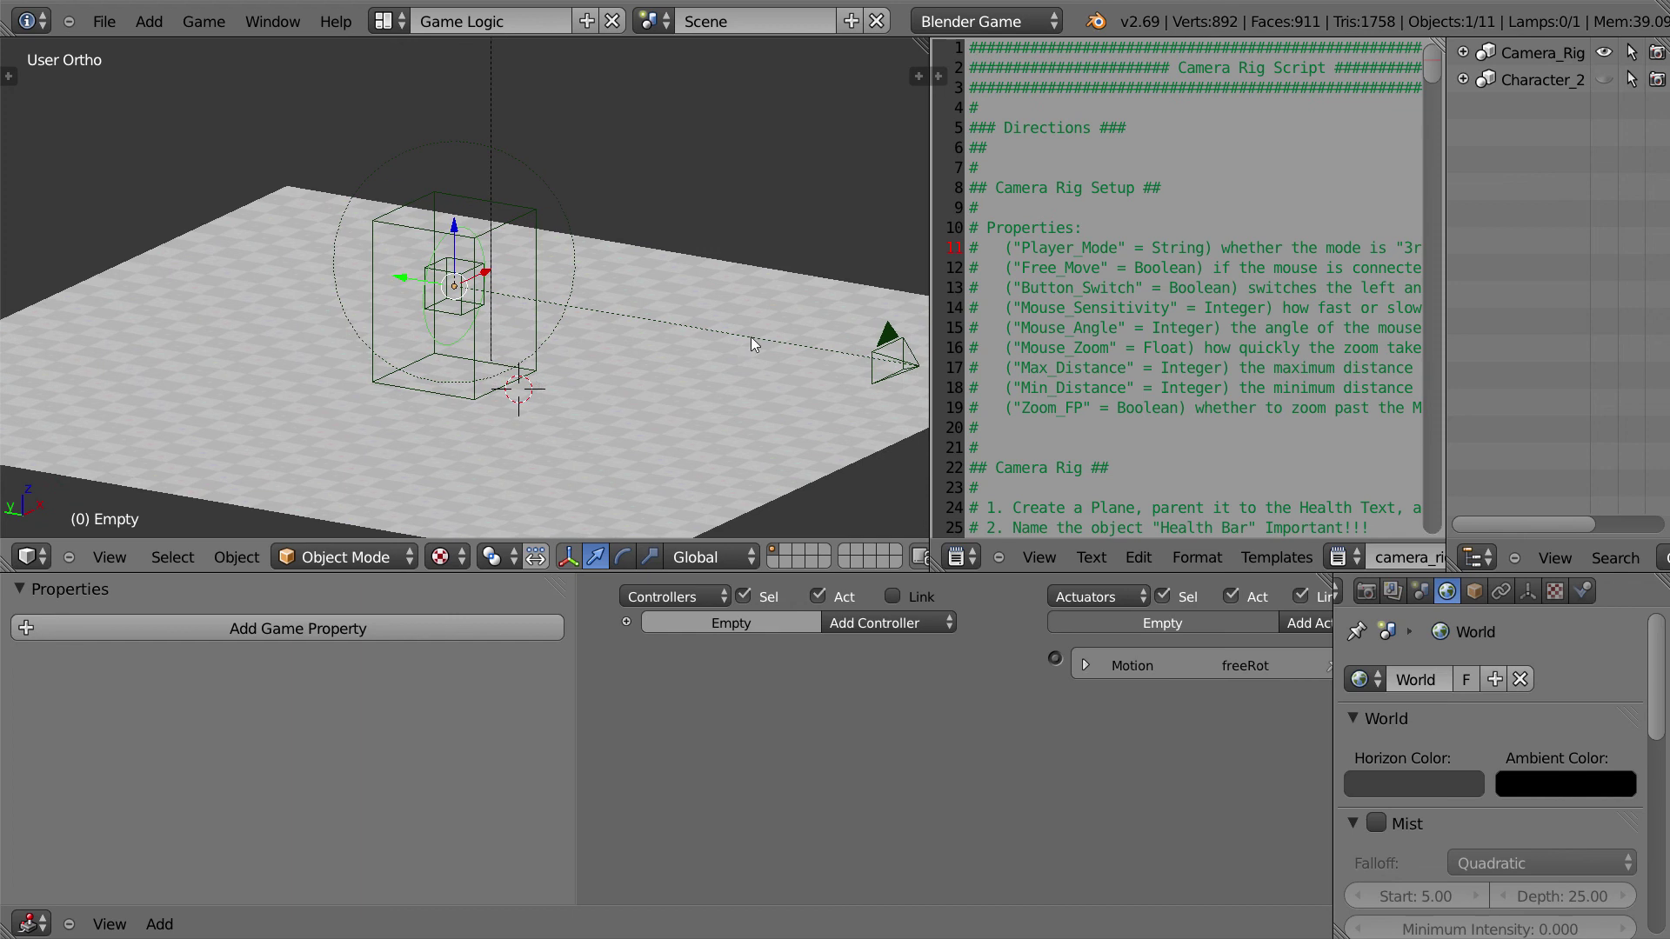
Step: Inspect the logic of the rig's camera and of the cube-shaped Empty.001 inside the player box
{"action": "right_click", "coordinate": [908, 370]}
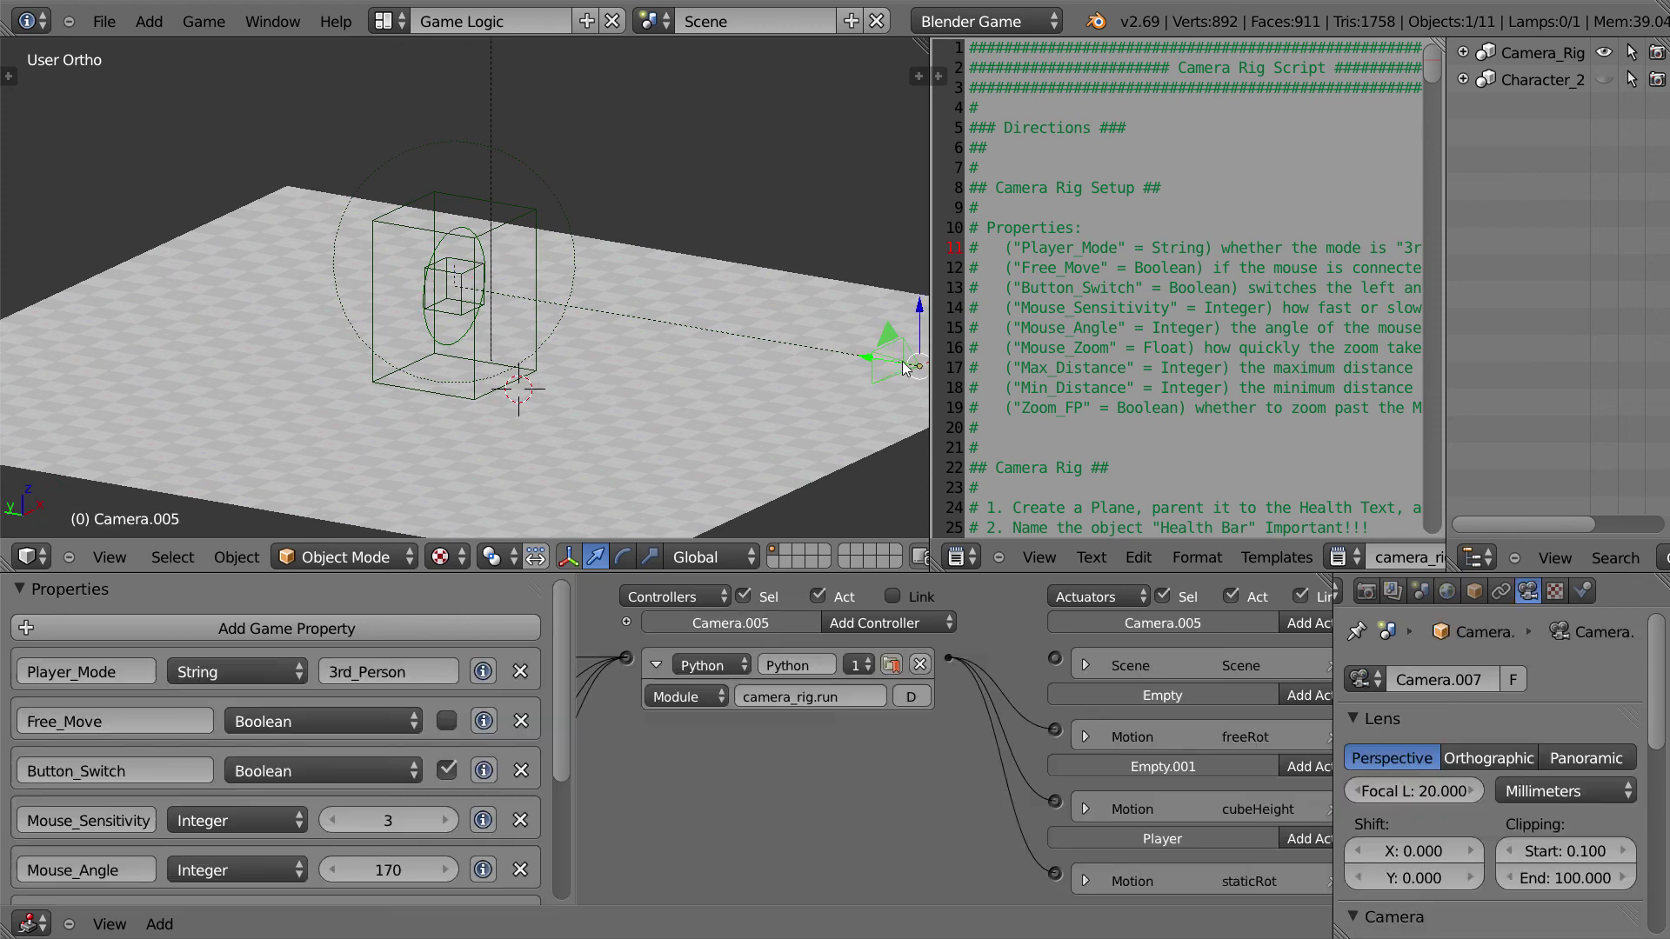
{"action": "right_click", "coordinate": [452, 284]}
{"action": "middle_click_drag", "start_coordinate": [1190, 731], "coordinate": [1126, 716]}
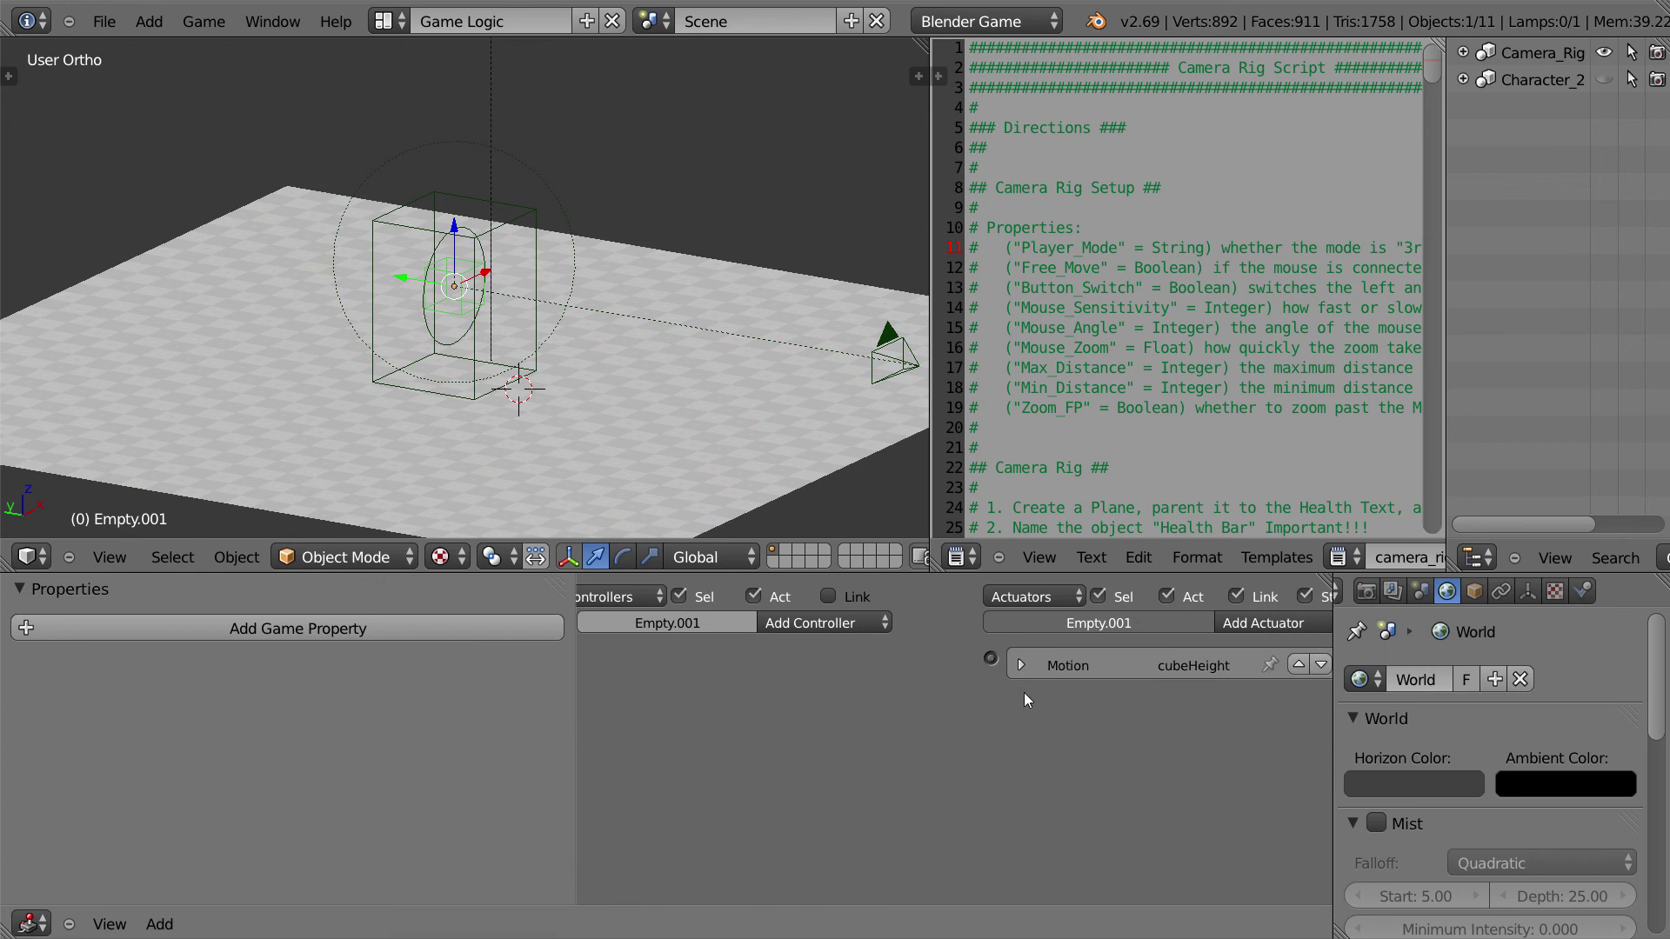
{"action": "right_click", "coordinate": [423, 275]}
{"action": "right_click", "coordinate": [424, 274]}
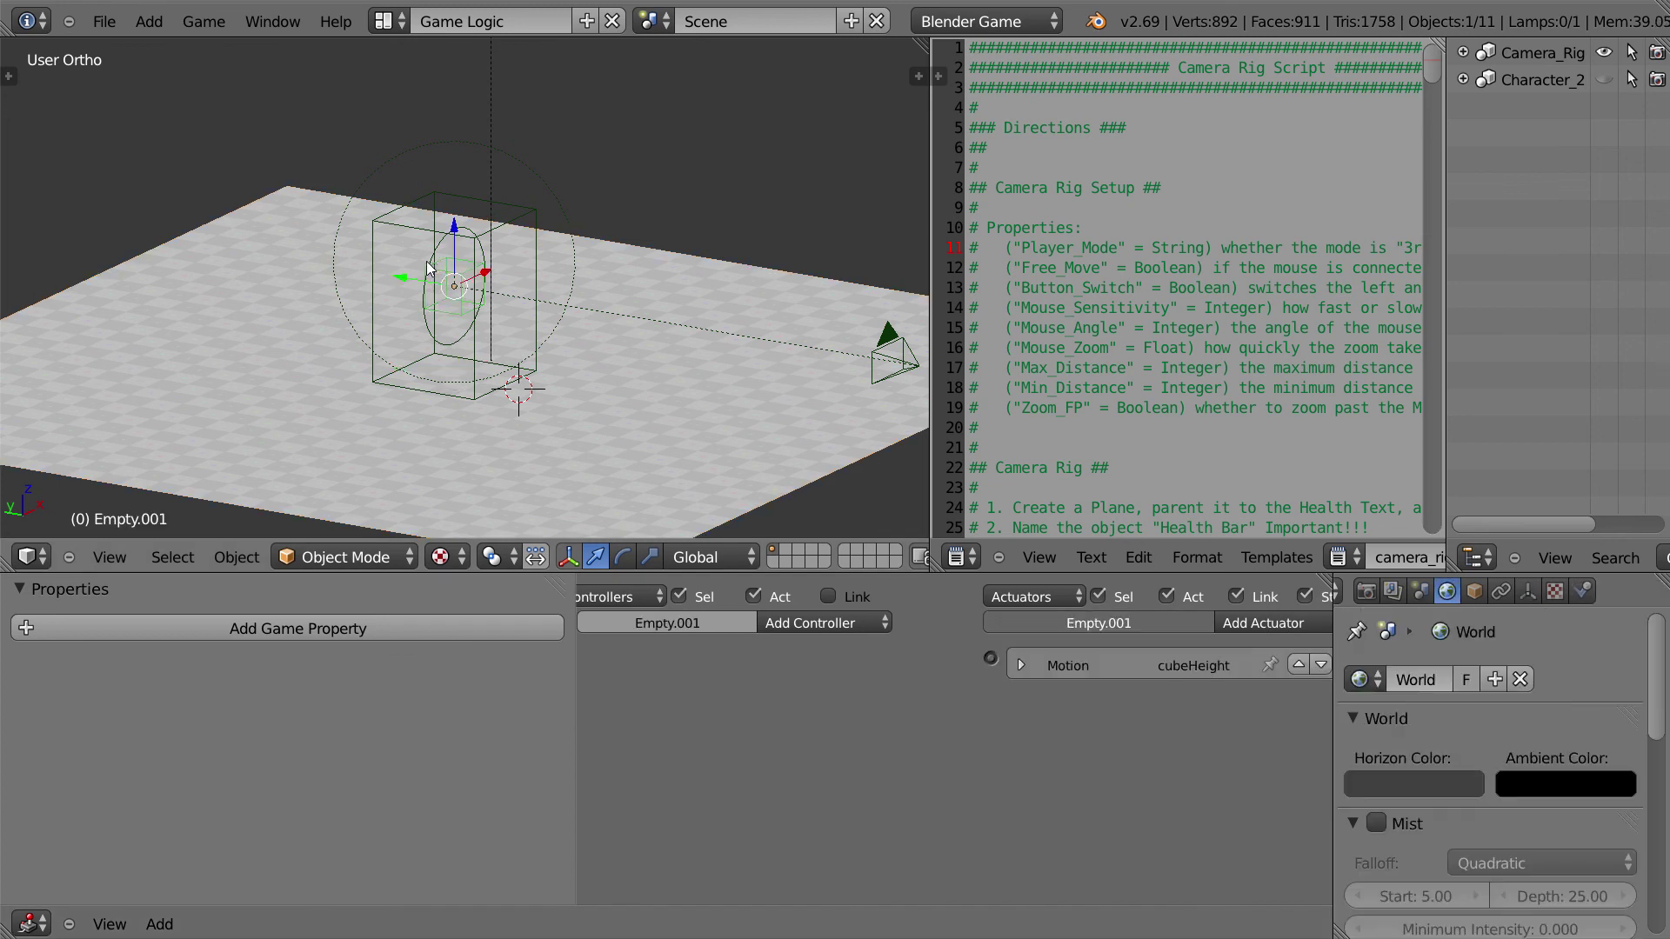
{"action": "right_click", "coordinate": [428, 270]}
{"action": "right_click", "coordinate": [444, 238]}
Step: Enable Slow Parent for the circular Empty in its Relations Extras and set the offset to 10.9
{"action": "right_click", "coordinate": [432, 266]}
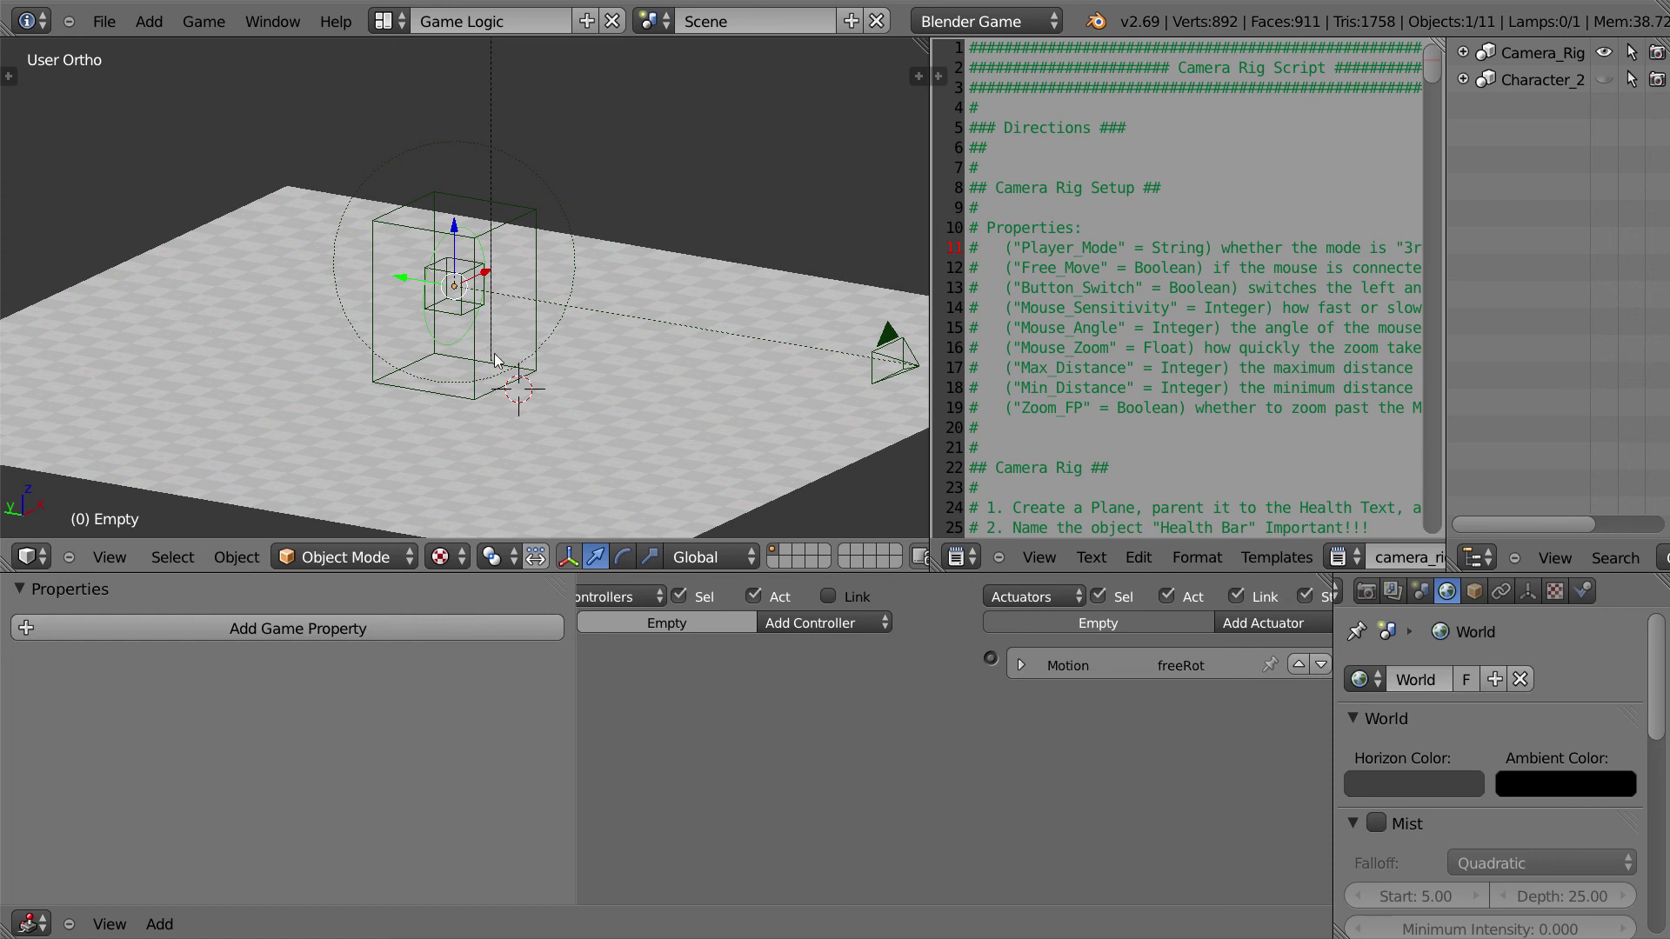
{"action": "left_click", "coordinate": [1480, 592]}
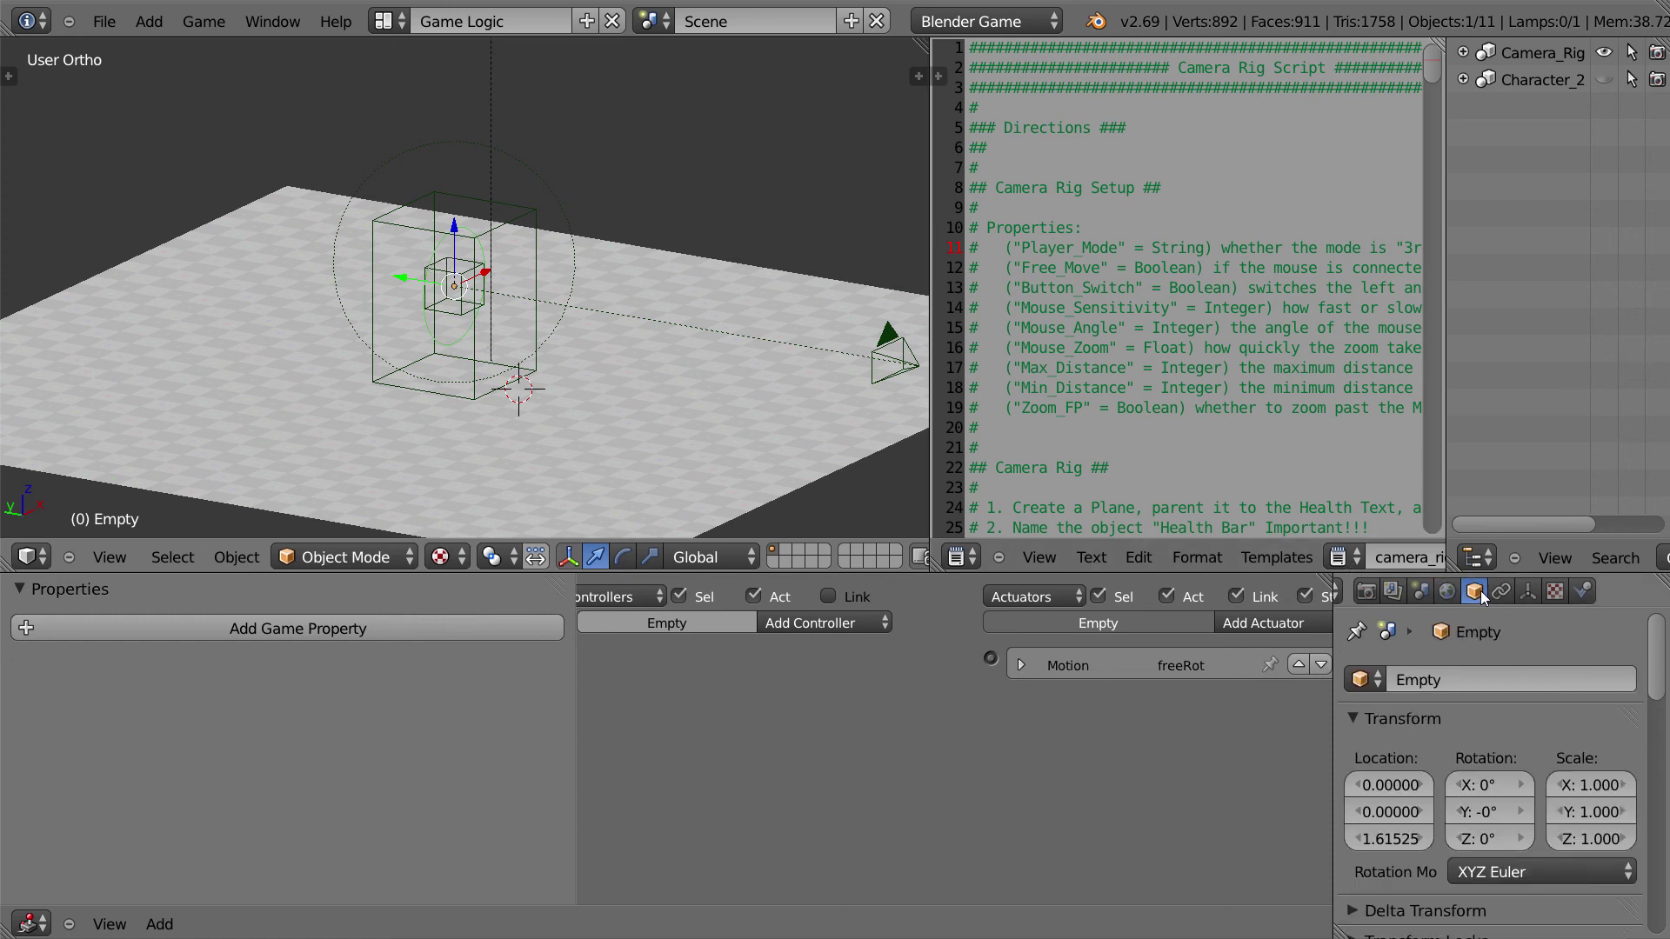
{"action": "scroll", "coordinate": [1479, 634], "scroll_direction": "down", "scroll_amount": 7}
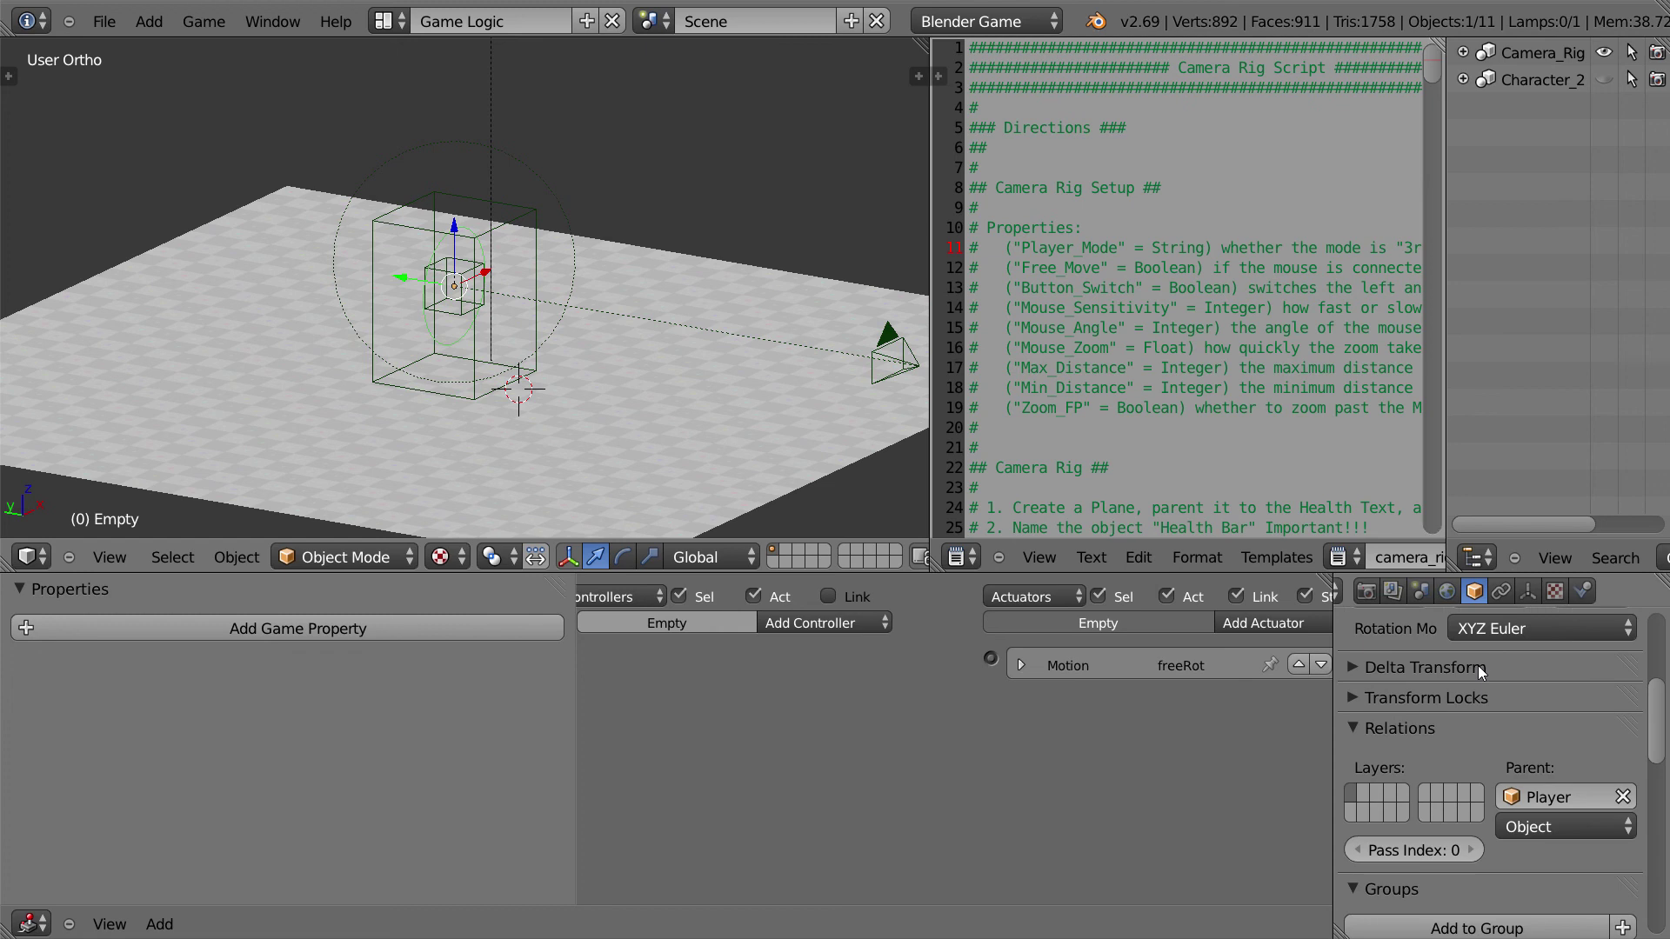
{"action": "scroll", "coordinate": [1479, 666], "scroll_direction": "down", "scroll_amount": 12}
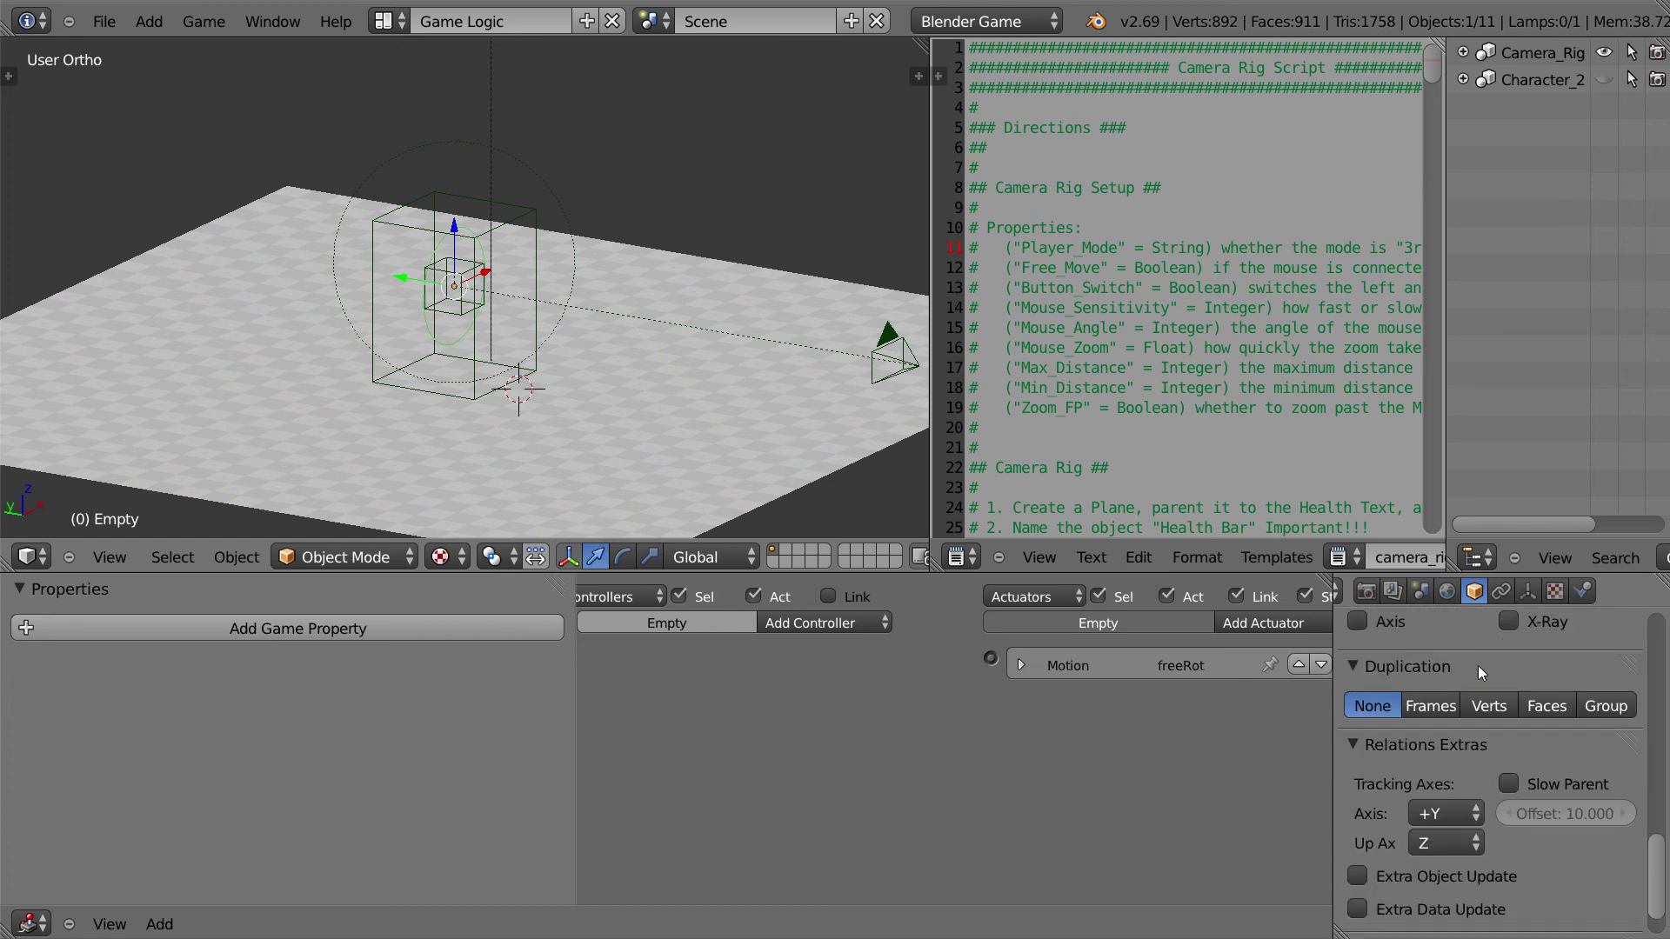
{"action": "left_click", "coordinate": [1391, 744]}
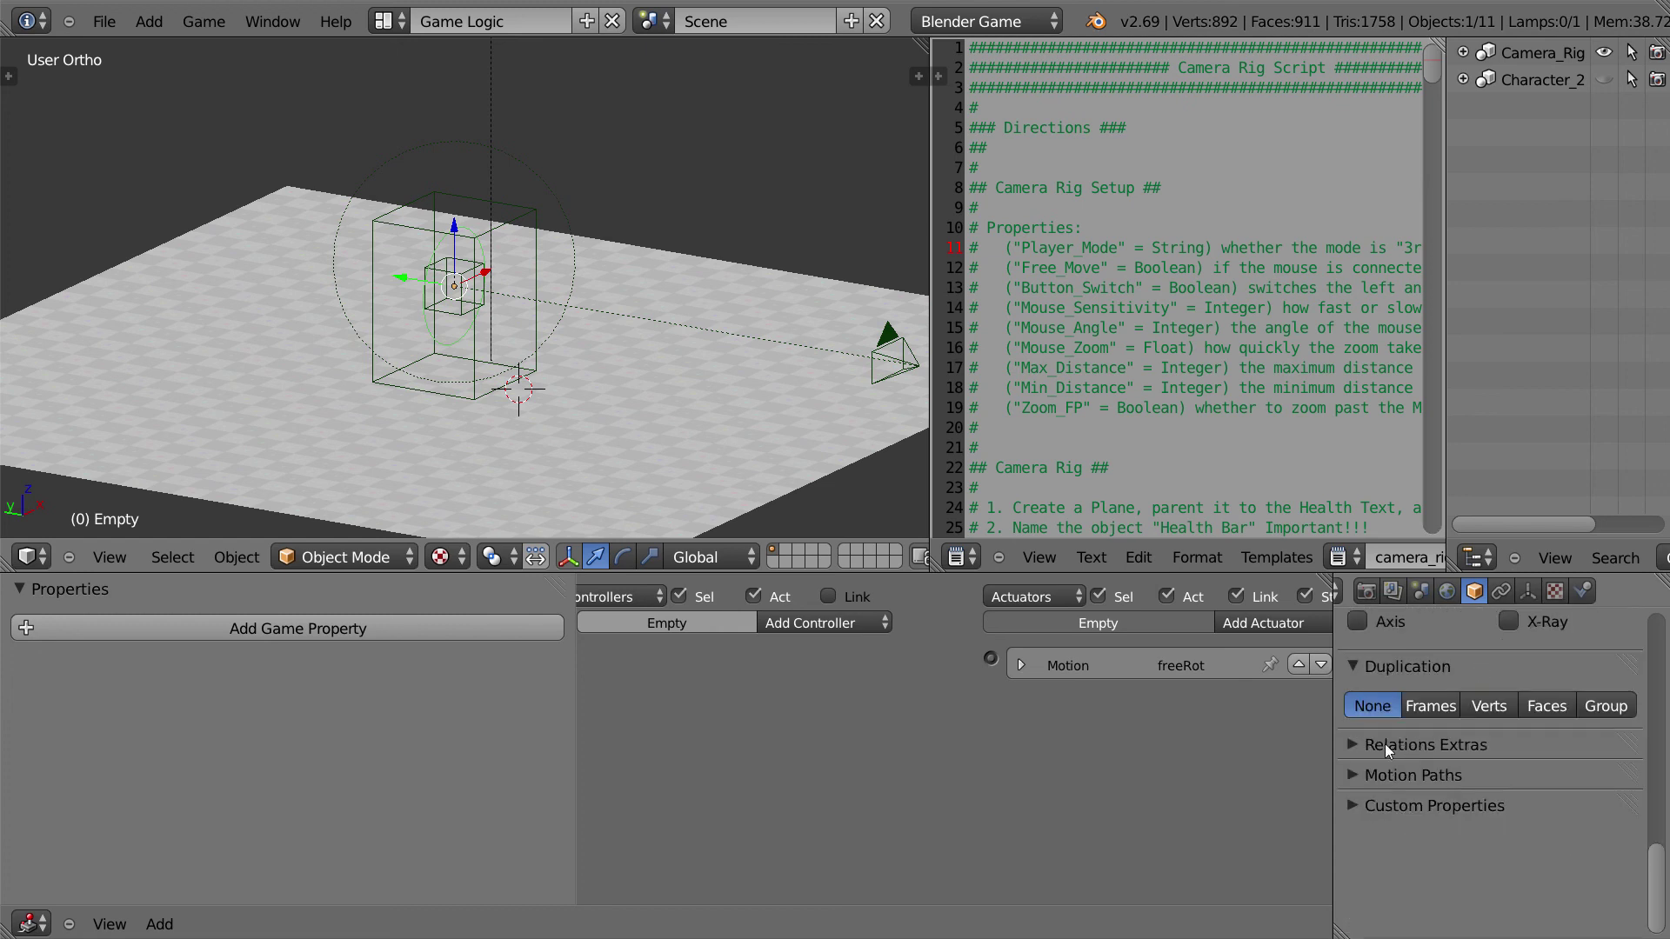
{"action": "left_click", "coordinate": [1418, 746]}
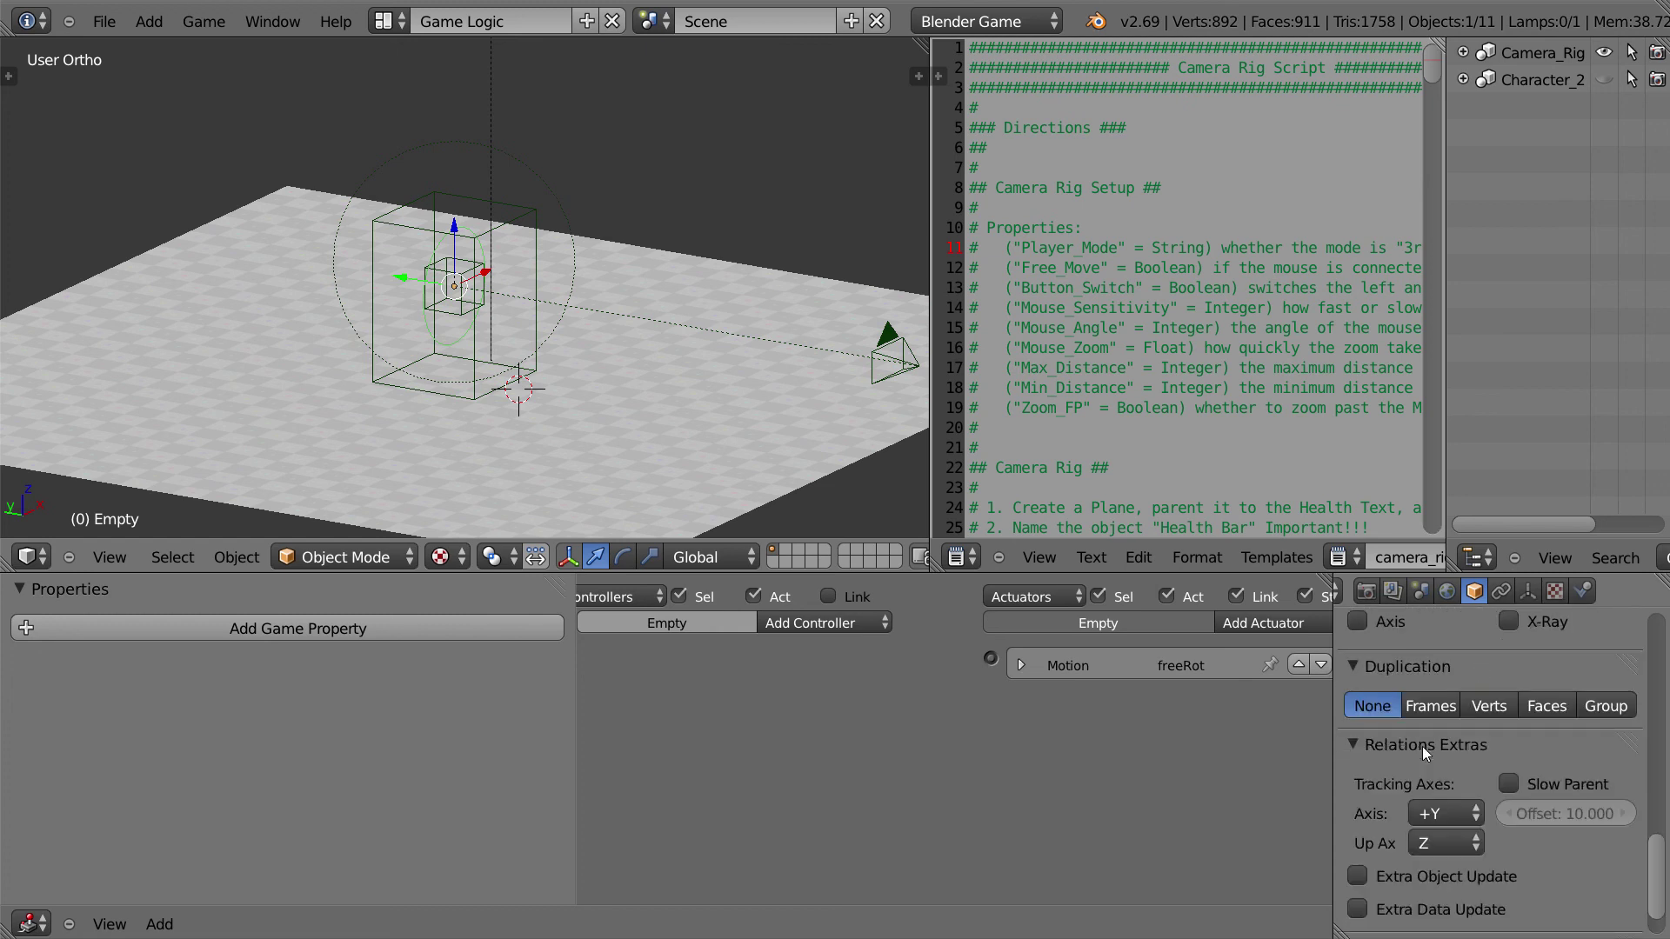
{"action": "left_click", "coordinate": [1561, 784]}
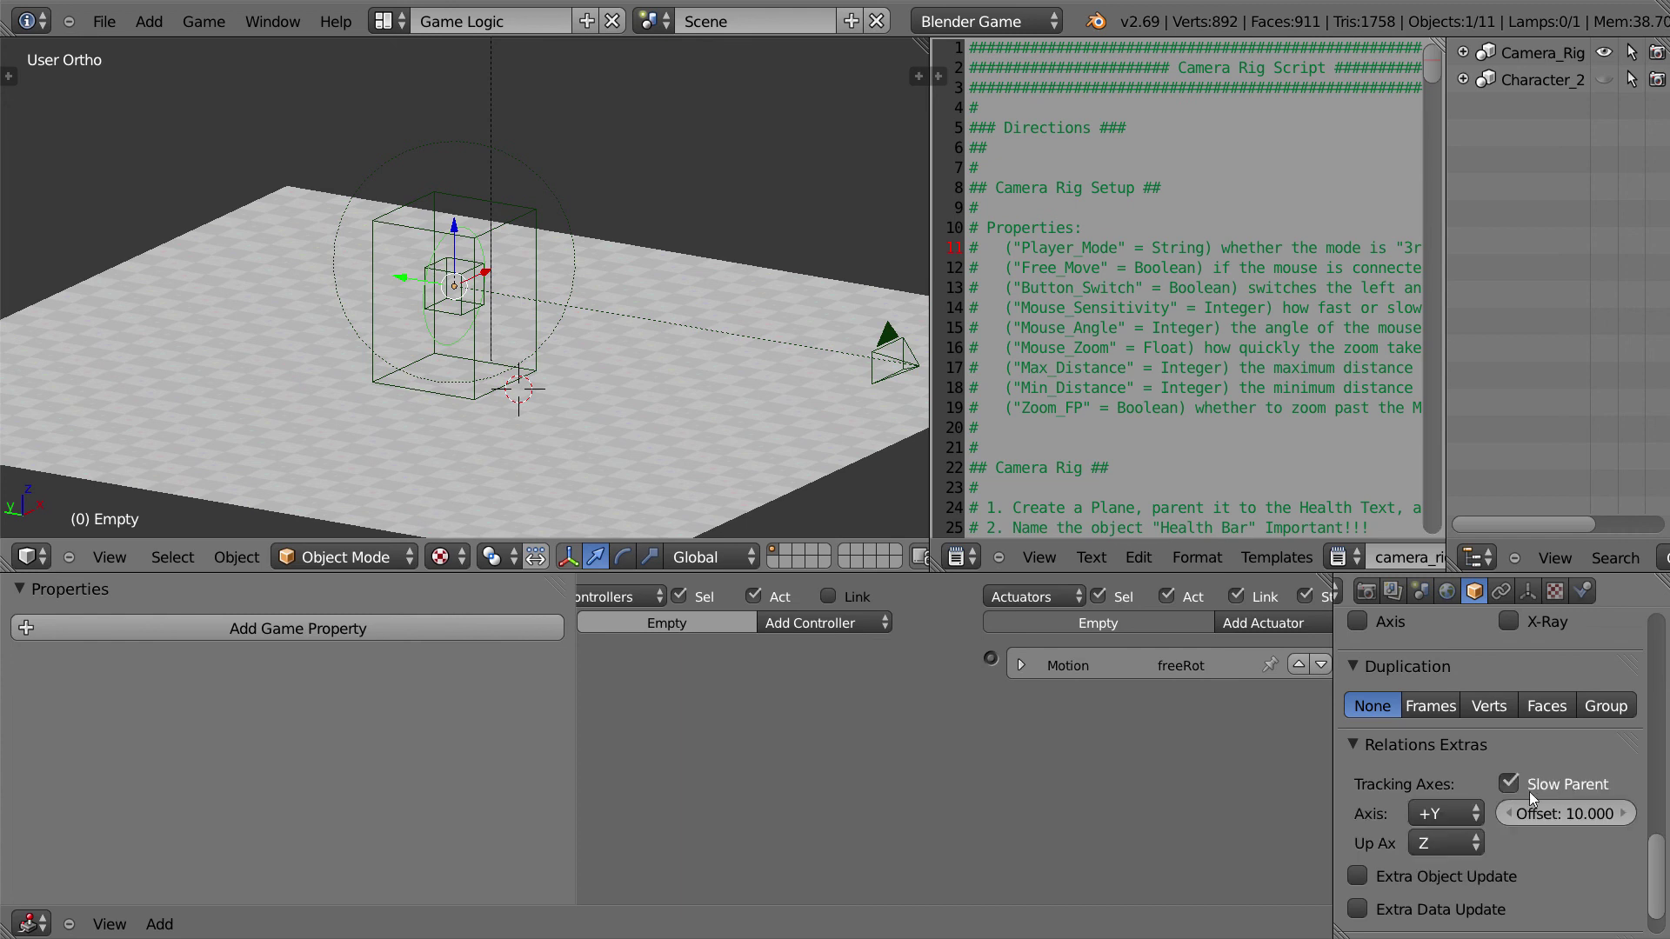
{"action": "left_click_drag", "start_coordinate": [1570, 816], "coordinate": [1505, 826]}
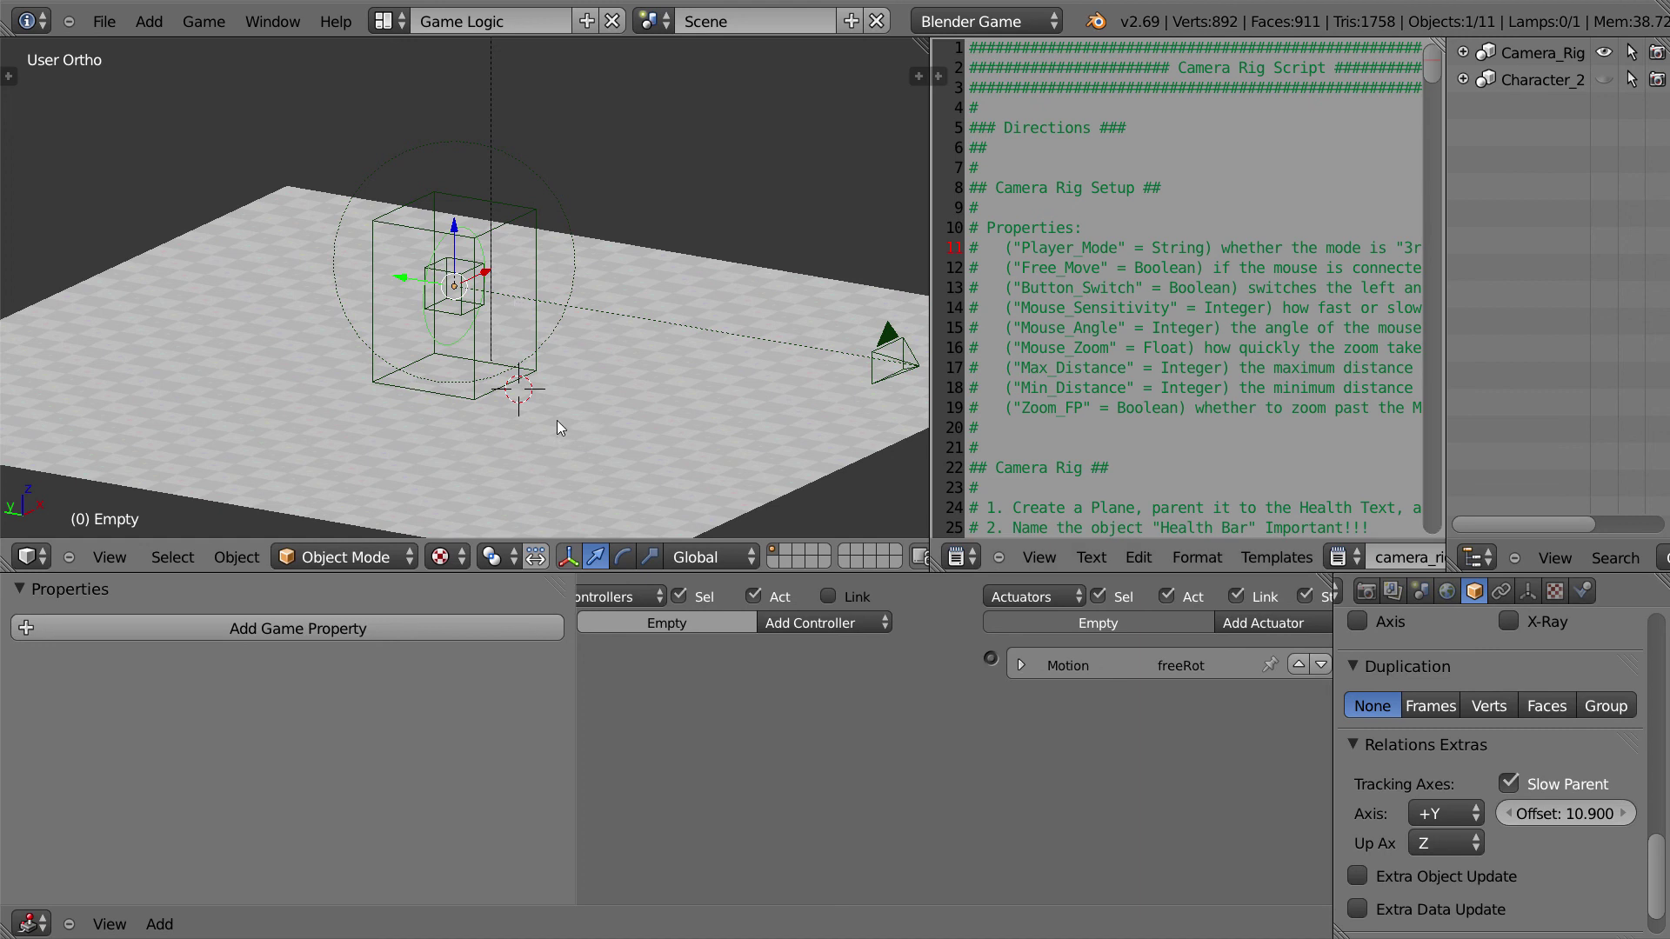
Step: Return to the camera view and run the game to test the delayed camera follow
{"action": "key", "text": "KP_5"}
{"action": "key", "text": "KP_0"}
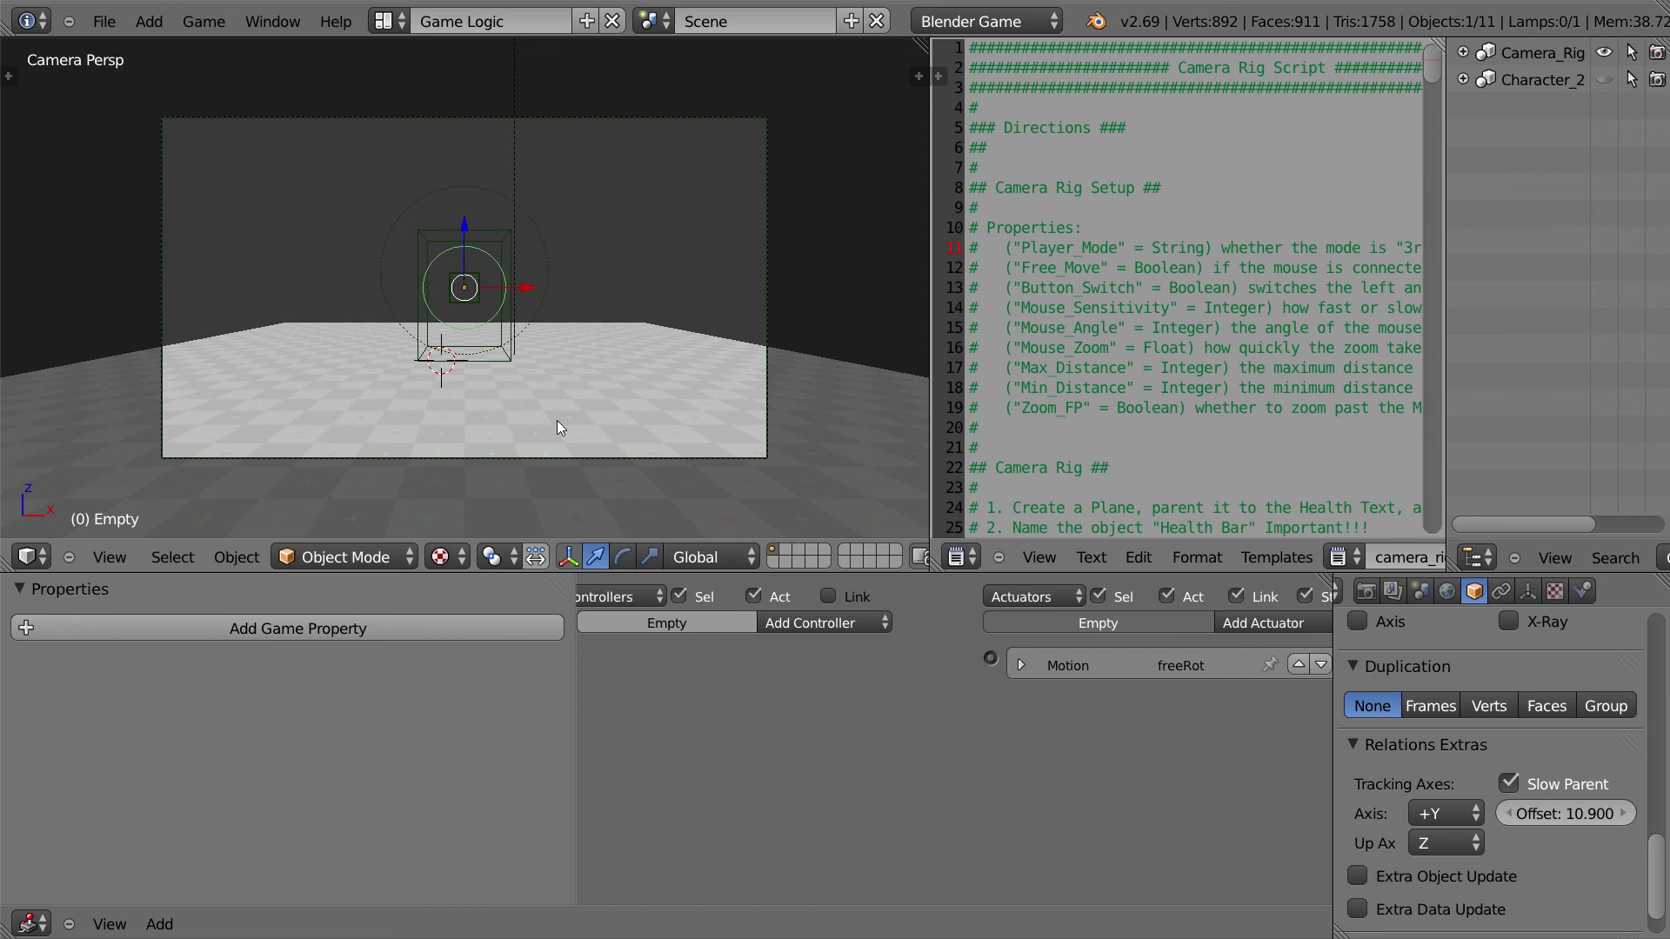
{"action": "key", "text": "p"}
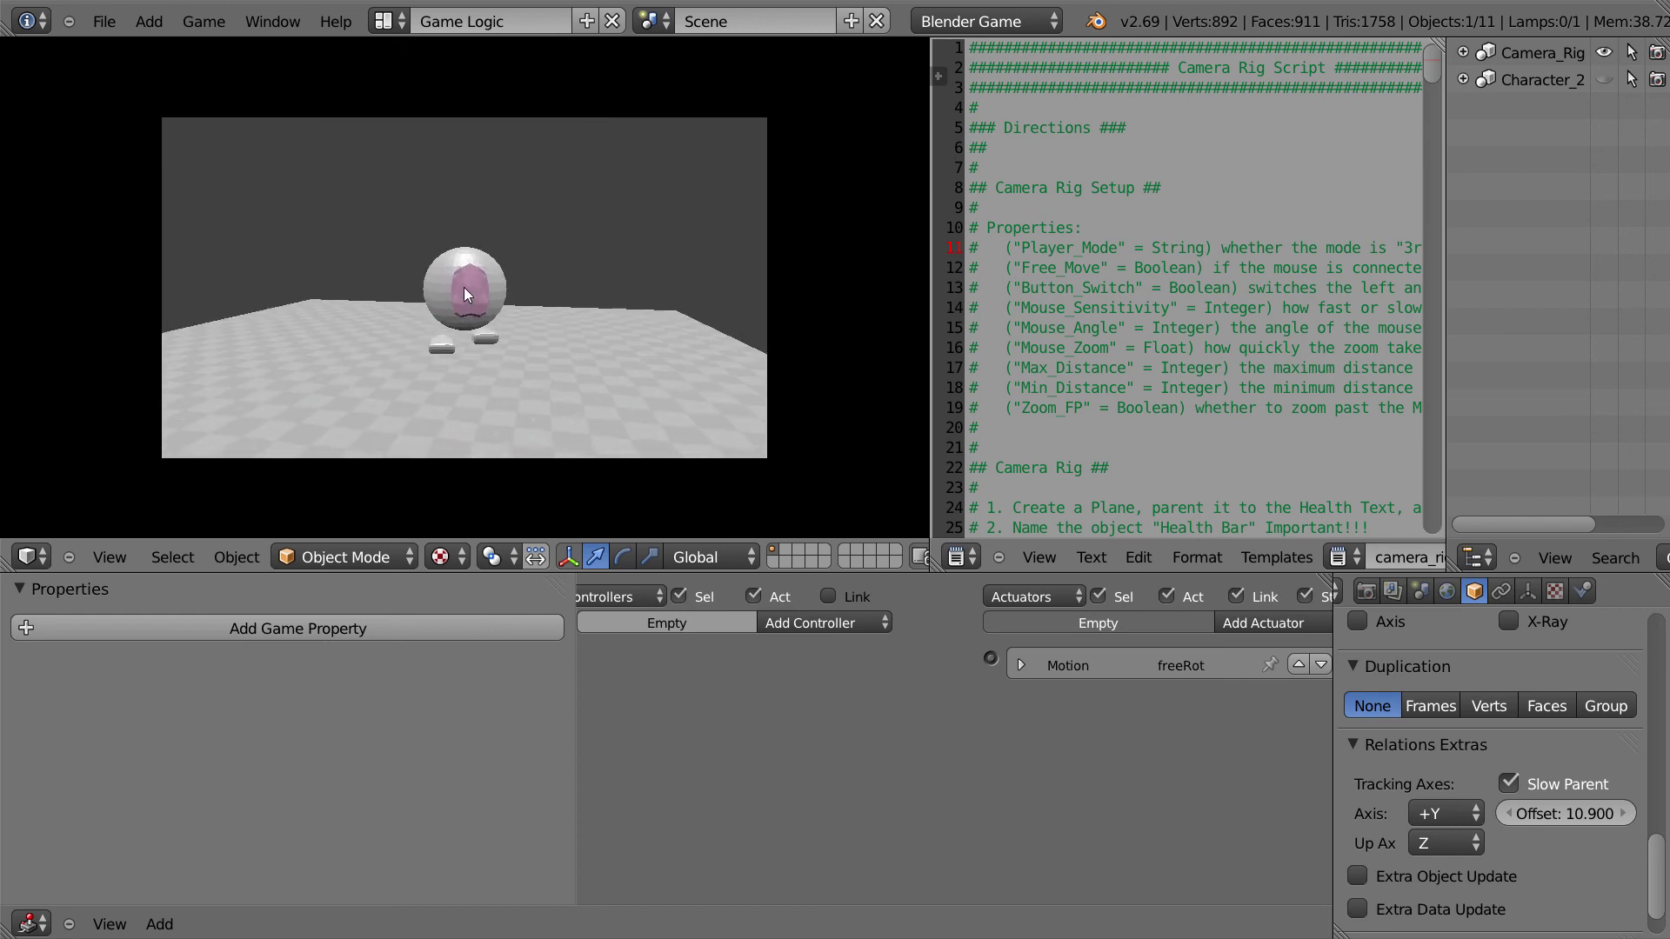
{"action": "key", "text": "Escape"}
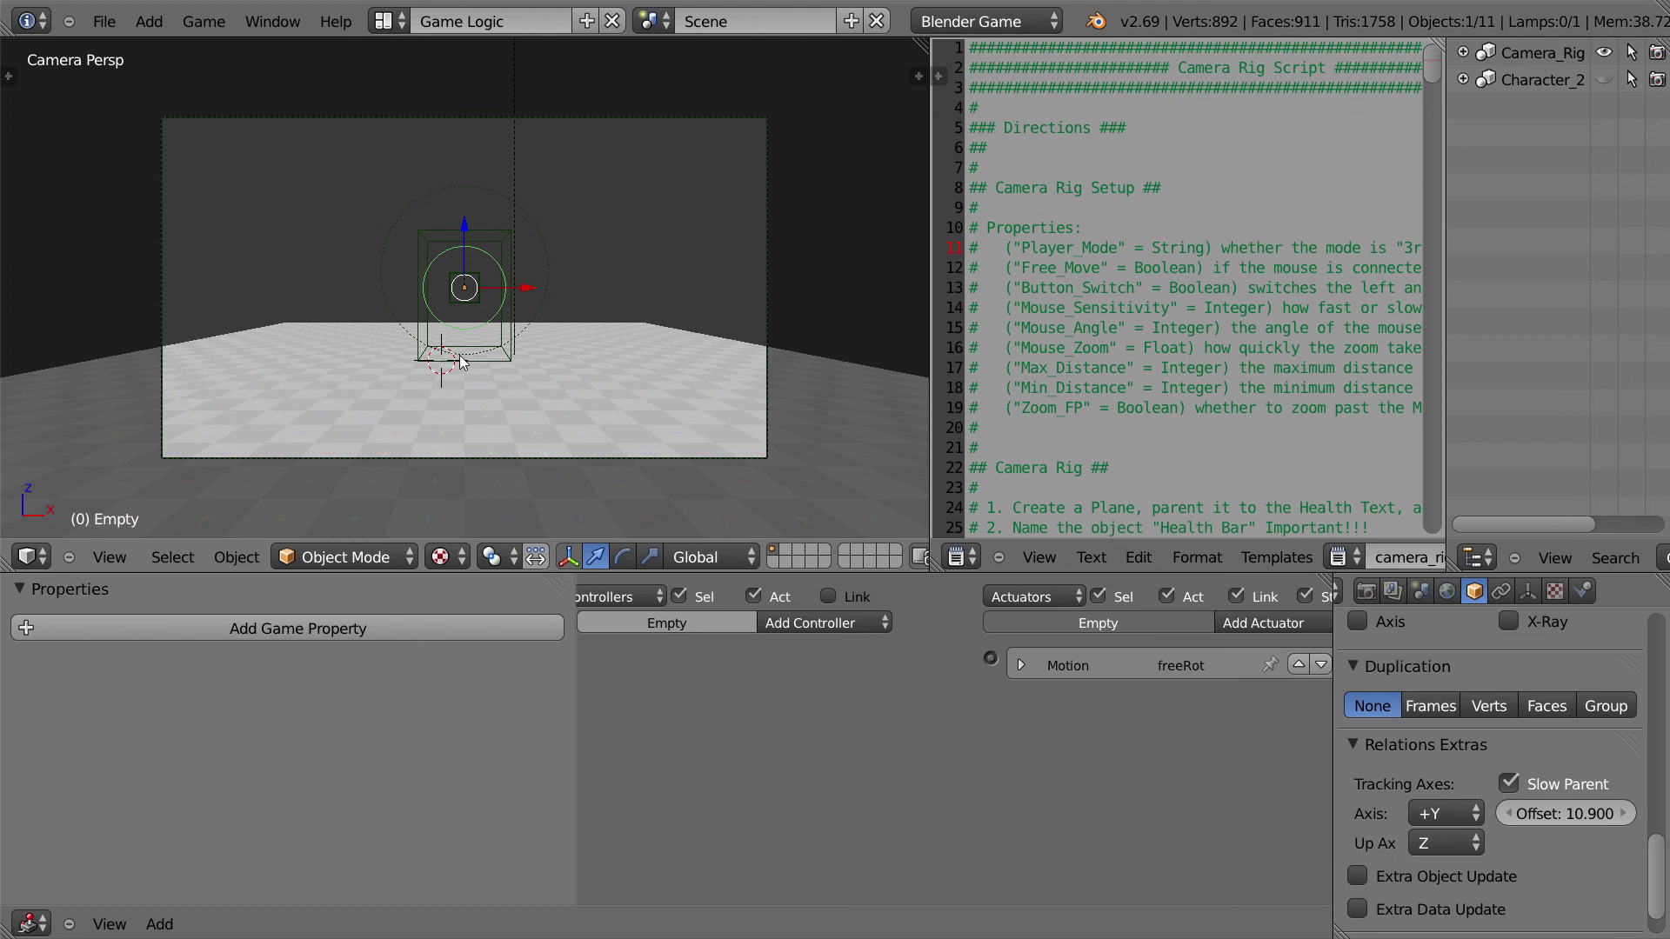
Step: Unhide the Character_2 group and select the camera to review its game properties
{"action": "key", "text": "alt+h"}
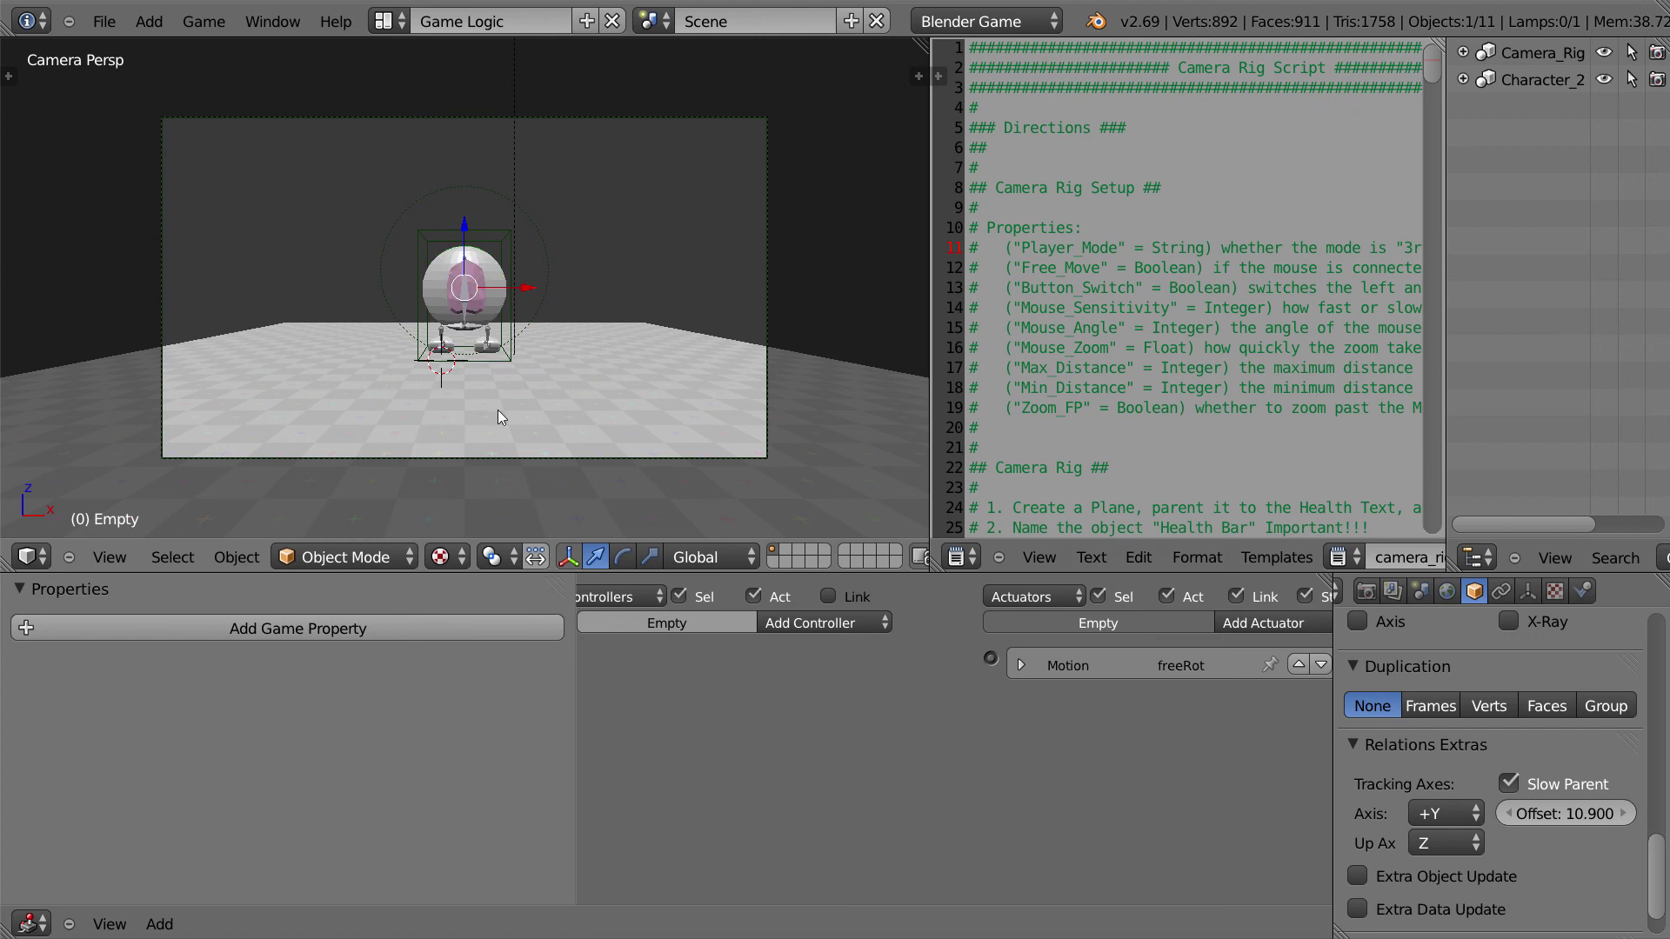
{"action": "left_click", "coordinate": [440, 447]}
{"action": "left_click", "coordinate": [441, 459]}
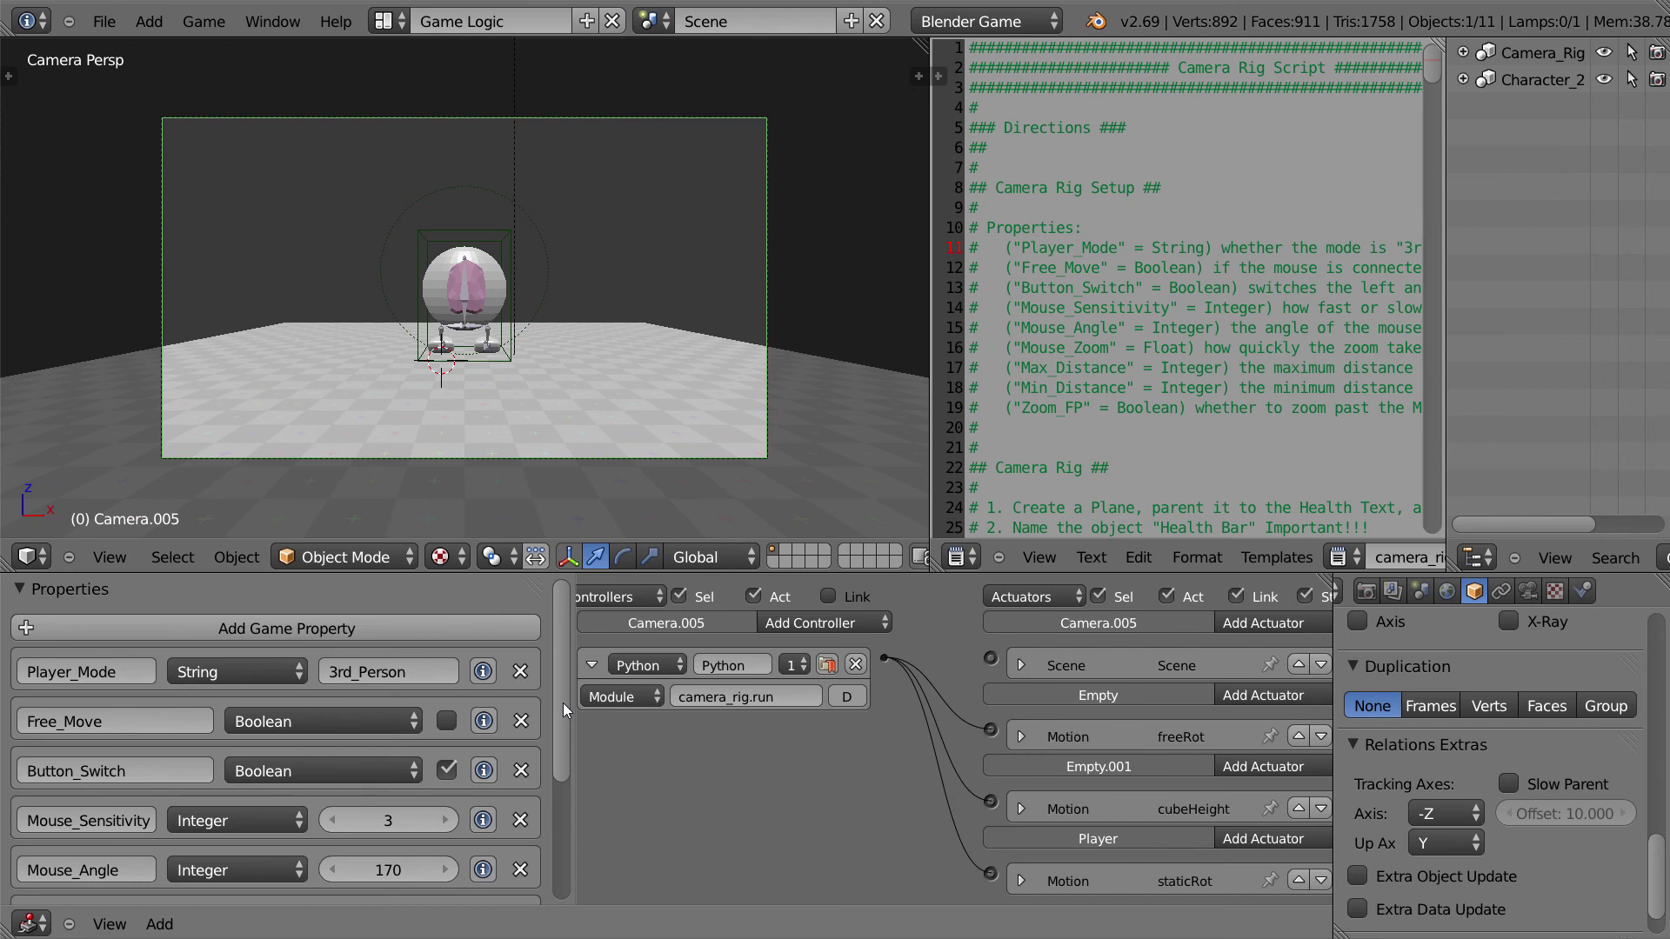
{"action": "left_click_drag", "start_coordinate": [562, 702], "coordinate": [560, 754]}
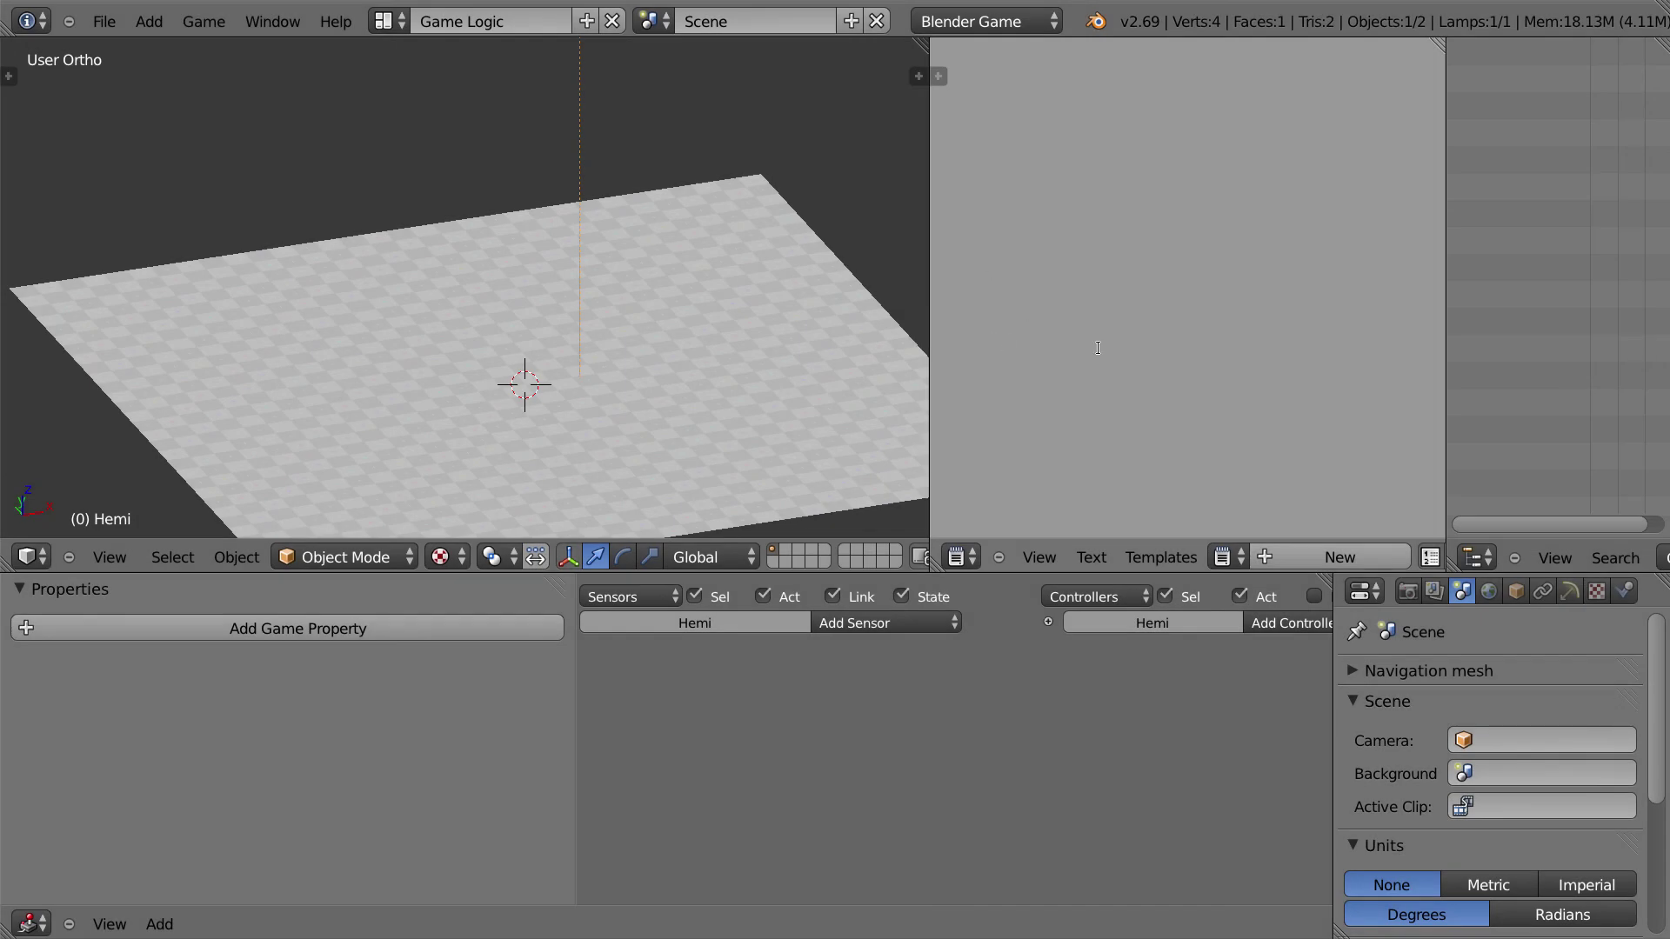
Step: In the new scene with only a plane and Hemi lamp, append the Camera_Rig group from camera_rig.blend in the 05_Camera Rig folder
{"action": "right_click", "coordinate": [772, 366]}
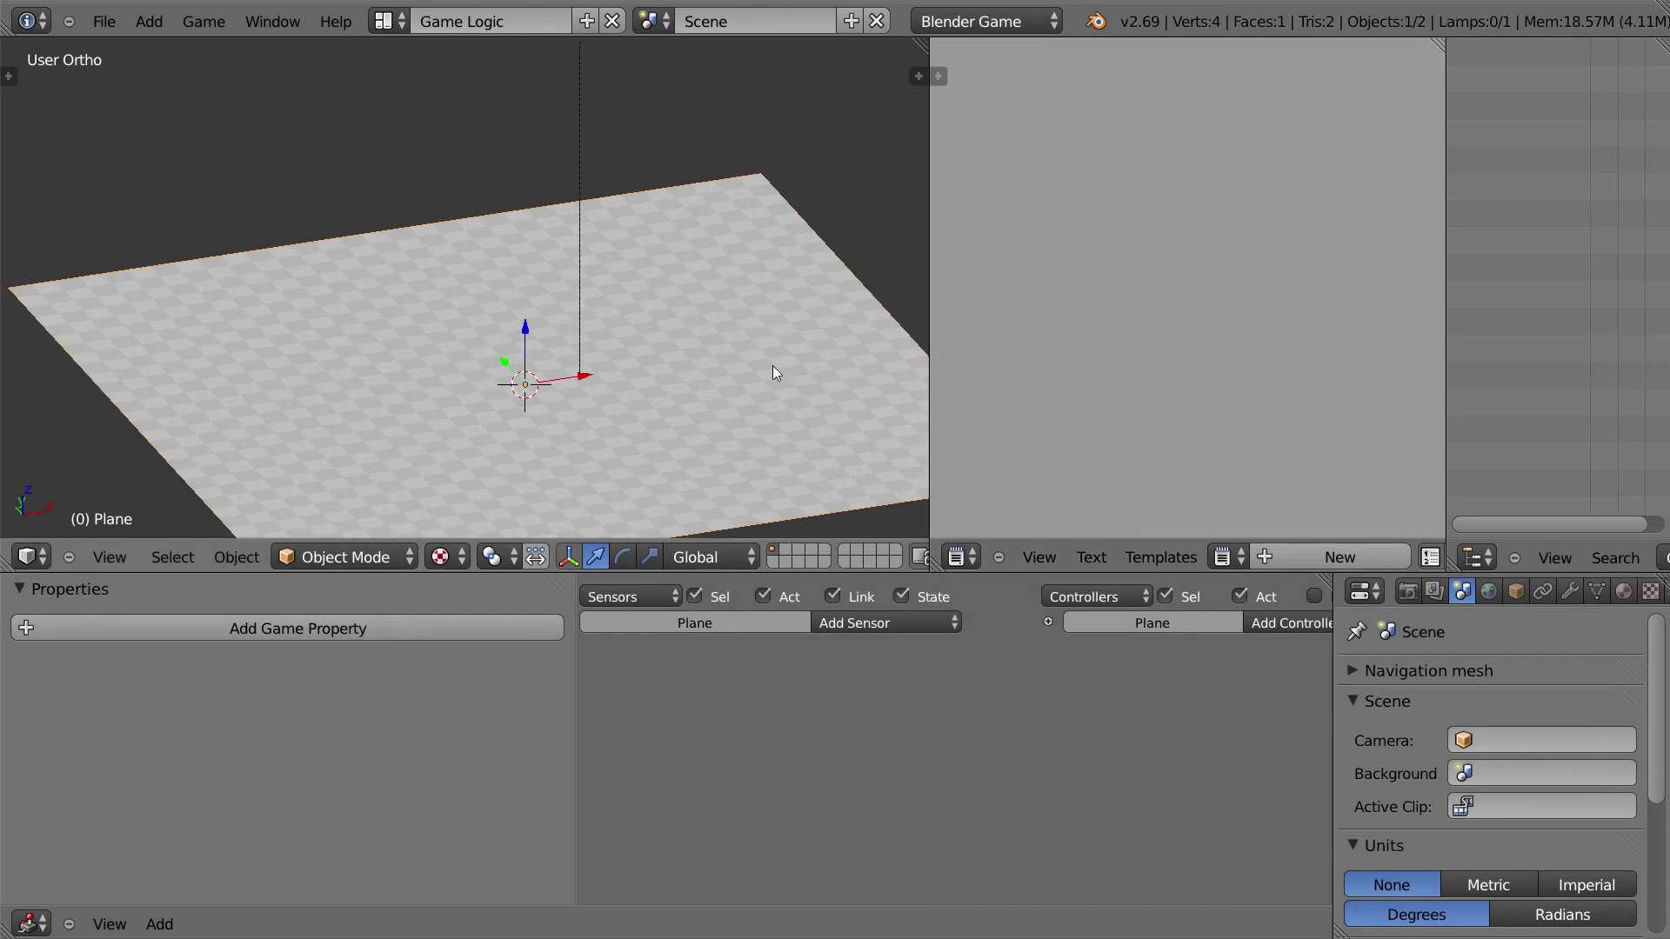
{"action": "right_click", "coordinate": [579, 199]}
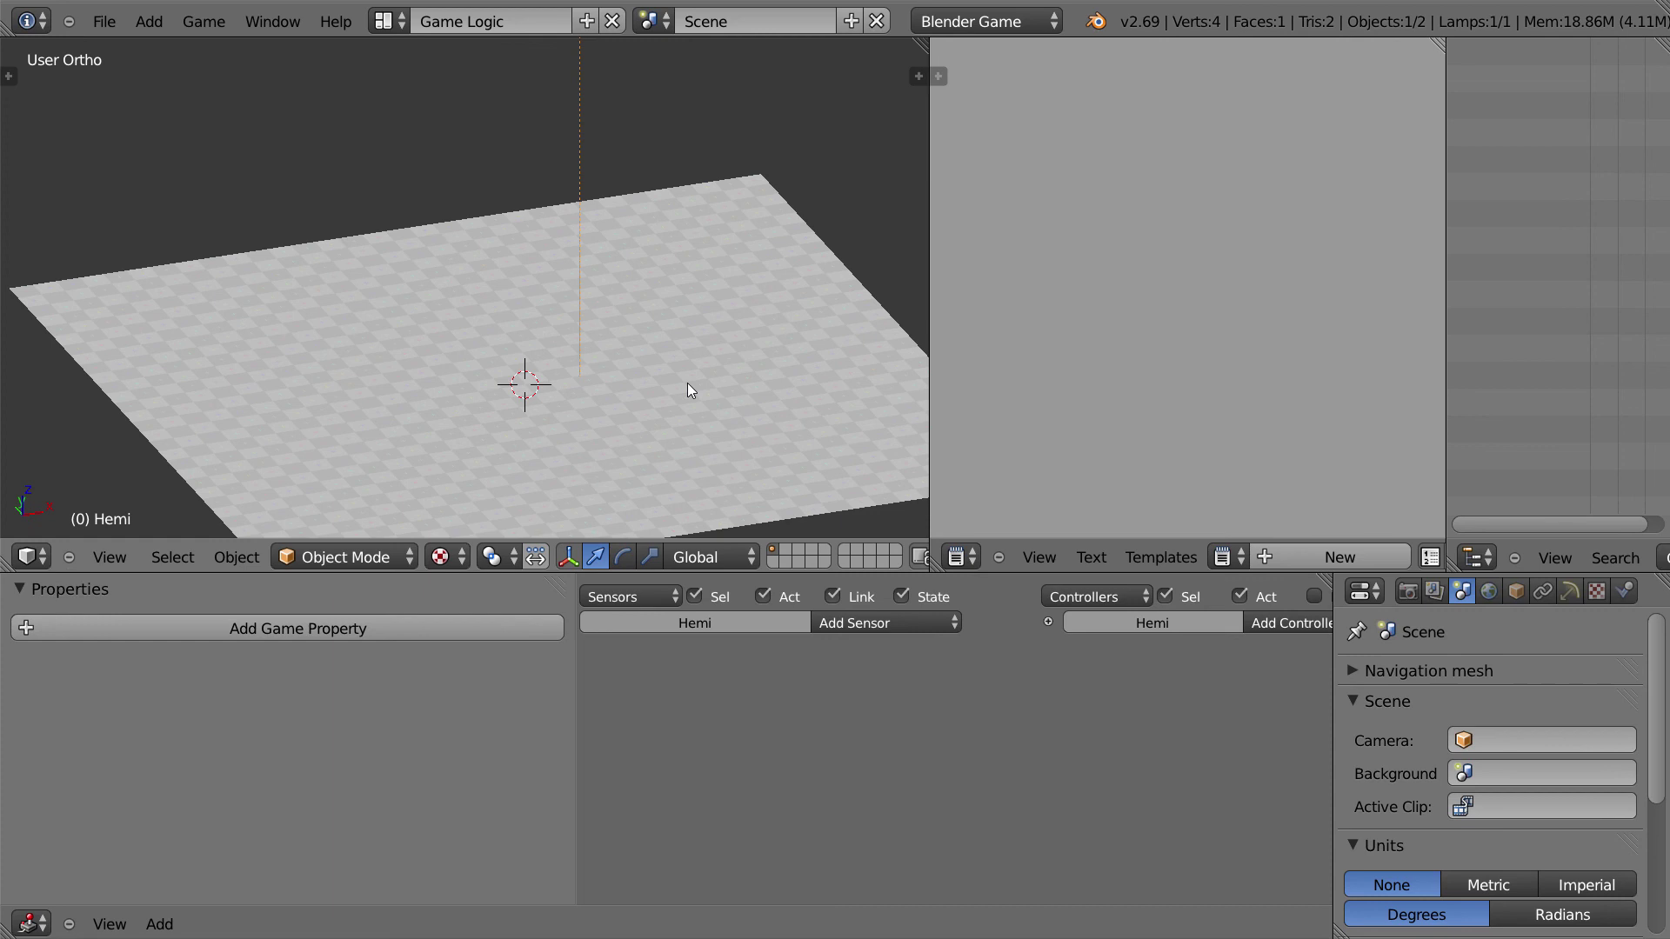
{"action": "left_click", "coordinate": [110, 23]}
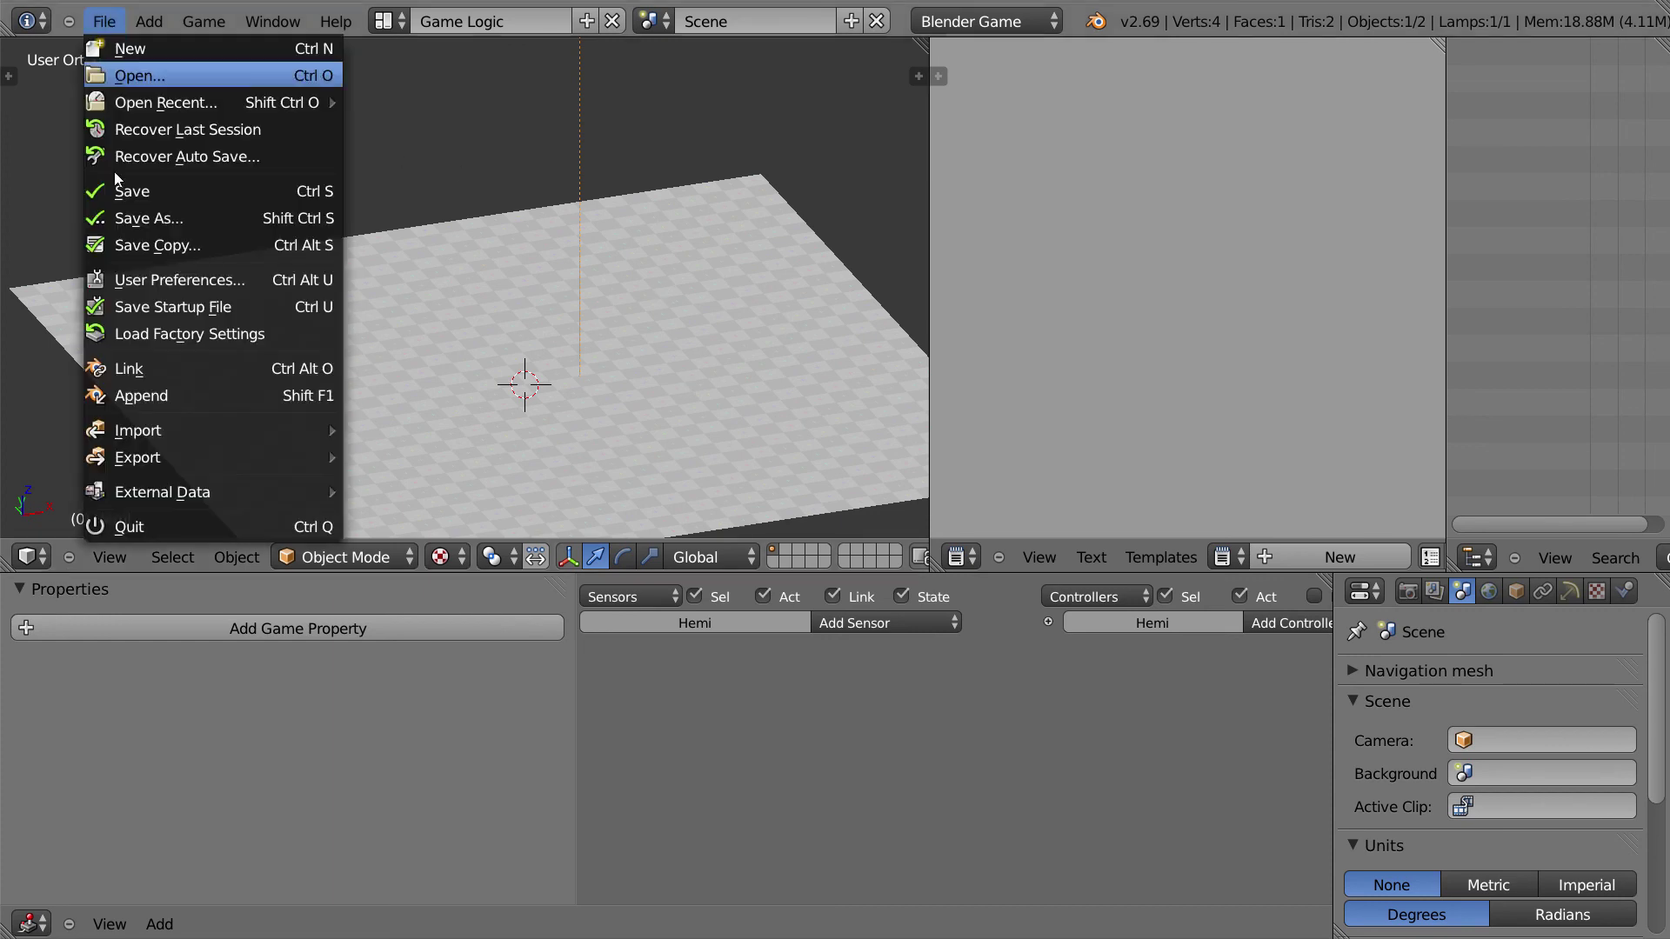
{"action": "left_click", "coordinate": [140, 395]}
{"action": "left_click", "coordinate": [383, 152]}
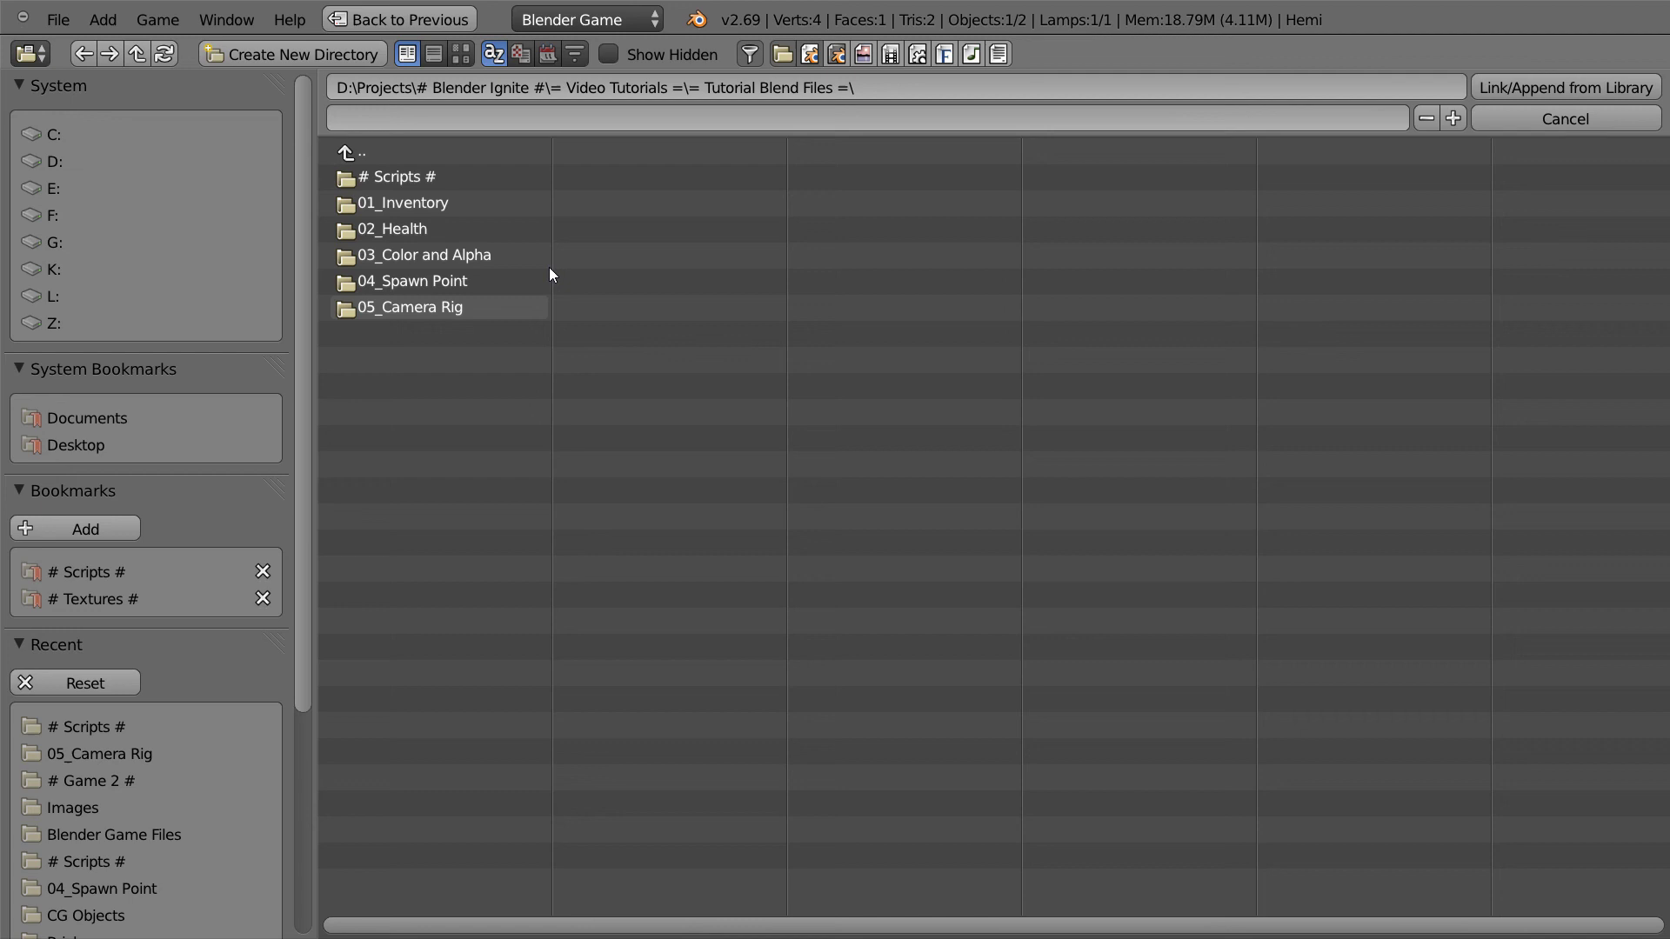
{"action": "left_click", "coordinate": [414, 309]}
{"action": "left_click", "coordinate": [443, 205]}
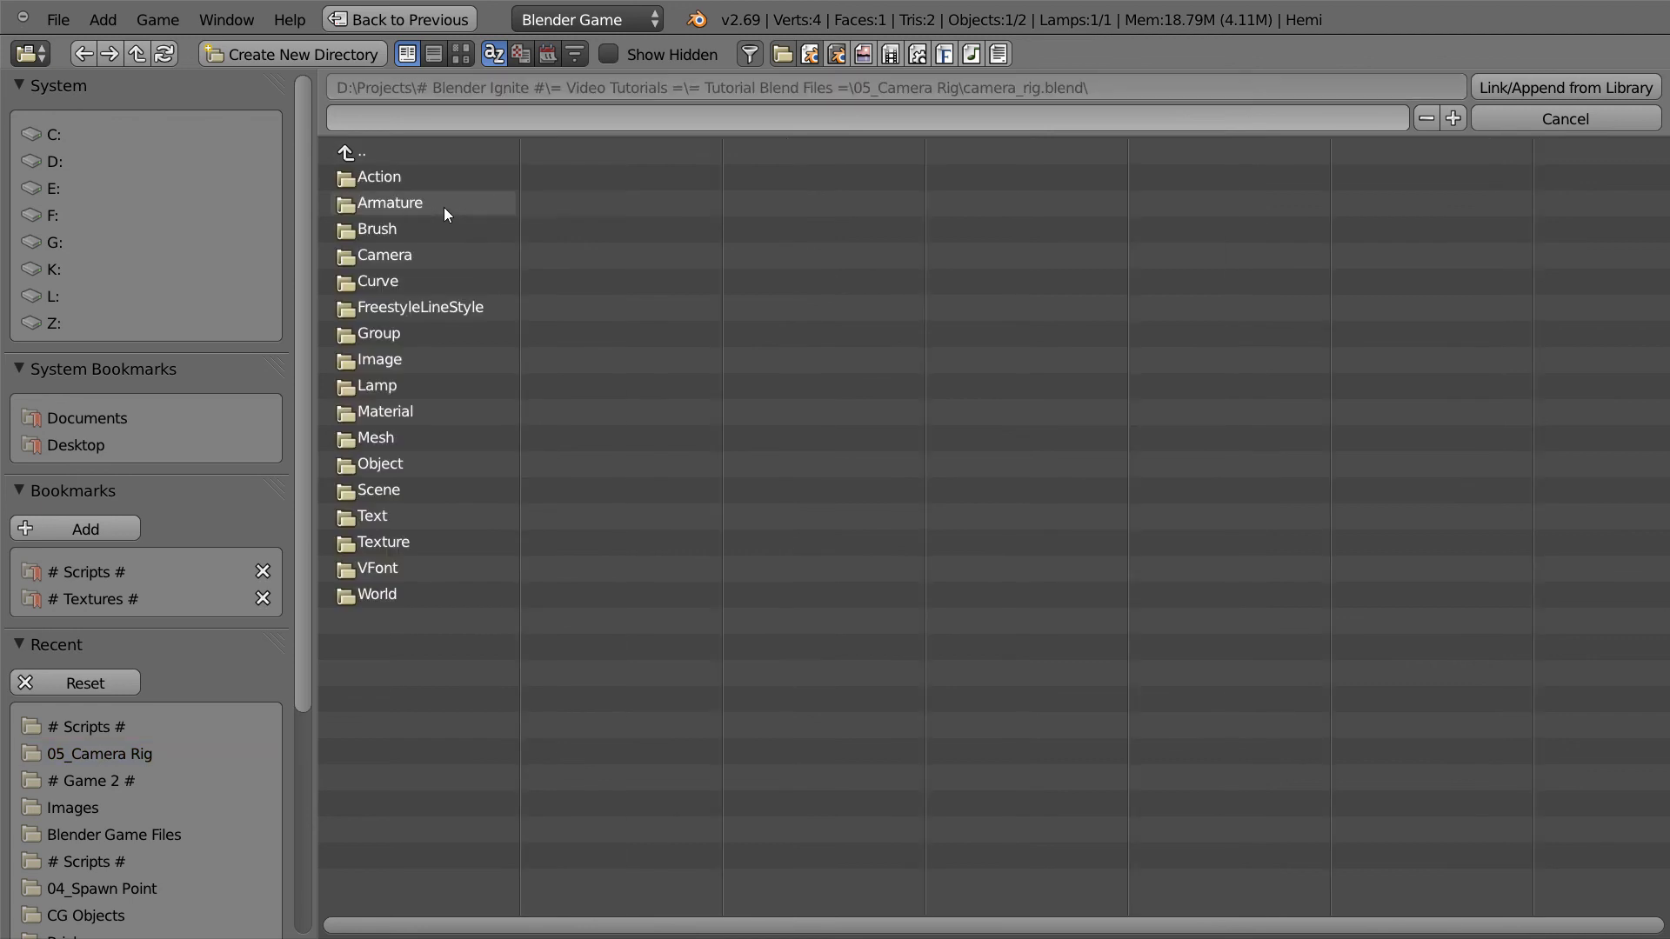
{"action": "left_click", "coordinate": [405, 340]}
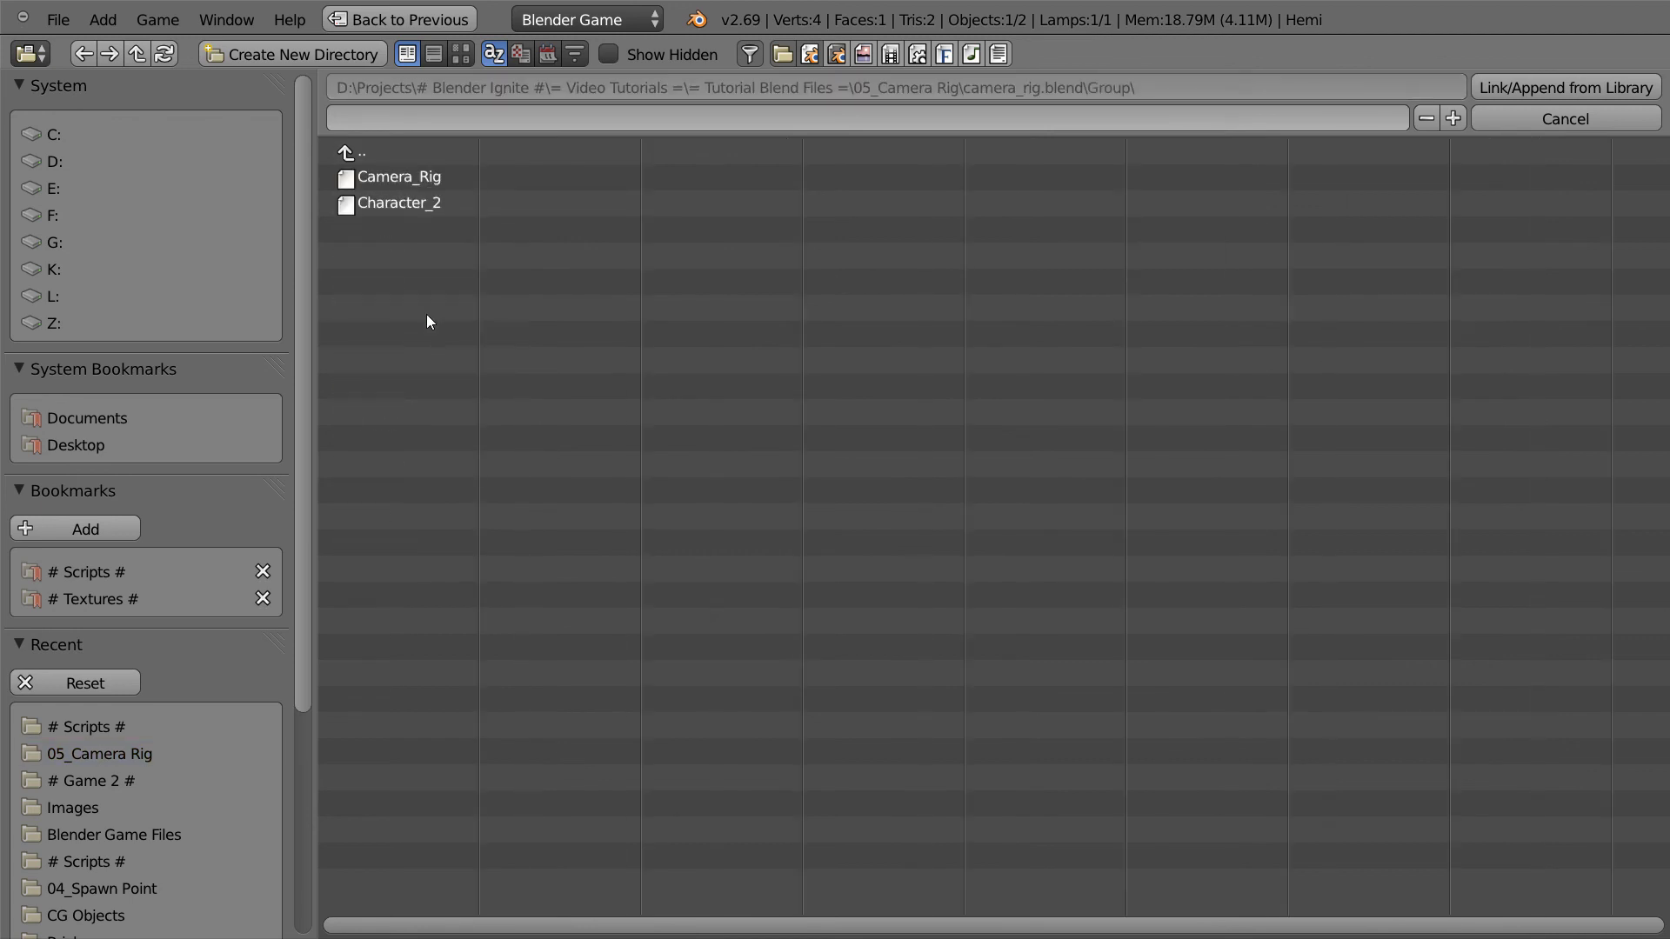
{"action": "left_click", "coordinate": [437, 180]}
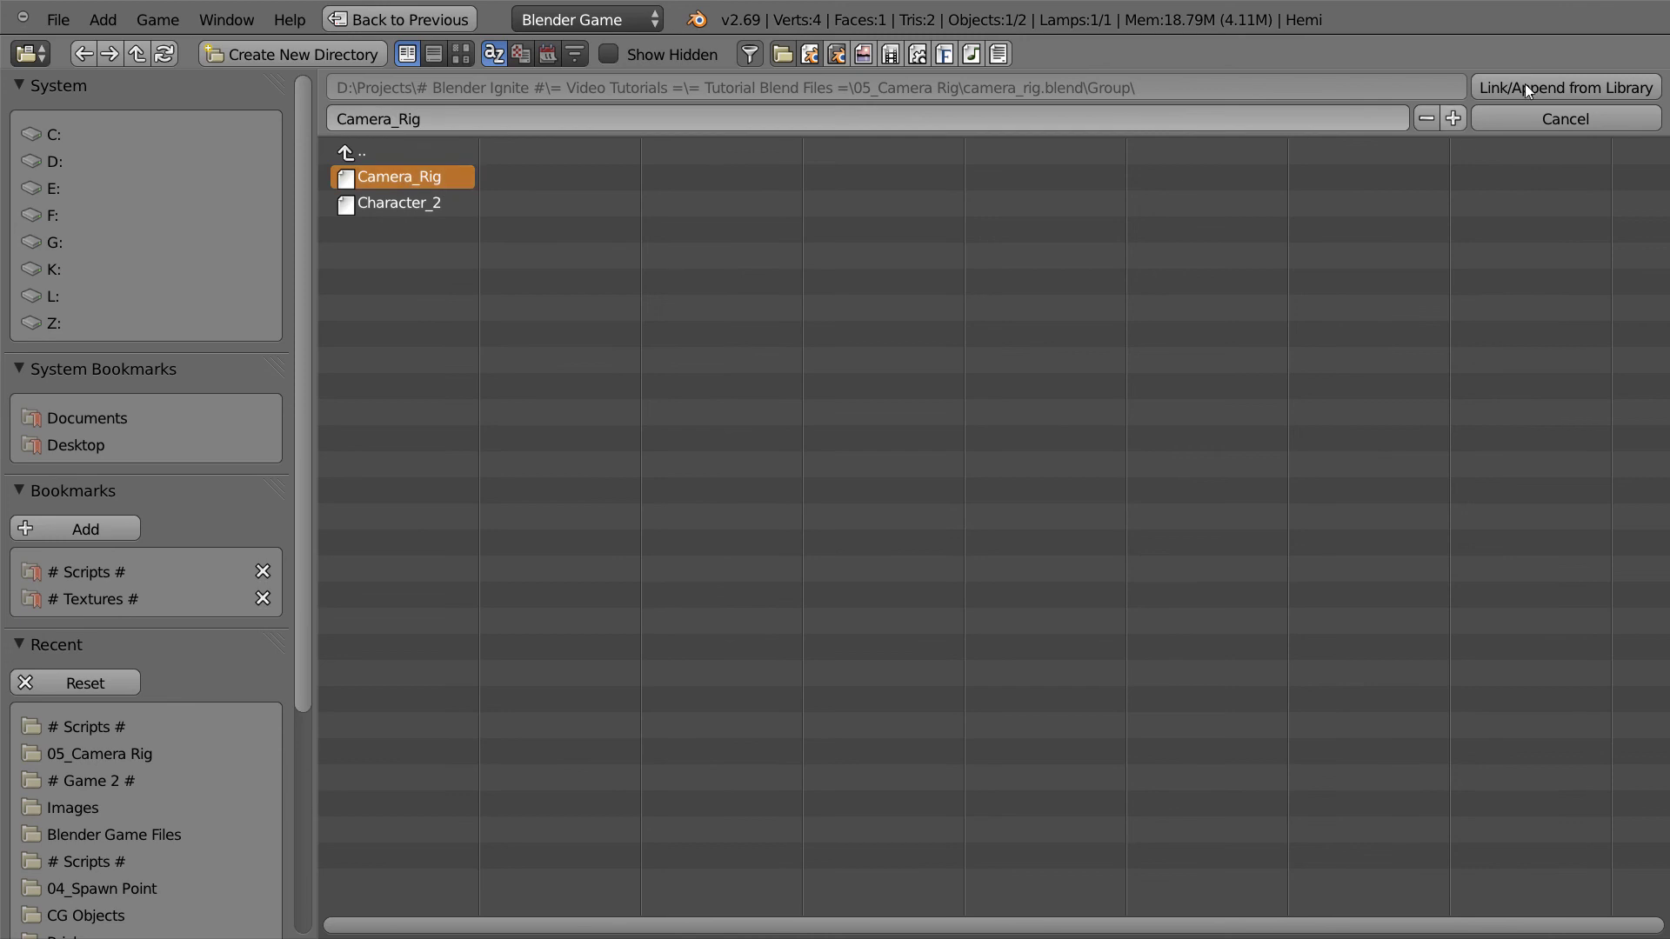
{"action": "left_click", "coordinate": [1569, 87]}
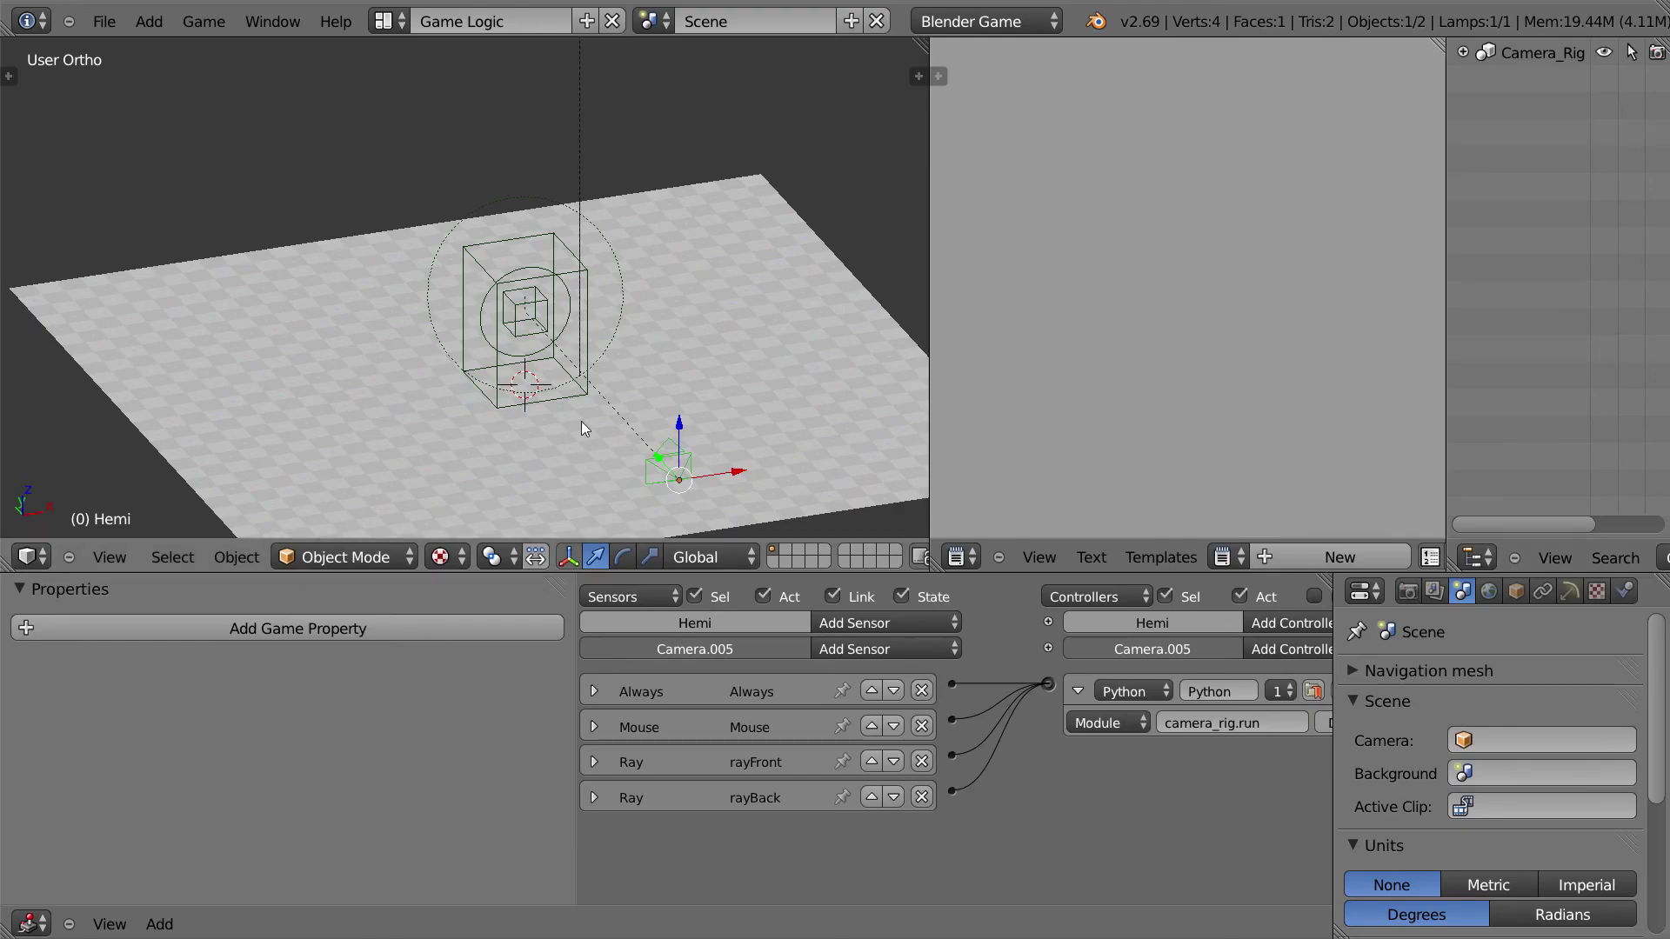
Step: Select the appended rig's camera and switch to the view through it
{"action": "middle_click_drag", "start_coordinate": [553, 415], "coordinate": [729, 481]}
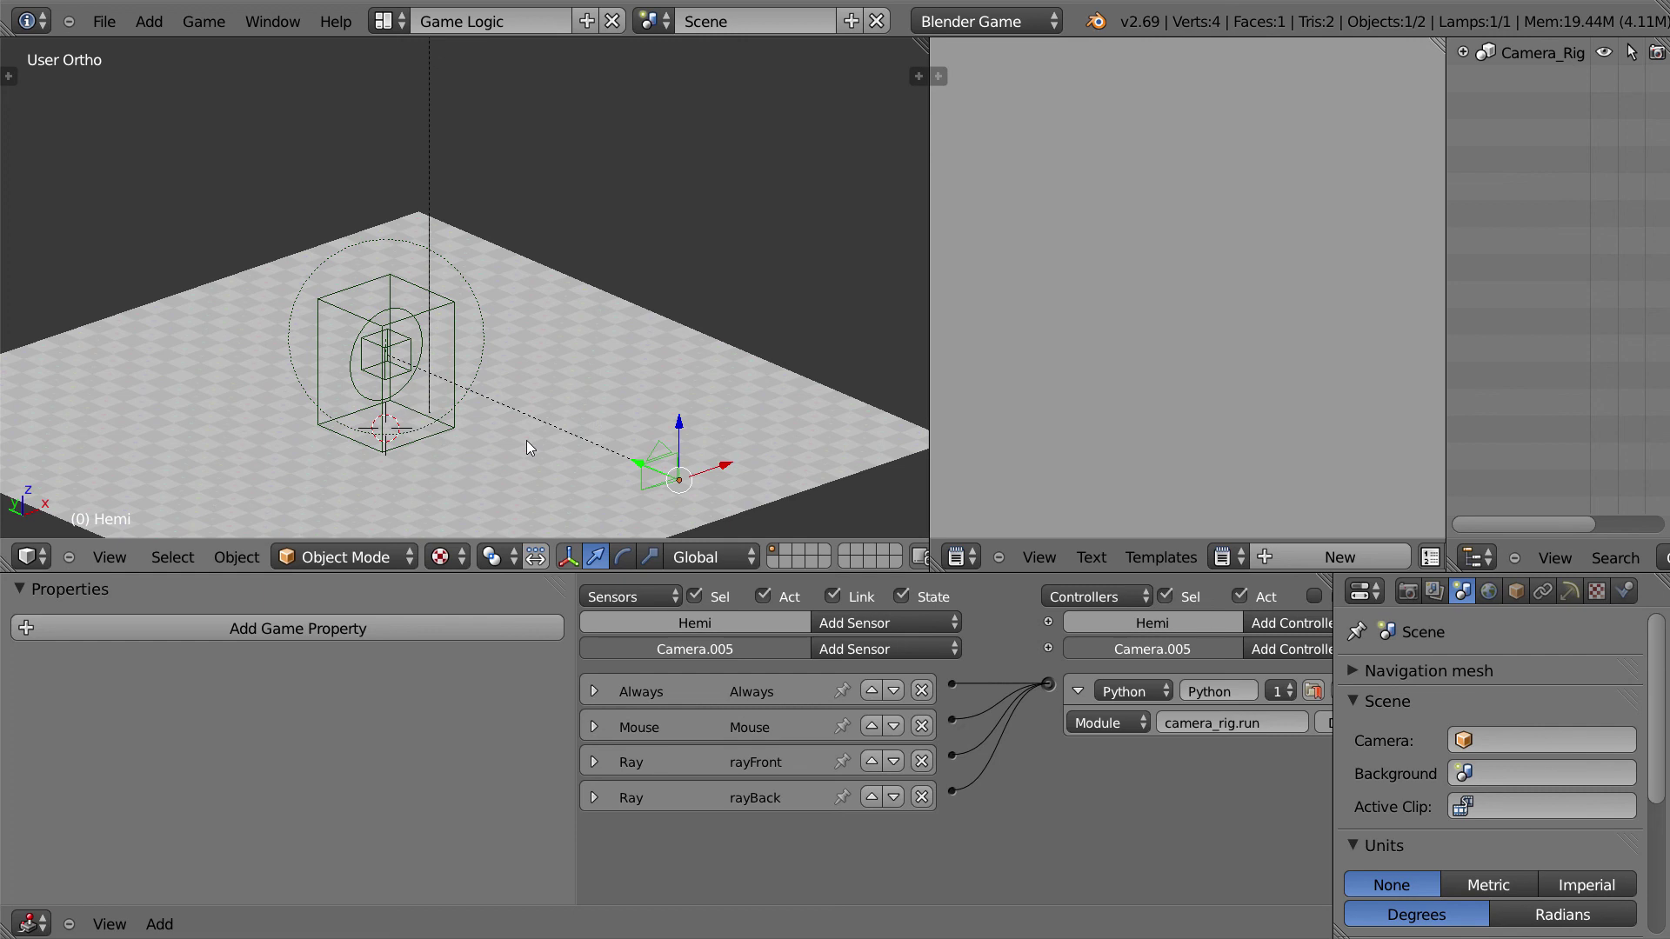
{"action": "middle_click_drag", "start_coordinate": [529, 447], "coordinate": [602, 382]}
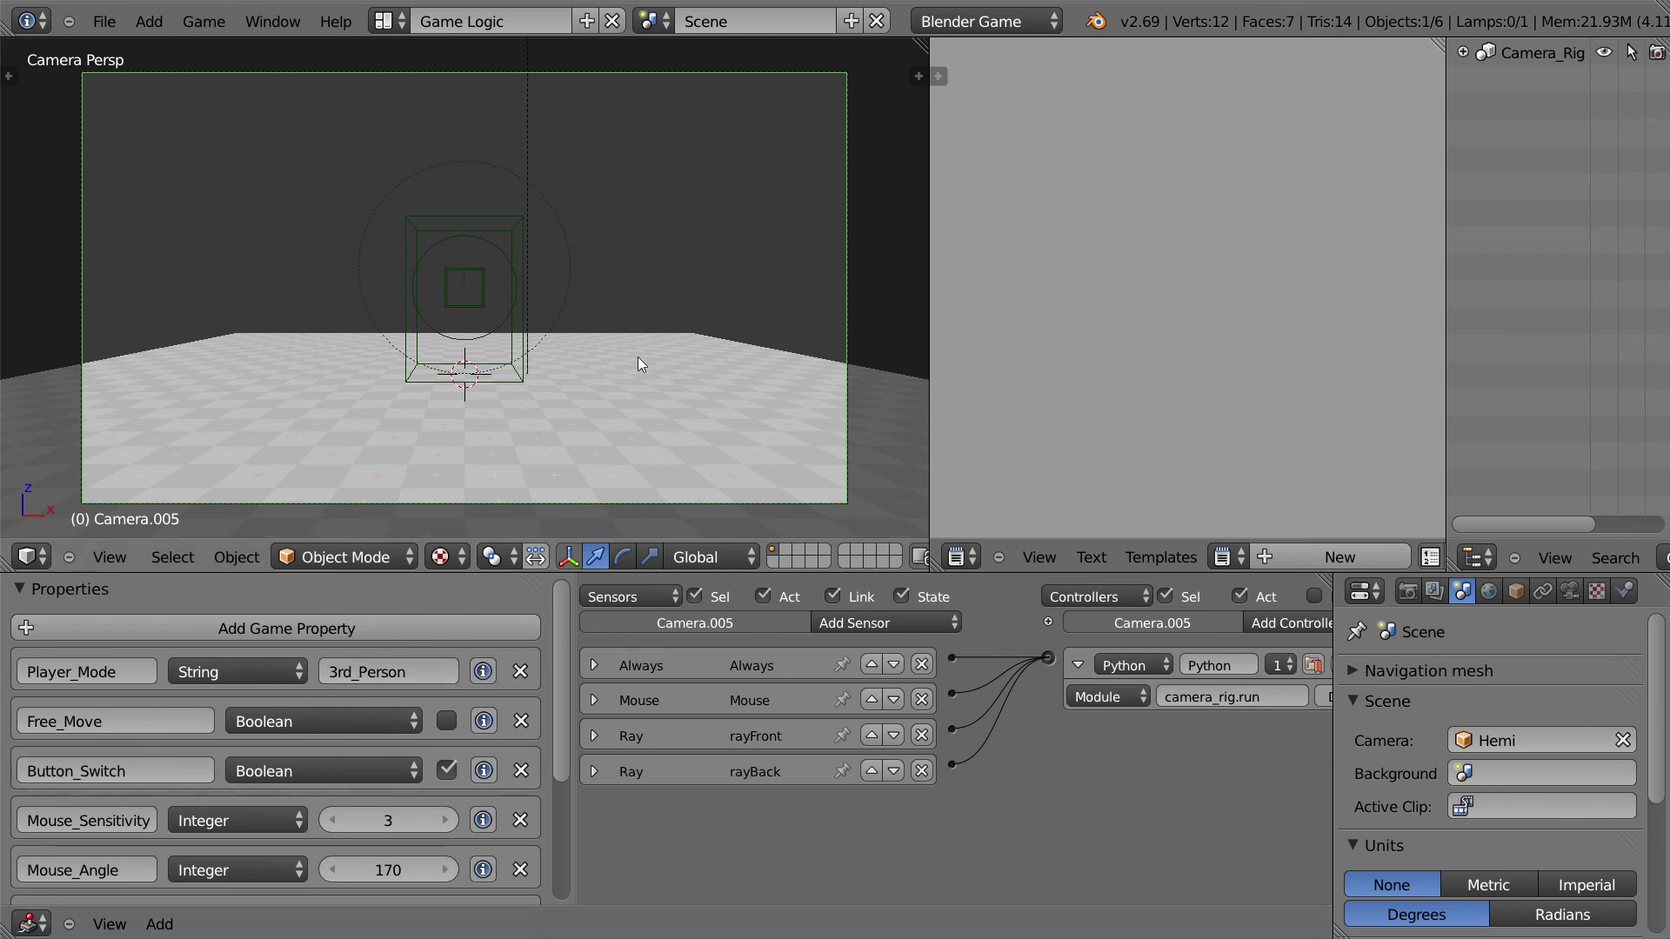
Step: Load the camera_rig.py script from the # Scripts # folder into the text editor
{"action": "right_click", "coordinate": [494, 399]}
{"action": "right_click", "coordinate": [845, 395]}
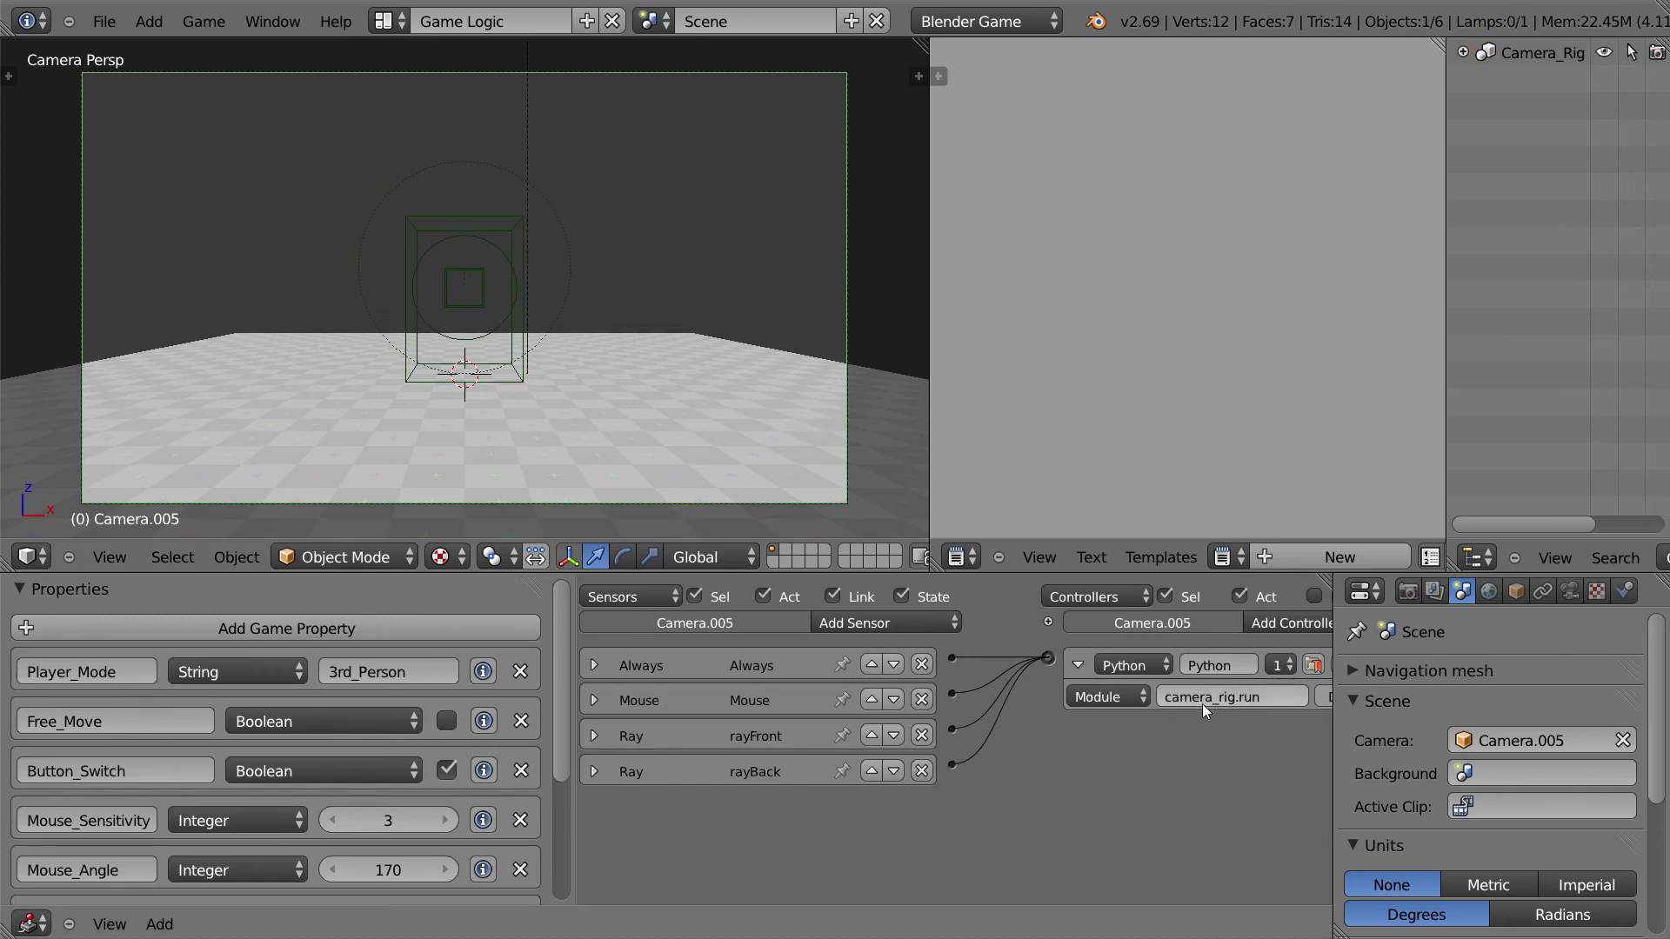
{"action": "left_click", "coordinate": [1103, 559]}
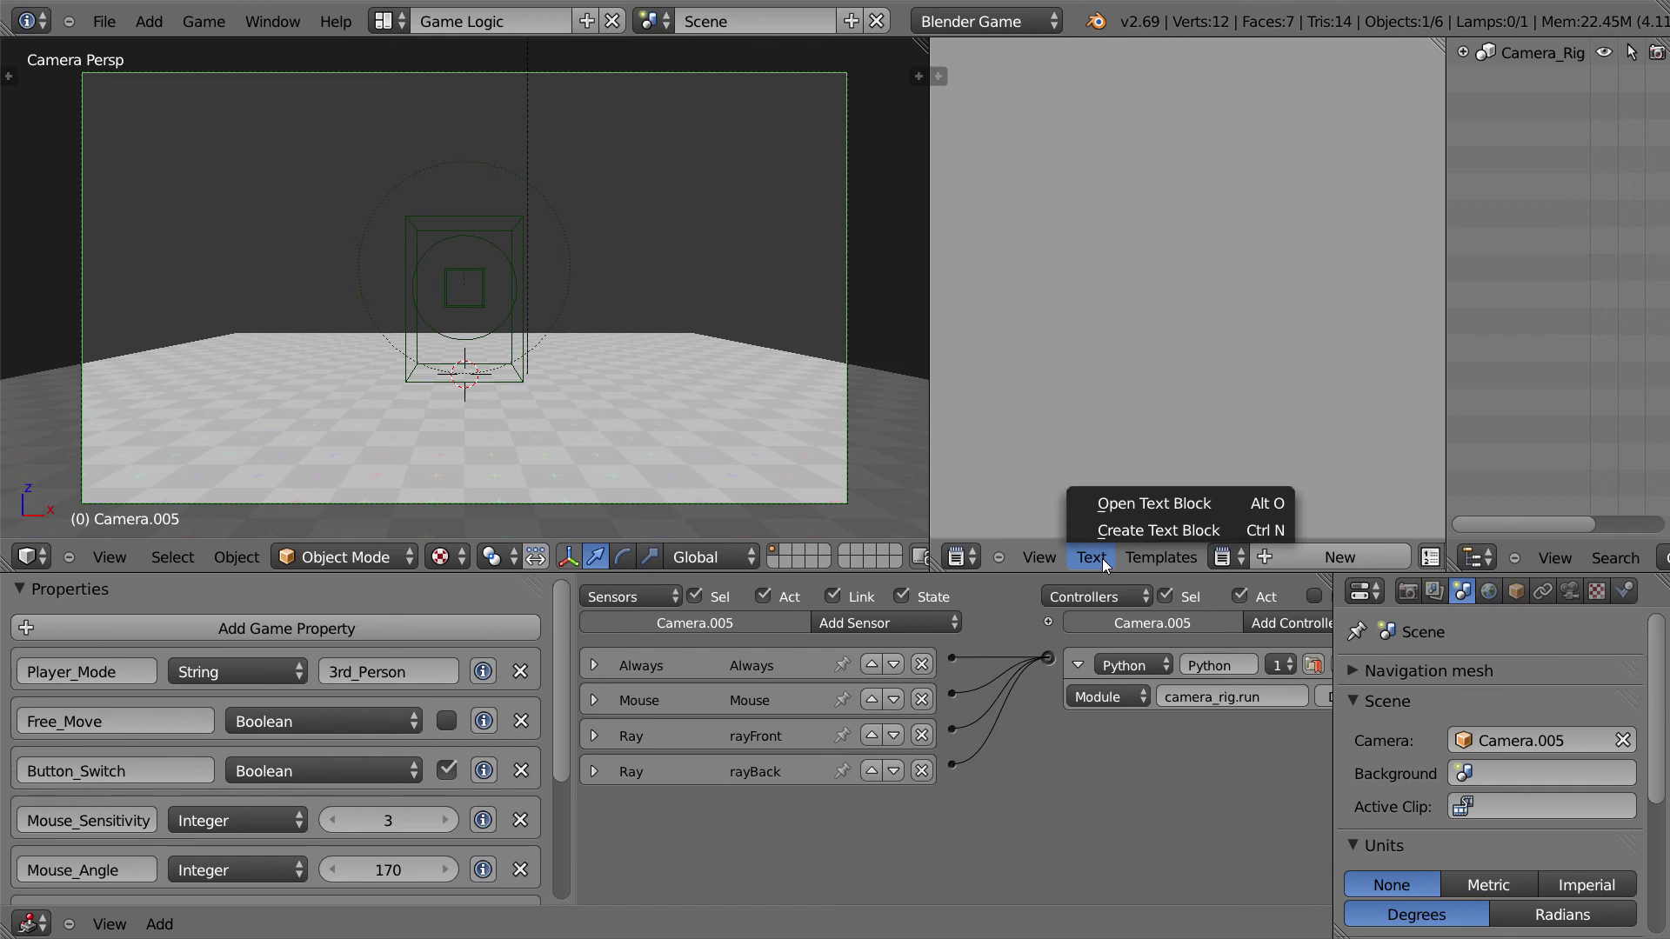
{"action": "left_click", "coordinate": [1142, 509]}
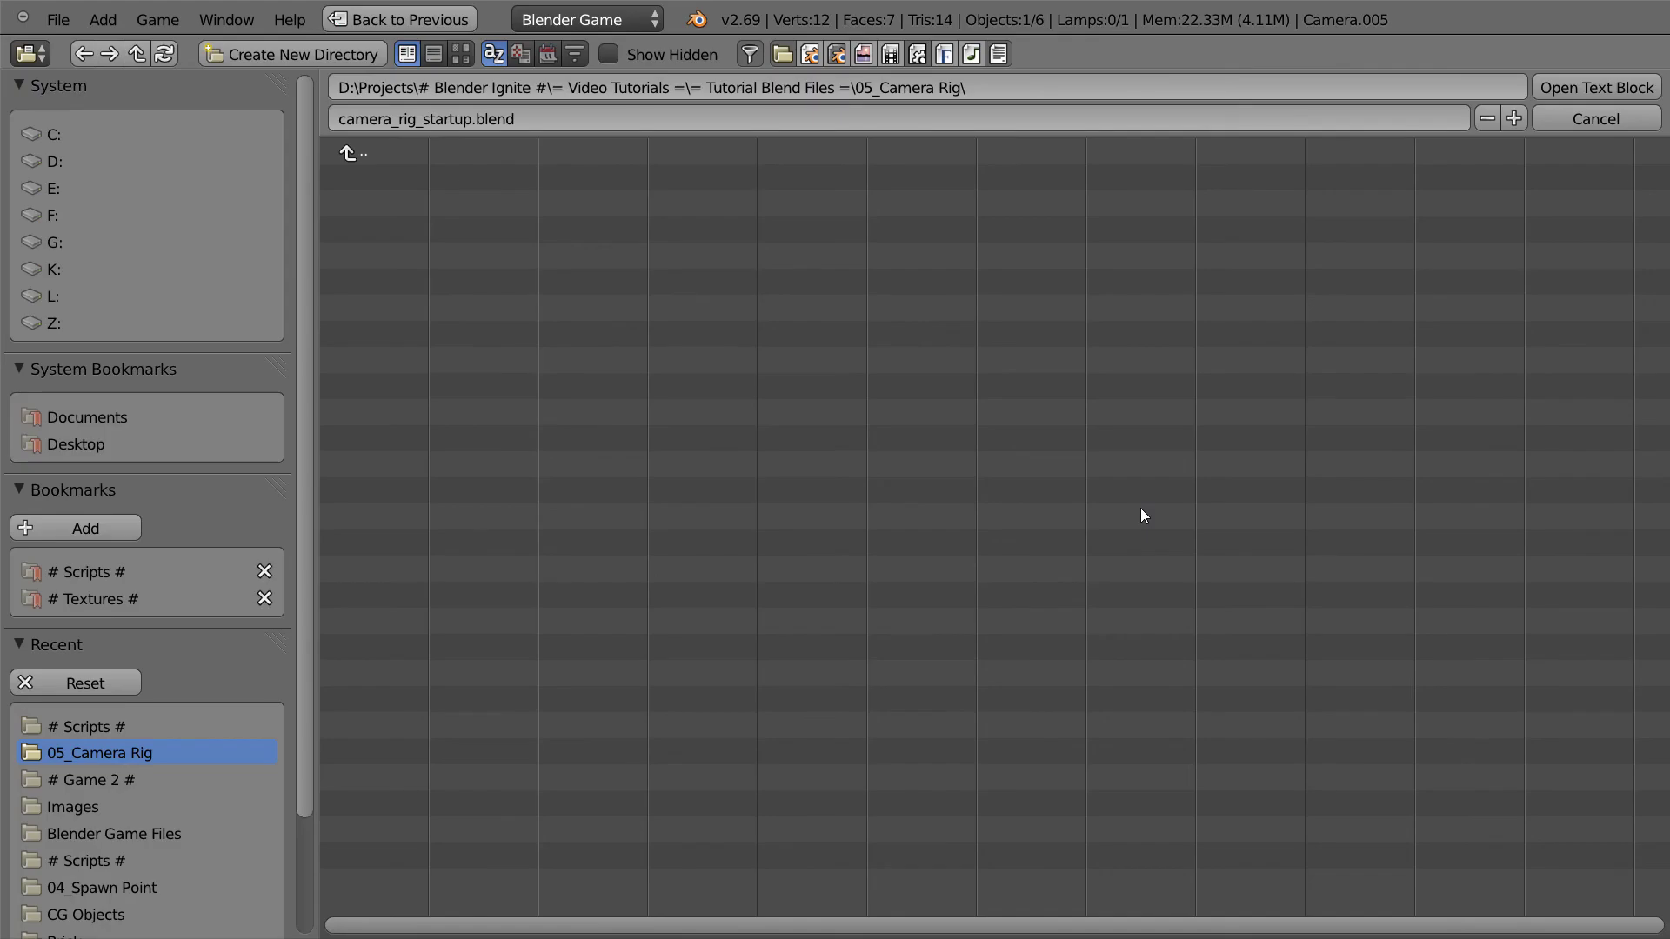
{"action": "left_click", "coordinate": [378, 148]}
{"action": "left_click", "coordinate": [395, 178]}
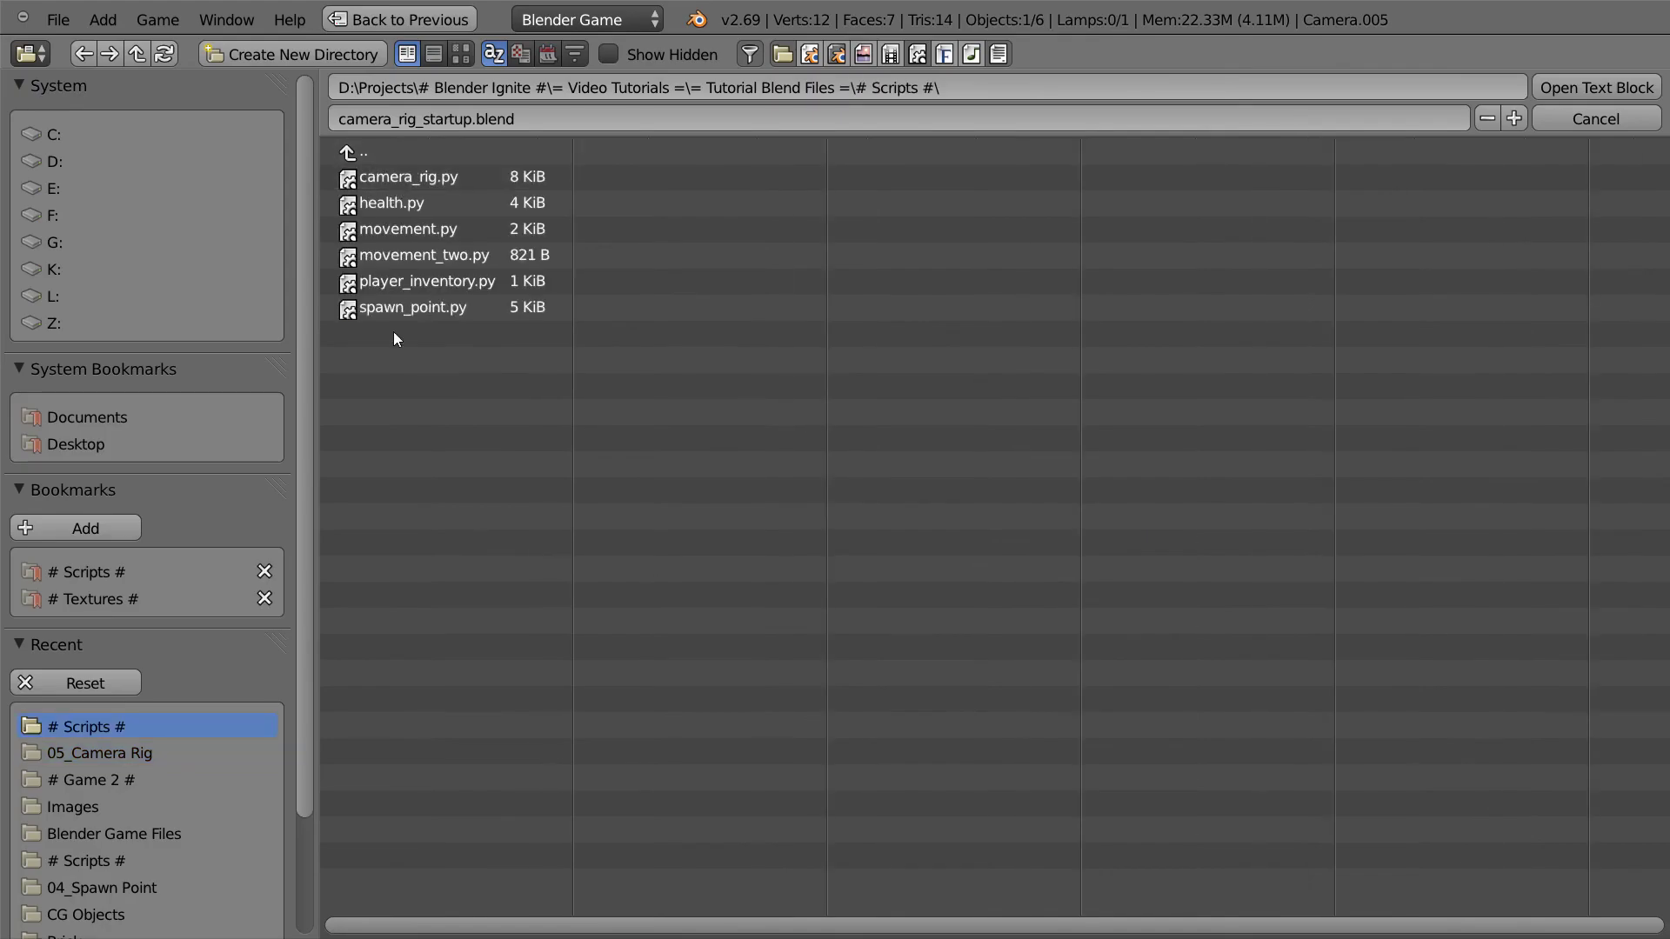
{"action": "left_click", "coordinate": [400, 177]}
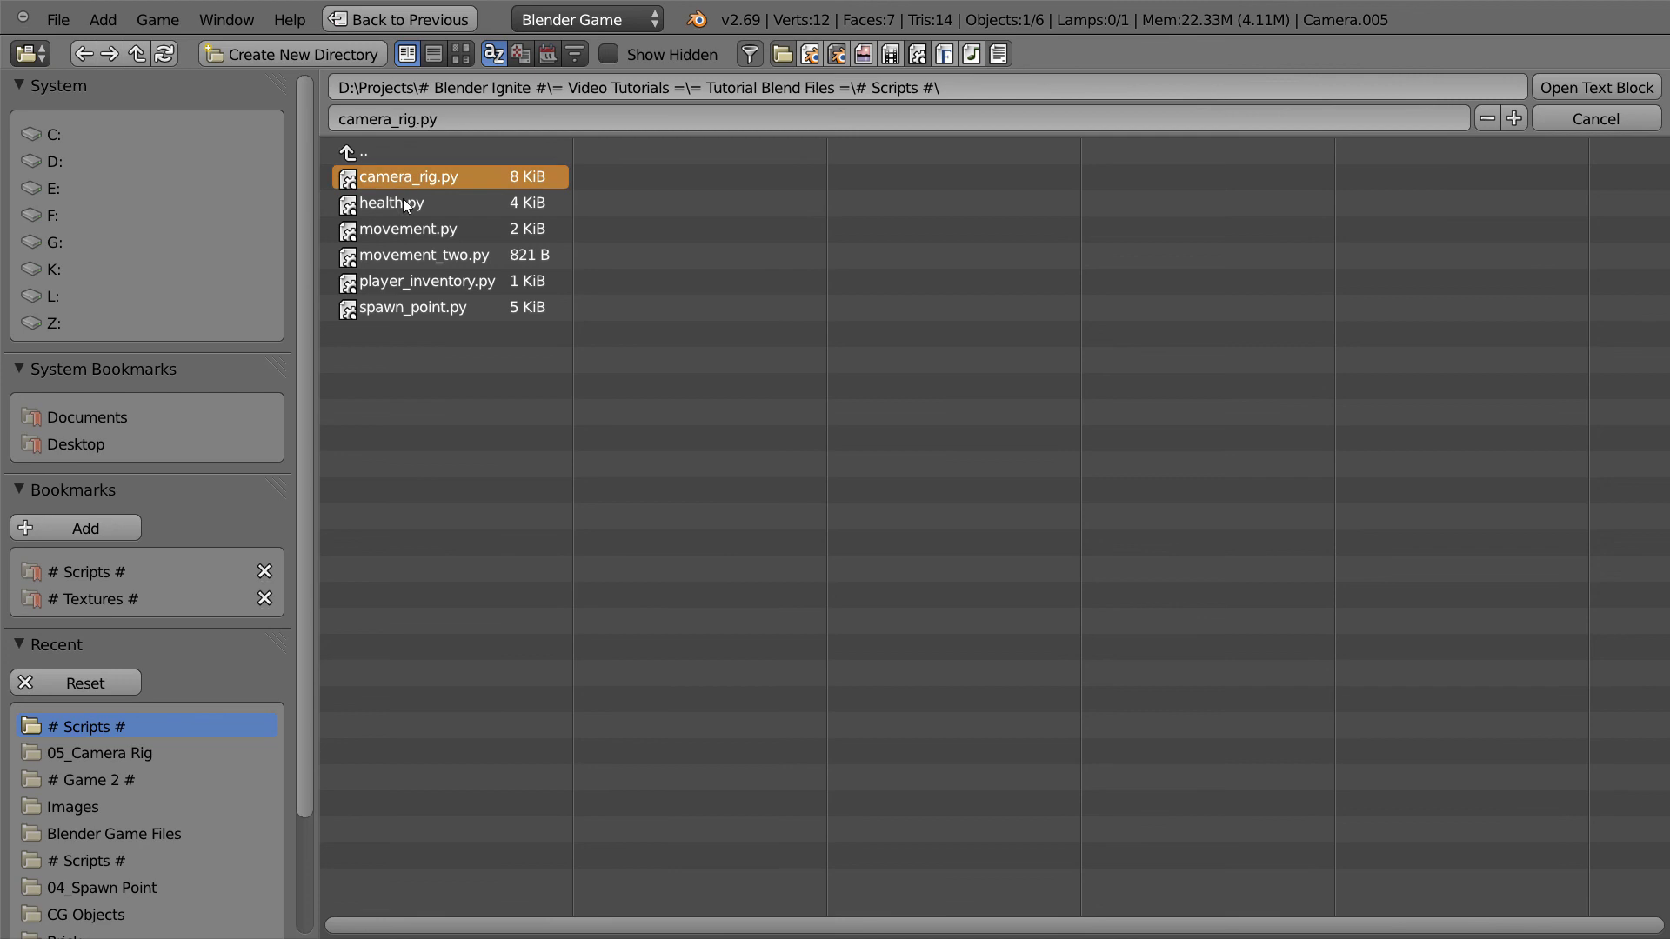
{"action": "left_click", "coordinate": [1601, 91]}
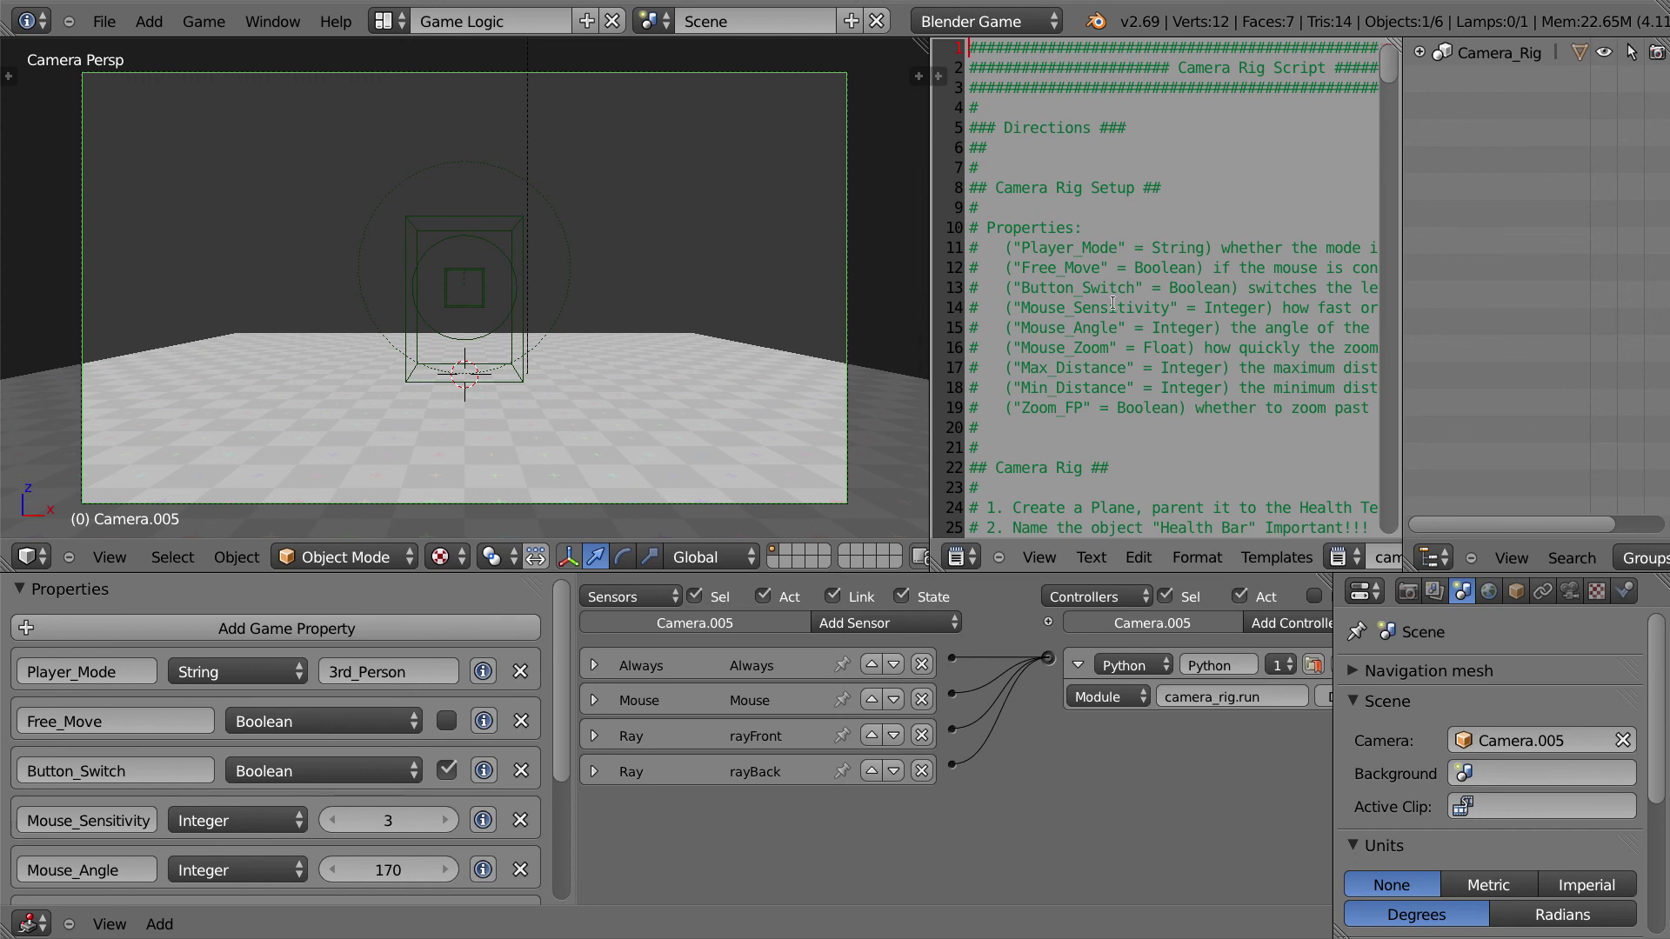
Step: Select the Player box and show the game settings of its Character material
{"action": "right_click", "coordinate": [520, 234]}
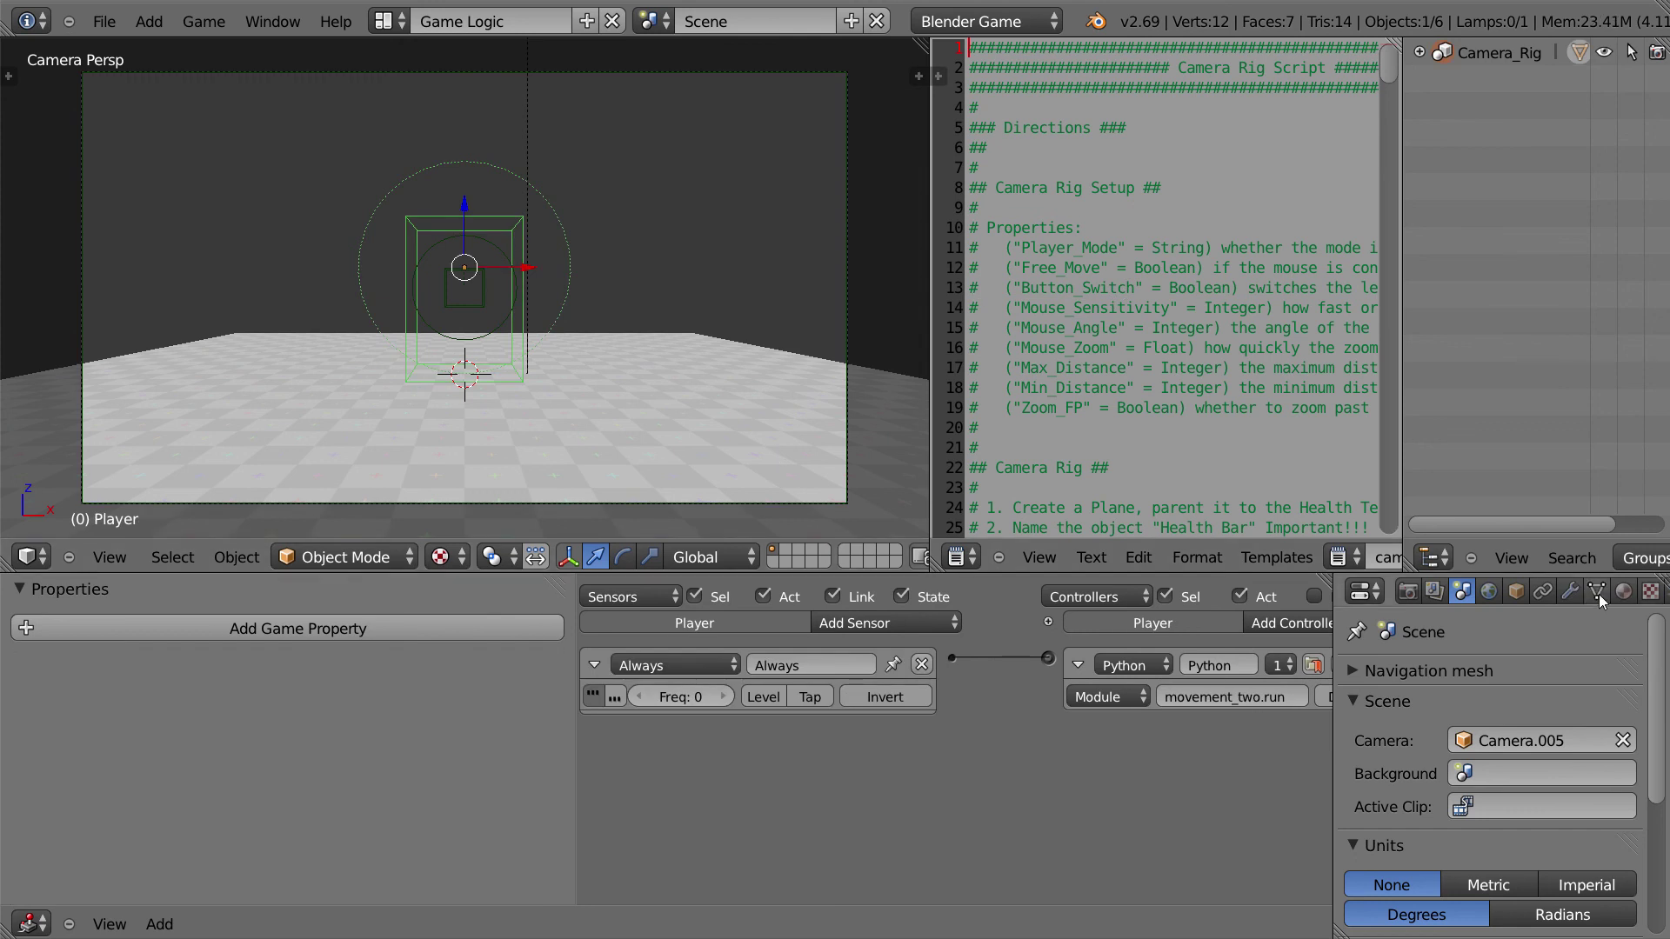
{"action": "left_click", "coordinate": [1622, 593]}
{"action": "scroll", "coordinate": [1474, 776], "scroll_direction": "down", "scroll_amount": 10}
{"action": "scroll", "coordinate": [1481, 753], "scroll_direction": "up", "scroll_amount": 8}
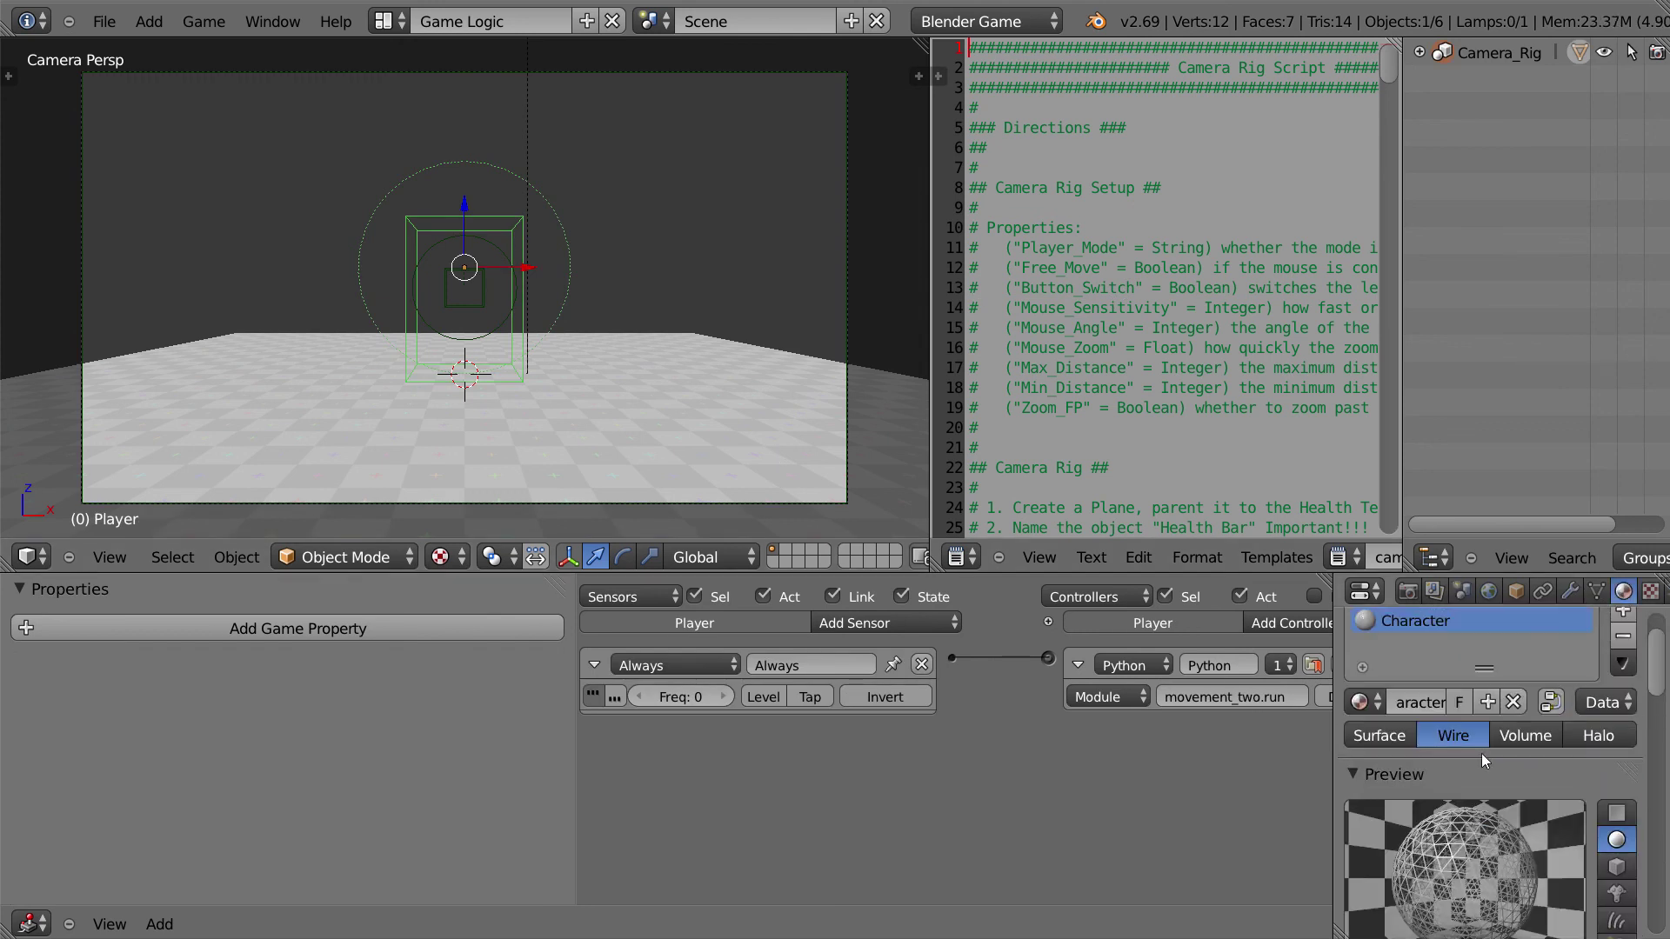
{"action": "scroll", "coordinate": [1465, 662], "scroll_direction": "down", "scroll_amount": 12}
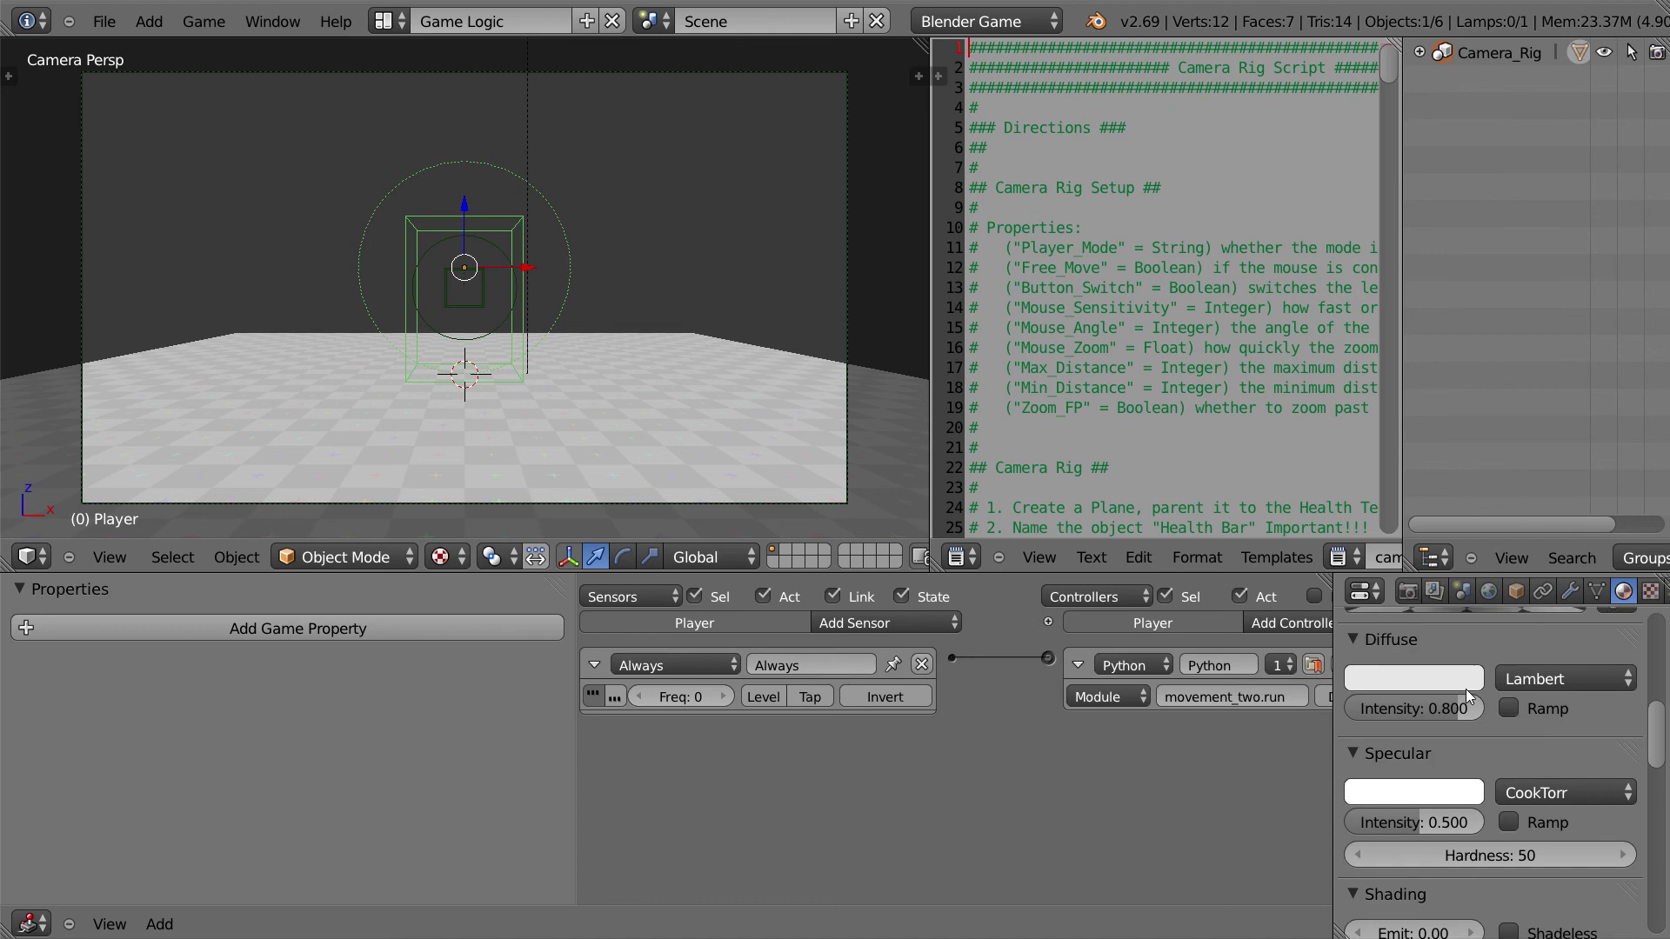
{"action": "left_click", "coordinate": [1466, 862]}
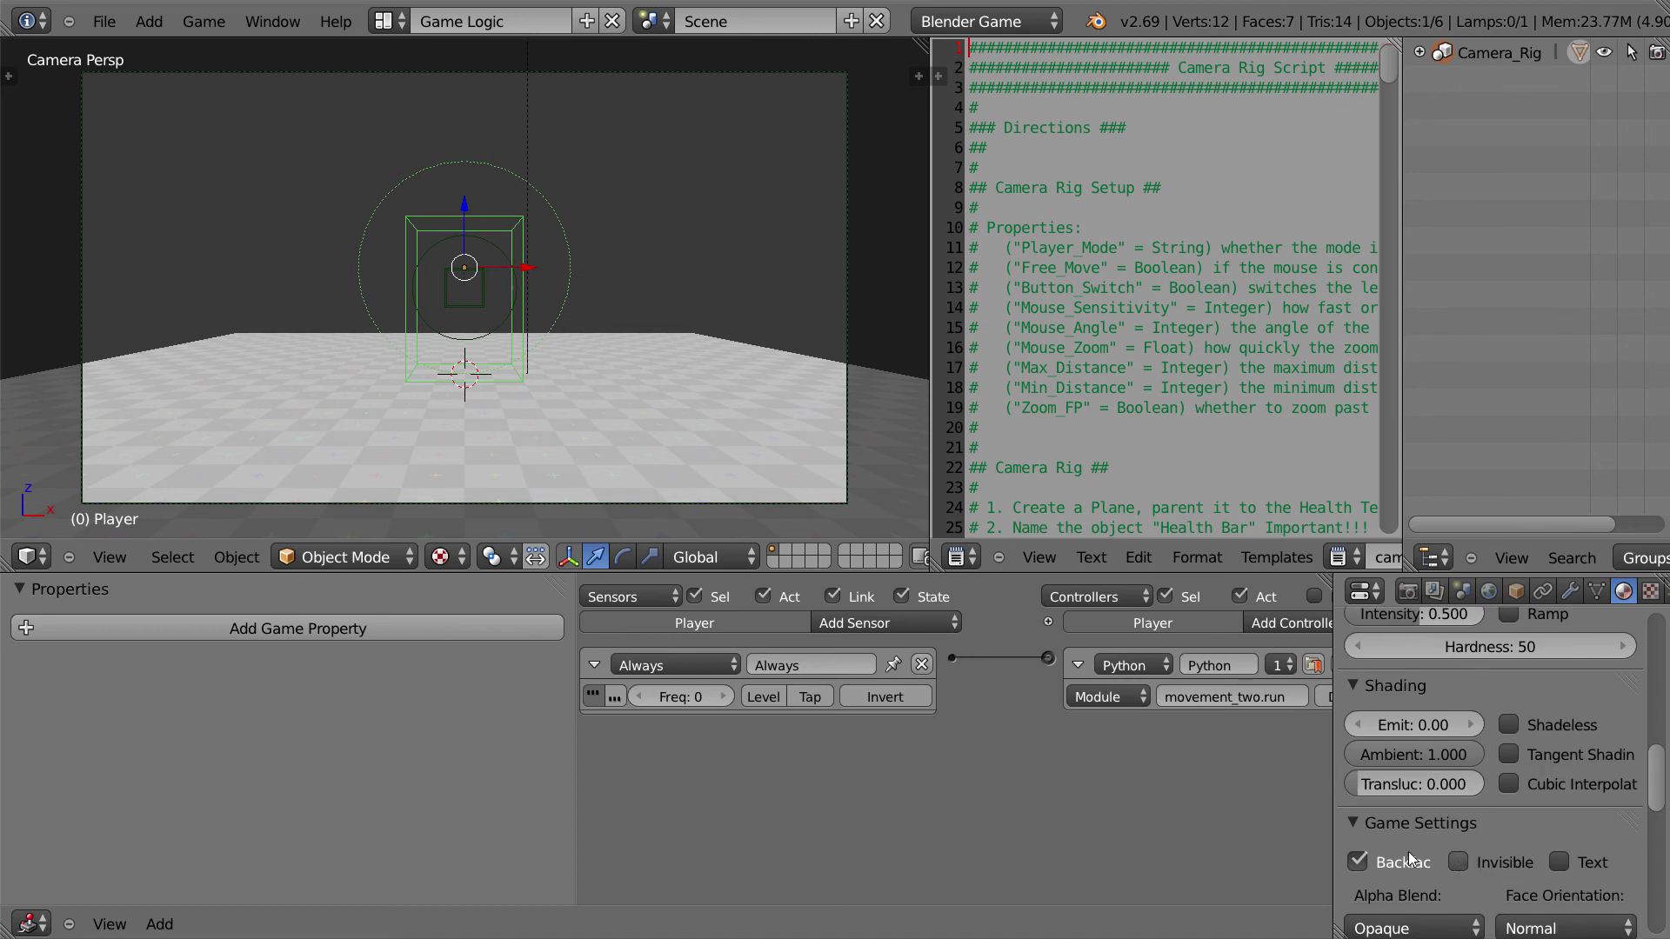
Step: Run the game to test orbiting the camera around the Player box, and make the box's material invisible in the game
{"action": "key", "text": "p"}
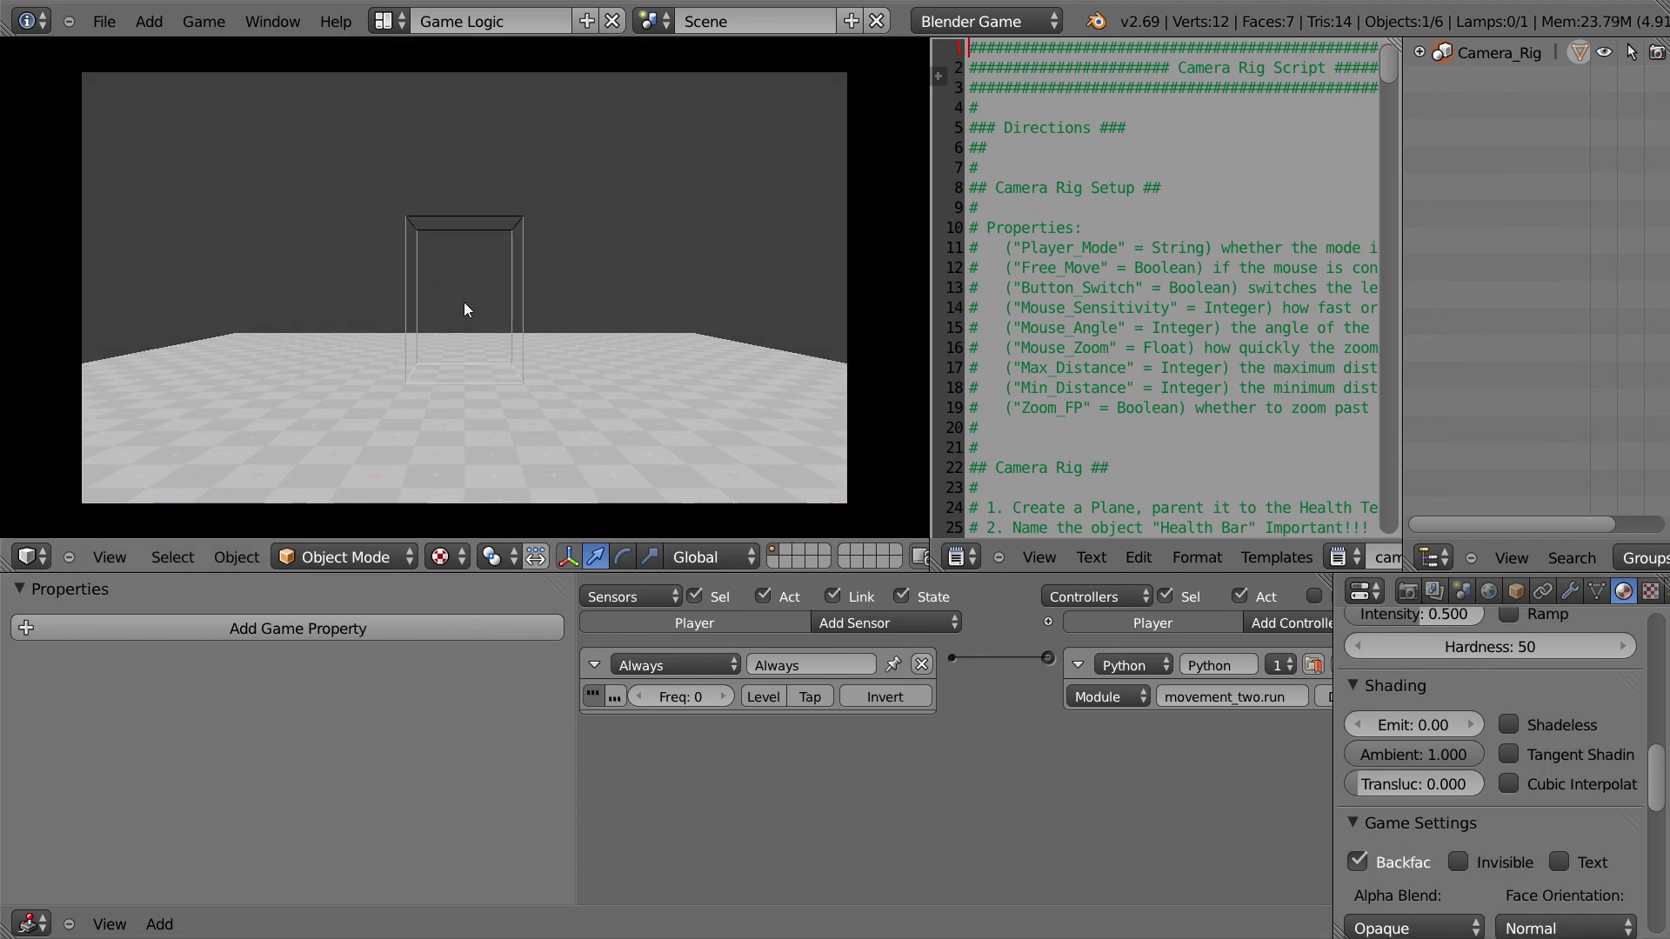
{"action": "mouse_move", "coordinate": [446, 275]}
{"action": "right_mouse_down"}
{"action": "mouse_move", "coordinate": [462, 287]}
{"action": "mouse_move", "coordinate": [454, 304]}
{"action": "mouse_move", "coordinate": [467, 286]}
{"action": "right_mouse_up"}
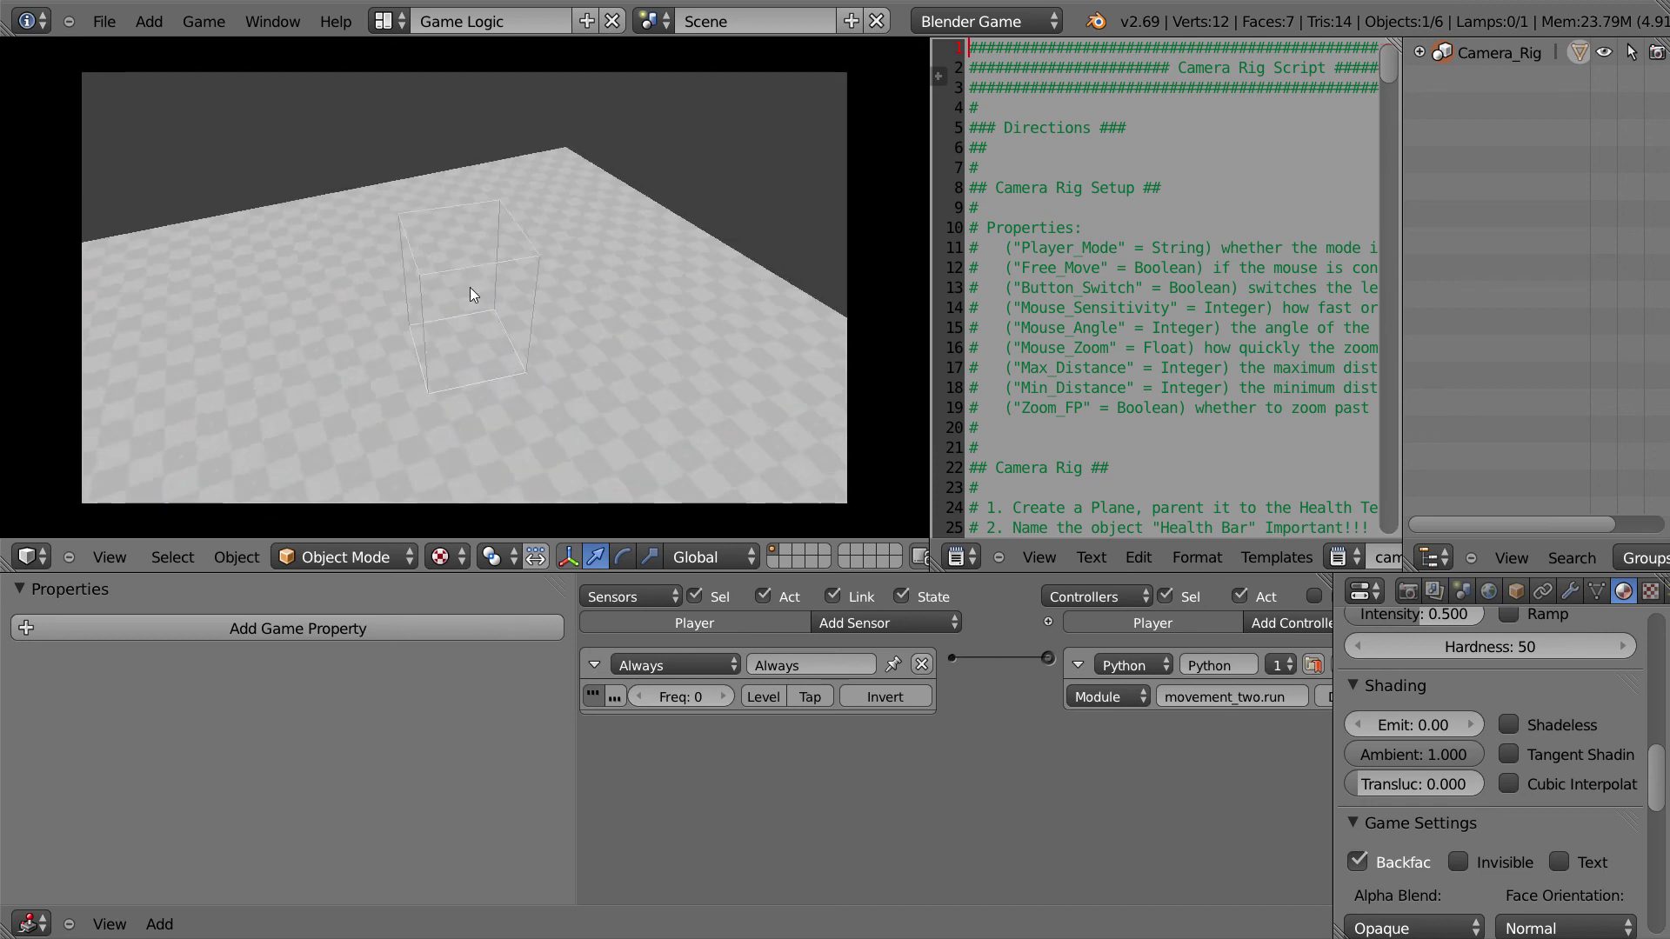
{"action": "key", "text": "Escape"}
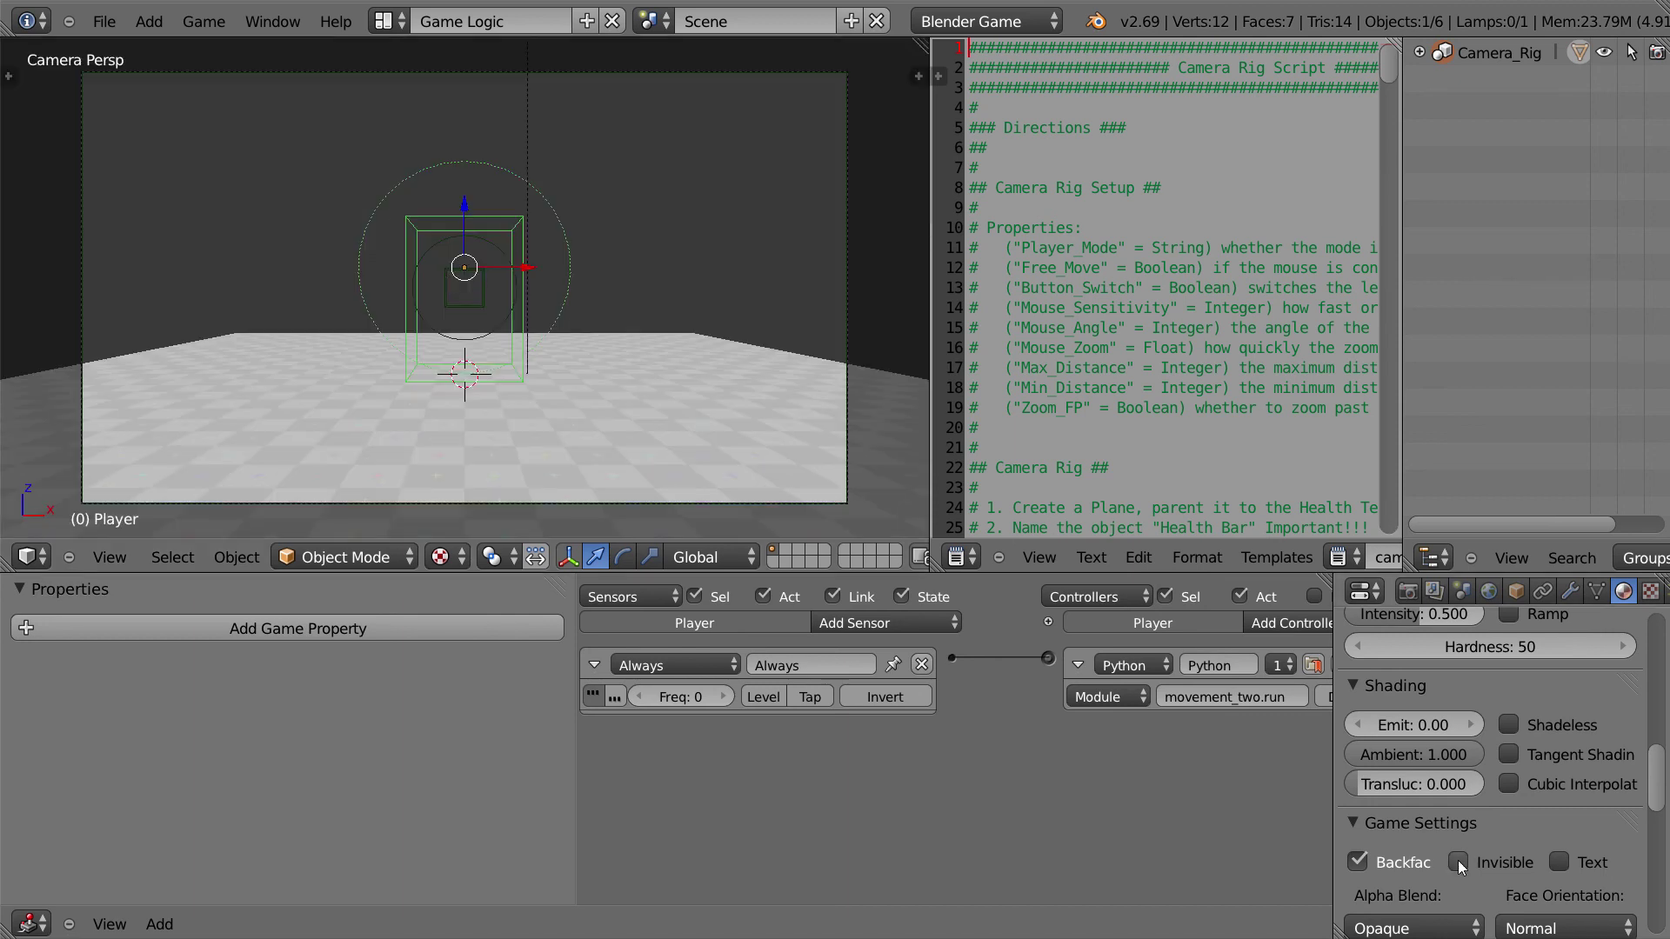
{"action": "left_click", "coordinate": [1459, 863]}
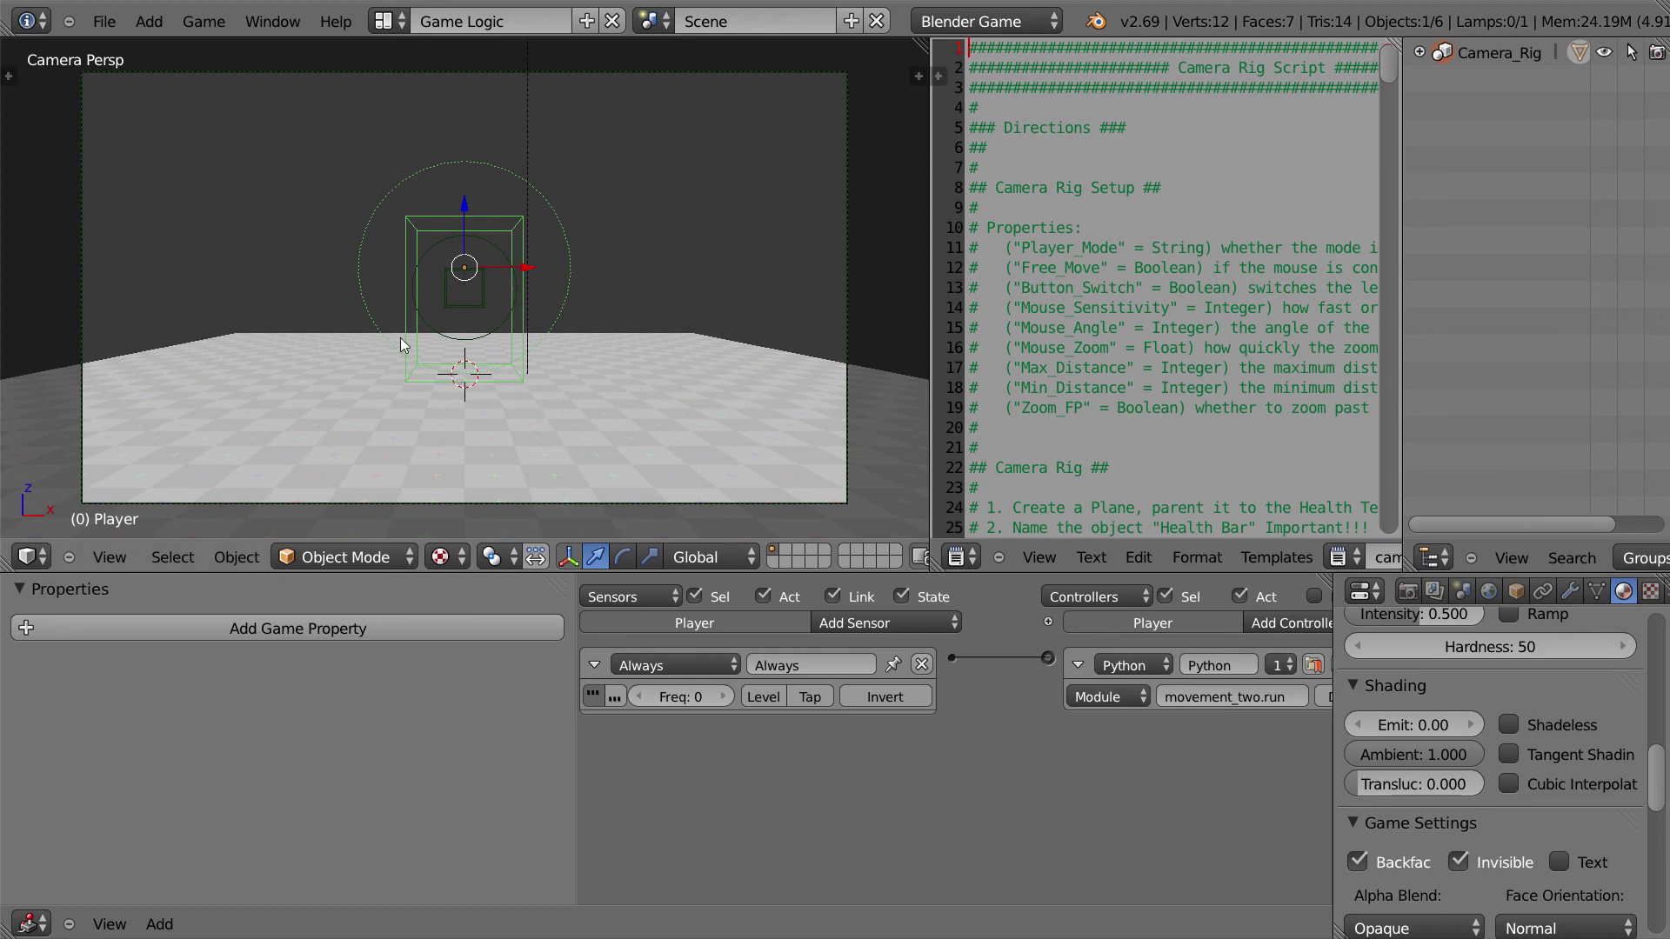
Step: Append the Character_2 group from camera_rig.blend
{"action": "middle_click_drag", "start_coordinate": [400, 345], "coordinate": [494, 362]}
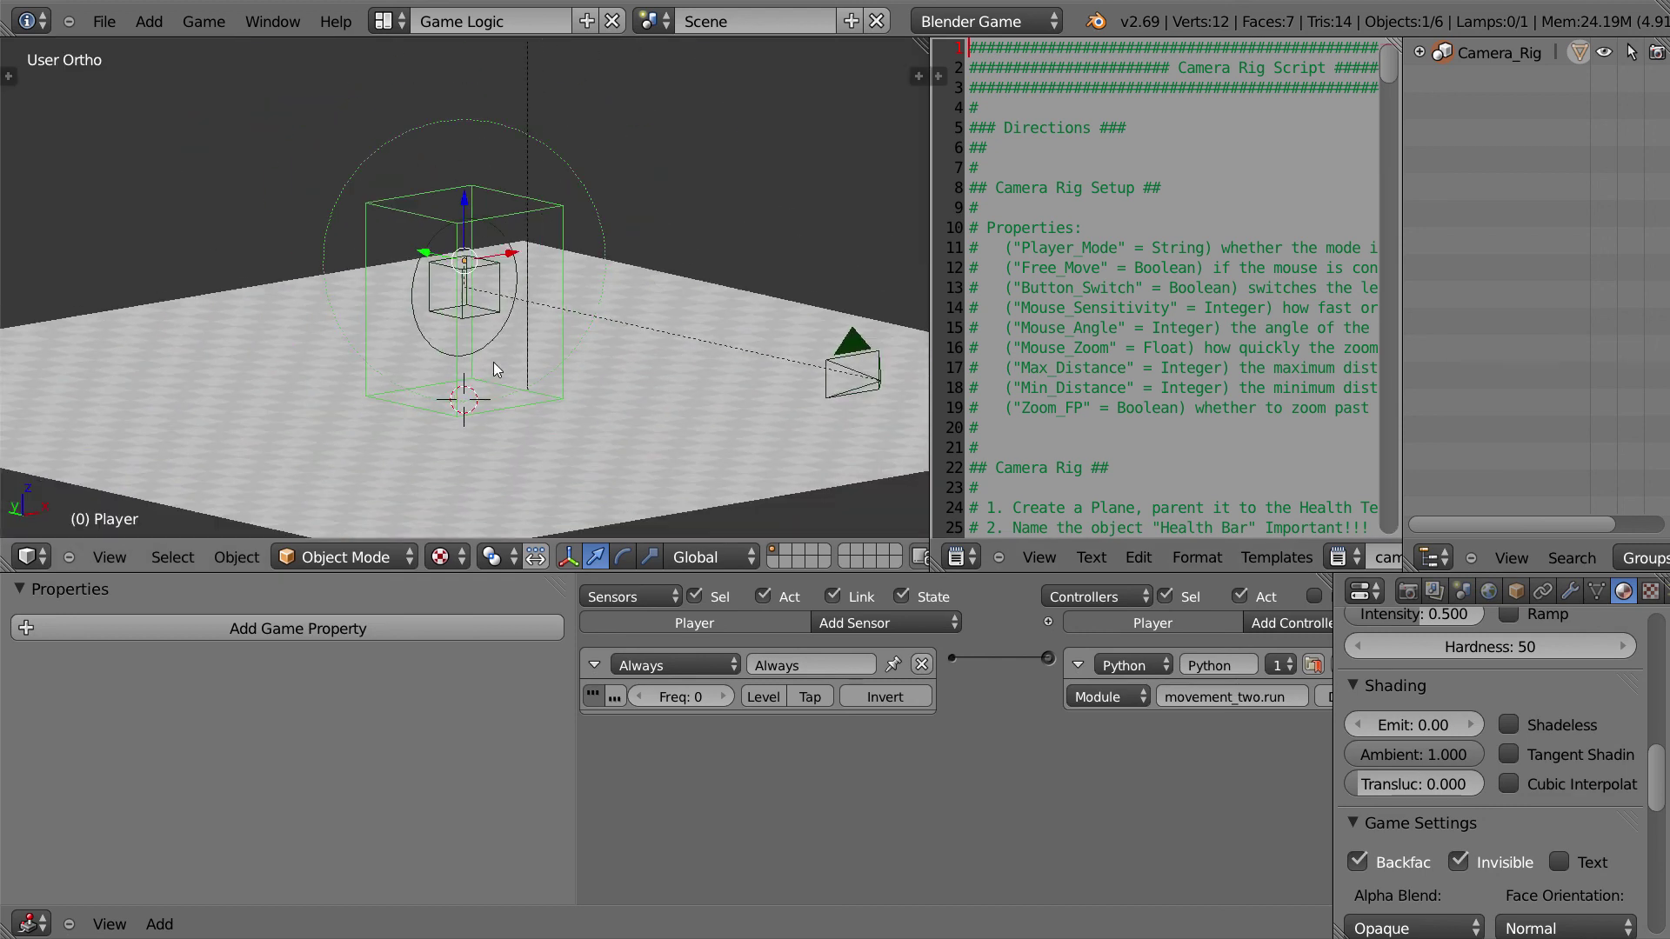
{"action": "left_click", "coordinate": [104, 21]}
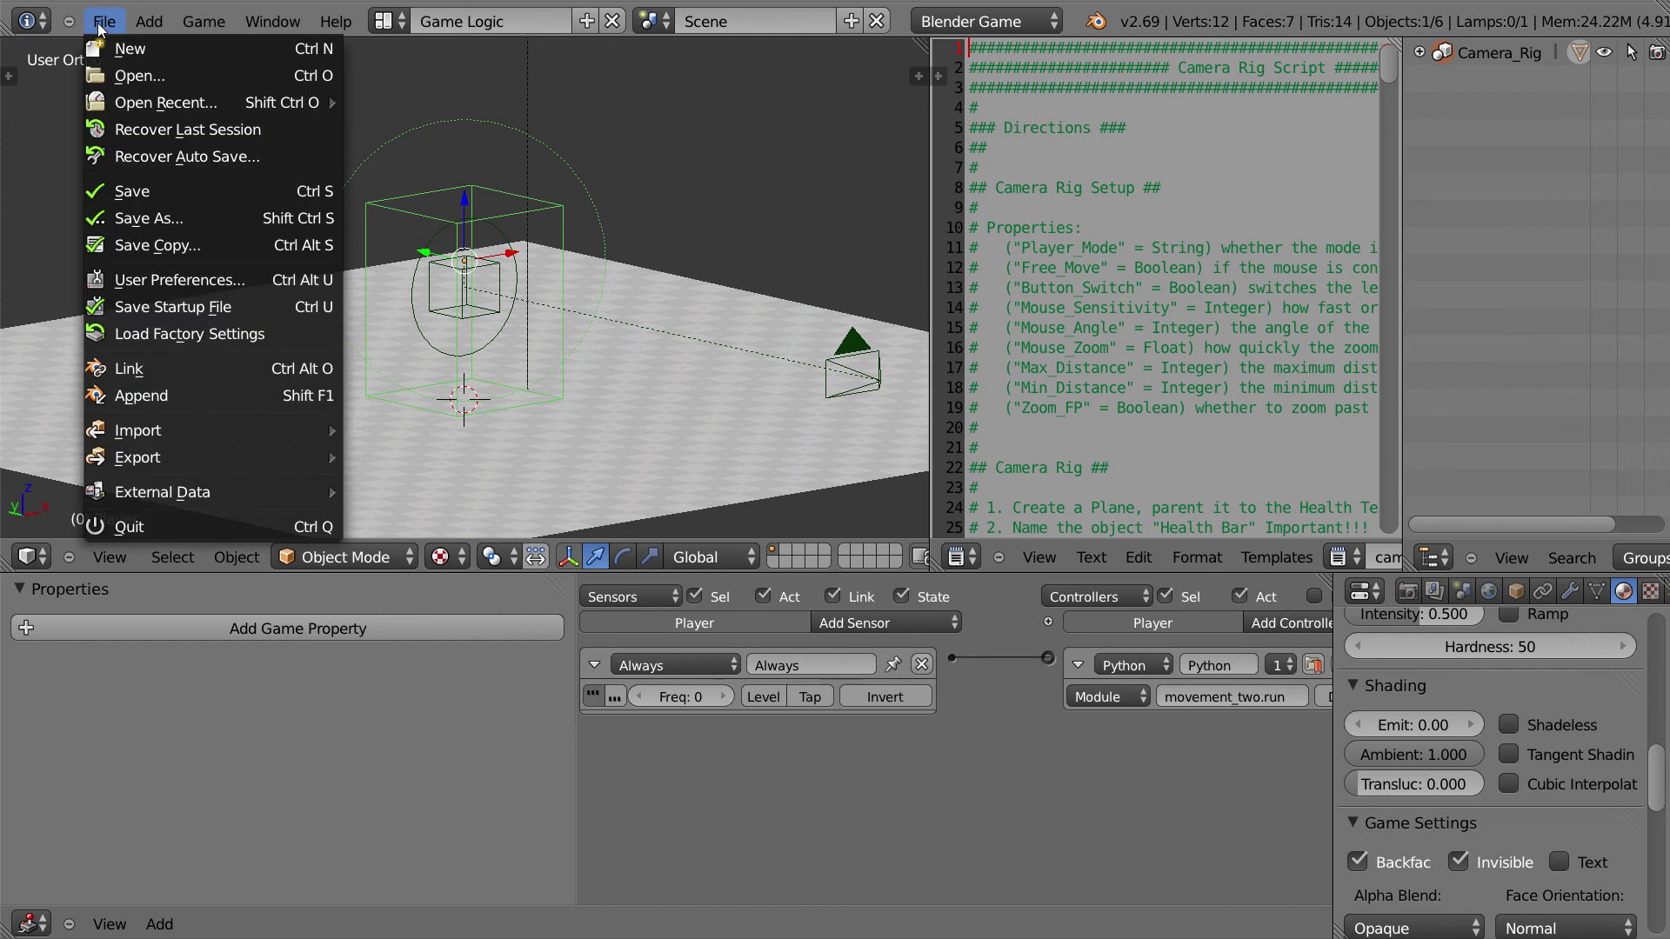
{"action": "left_click", "coordinate": [176, 388]}
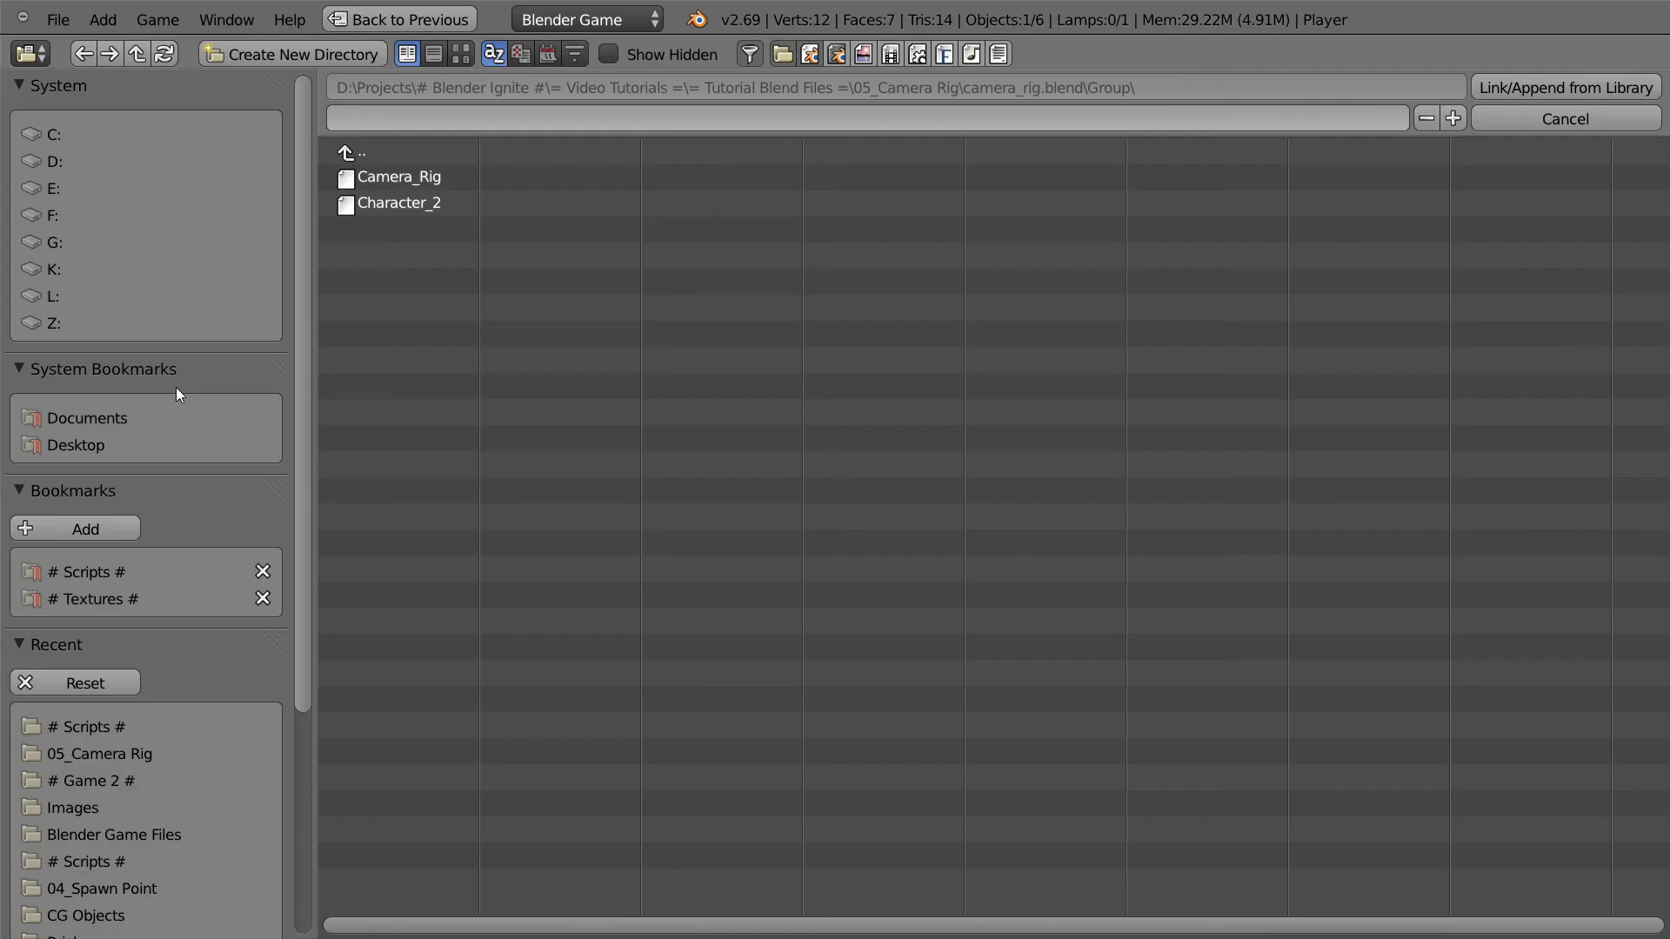
{"action": "left_click", "coordinate": [402, 207]}
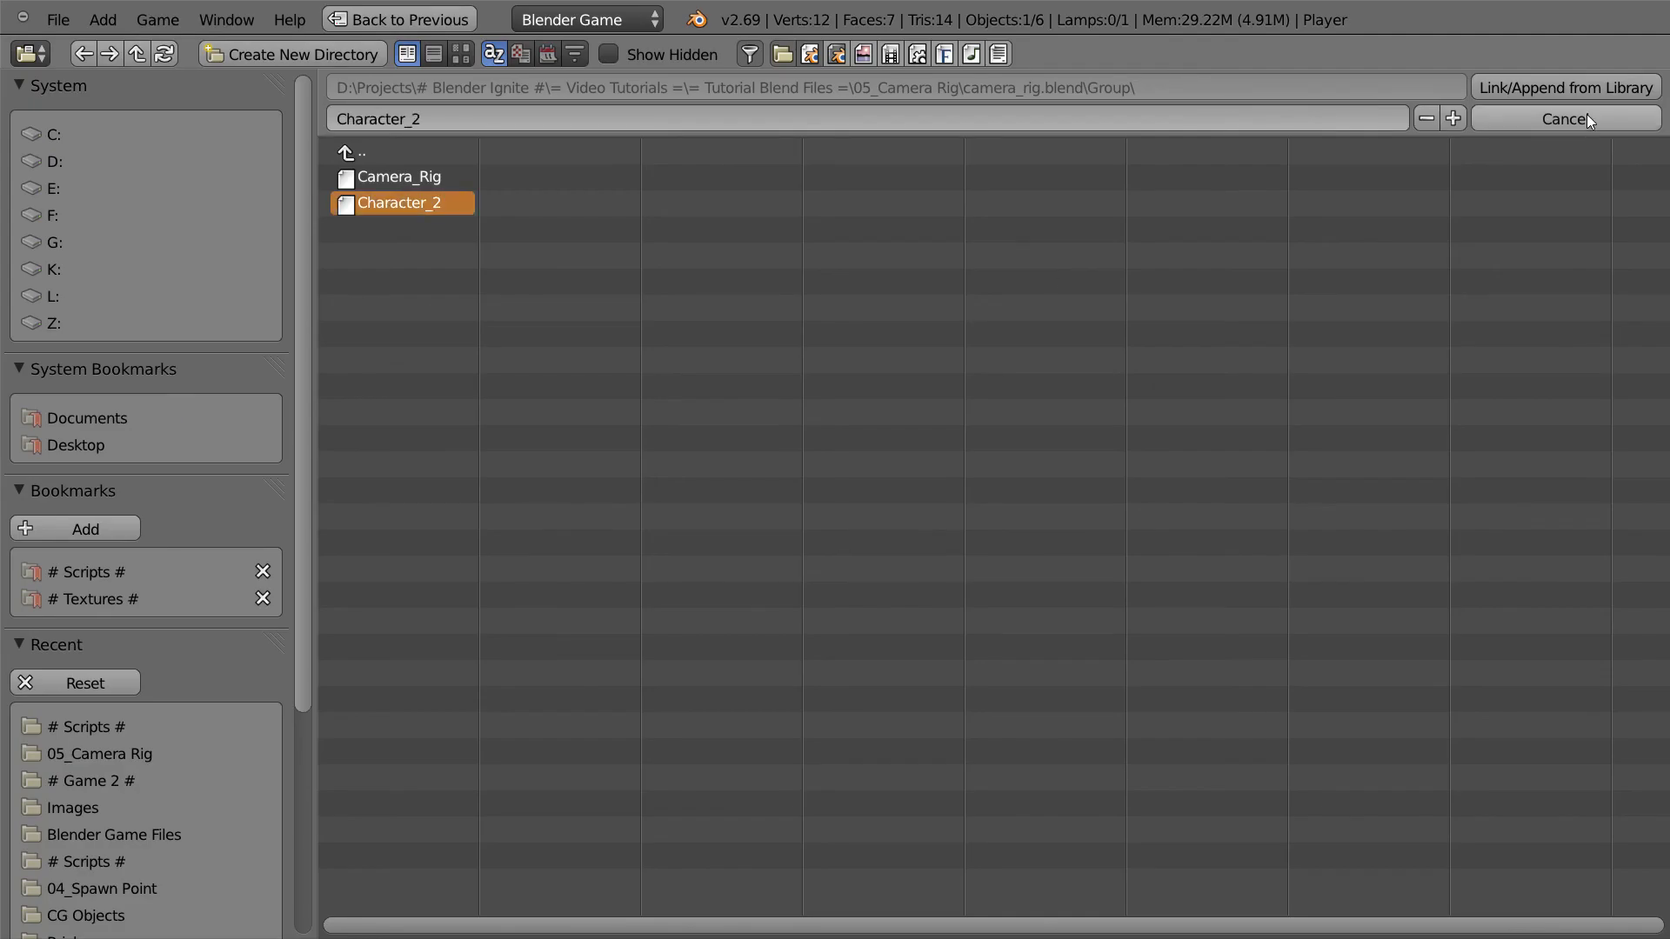
{"action": "left_click", "coordinate": [1571, 88]}
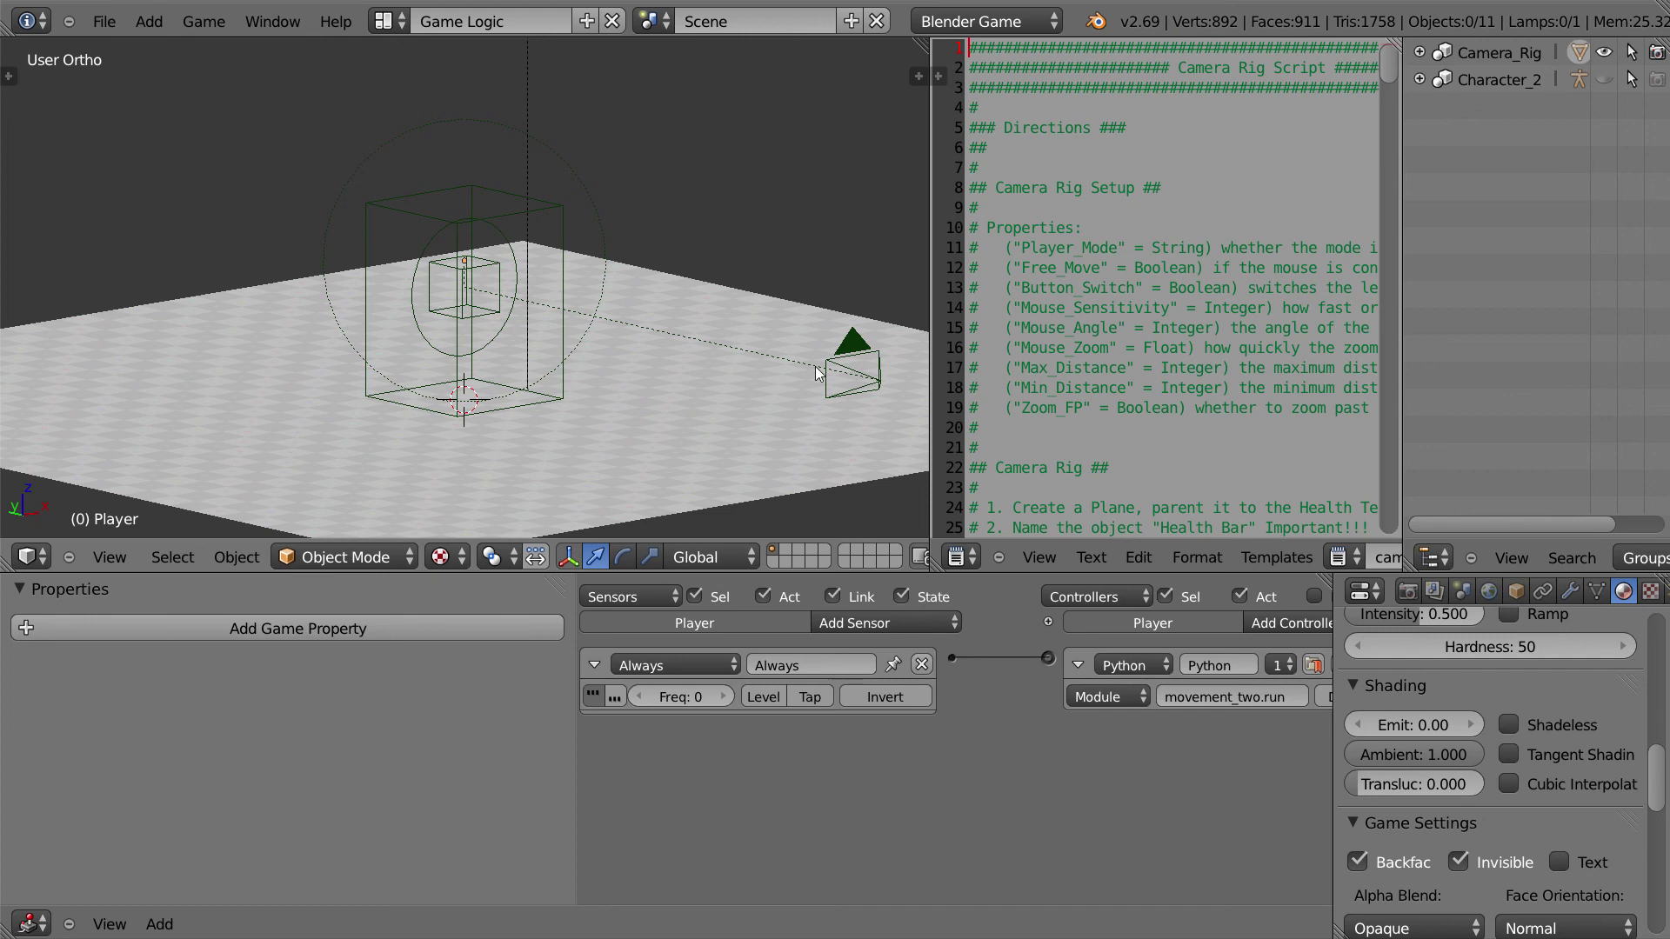
Step: Make the Character_2 group visible in the viewport and enable it for rendering
{"action": "middle_click_drag", "start_coordinate": [619, 352], "coordinate": [567, 344]}
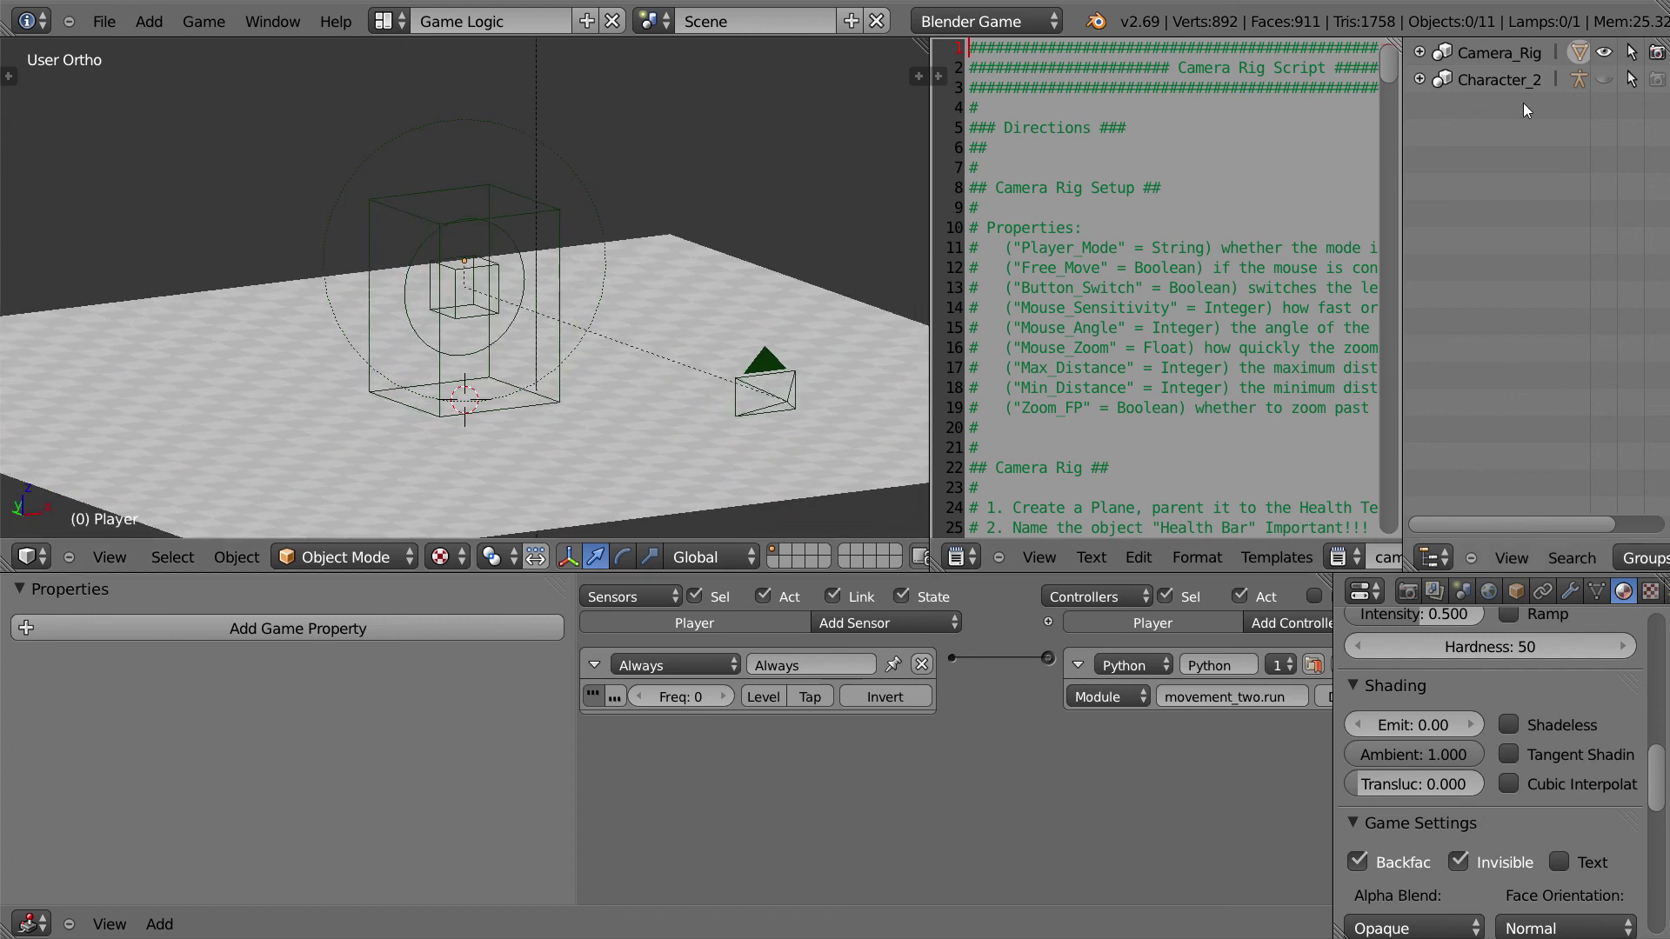
{"action": "left_click", "coordinate": [1602, 80]}
{"action": "left_click", "coordinate": [1658, 82]}
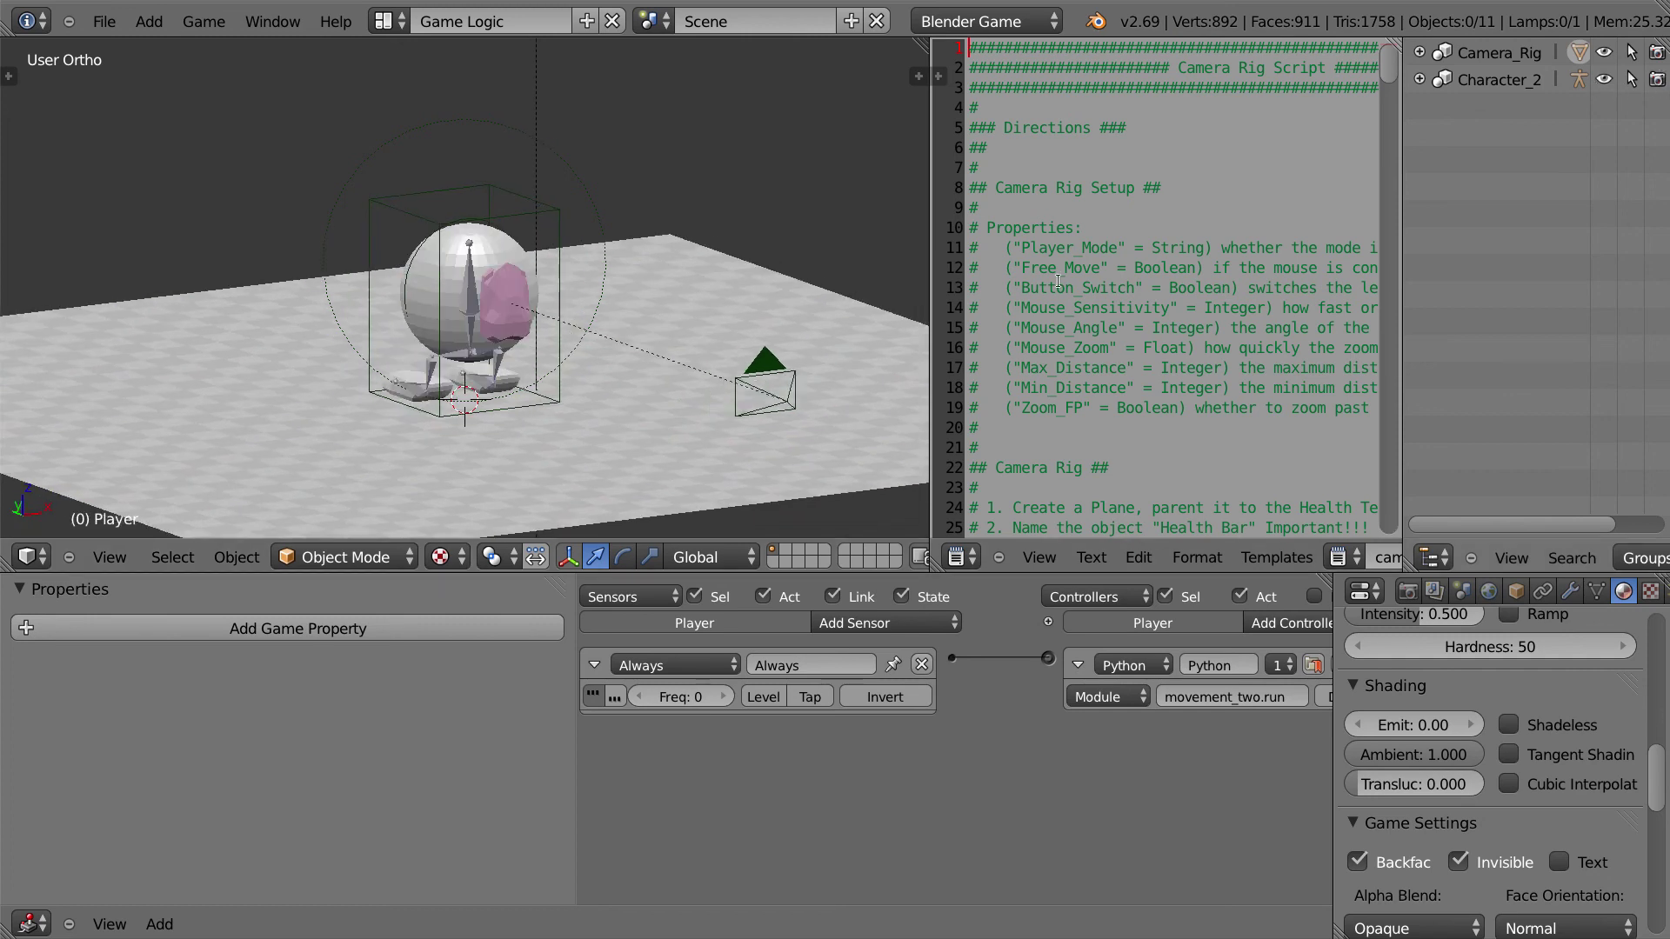
Step: Inspect the character inside the Player box from the side, test moving the box on its own, and cancel the move
{"action": "middle_click_drag", "start_coordinate": [443, 385], "coordinate": [534, 380]}
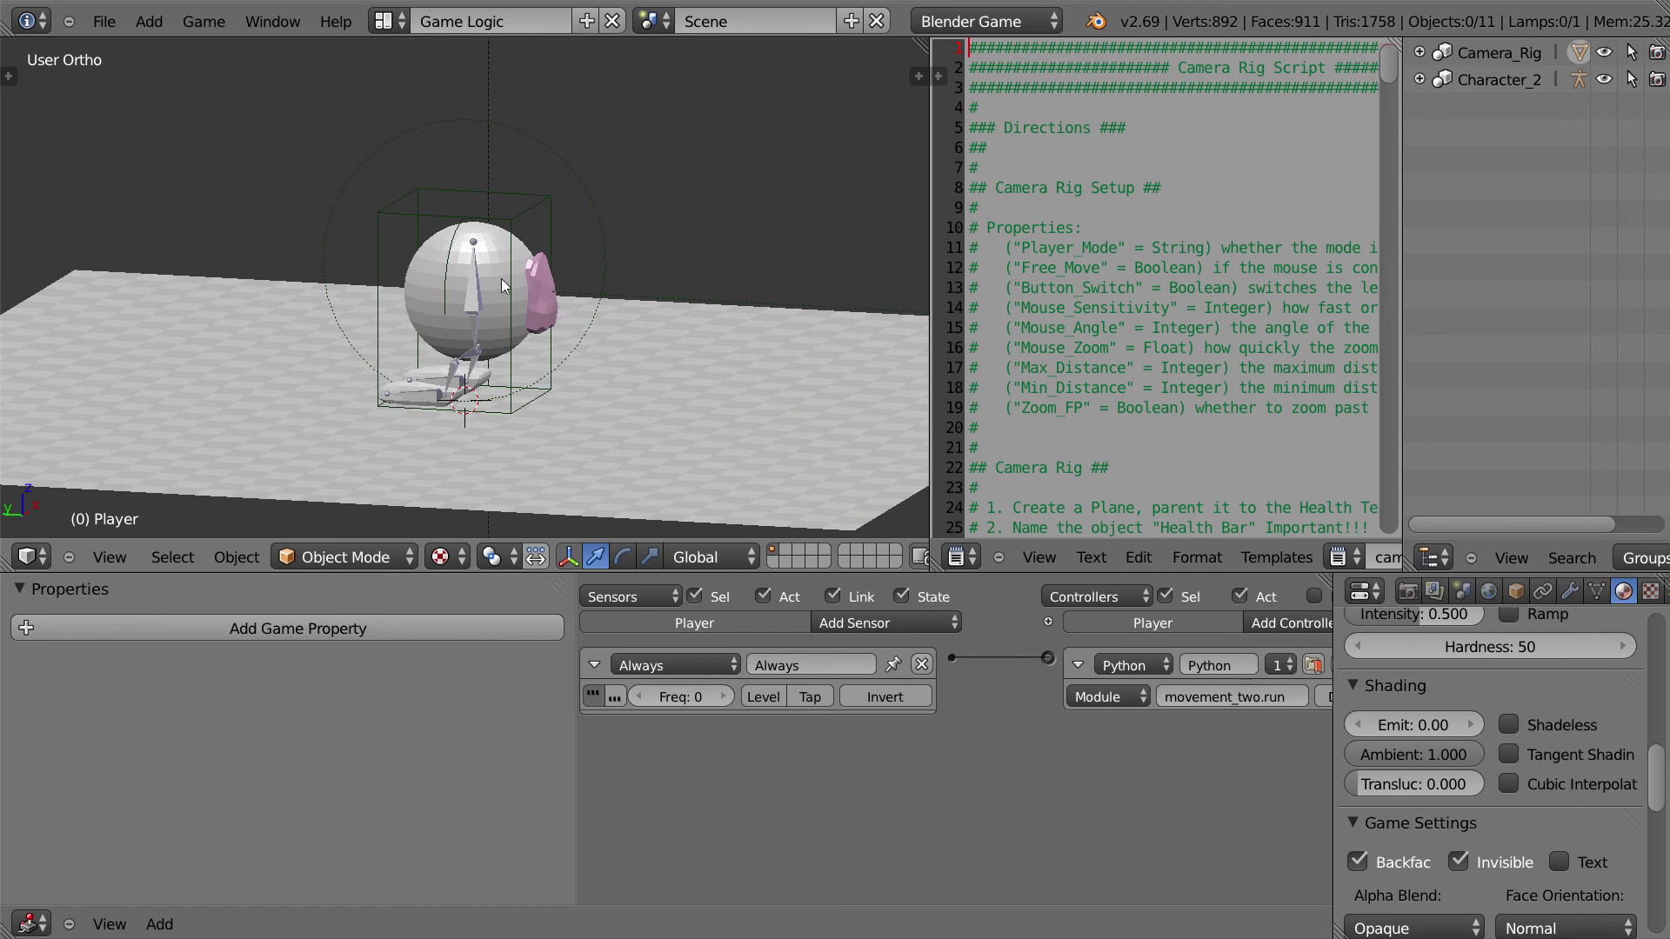
{"action": "scroll", "coordinate": [717, 355], "scroll_direction": "down", "scroll_amount": 1}
{"action": "middle_click_drag", "start_coordinate": [717, 355], "coordinate": [743, 347]}
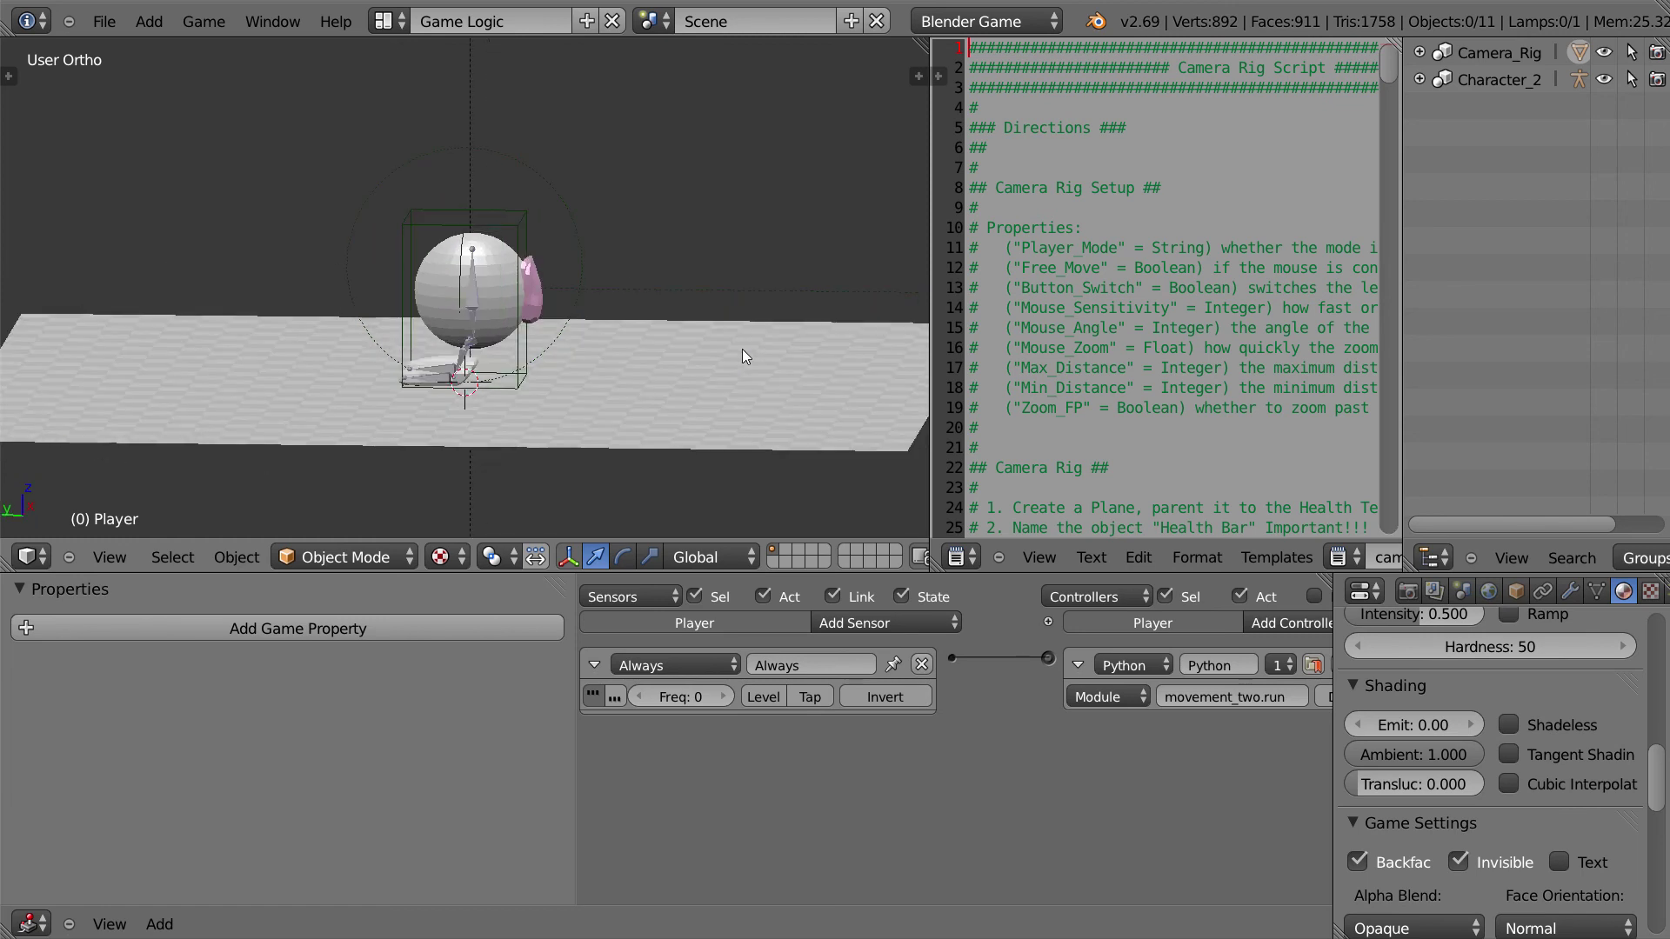
{"action": "scroll", "coordinate": [739, 348], "scroll_direction": "up", "scroll_amount": 3}
{"action": "right_click", "coordinate": [552, 372]}
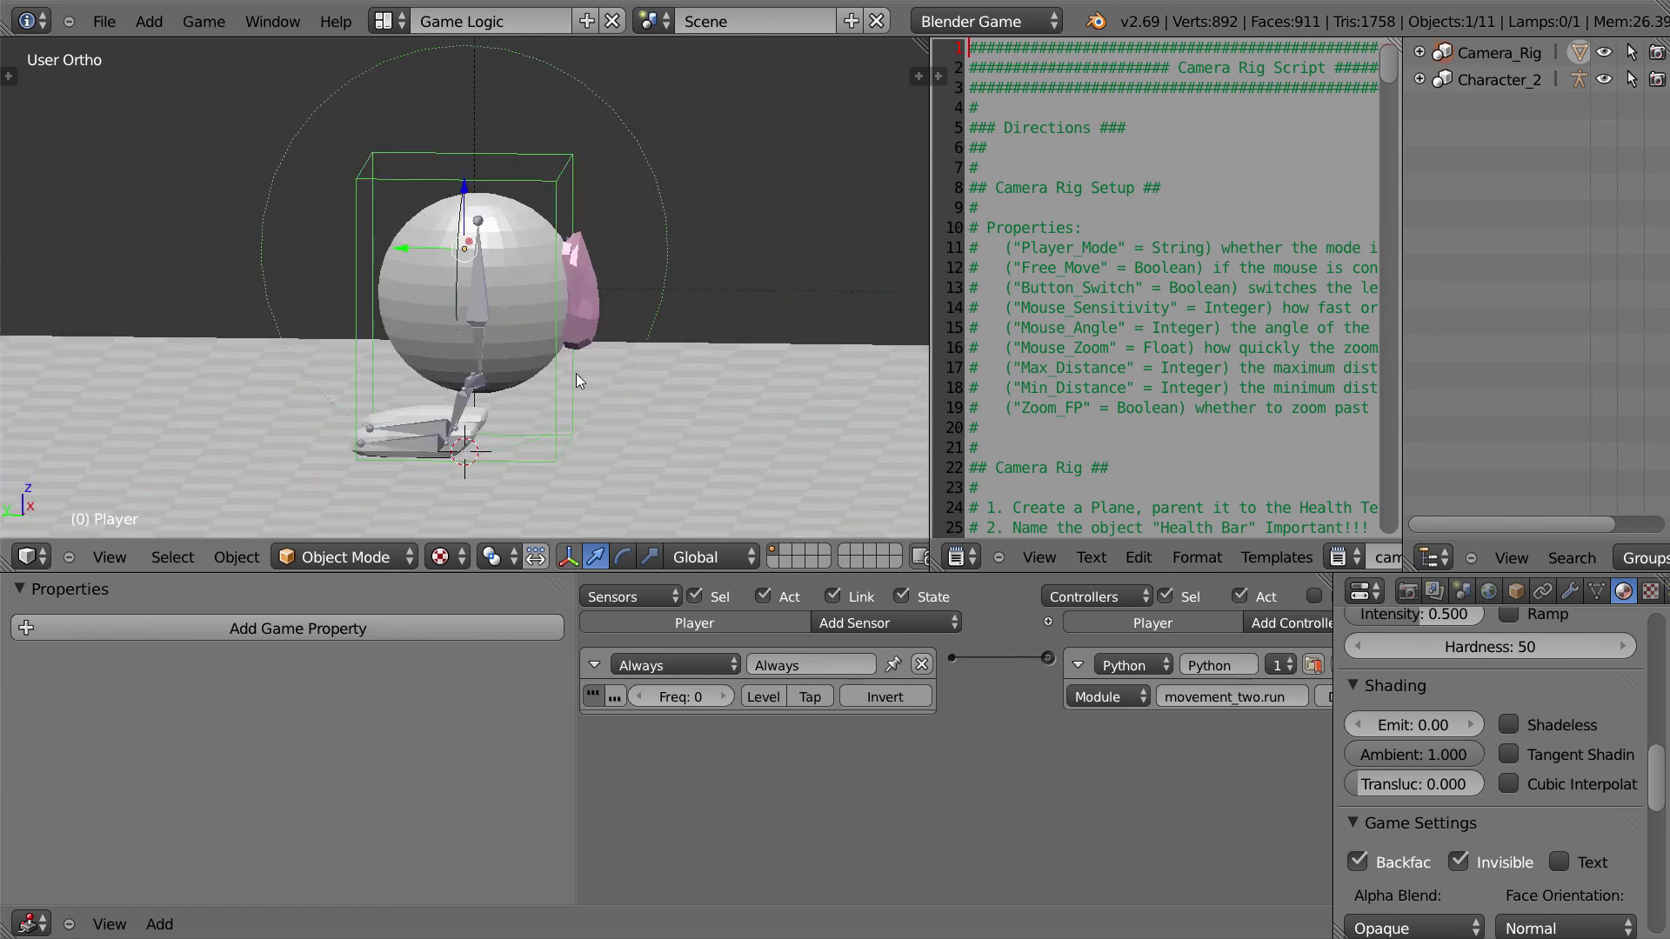
{"action": "scroll", "coordinate": [576, 373], "scroll_direction": "down", "scroll_amount": 2}
{"action": "key", "text": "g"}
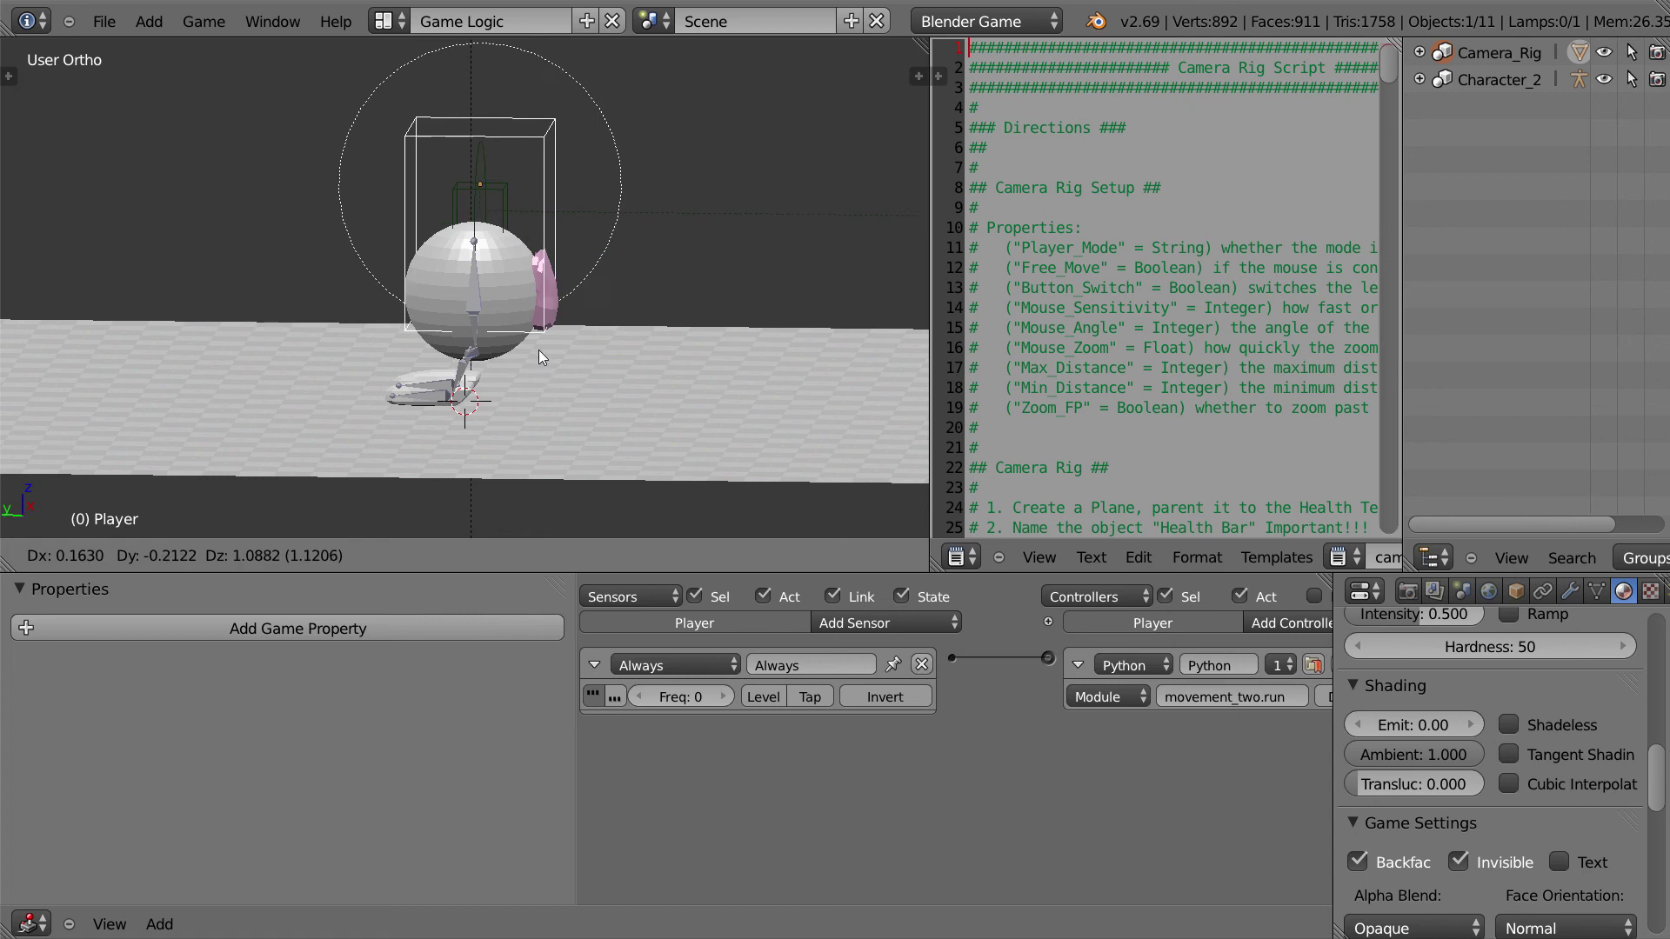
{"action": "right_click", "coordinate": [571, 358]}
{"action": "scroll", "coordinate": [464, 339], "scroll_direction": "up", "scroll_amount": 2}
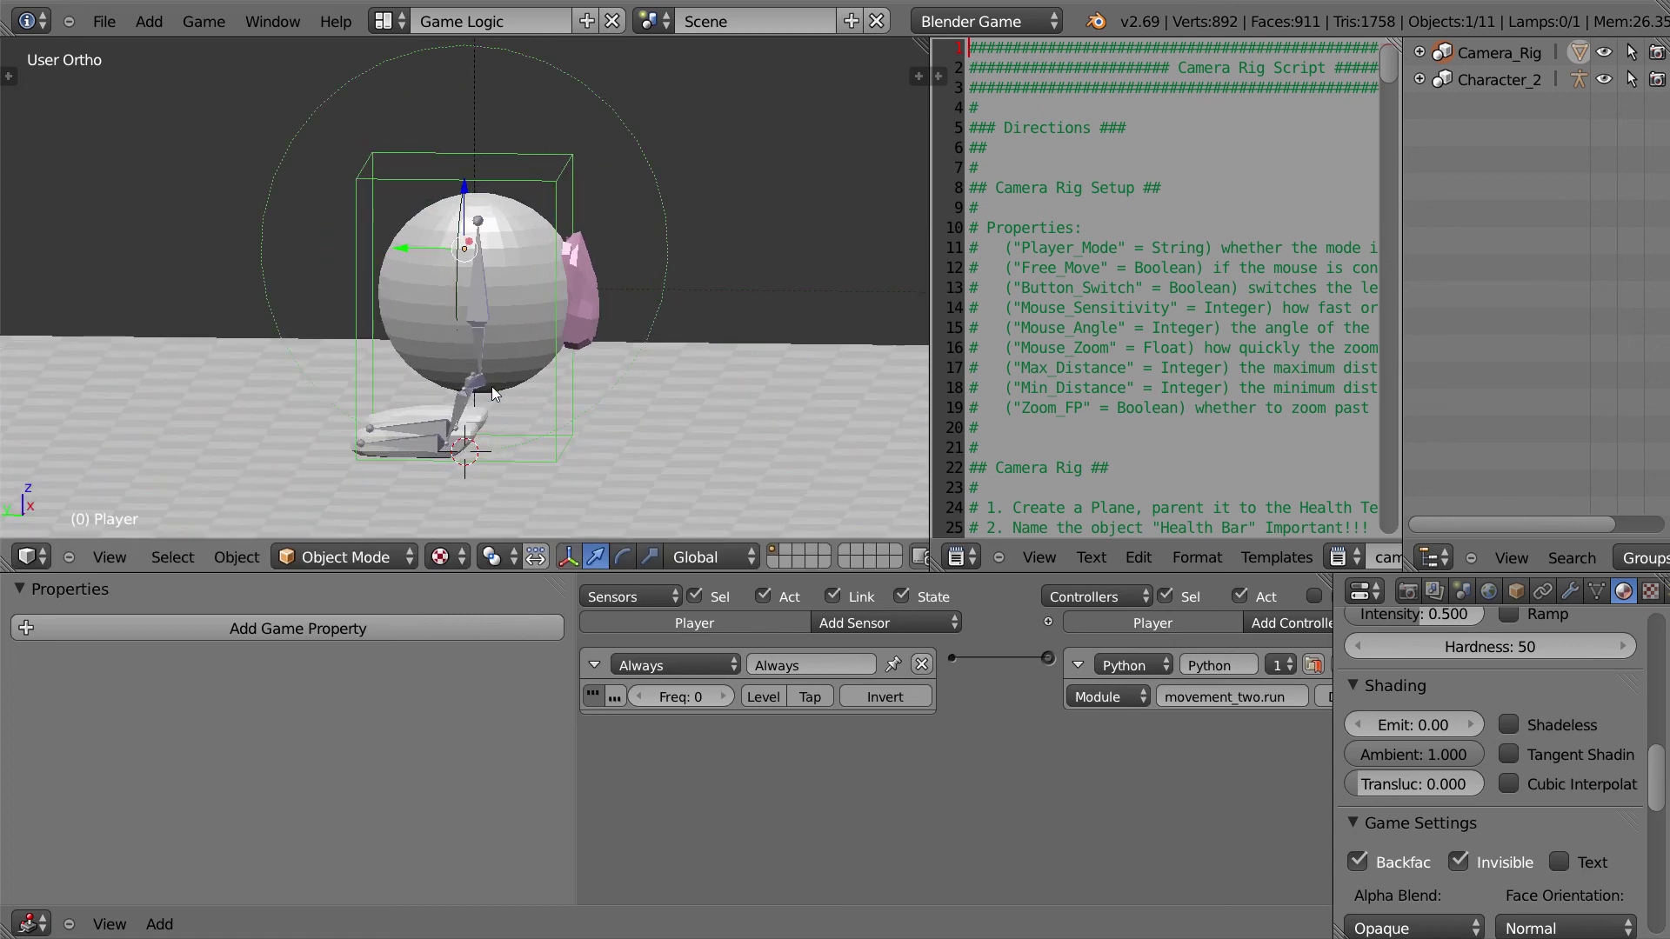
Step: Parent the character's armature to the Player box using the Object option
{"action": "right_click", "coordinate": [467, 401]}
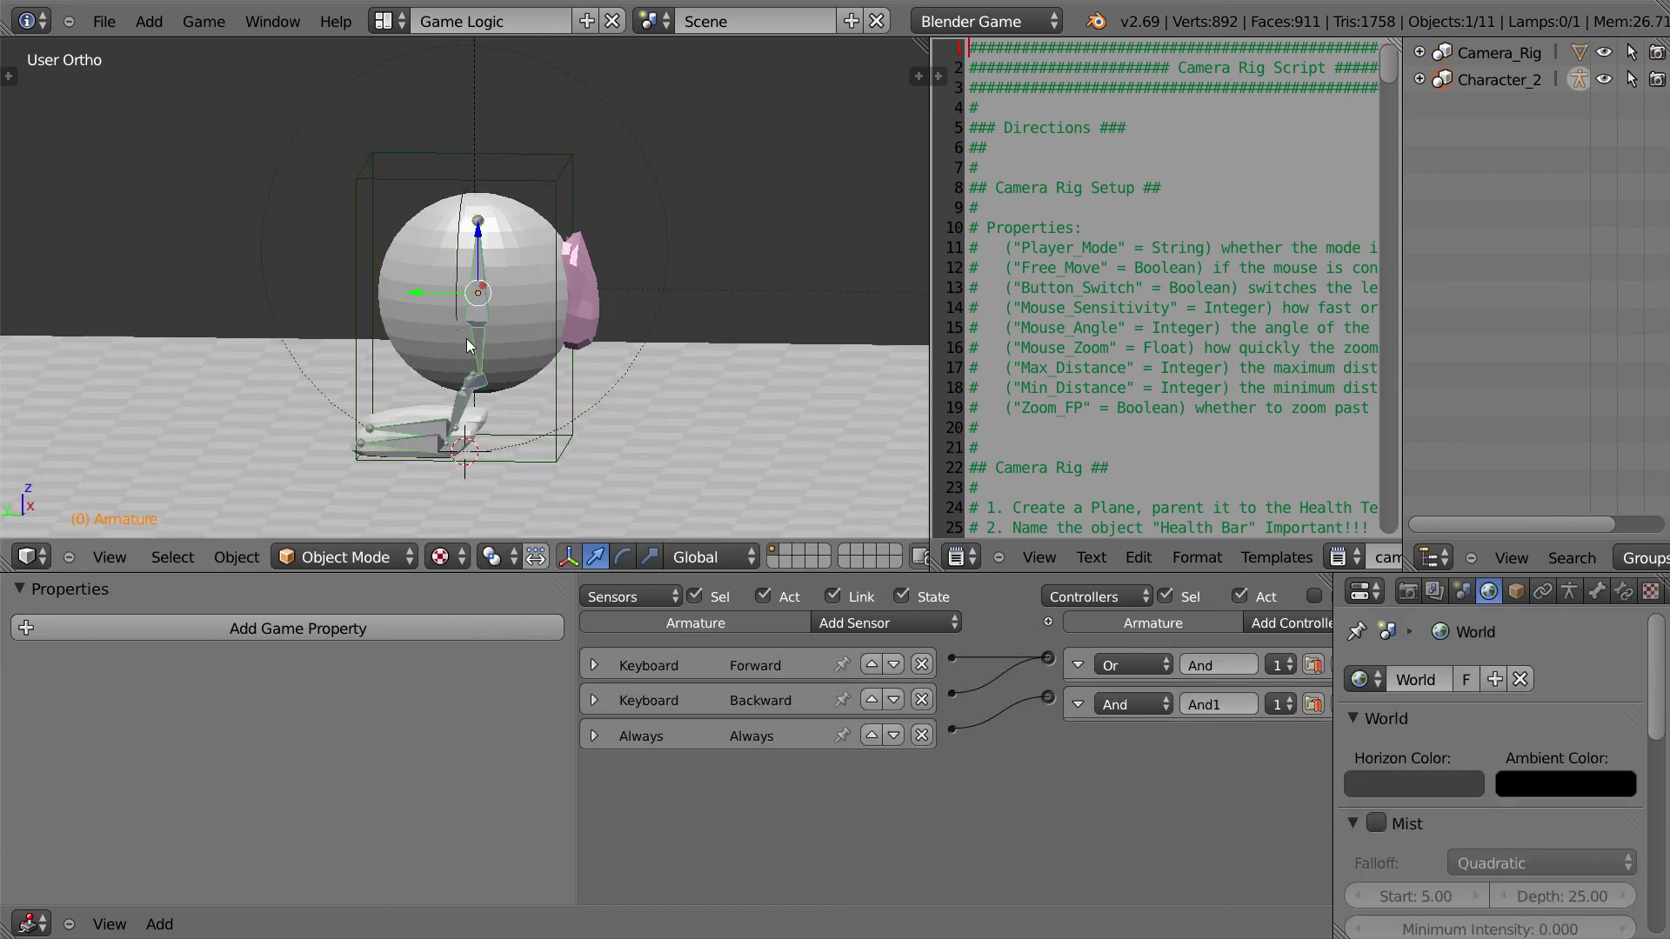
{"action": "right_click", "coordinate": [555, 390], "text": "shift"}
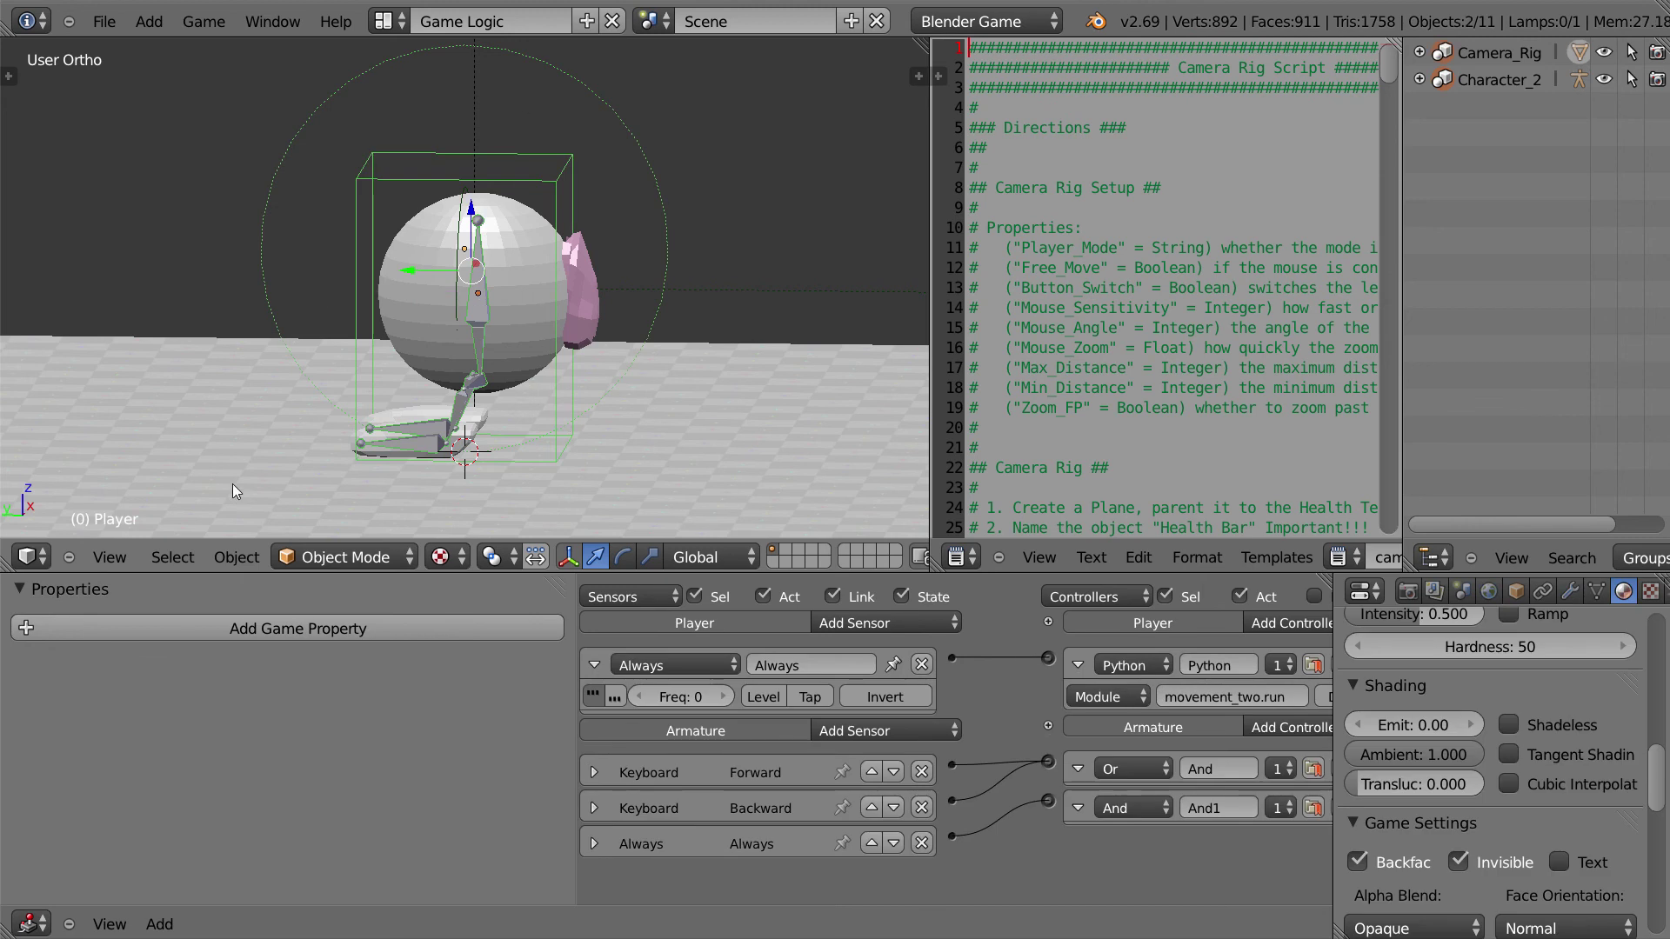
{"action": "key", "text": "ctrl+p"}
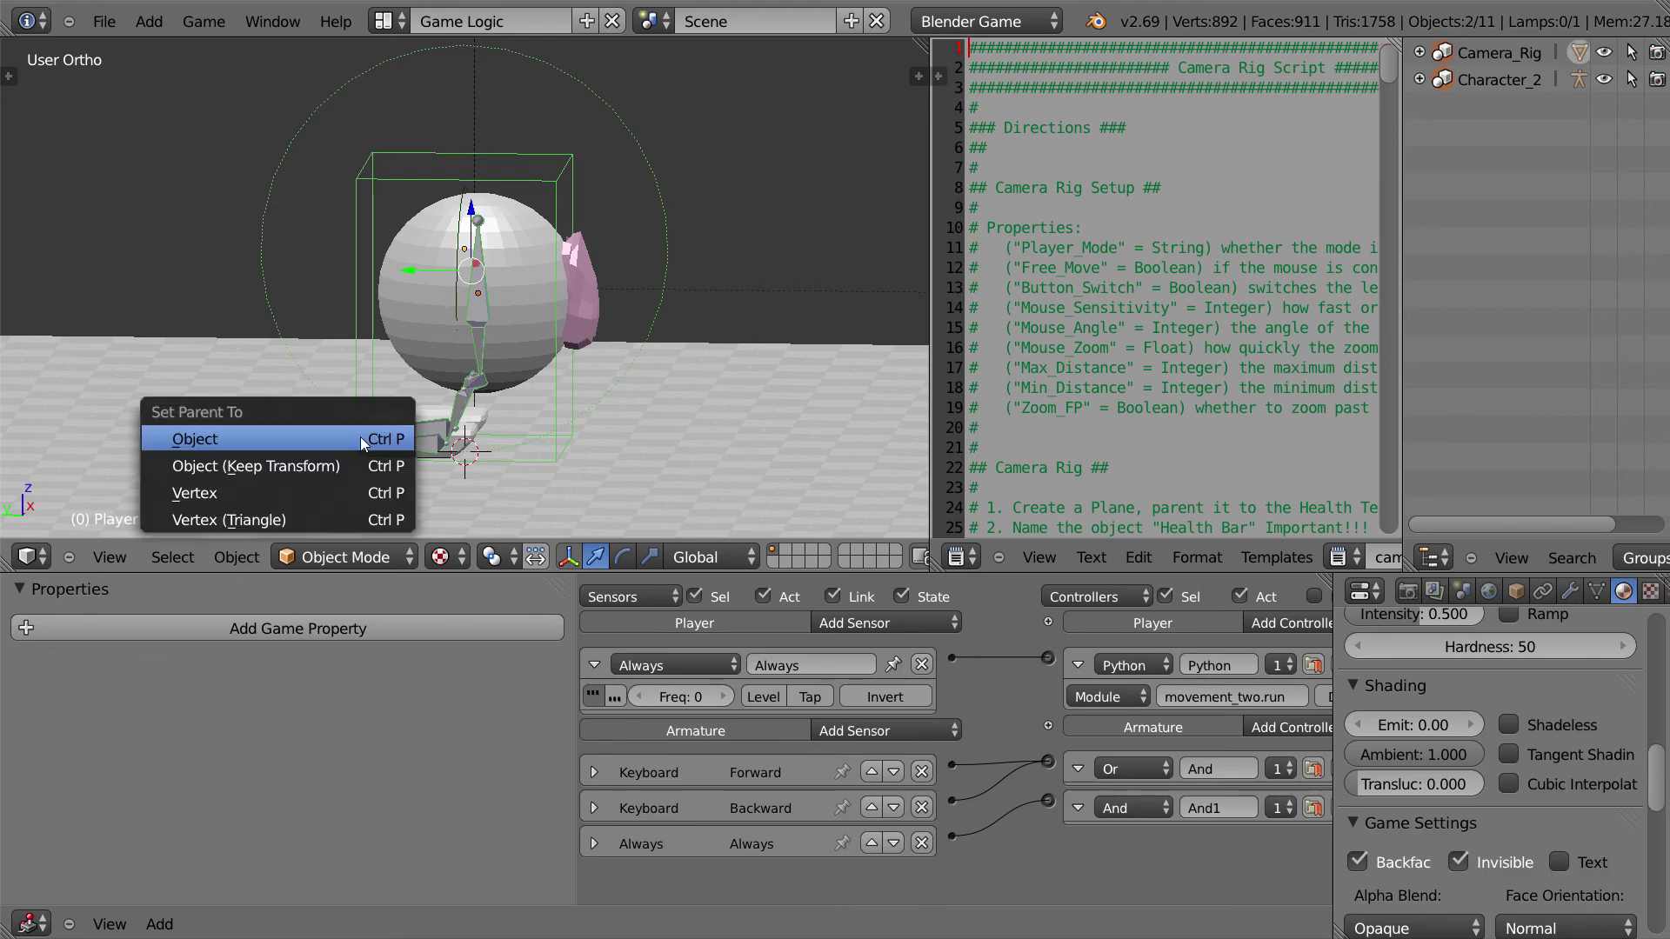
{"action": "left_click", "coordinate": [263, 440]}
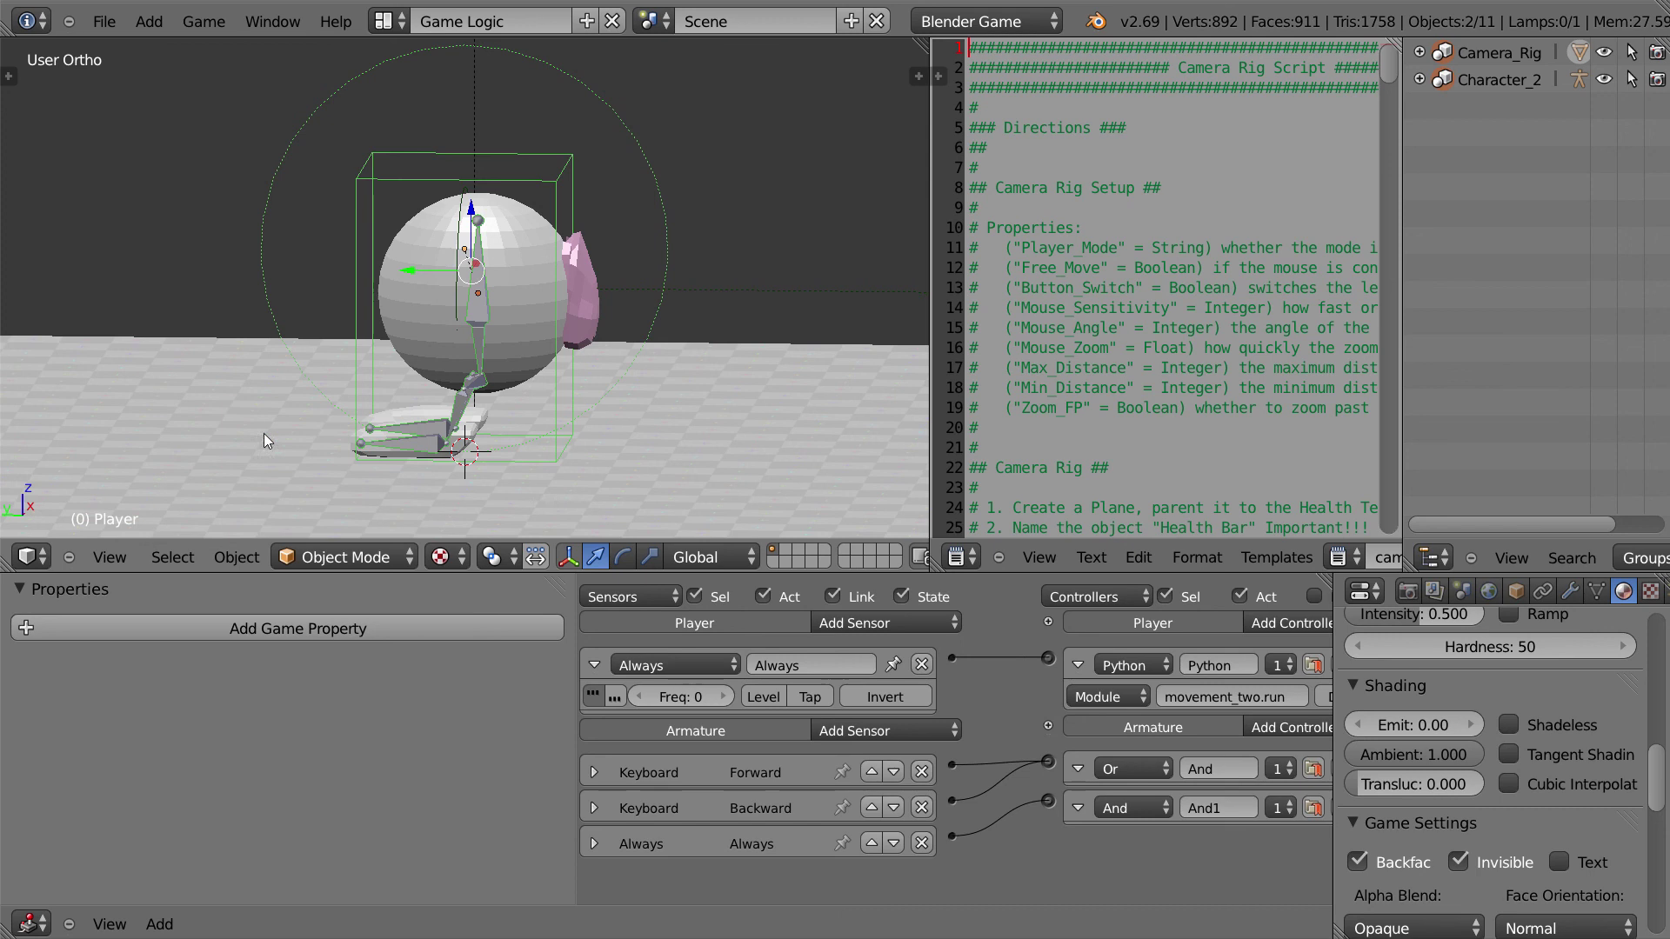
Step: Select only the Player box, test-move it to check the parenting of the character, and cancel the move
{"action": "right_click", "coordinate": [550, 414]}
{"action": "right_click", "coordinate": [554, 410]}
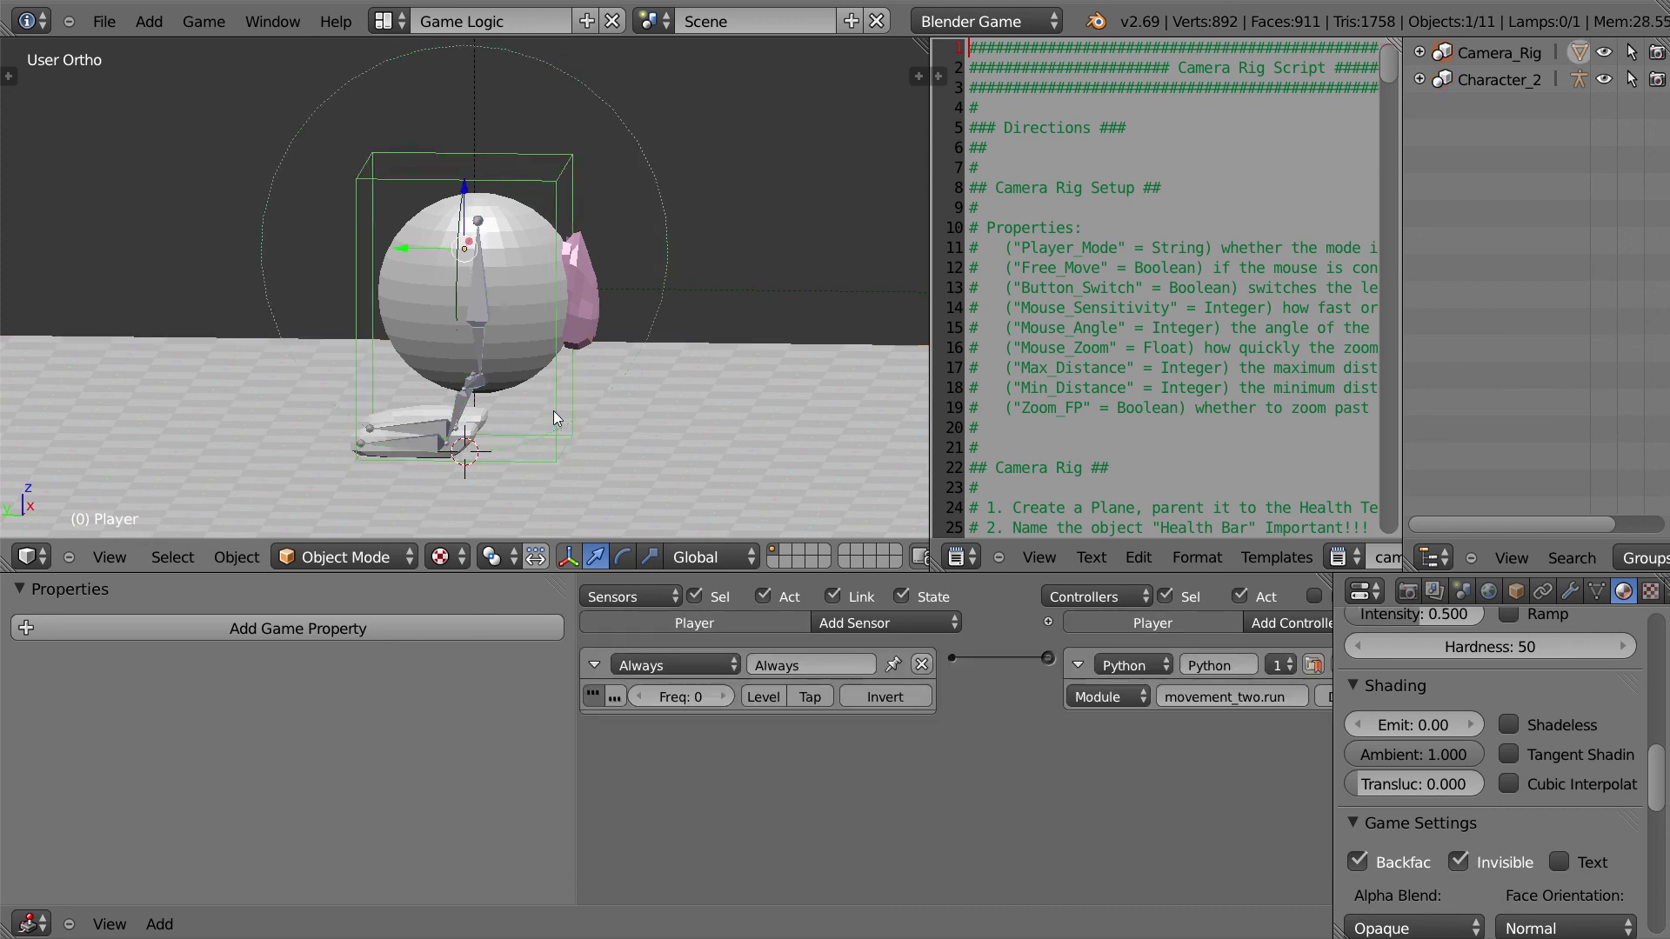
{"action": "key", "text": "g"}
{"action": "right_click", "coordinate": [564, 384]}
{"action": "scroll", "coordinate": [566, 389], "scroll_direction": "down", "scroll_amount": 6}
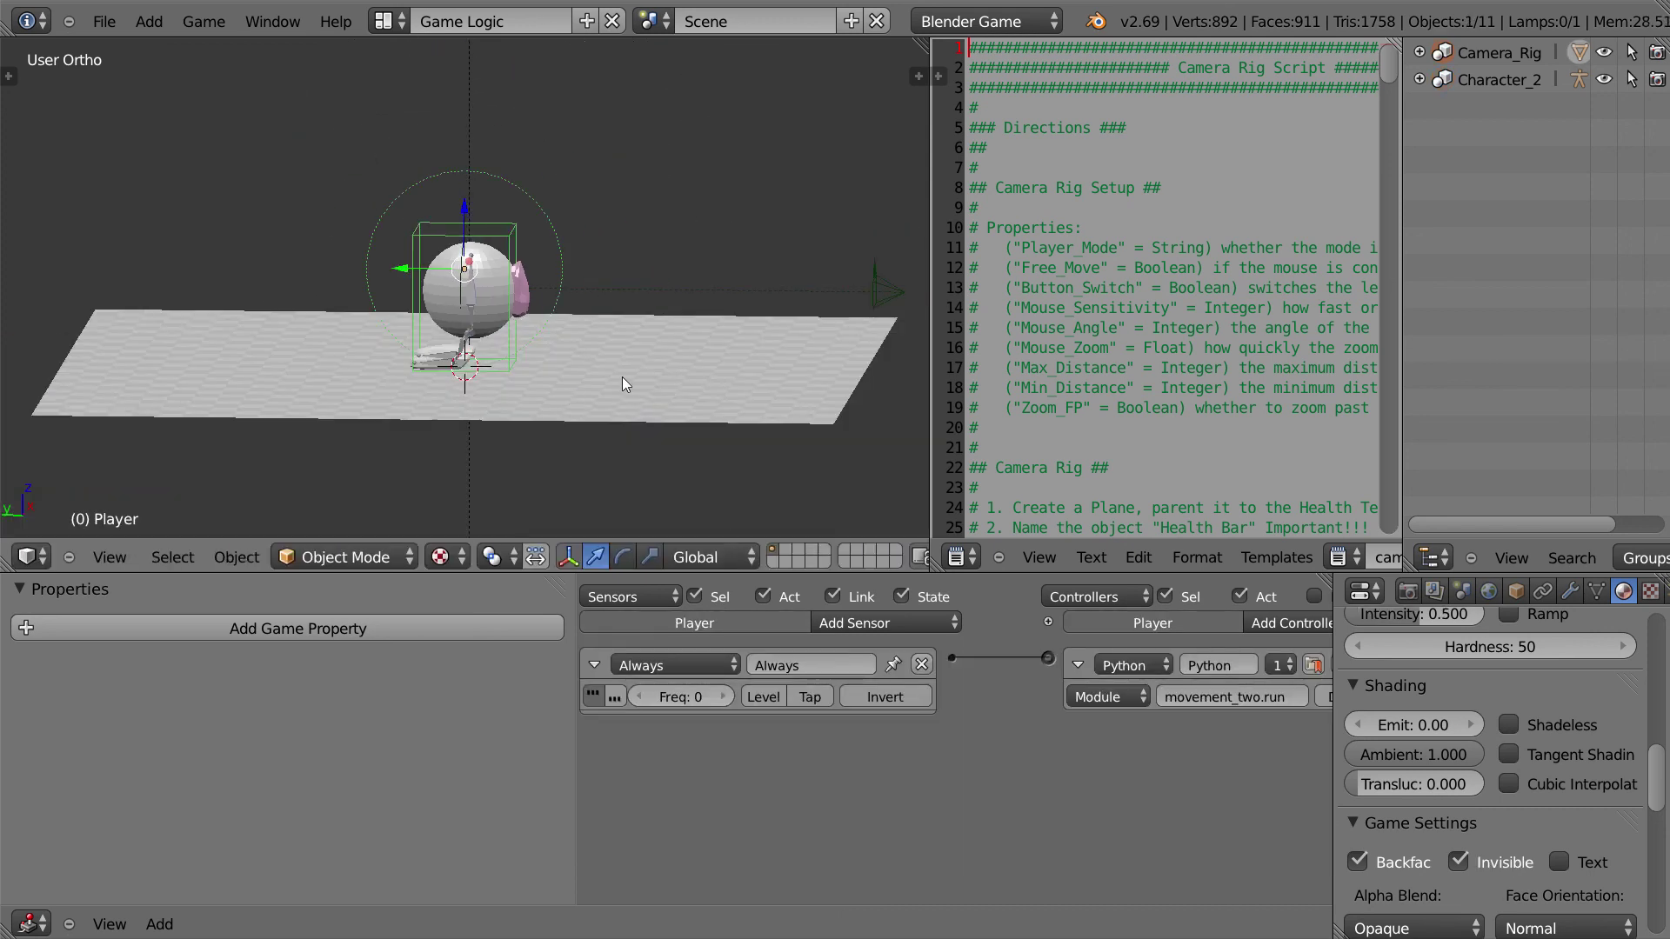
Step: Bring the Player box's Python controller into full view and add a new empty text block for its script
{"action": "middle_click_drag", "start_coordinate": [623, 378], "coordinate": [583, 394]}
{"action": "scroll", "coordinate": [583, 394], "scroll_direction": "up", "scroll_amount": 2}
{"action": "scroll", "coordinate": [582, 394], "scroll_direction": "up", "scroll_amount": 2}
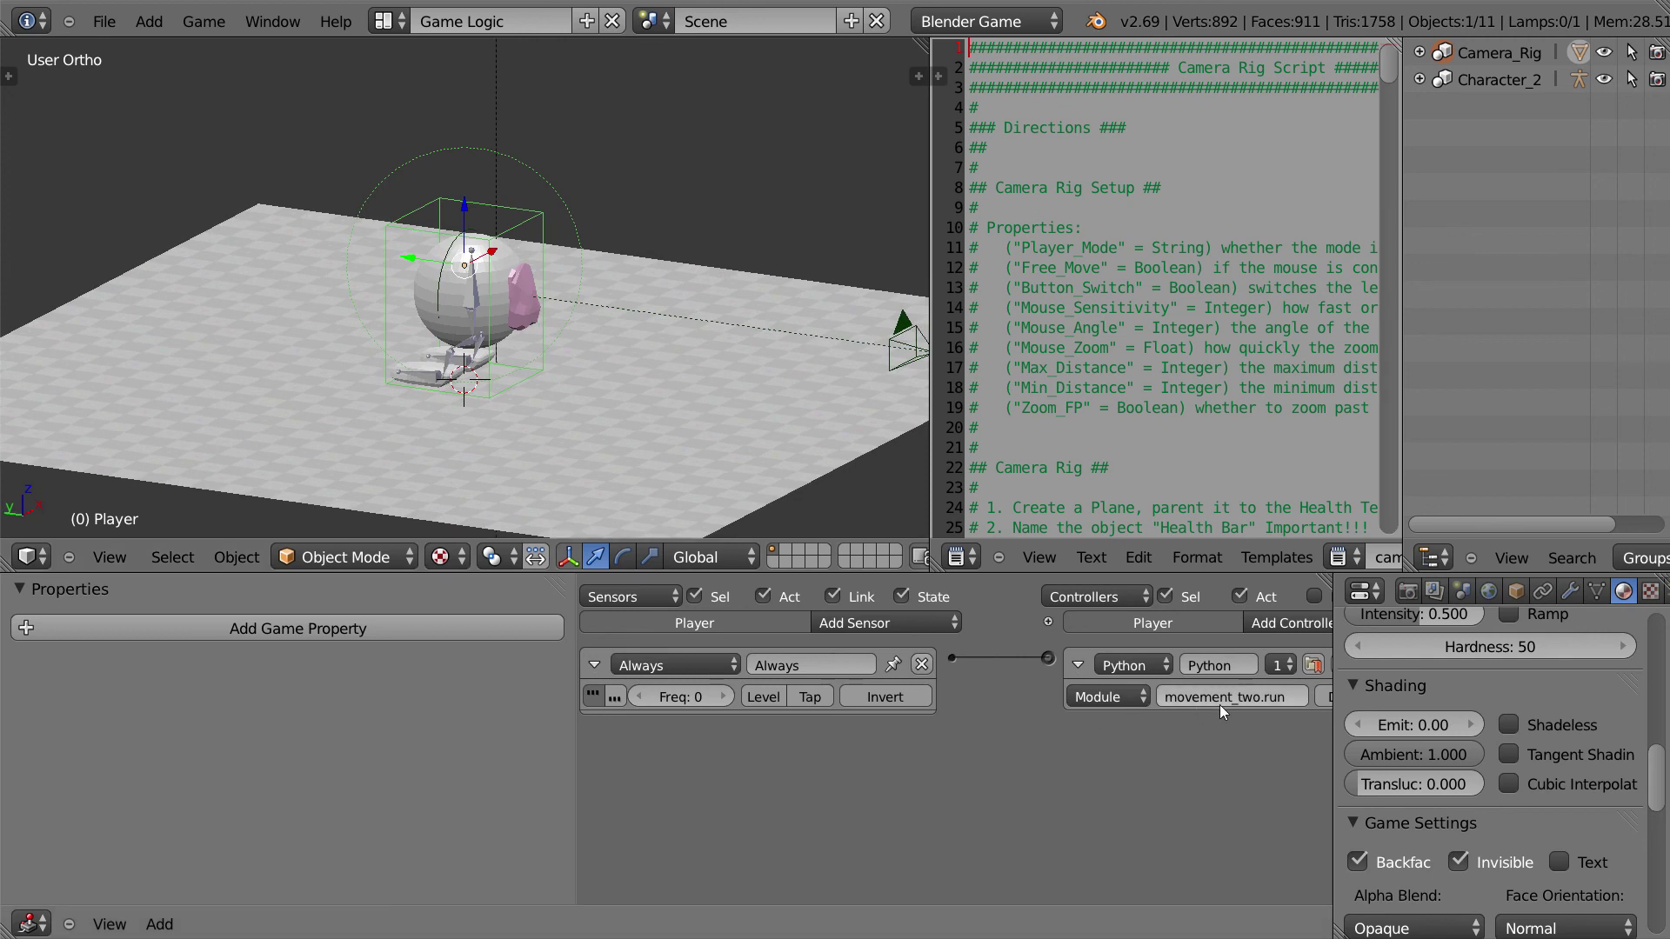
{"action": "middle_click_drag", "start_coordinate": [1256, 722], "coordinate": [1188, 727]}
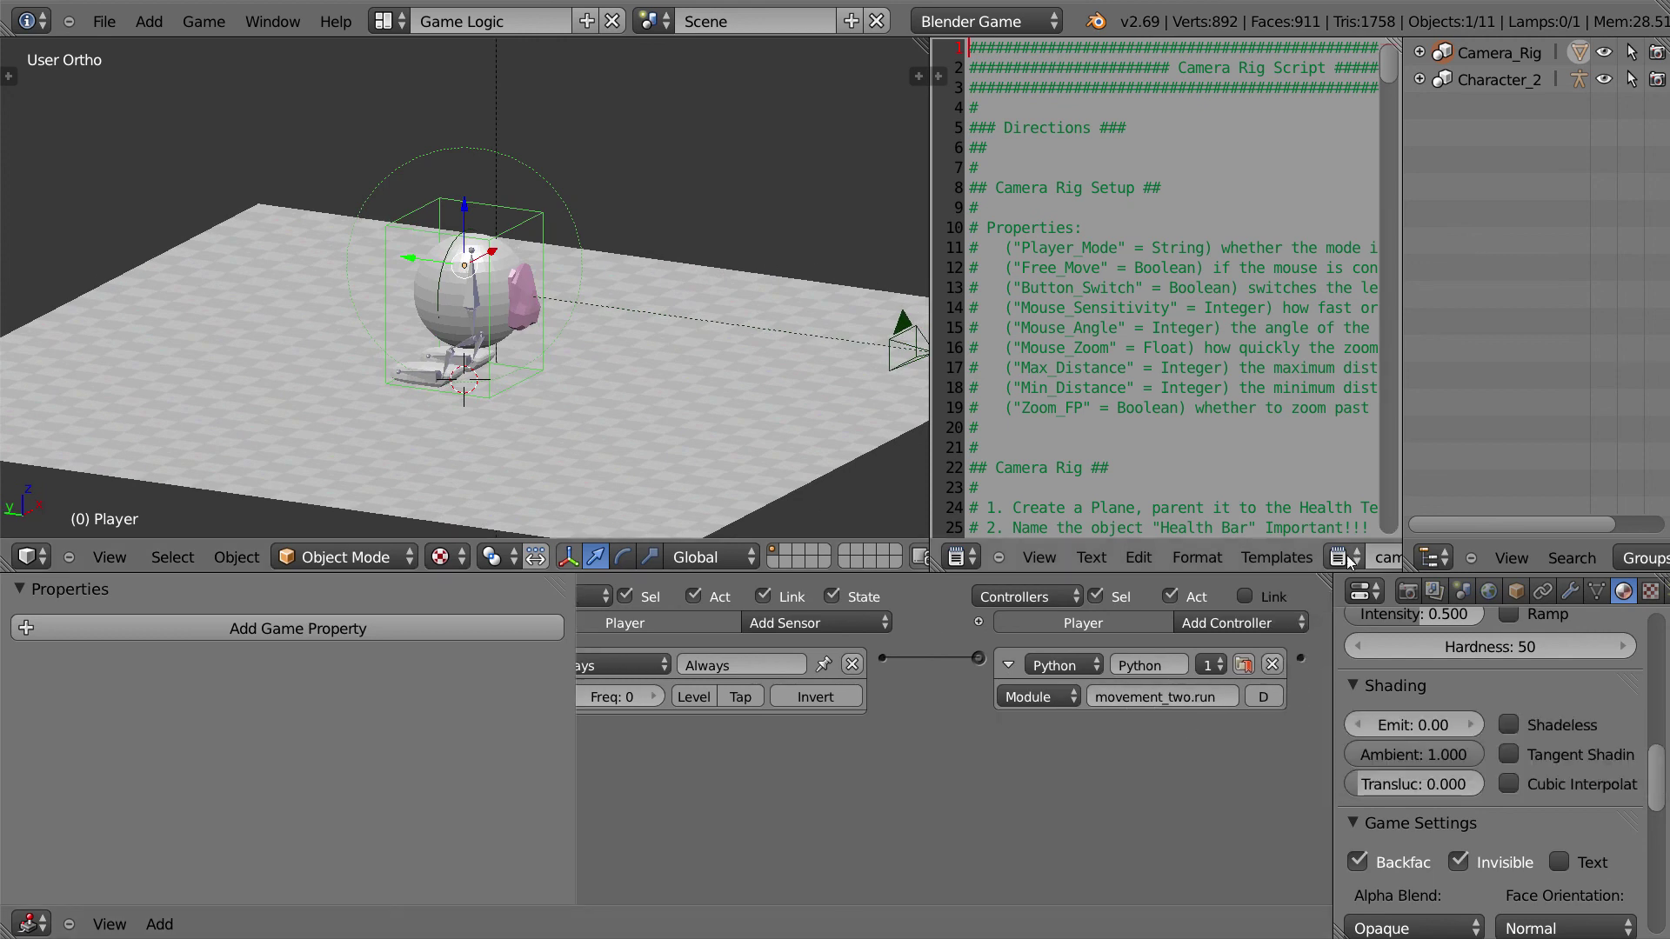
{"action": "scroll", "coordinate": [1188, 561], "scroll_direction": "down", "scroll_amount": 5}
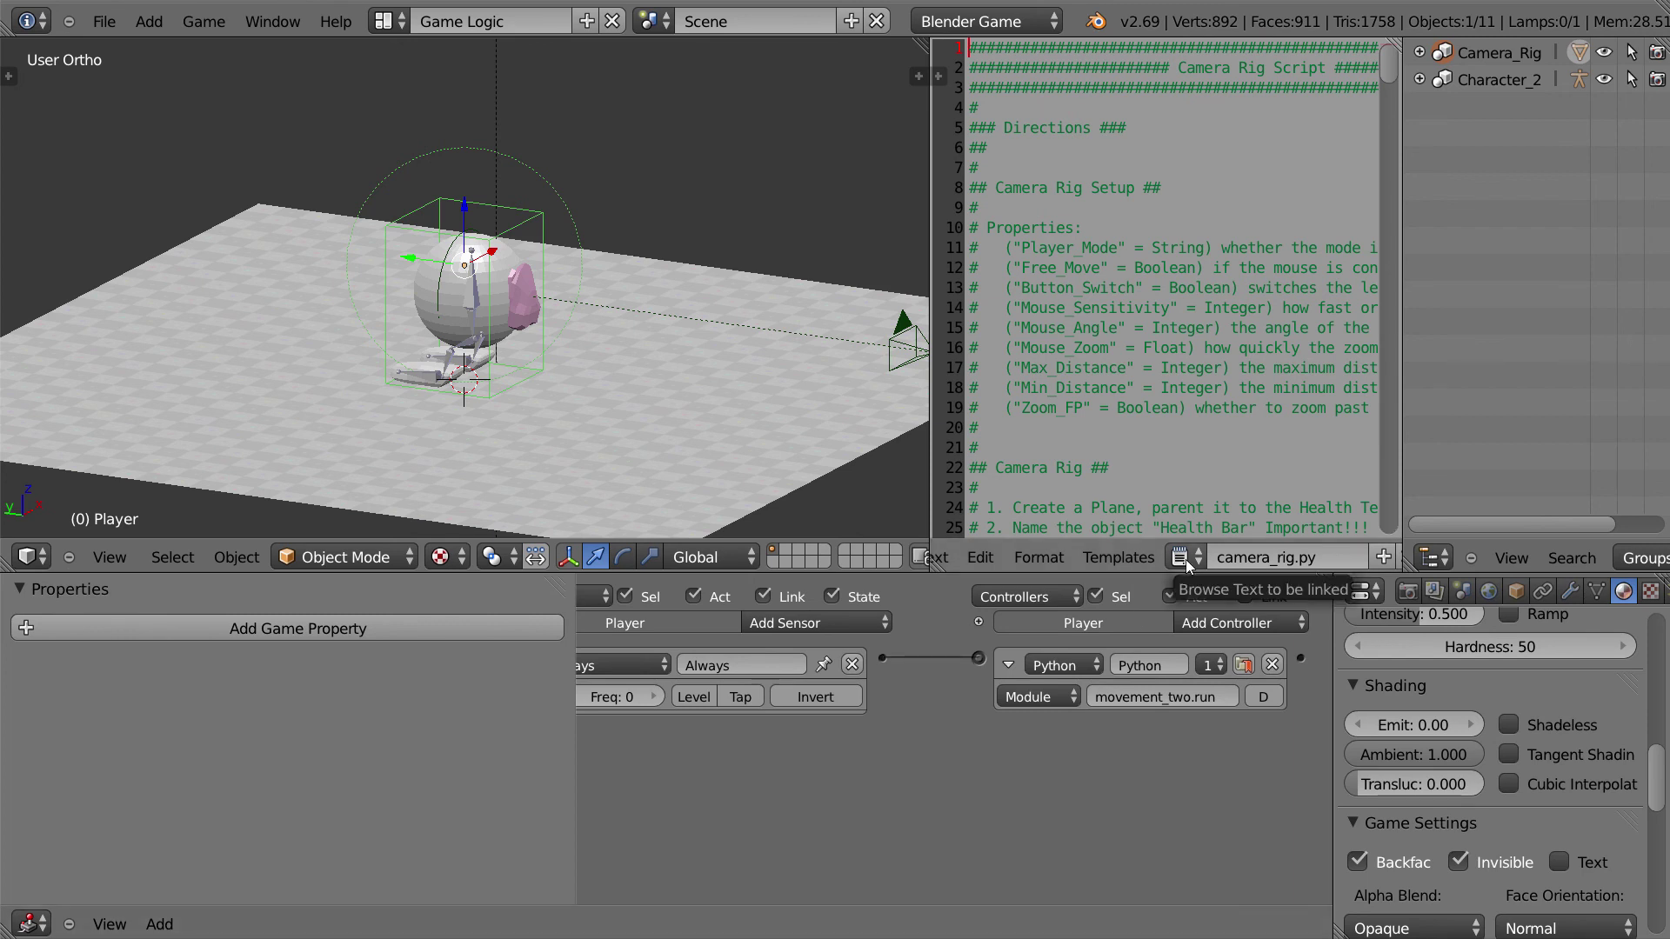
{"action": "left_click", "coordinate": [1383, 558]}
Step: Name the new text block movement_two.py, reusing the module name from the Player's Python controller
{"action": "left_click", "coordinate": [1184, 698]}
{"action": "key", "text": "ctrl+c"}
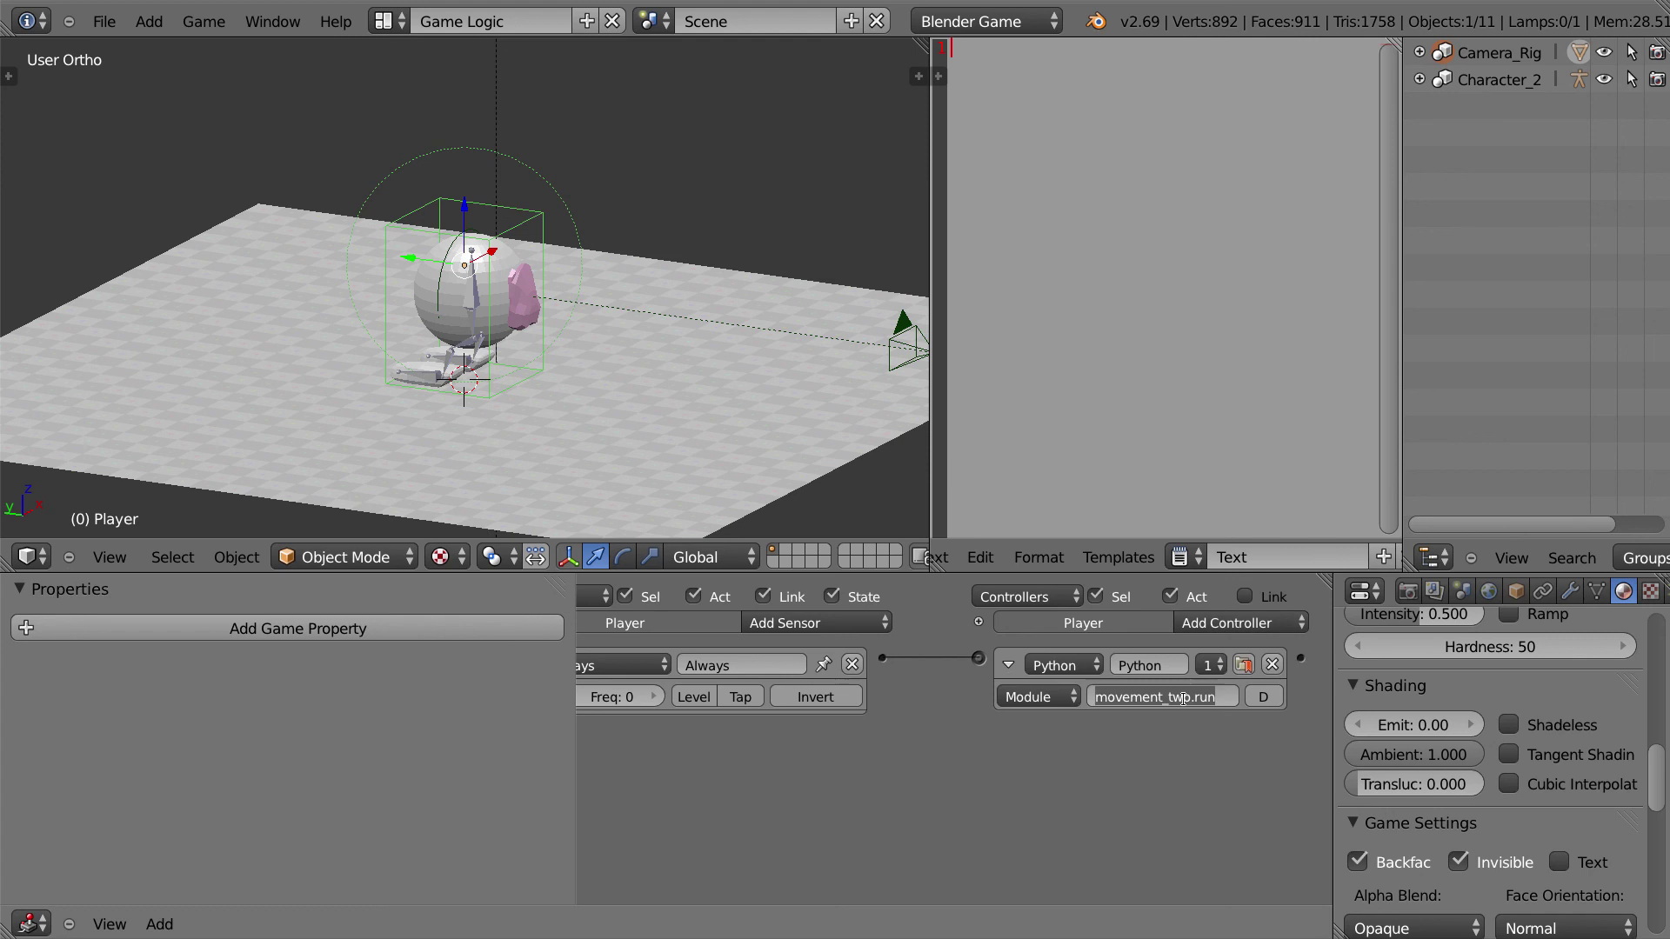
{"action": "left_click", "coordinate": [1302, 567]}
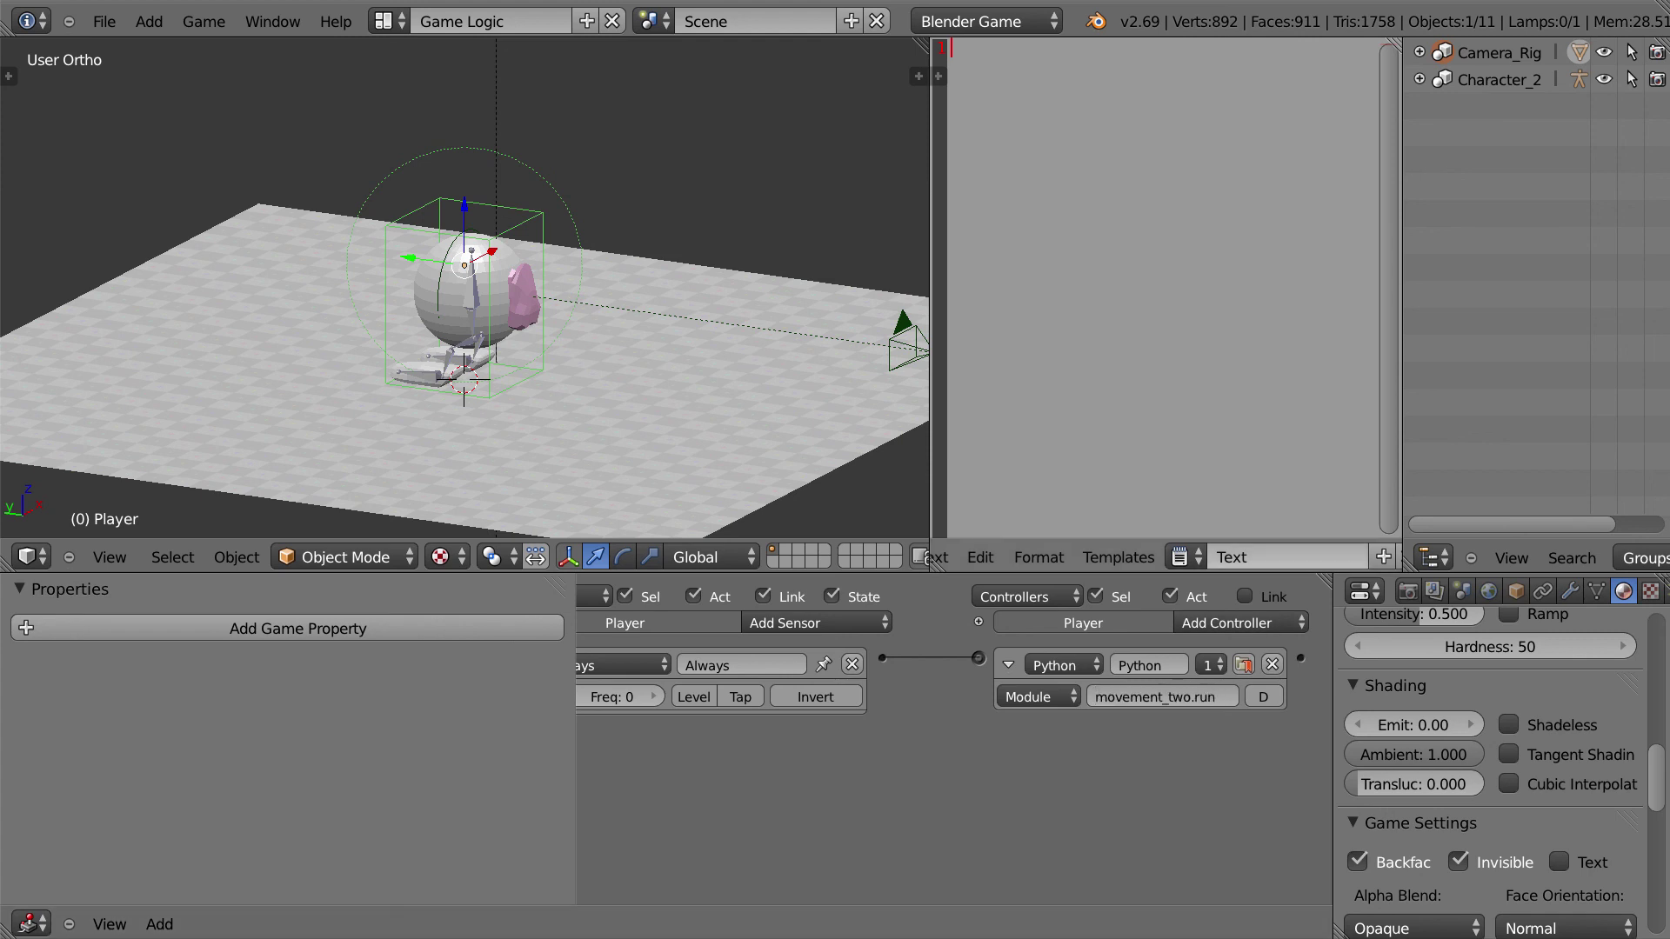
{"action": "key", "text": "ctrl+v"}
{"action": "left_click", "coordinate": [1360, 557]}
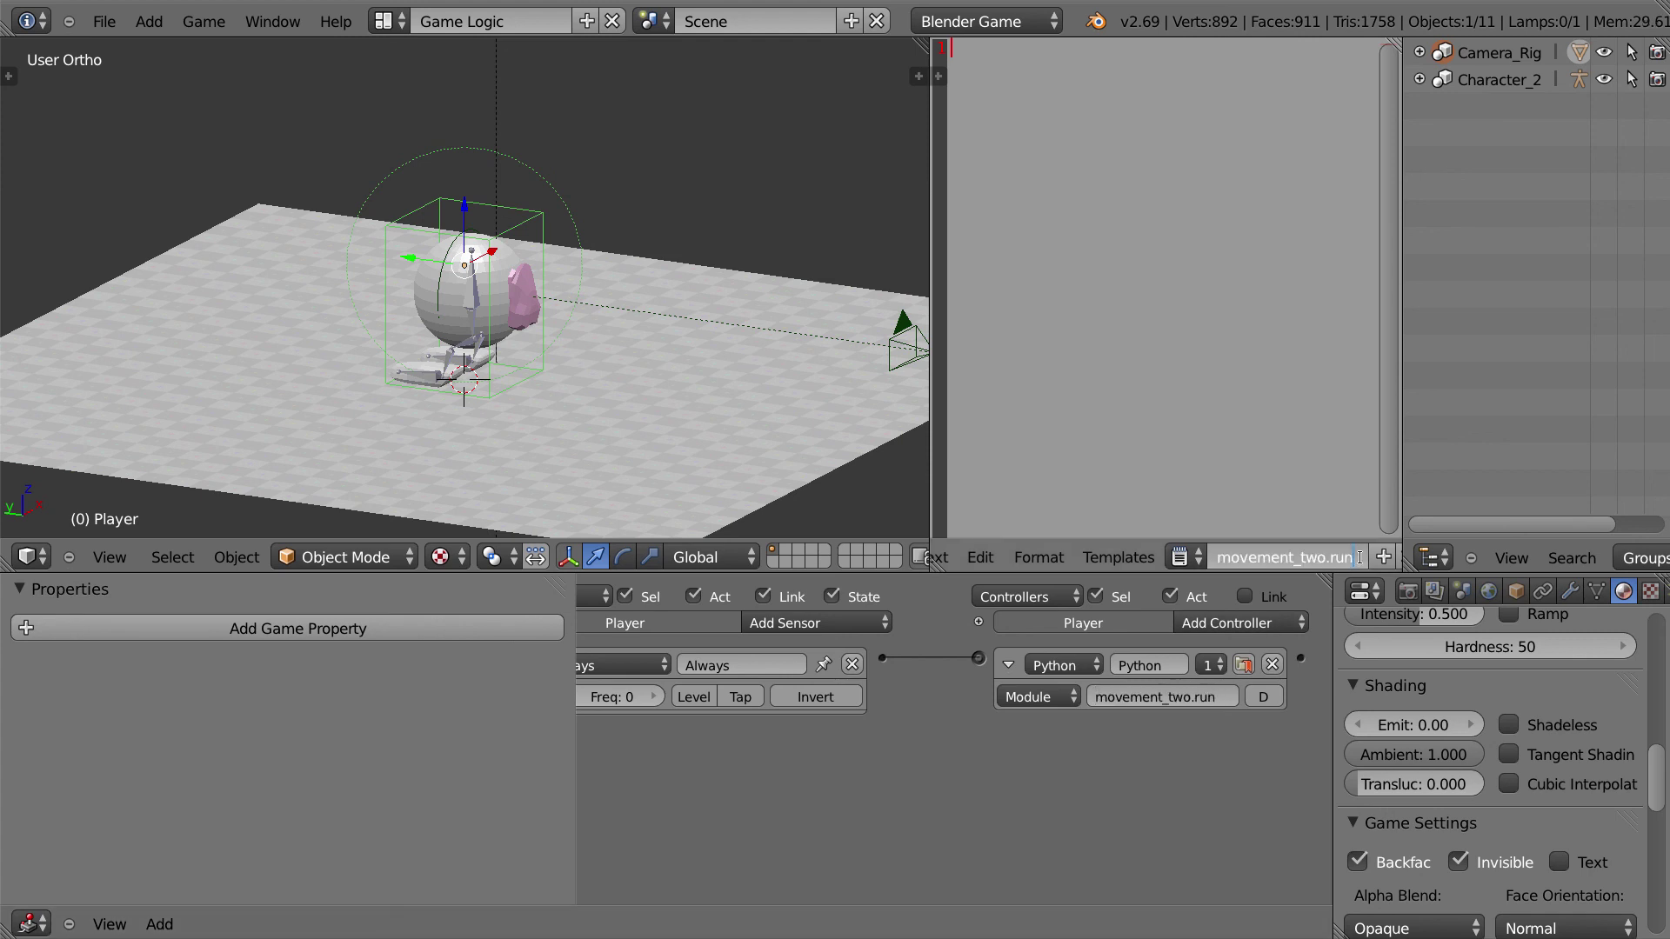
{"action": "key", "text": "BackSpace"}
{"action": "key", "text": "BackSpace"}
{"action": "key", "text": "BackSpace"}
{"action": "type", "text": "py"}
{"action": "key", "text": "Return"}
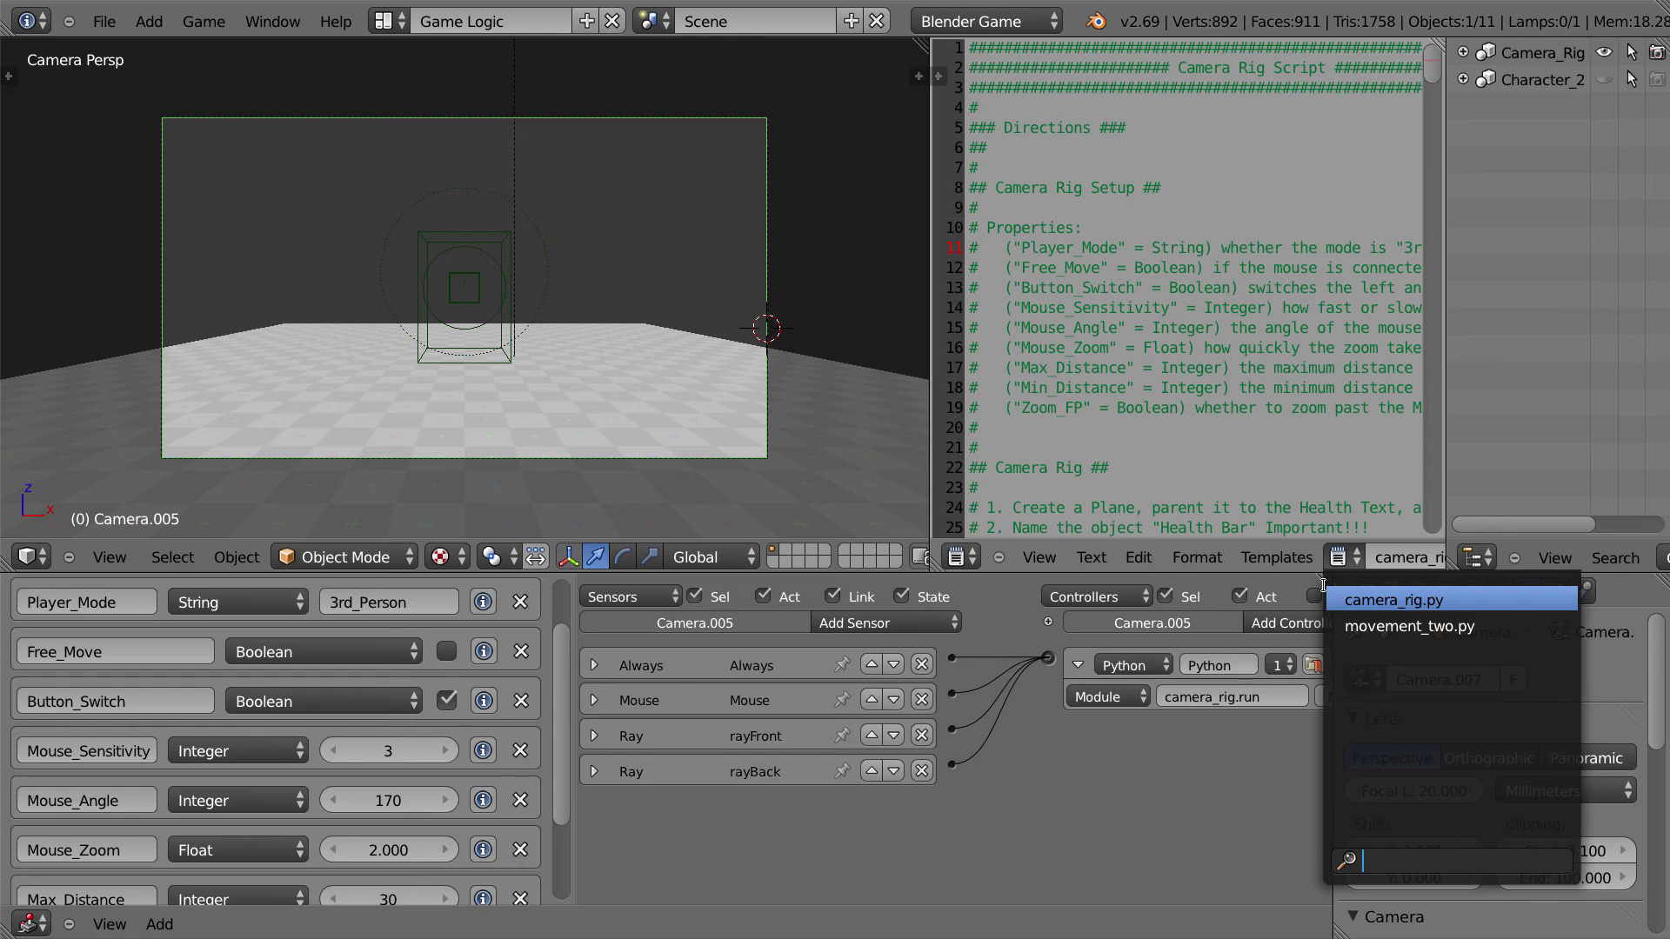
Step: Copy the entire movement_two.py script from the original camera rig file and paste it into the new file's movement_two.py
{"action": "left_click", "coordinate": [1408, 627]}
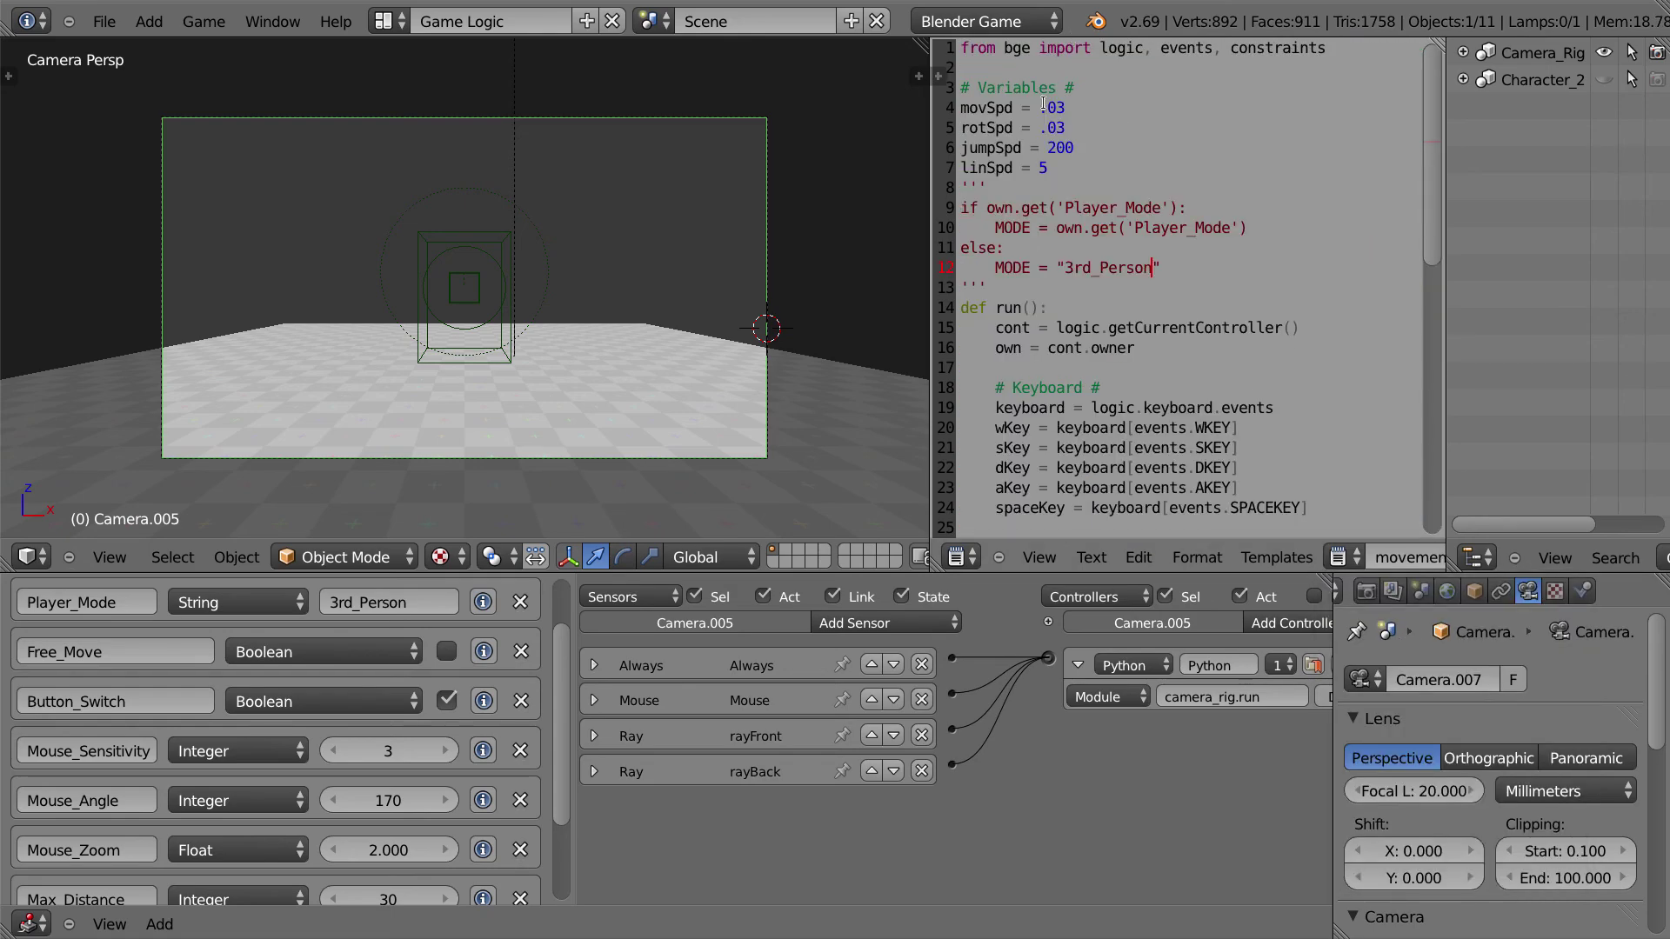
{"action": "left_click", "coordinate": [998, 129]}
{"action": "key", "text": "ctrl+a"}
{"action": "key", "text": "ctrl+c"}
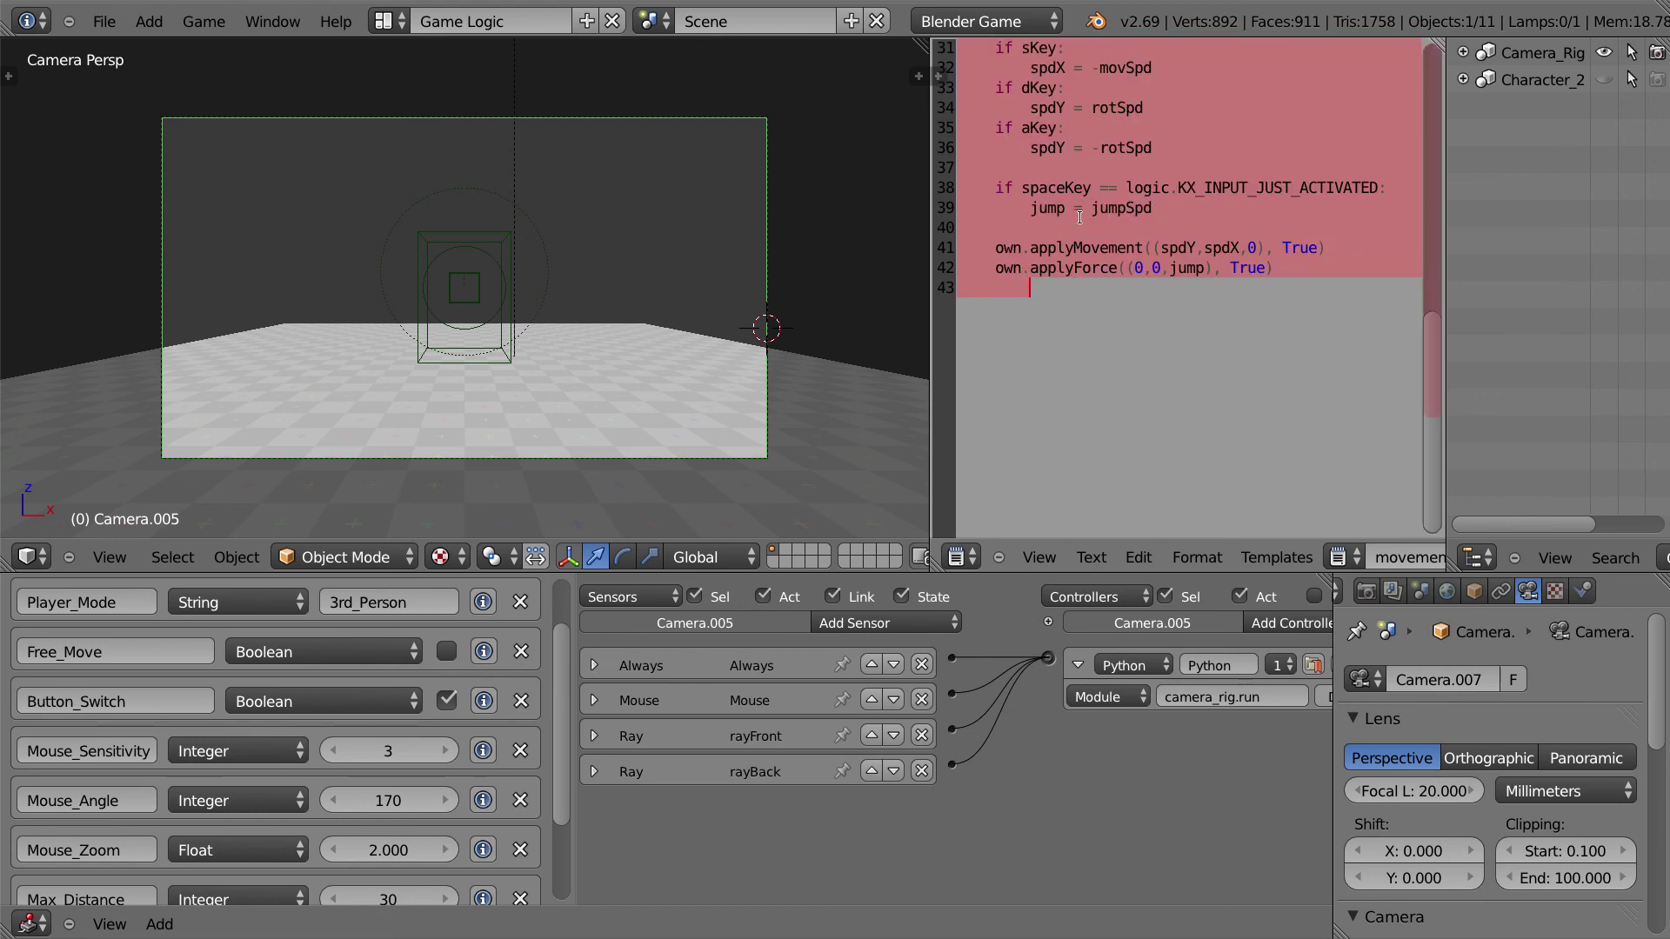
{"action": "key", "text": "alt+Tab"}
{"action": "key", "text": "alt+Tab"}
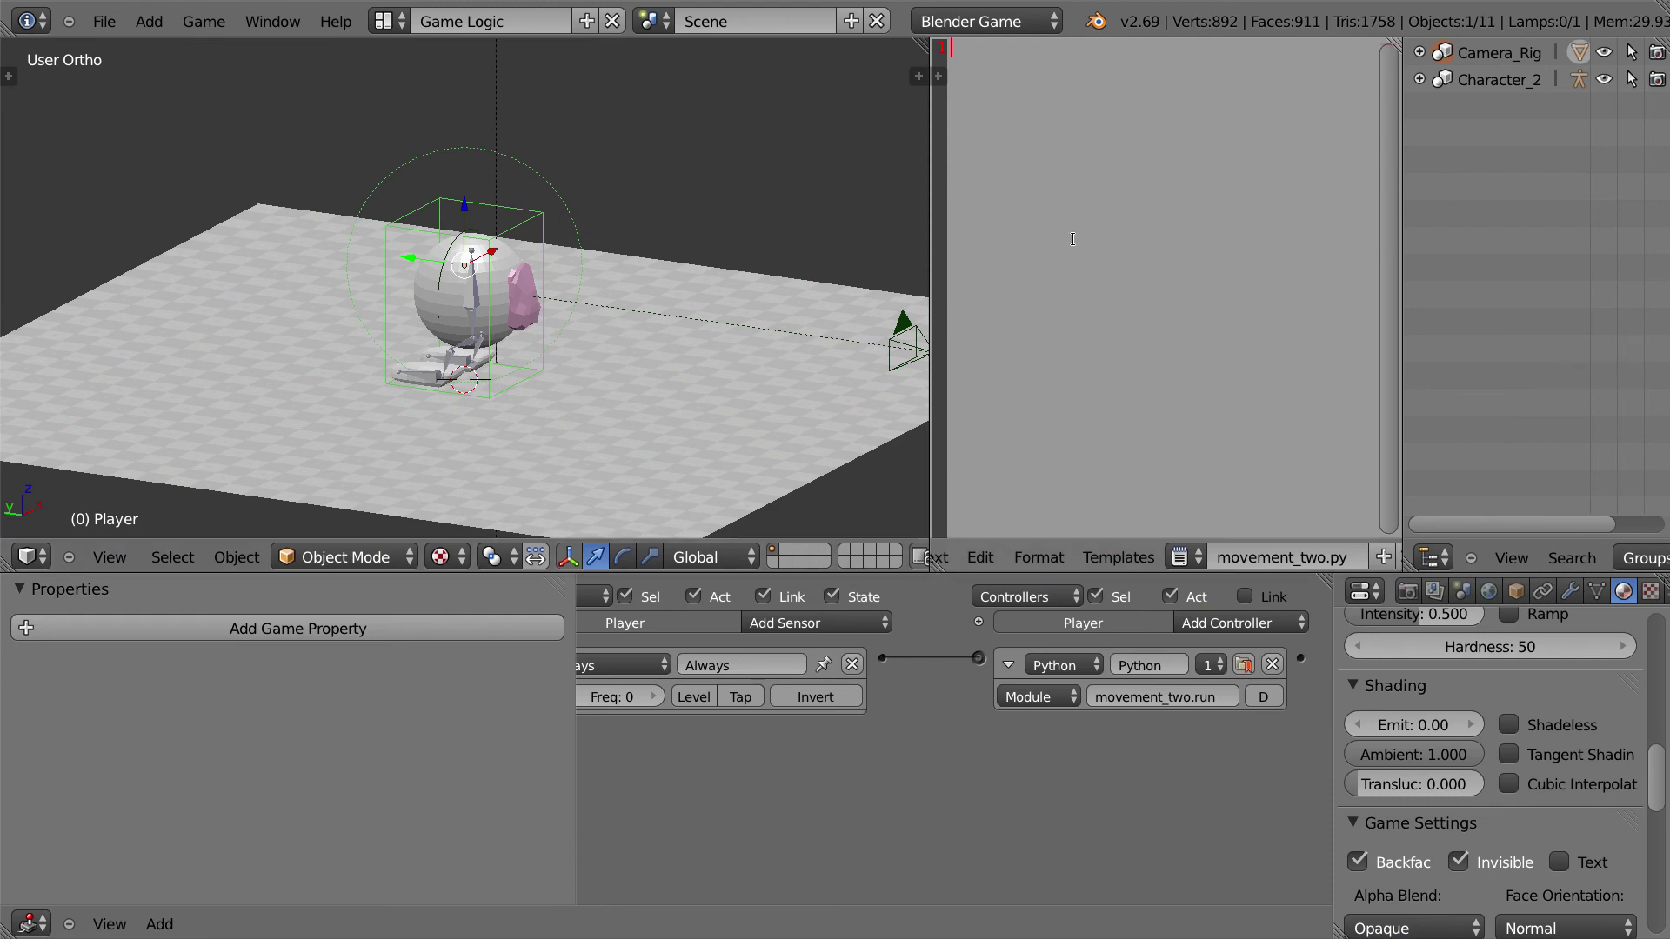
{"action": "key", "text": "ctrl+v"}
{"action": "scroll", "coordinate": [1074, 240], "scroll_direction": "up", "scroll_amount": 10}
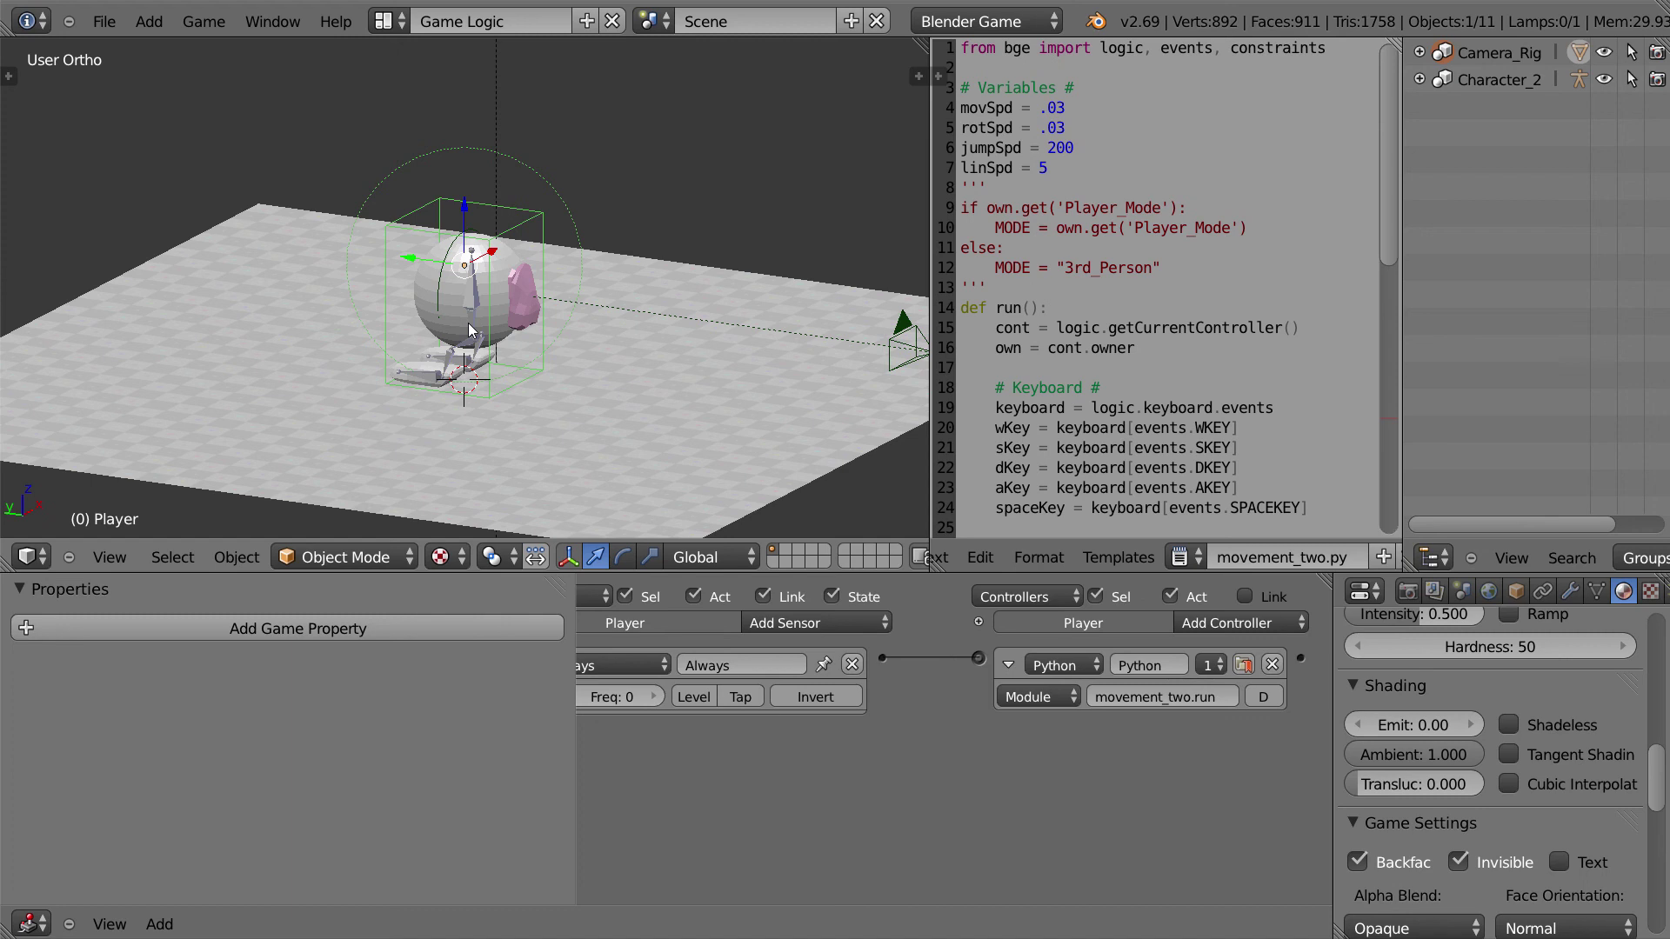
Step: Test-run the game from the current view and again through the rig camera, walking the character forward before stopping it
{"action": "key", "text": "p"}
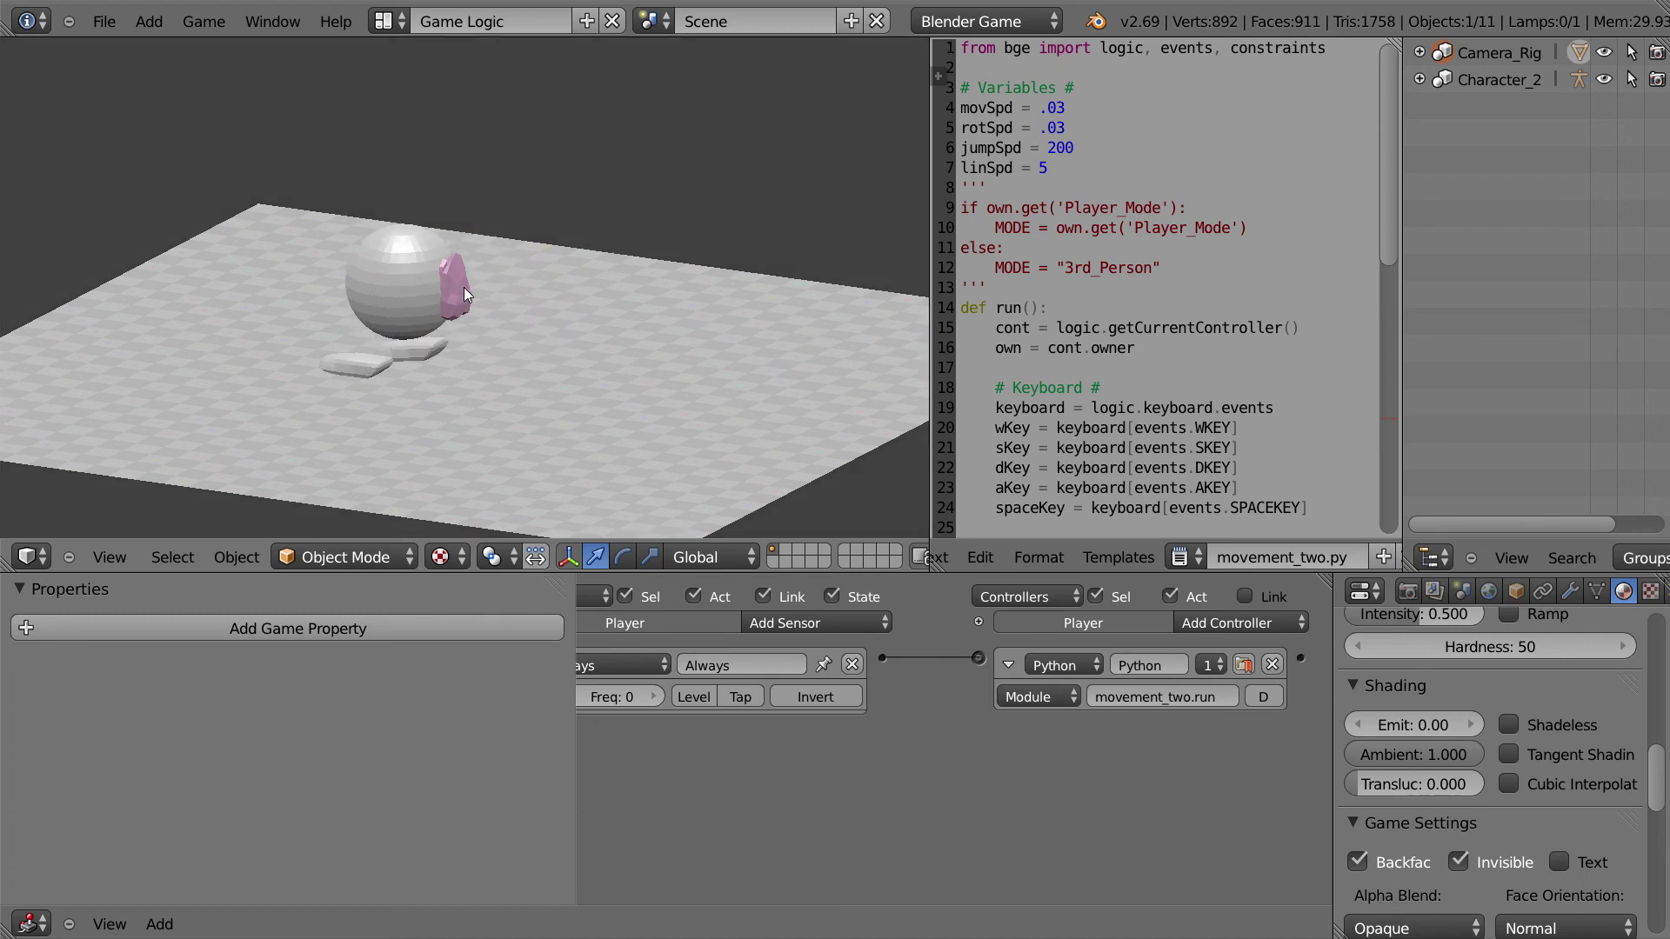
{"action": "key", "text": "Escape"}
{"action": "key", "text": "KP_5"}
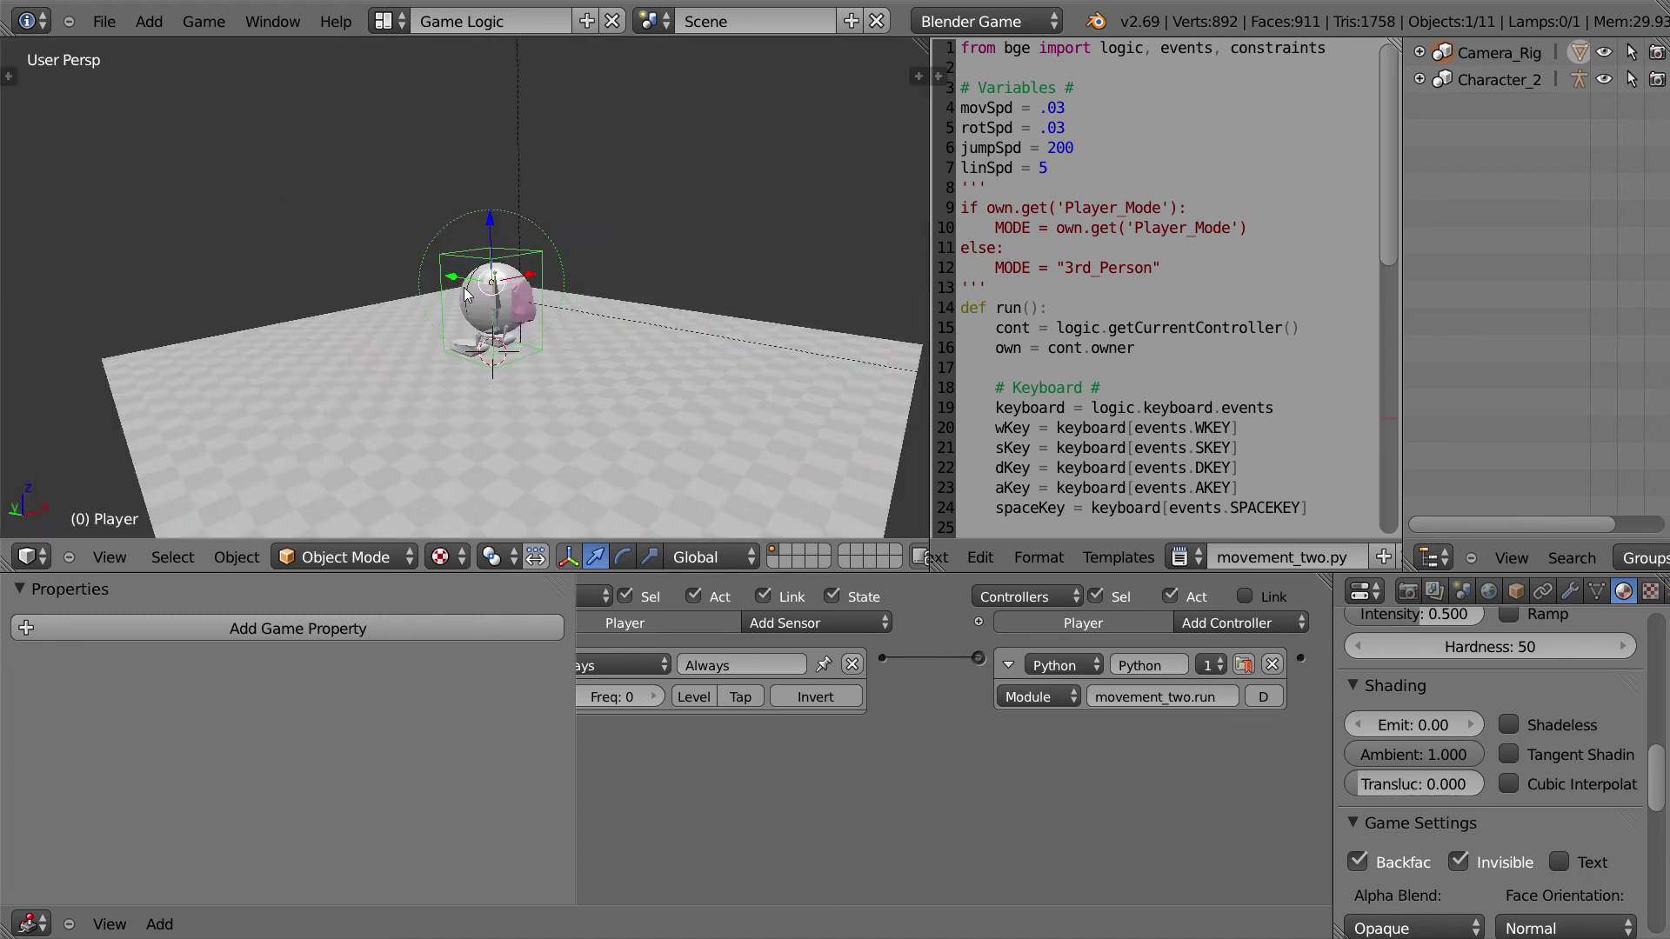
{"action": "key", "text": "KP_0"}
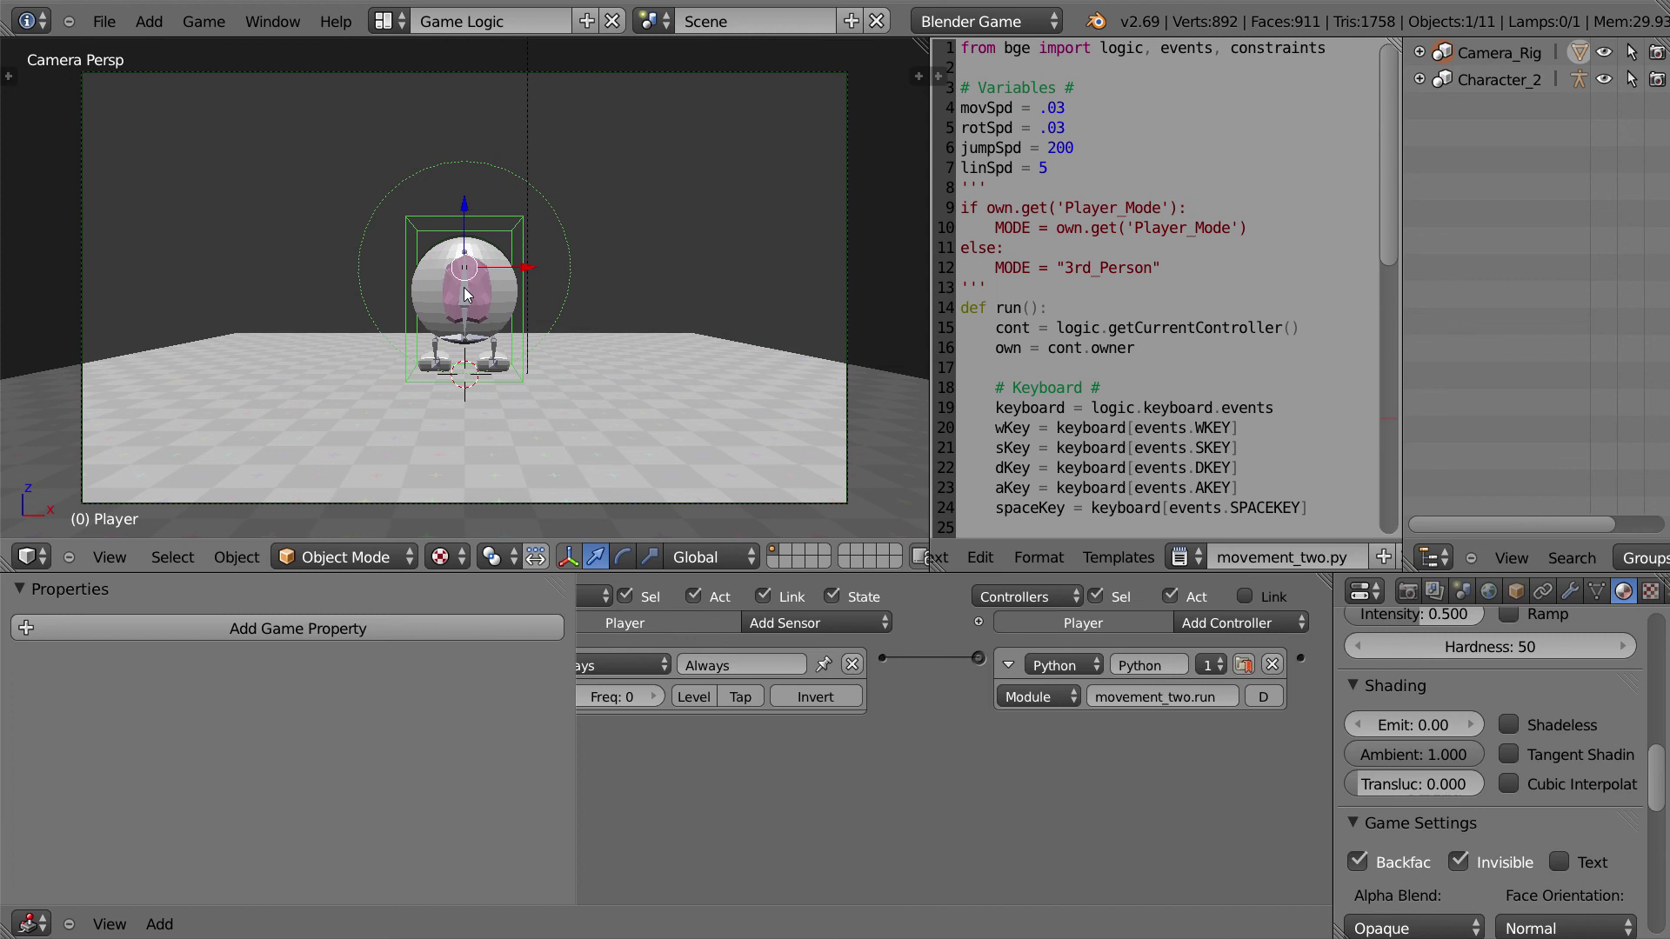
{"action": "key", "text": "p"}
{"action": "key", "text": "w"}
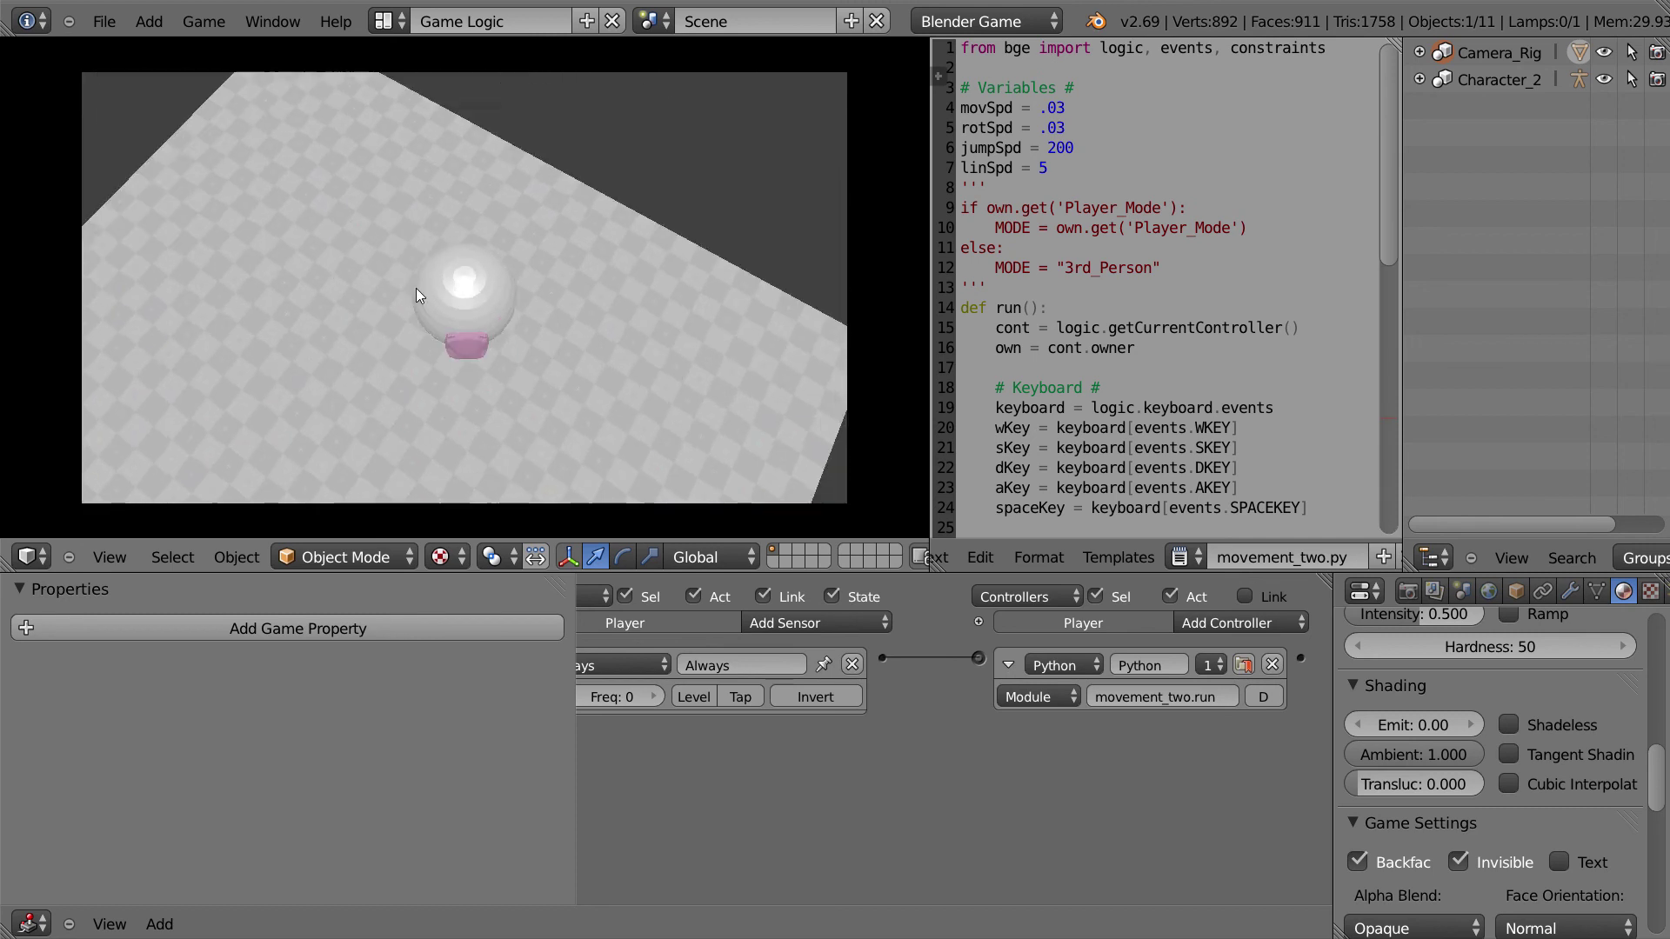
{"action": "key", "text": "Escape"}
Step: Select the rig camera to view its game properties, and play the game again, walking the character forward
{"action": "right_click", "coordinate": [504, 75]}
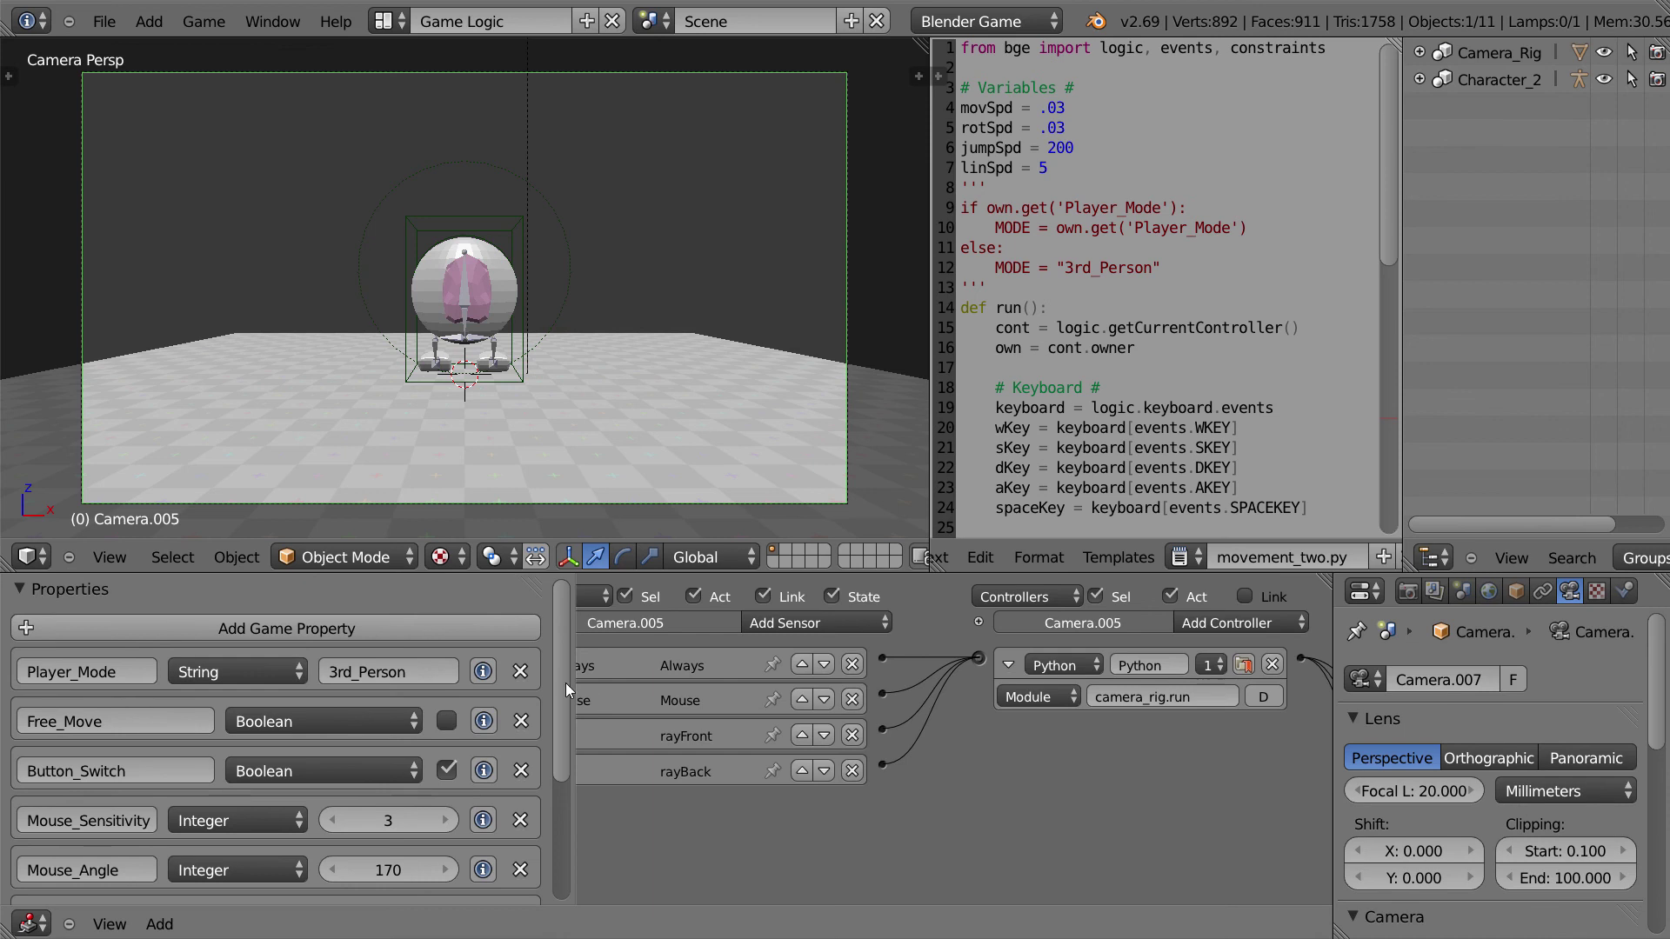
{"action": "mouse_move", "coordinate": [565, 682]}
{"action": "left_mouse_down"}
{"action": "mouse_move", "coordinate": [558, 802]}
{"action": "mouse_move", "coordinate": [555, 710]}
{"action": "left_mouse_up"}
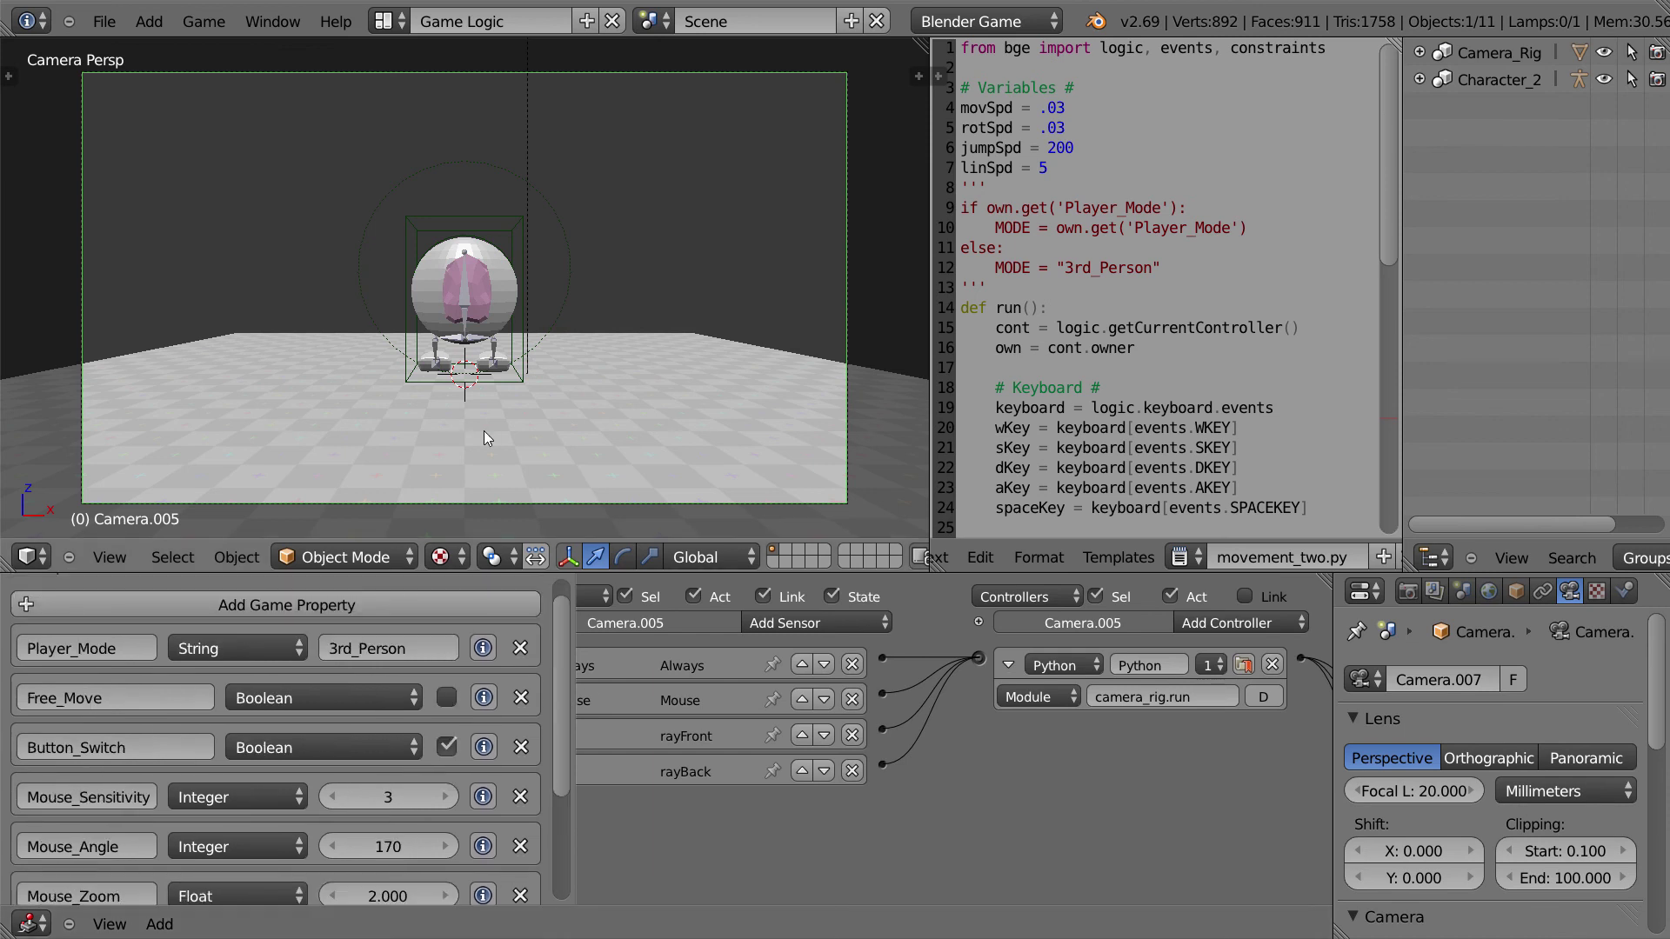
{"action": "key", "text": "p"}
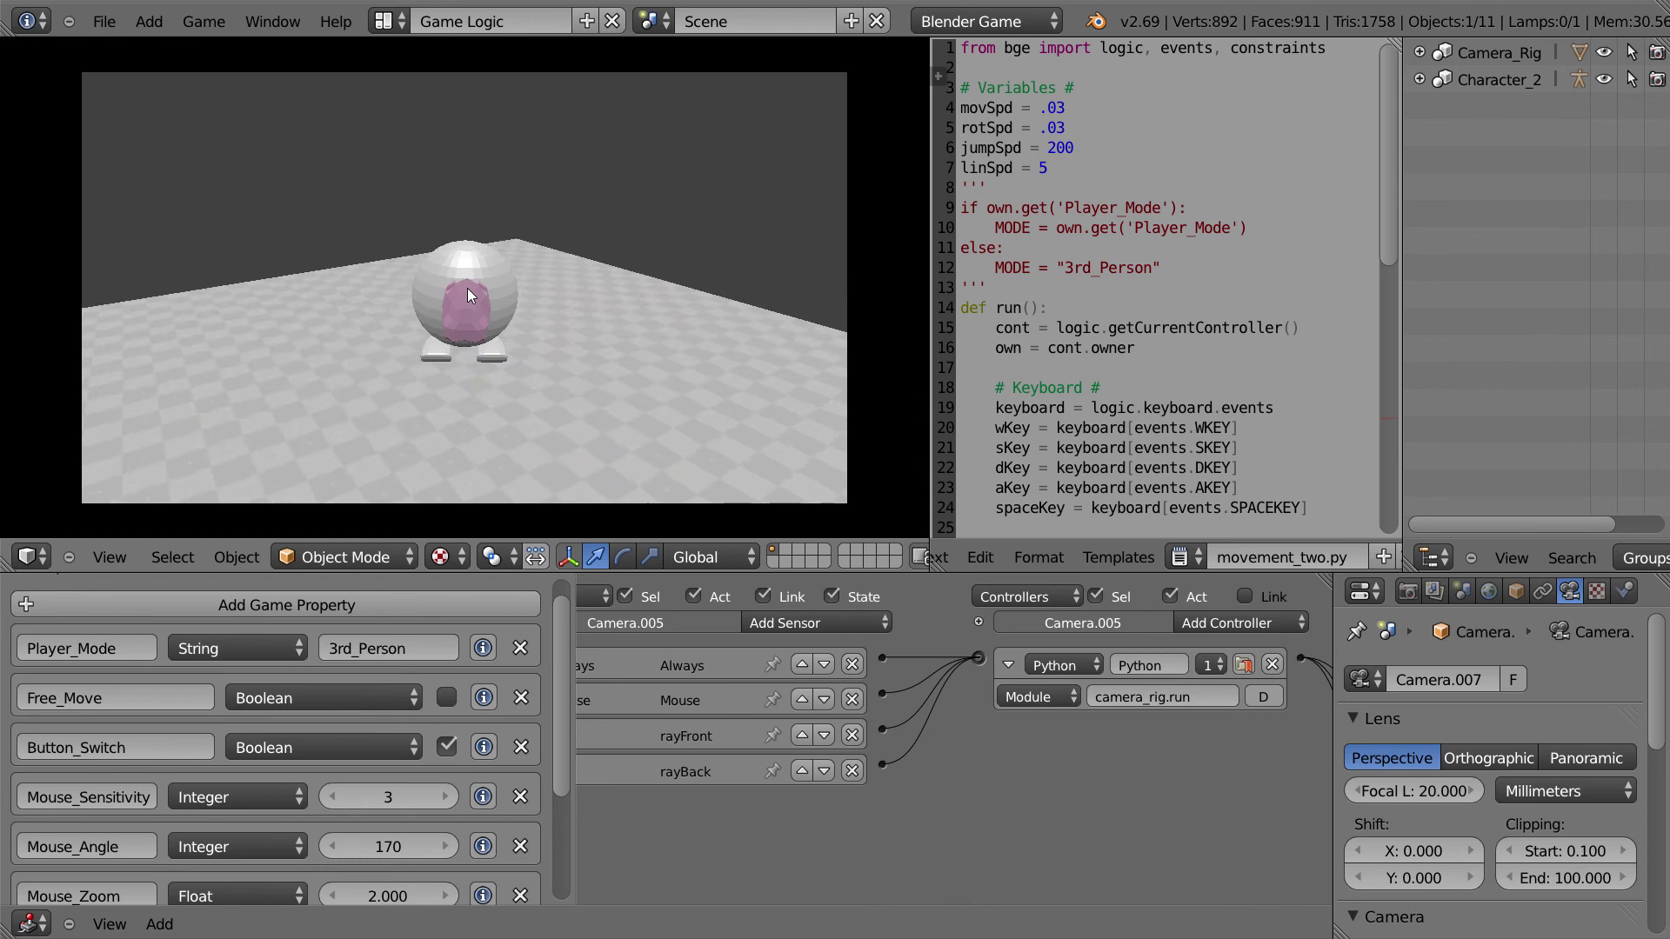
{"action": "key", "text": "w"}
{"action": "key", "text": "w"}
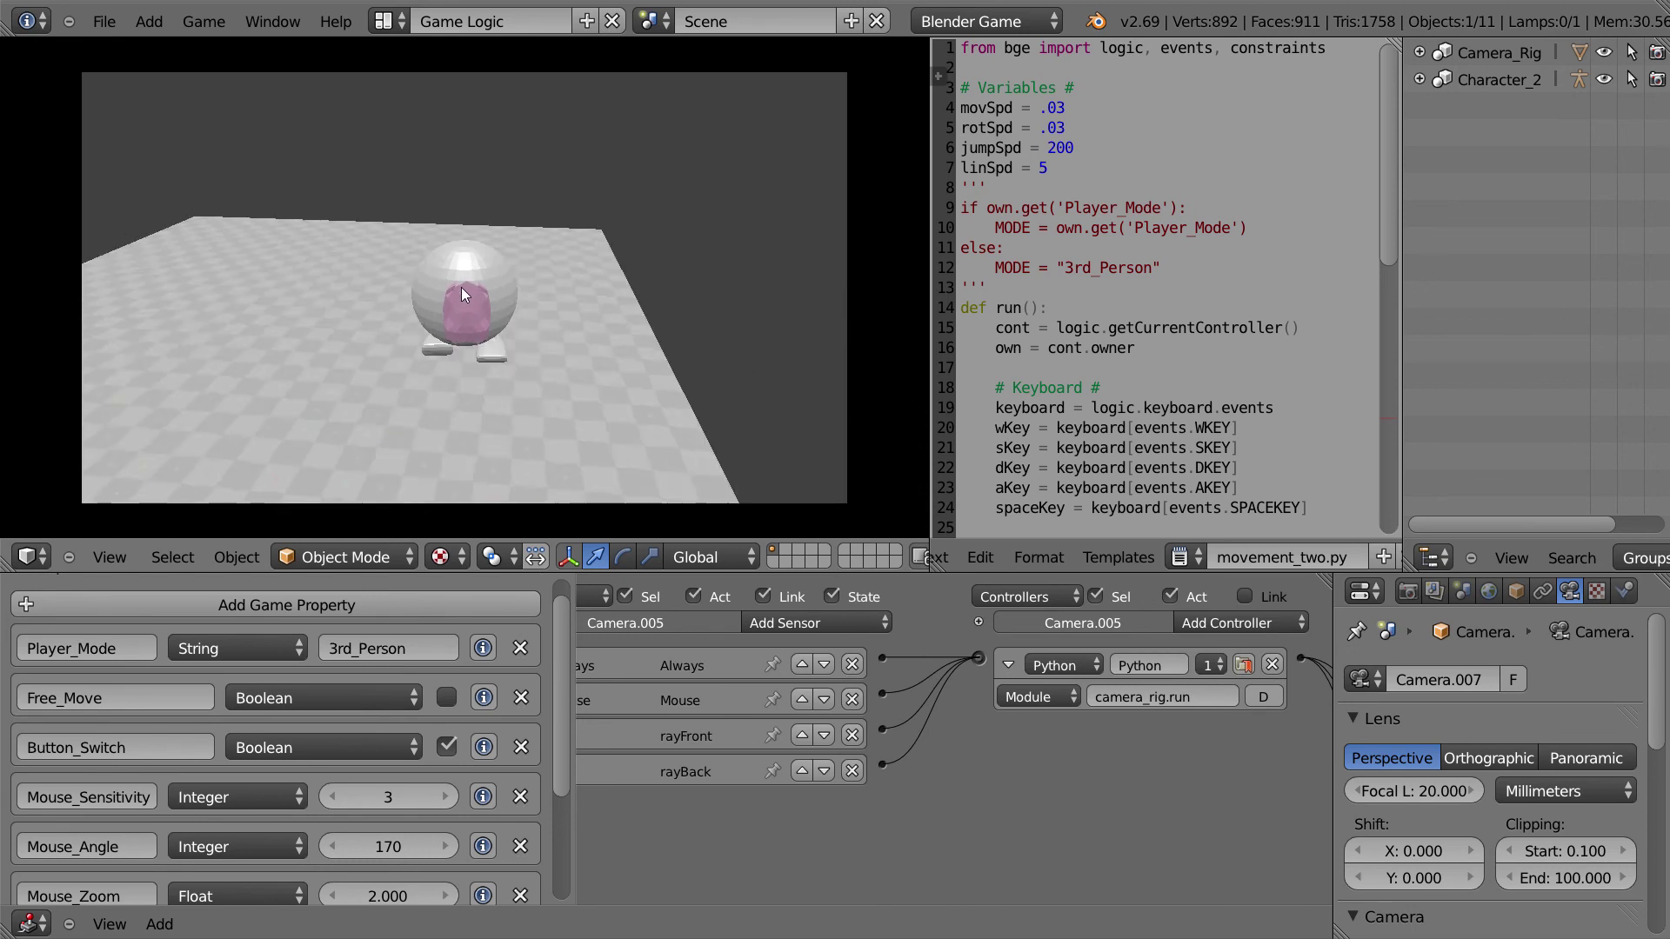
{"action": "key", "text": "w"}
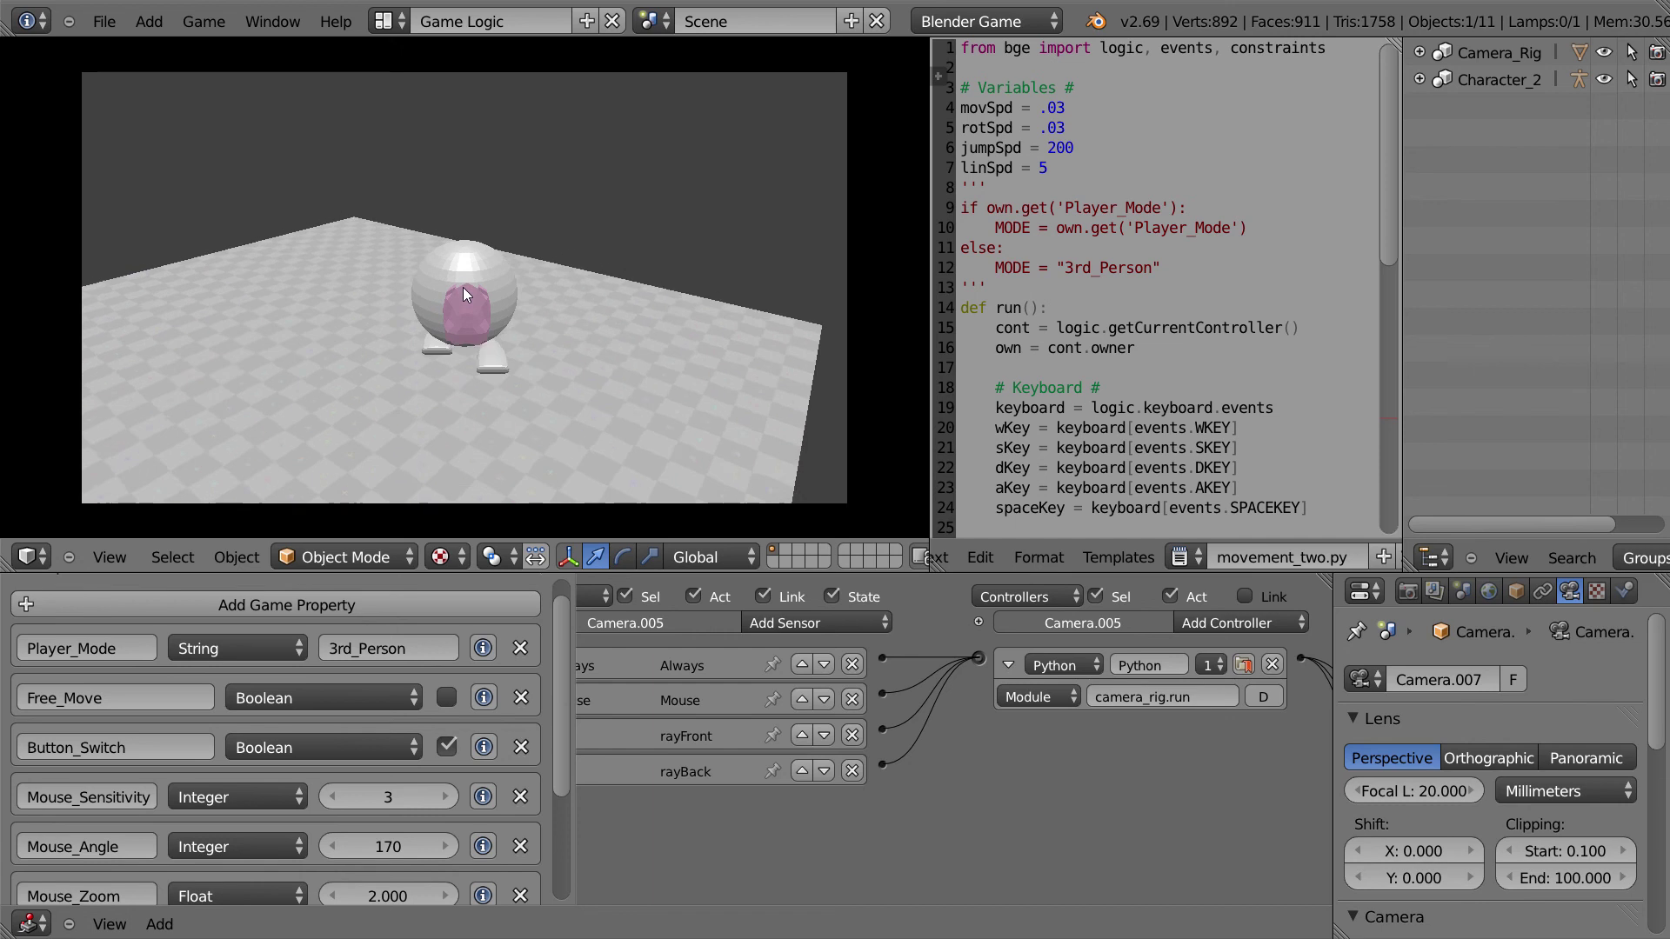